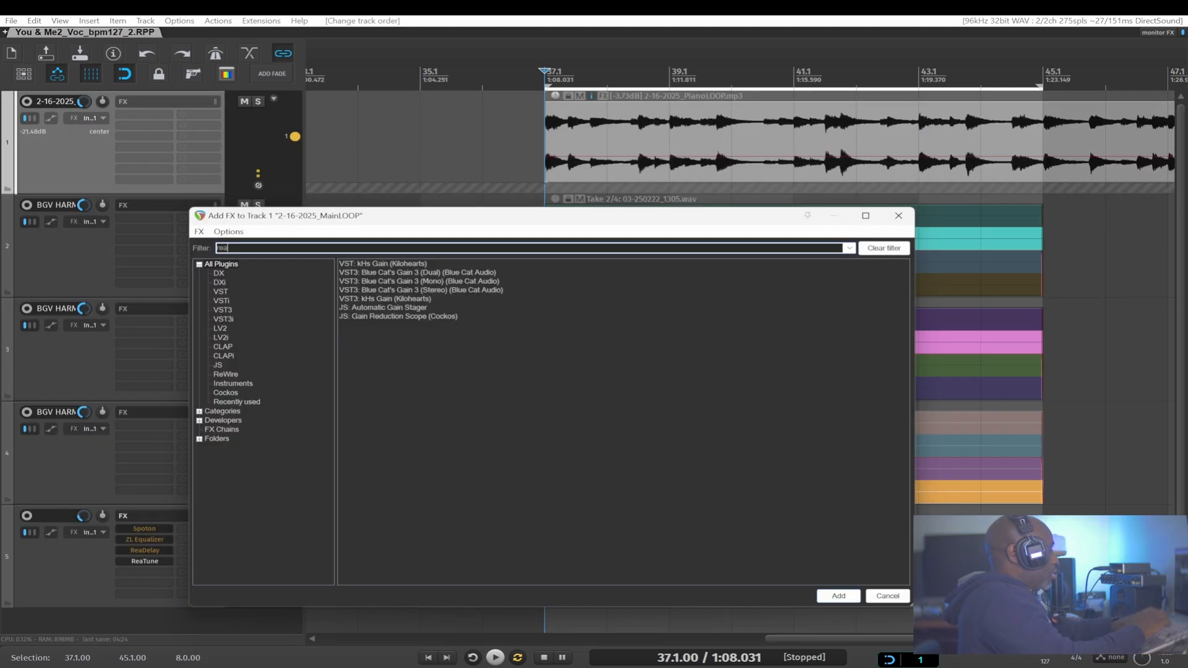
Step: Add the ReaTune plug-in to track 1 and enable its automatic pitch correction
type("reatune")
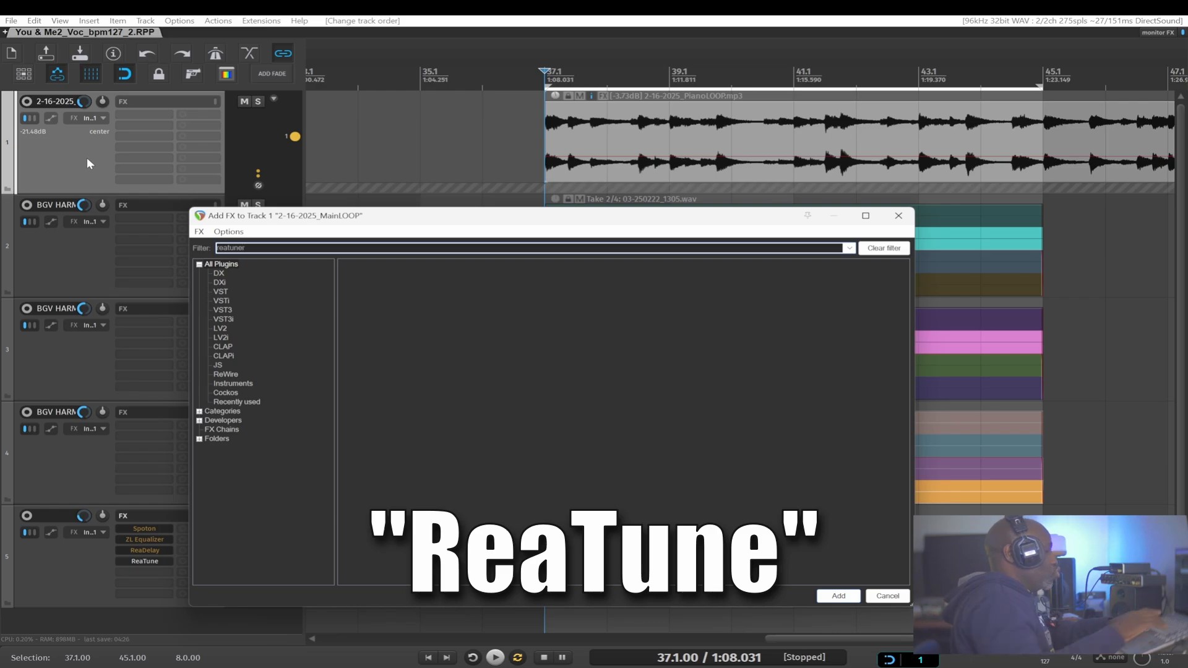
key("Return")
left_click_drag(260, 74, 238, 70)
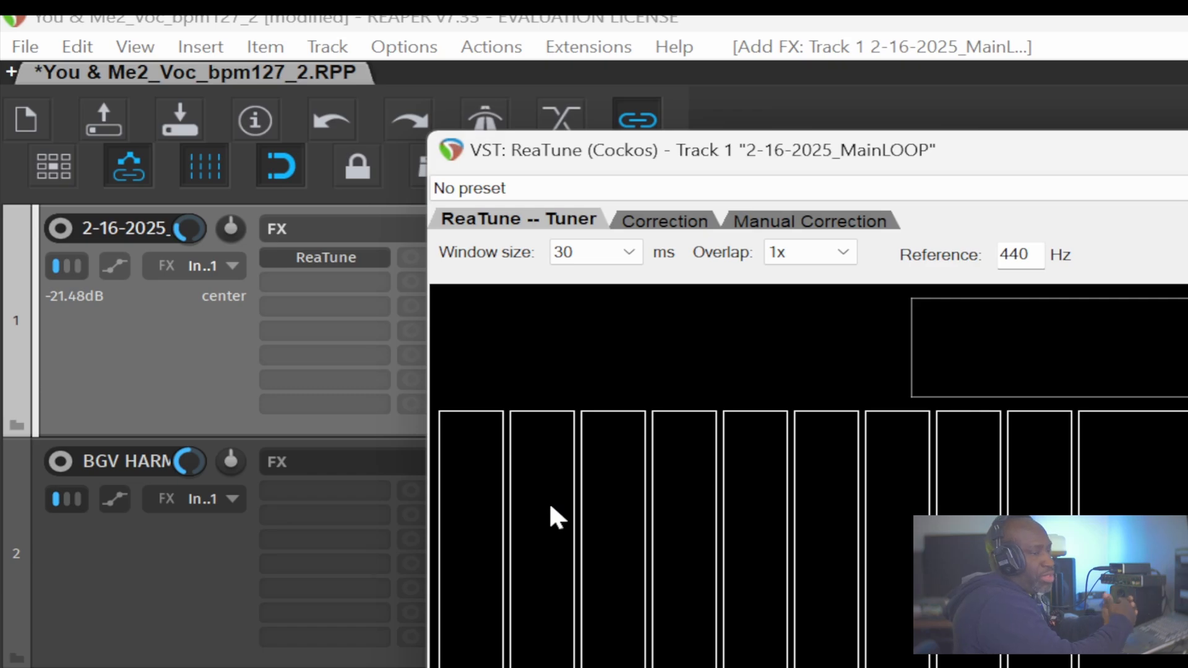
left_click(650, 224)
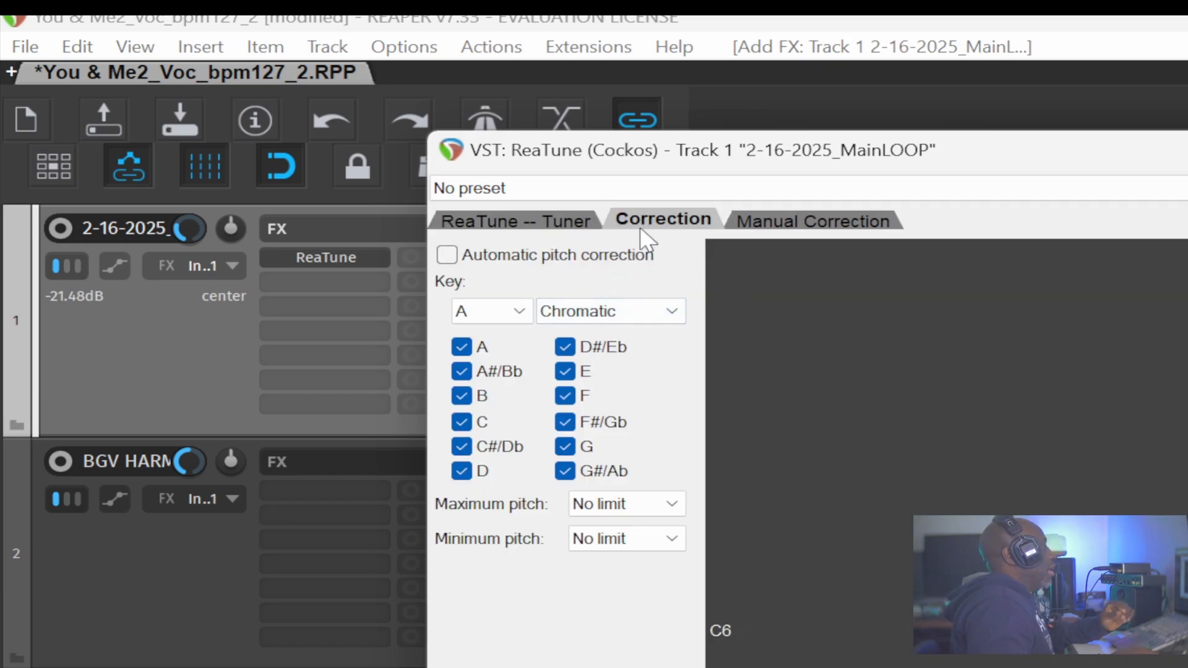
left_click(447, 252)
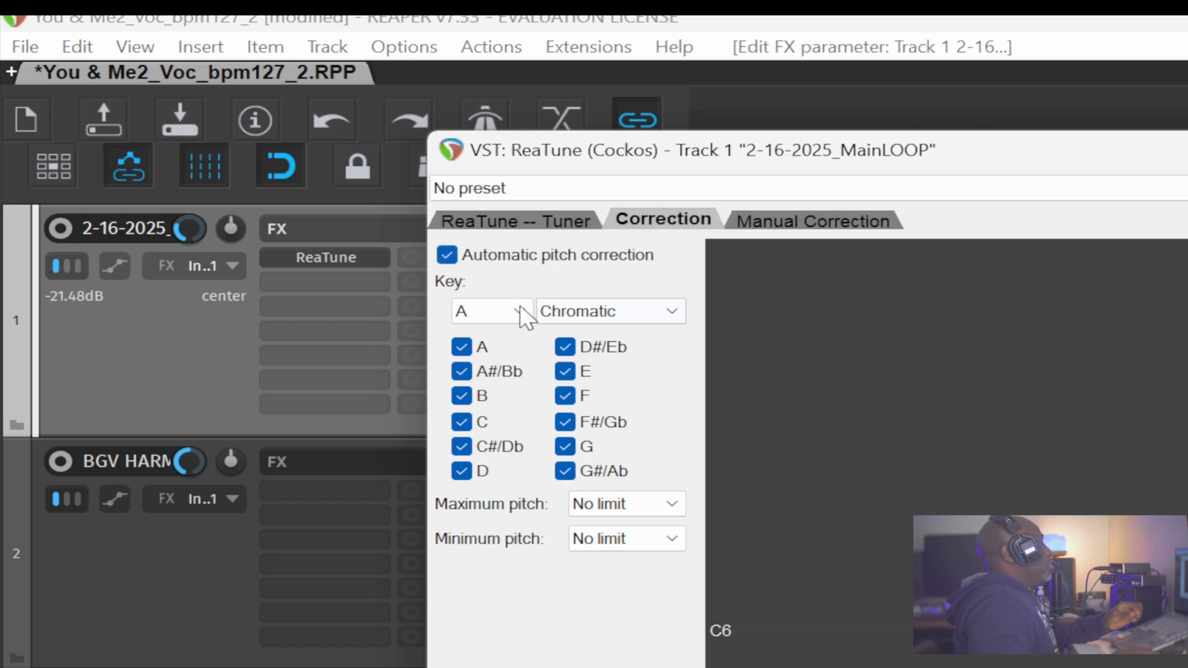
Step: Set ReaTune's correction key to B and its scale to Minor
left_click(501, 311)
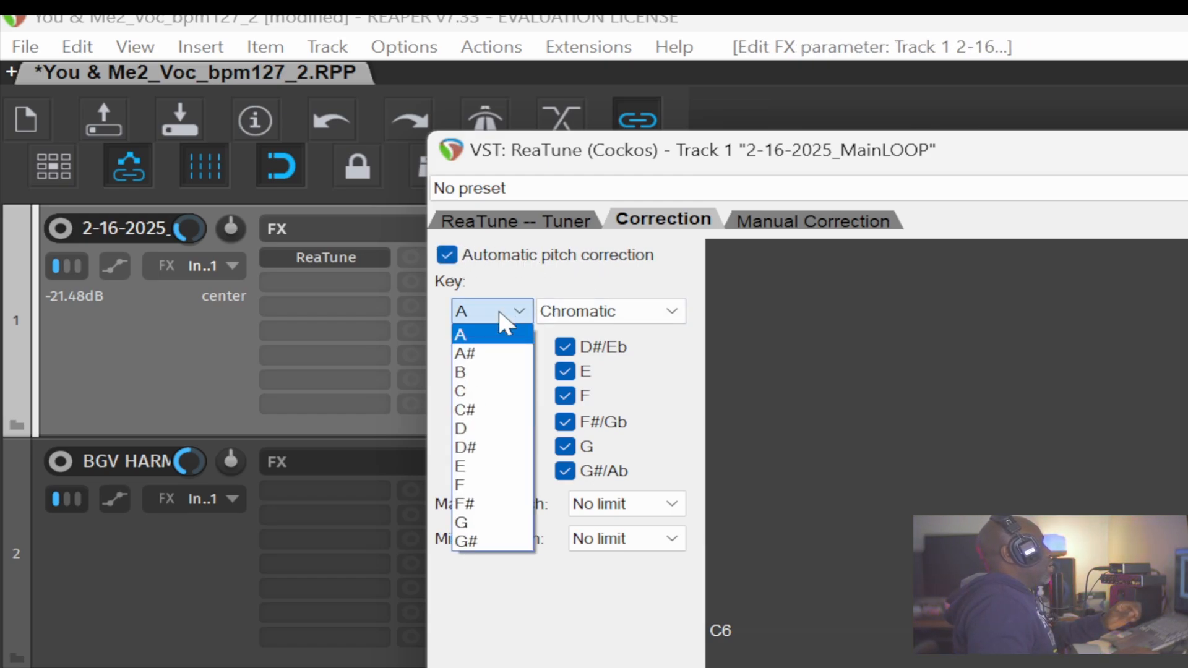
left_click(489, 372)
left_click(581, 311)
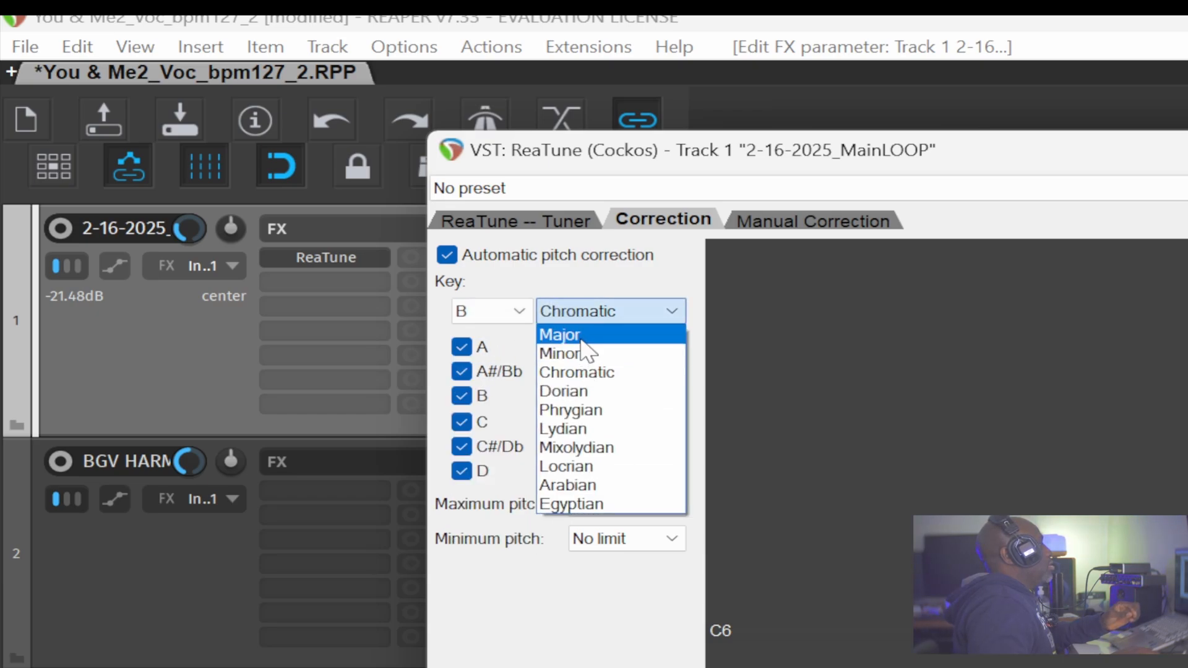
left_click(578, 371)
left_click(581, 314)
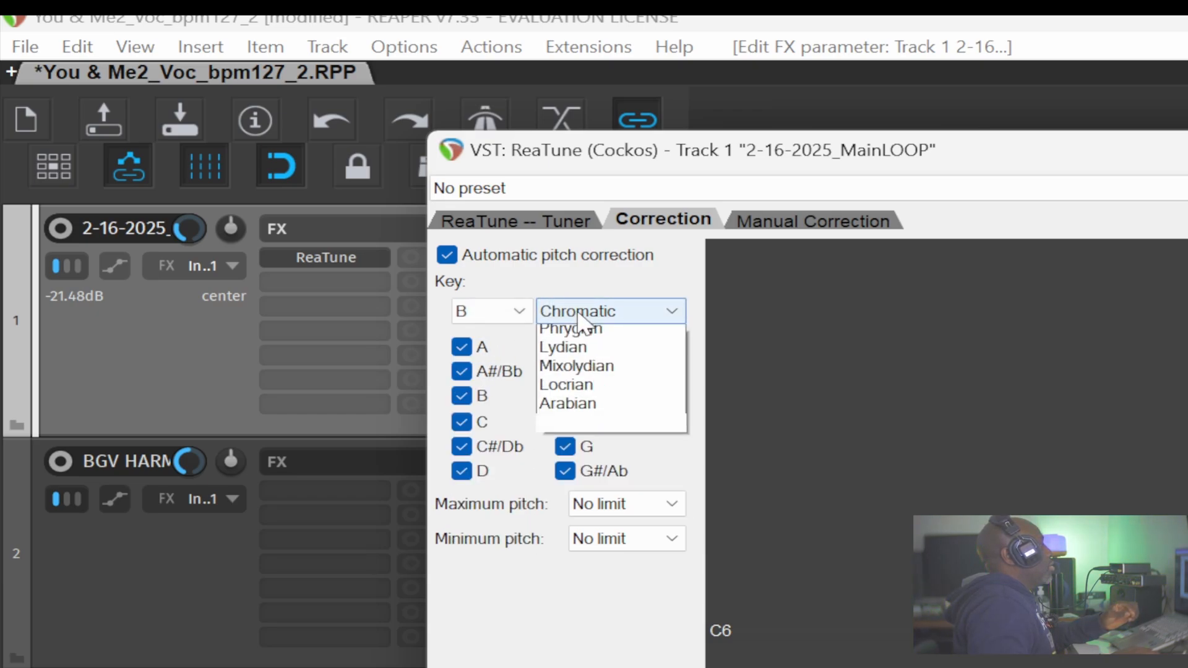
left_click(576, 346)
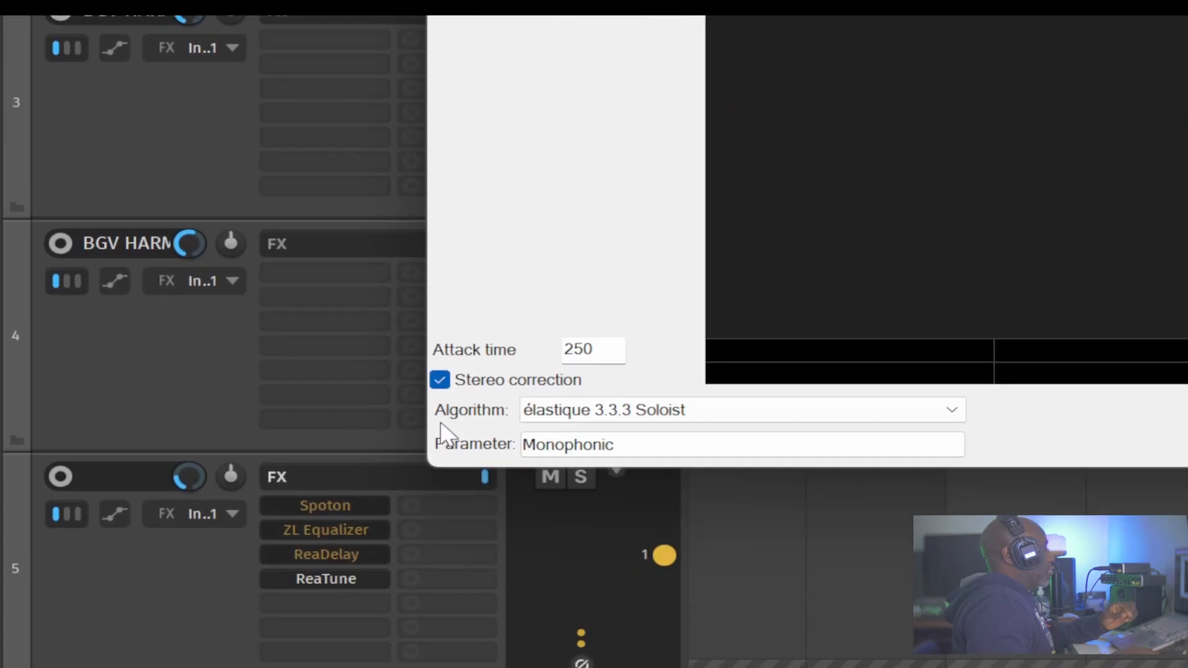
Step: Examine ReaTune's attack time, pitch-shift algorithm and algorithm parameter options on the correction page
double_click(577, 291)
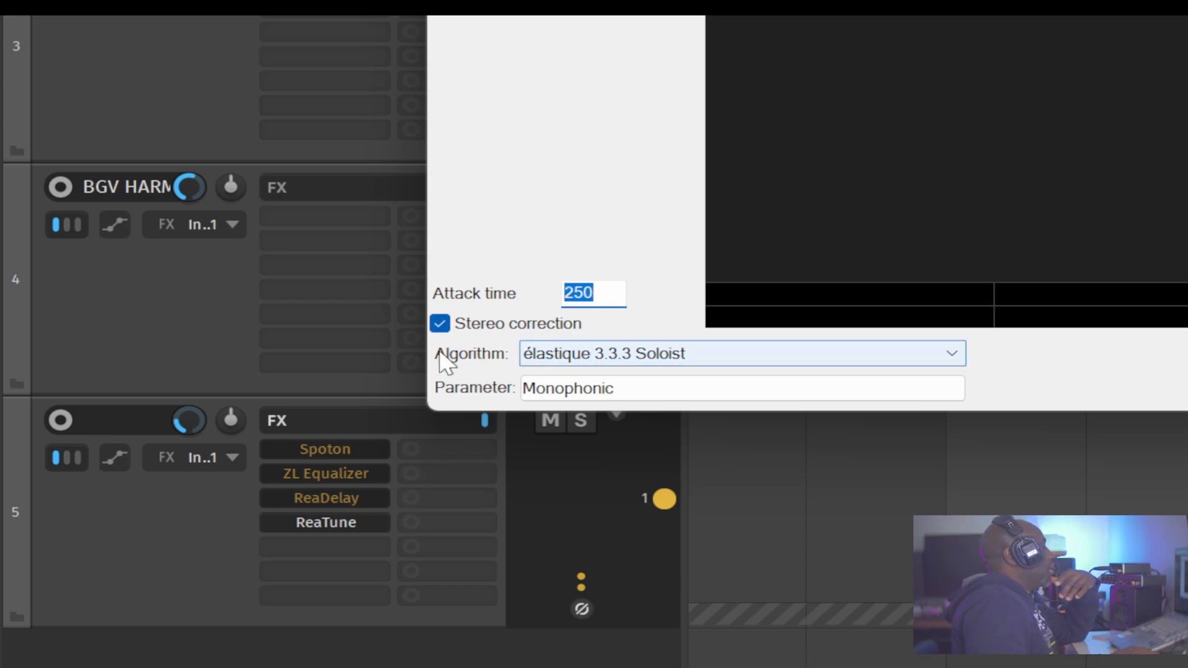
left_click(625, 353)
left_click(597, 204)
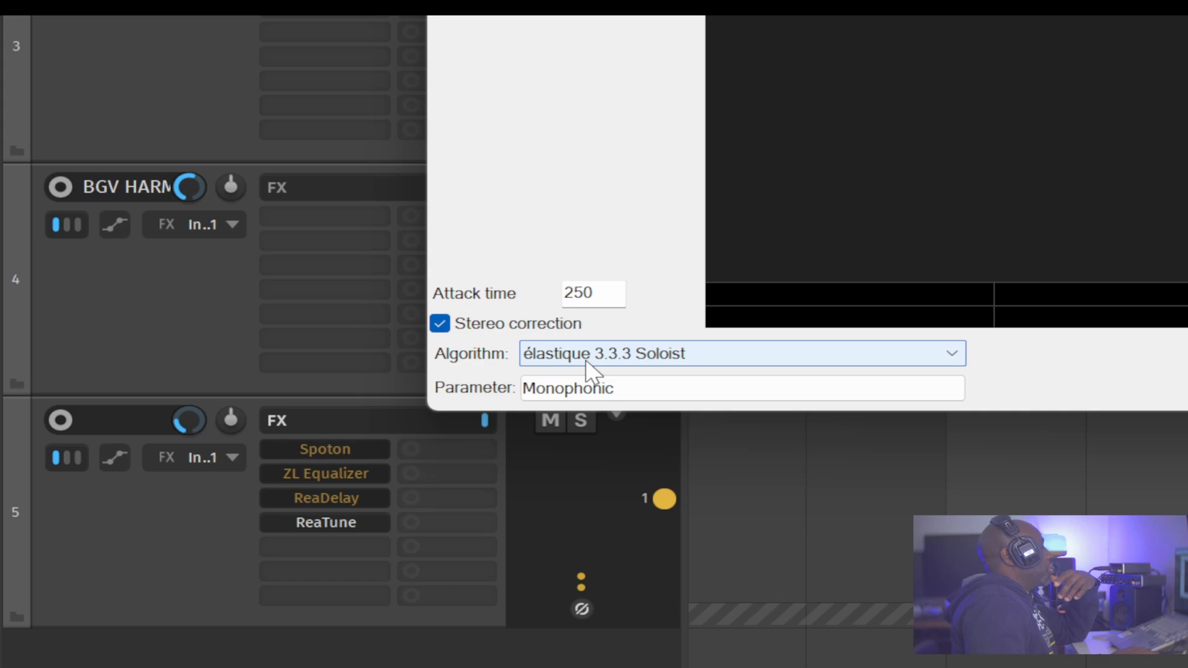
left_click(589, 359)
left_click(568, 189)
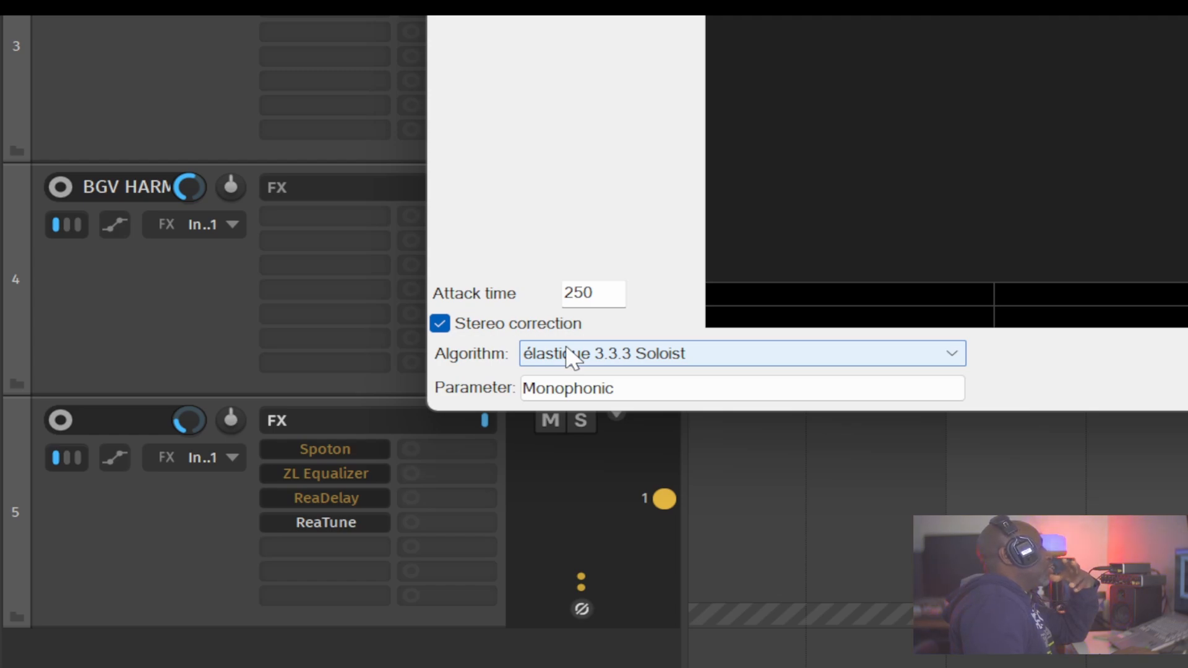
left_click(579, 390)
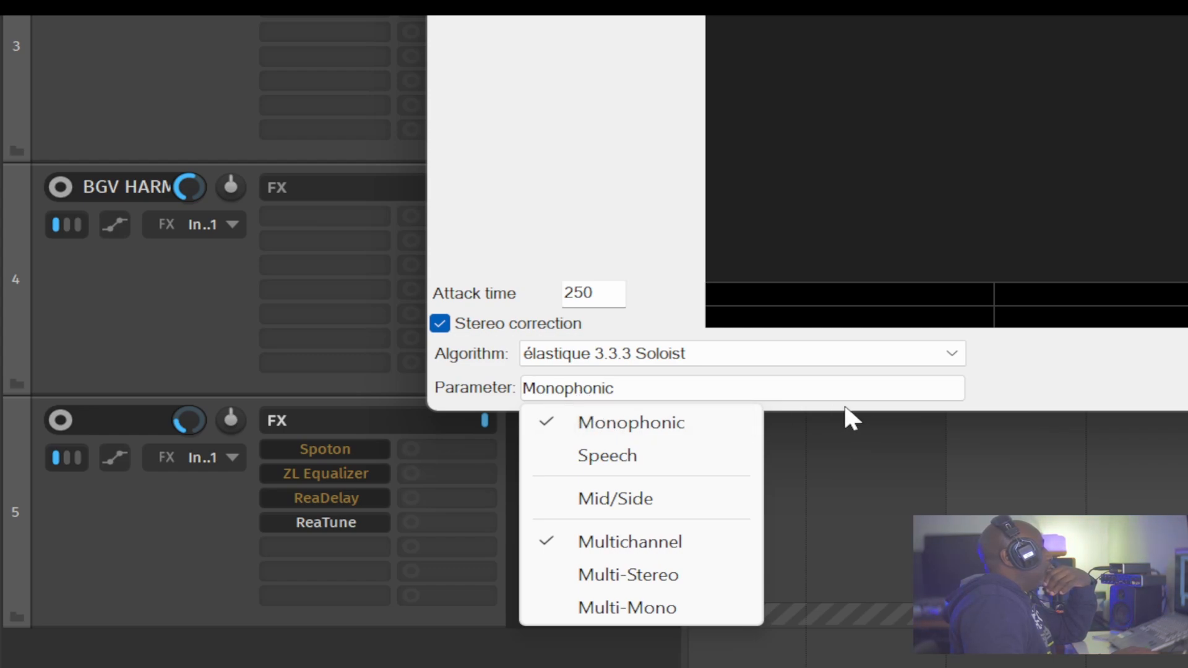
left_click(1059, 364)
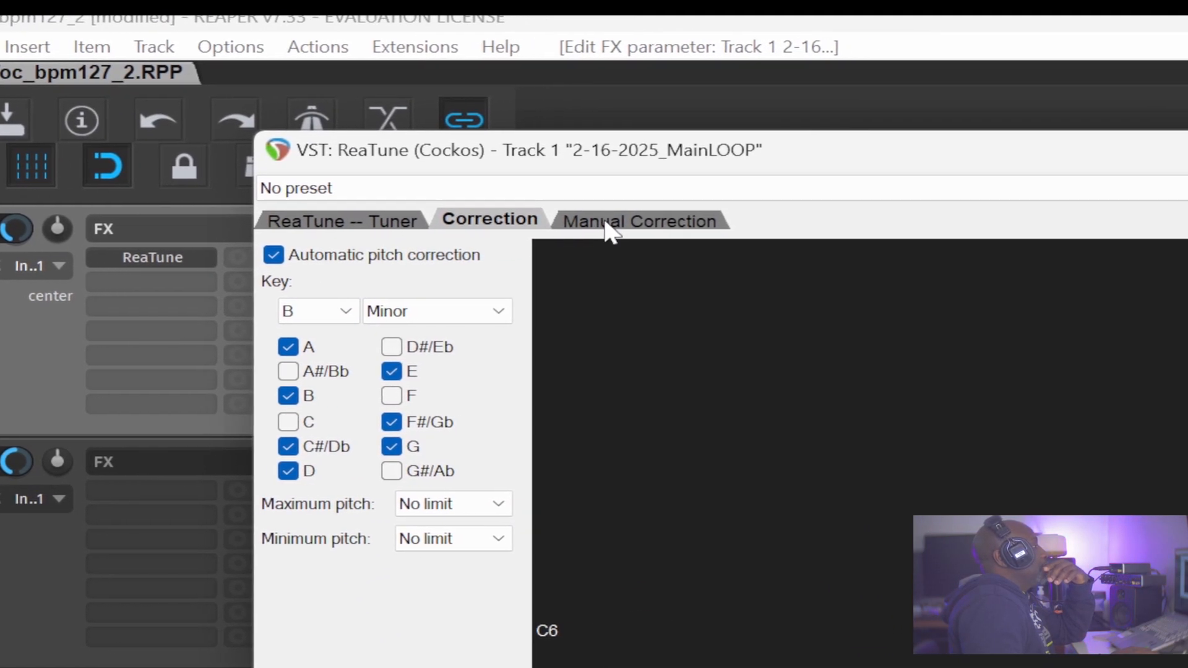
Step: Enable manual correction in ReaTune, close the plug-in window and remove ReaTune from track 1
left_click(606, 224)
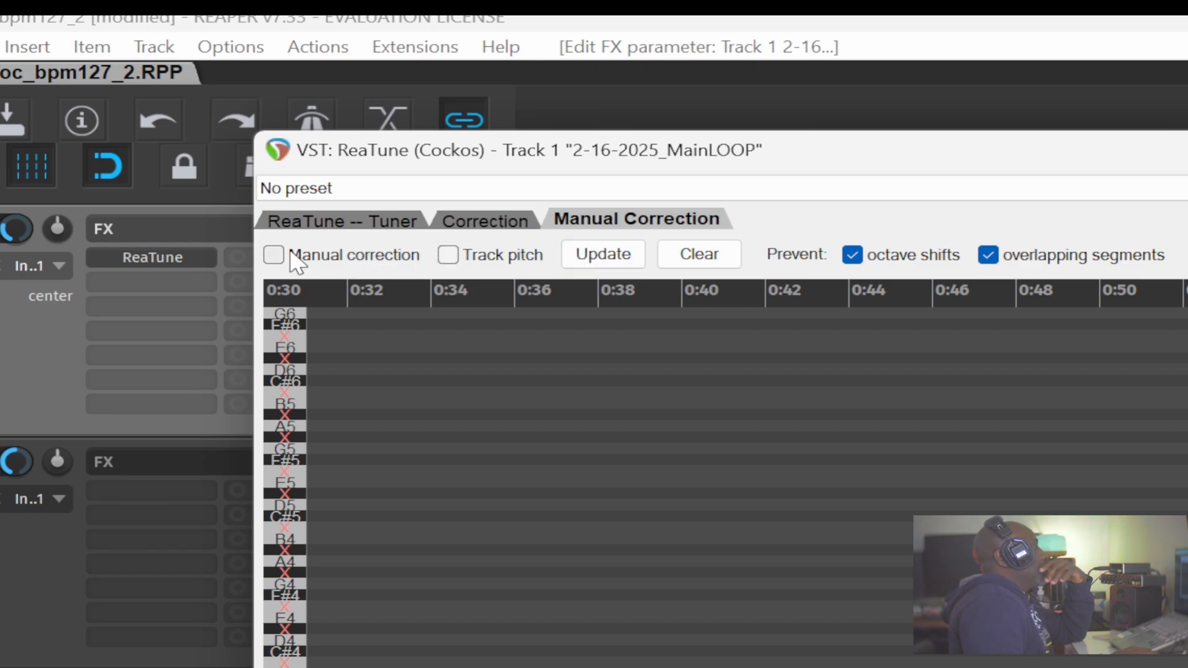
left_click(273, 253)
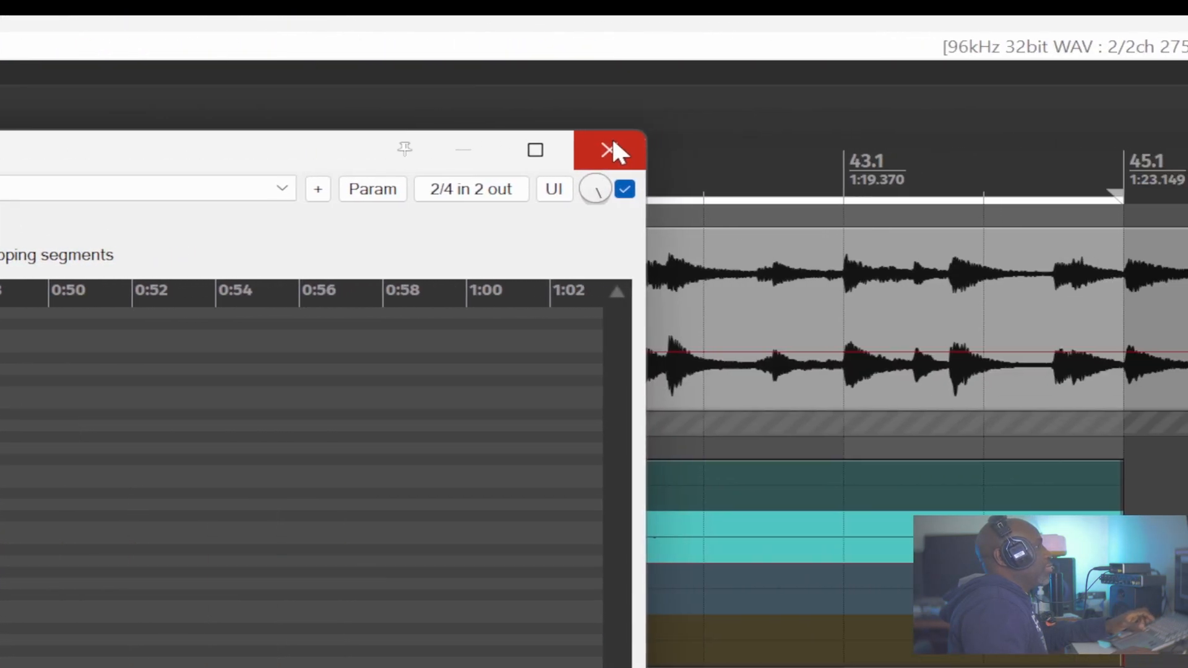
left_click(613, 152)
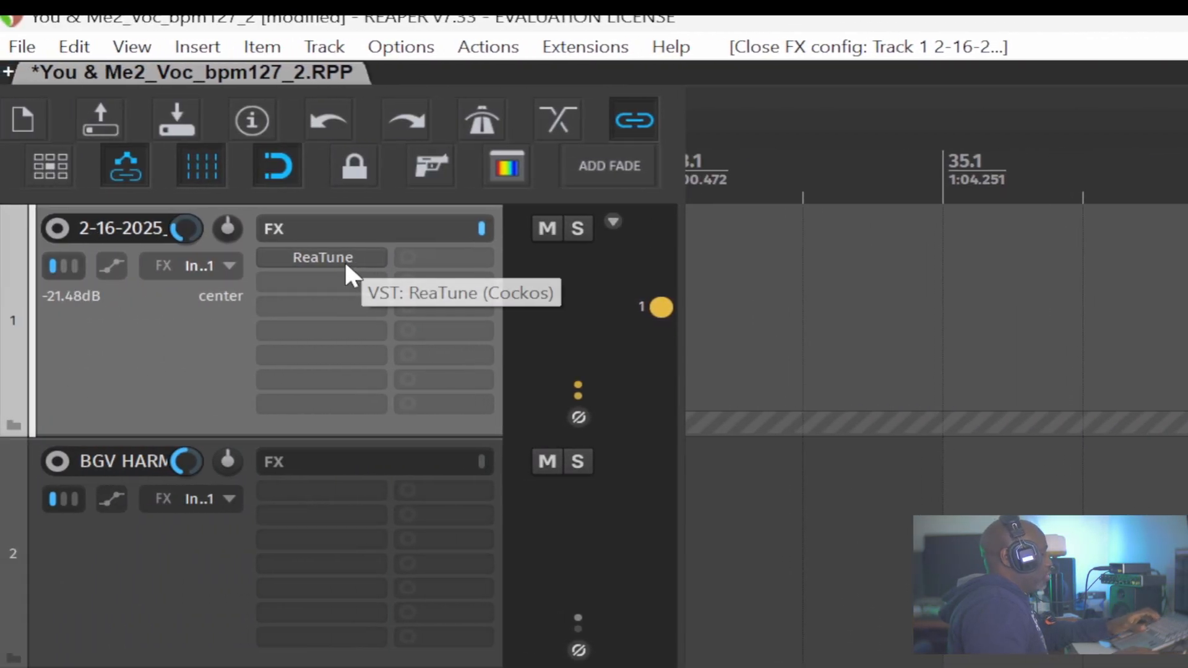
left_click(345, 264, "alt")
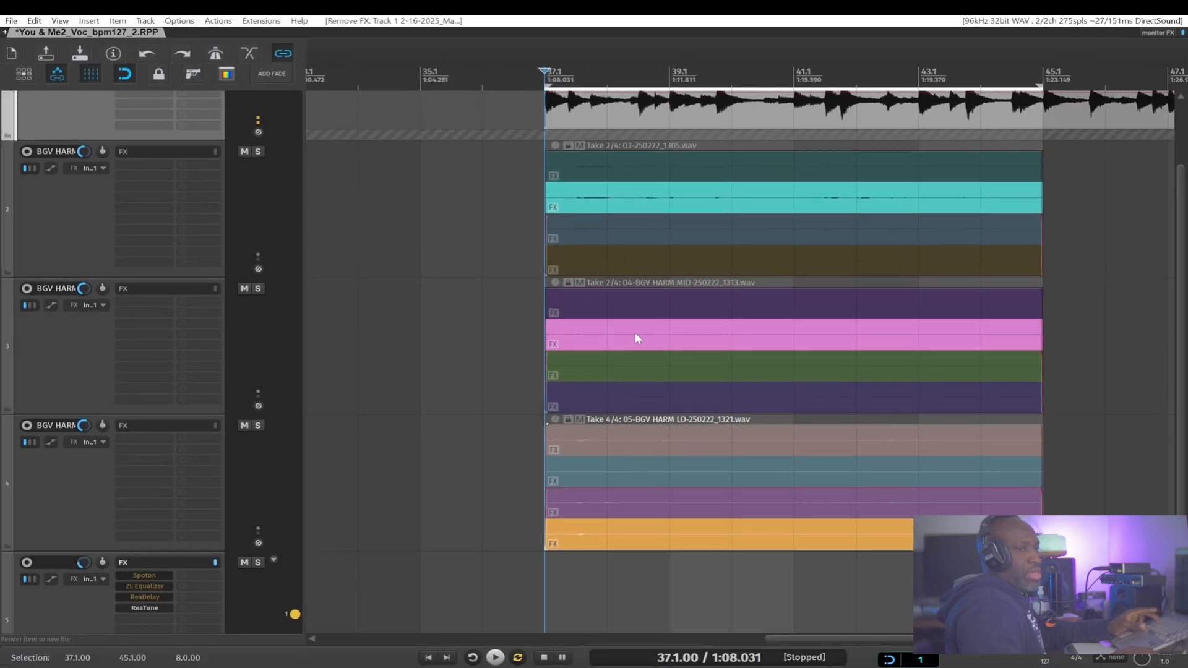
Step: Bring the background harmony tracks into view and save the project
scroll(881, 379, "down", 2)
left_click_drag(653, 329, 527, 321)
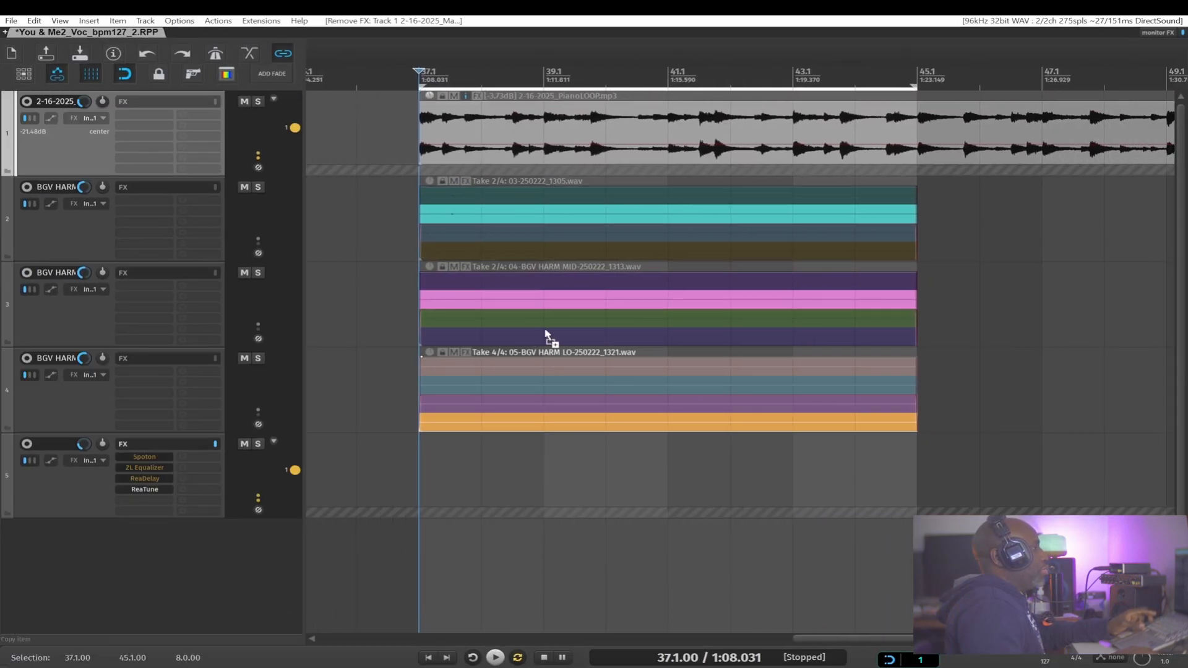
scroll(549, 334, "up", 1)
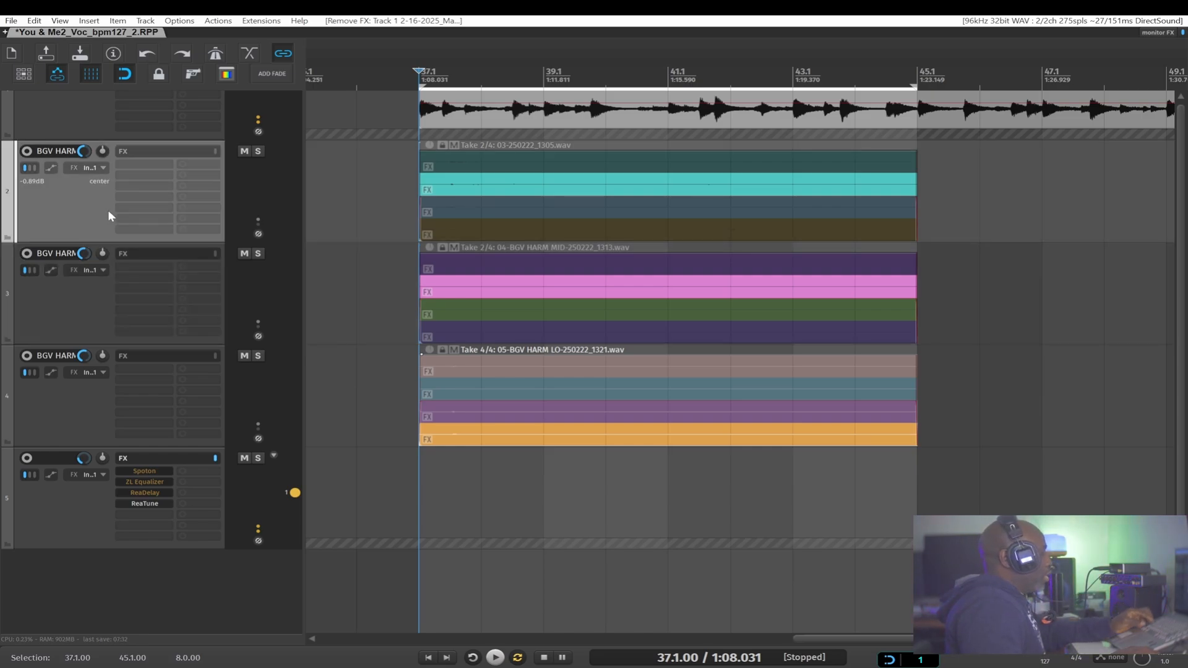
key("ctrl+s")
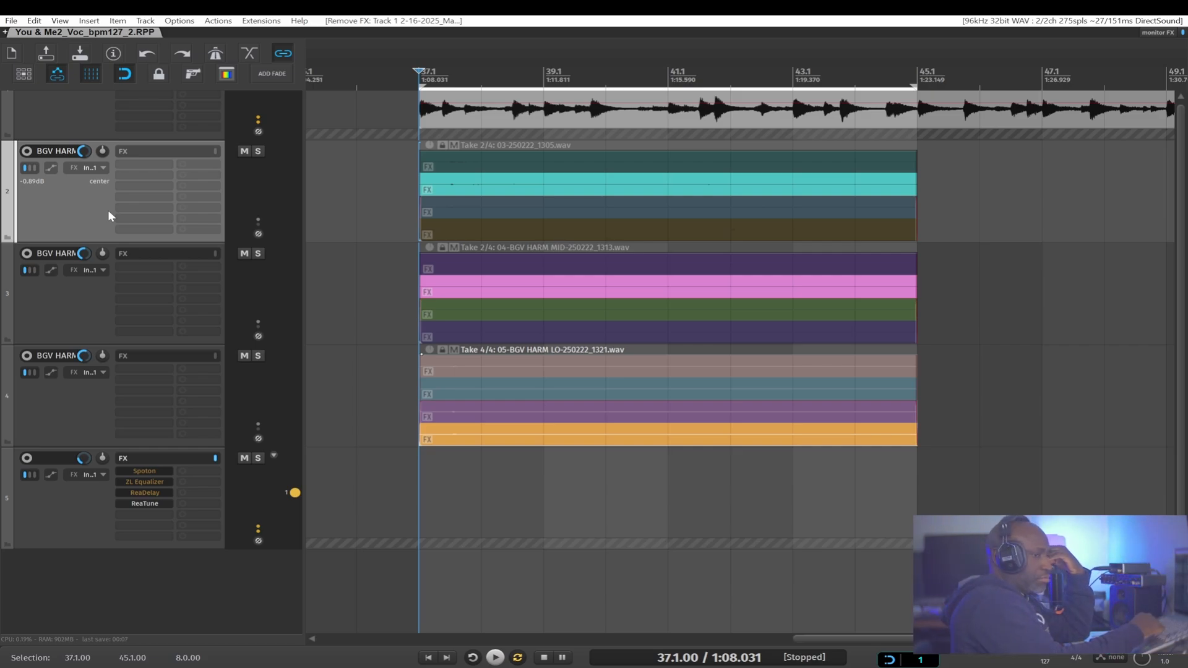
Step: Play the section from 37.1.00 to listen to the background harmonies with the loop, and stop playback
key("space")
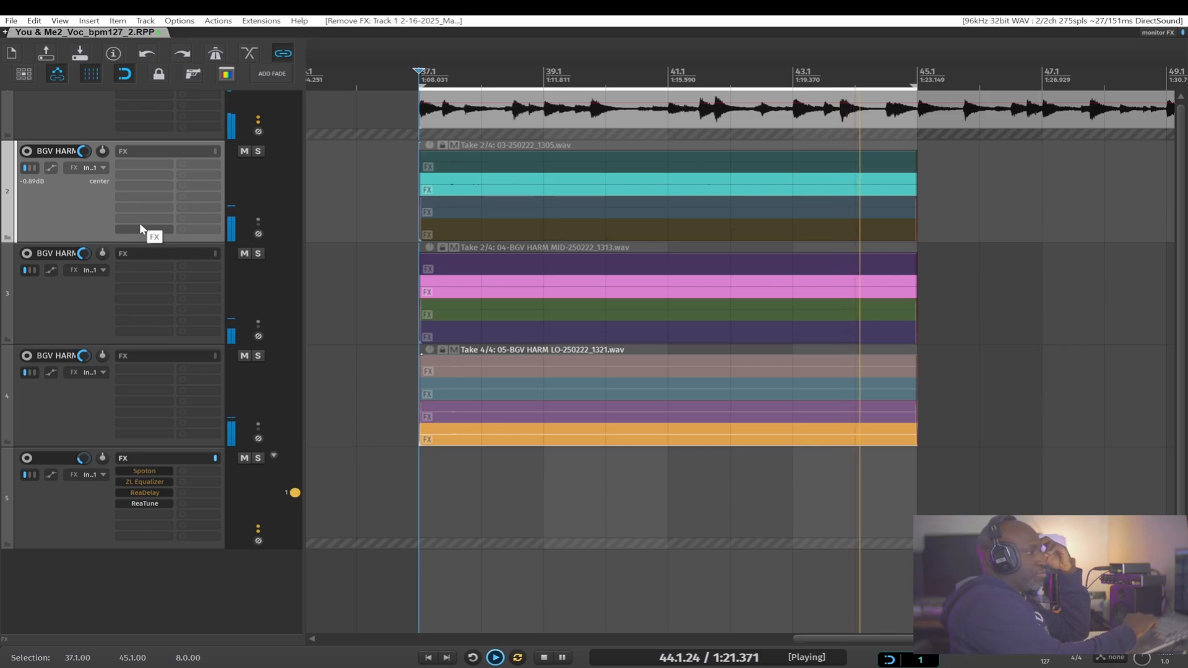
key("space")
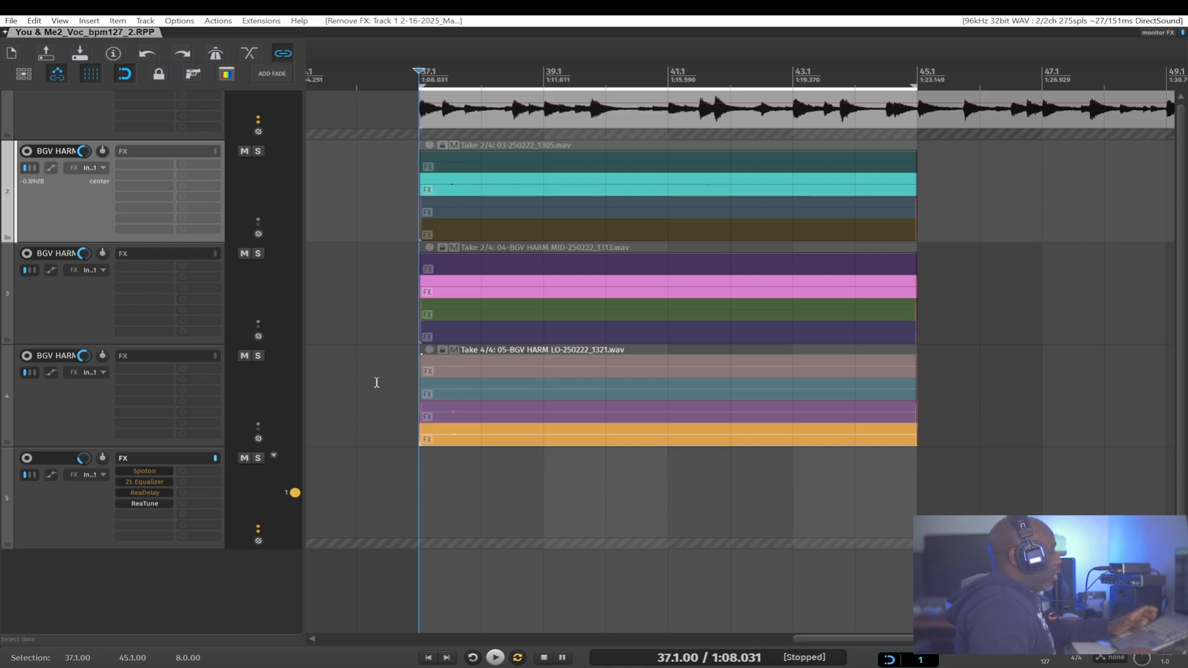
key("alt+Tab")
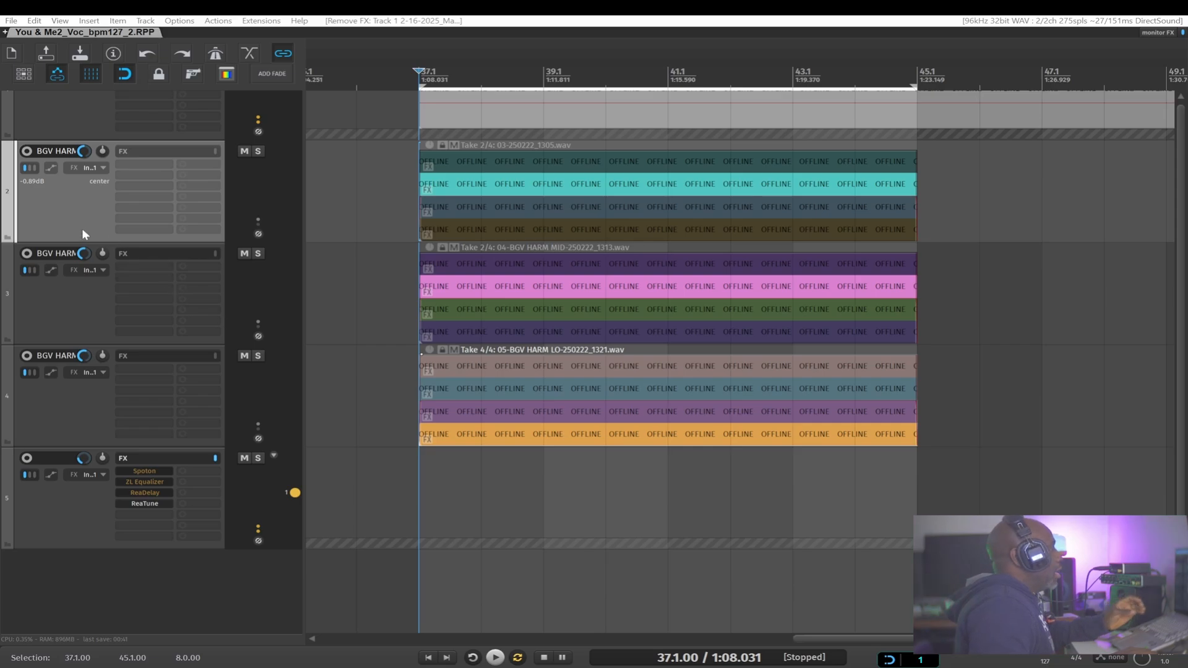
key("alt+Tab")
key("alt+Tab")
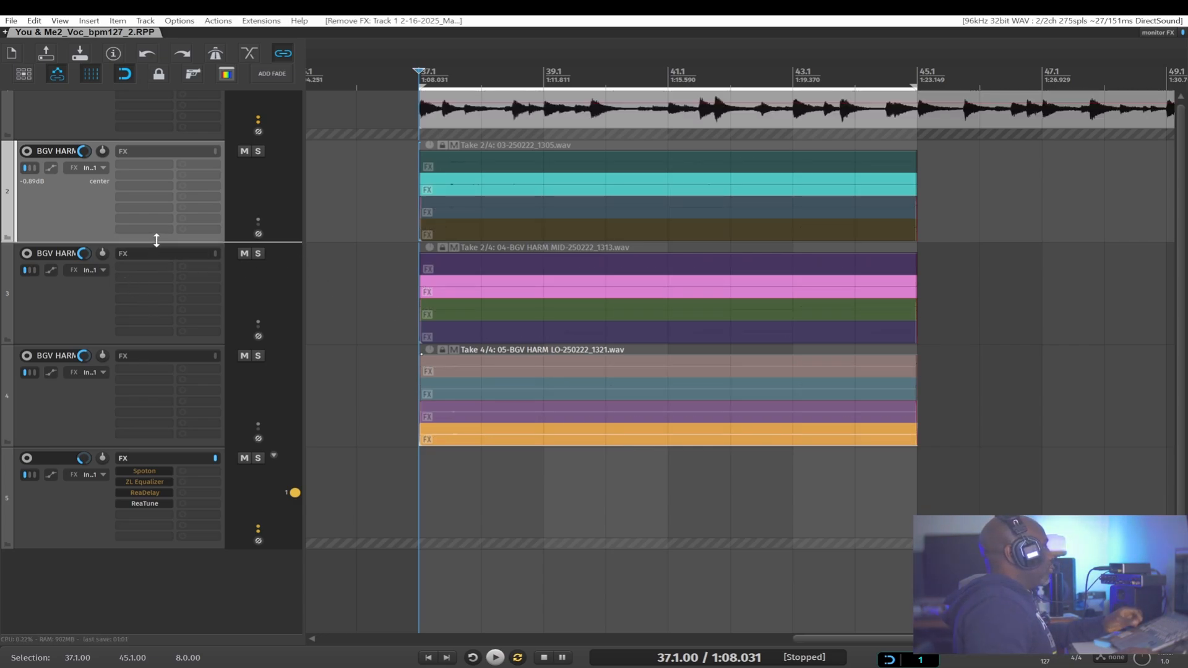
Step: Enlarge track 2 to show its takes clearly and activate each of its four takes in order
left_click_drag(154, 242, 166, 392)
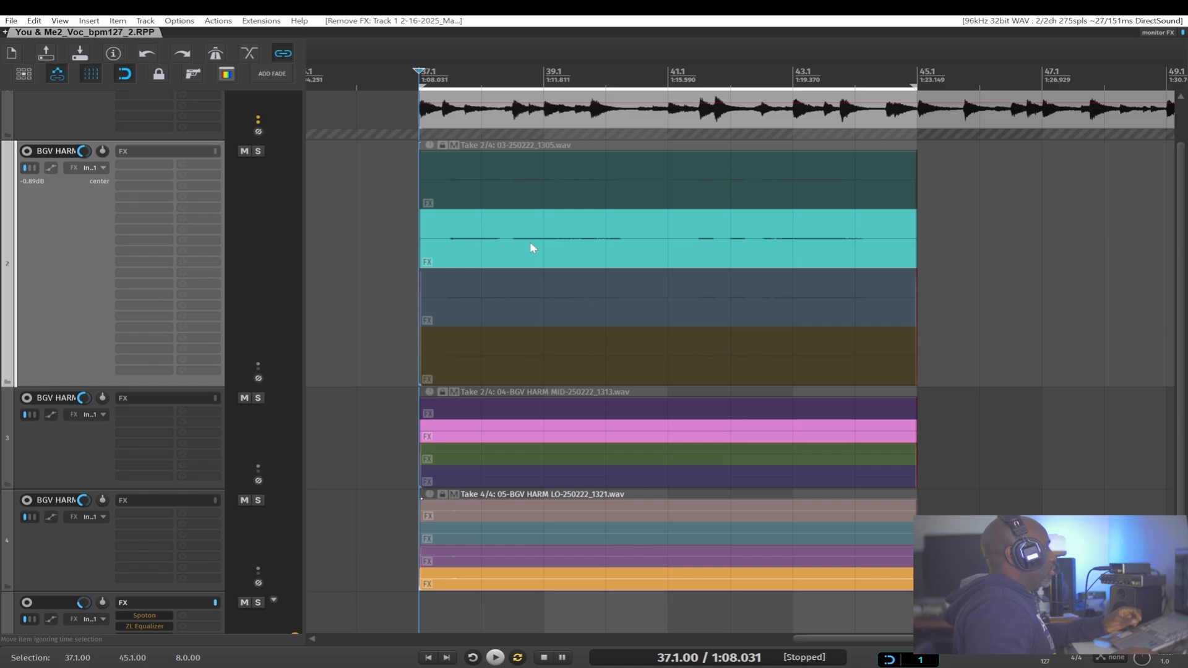
left_click(477, 172)
left_click(477, 232)
left_click(466, 301)
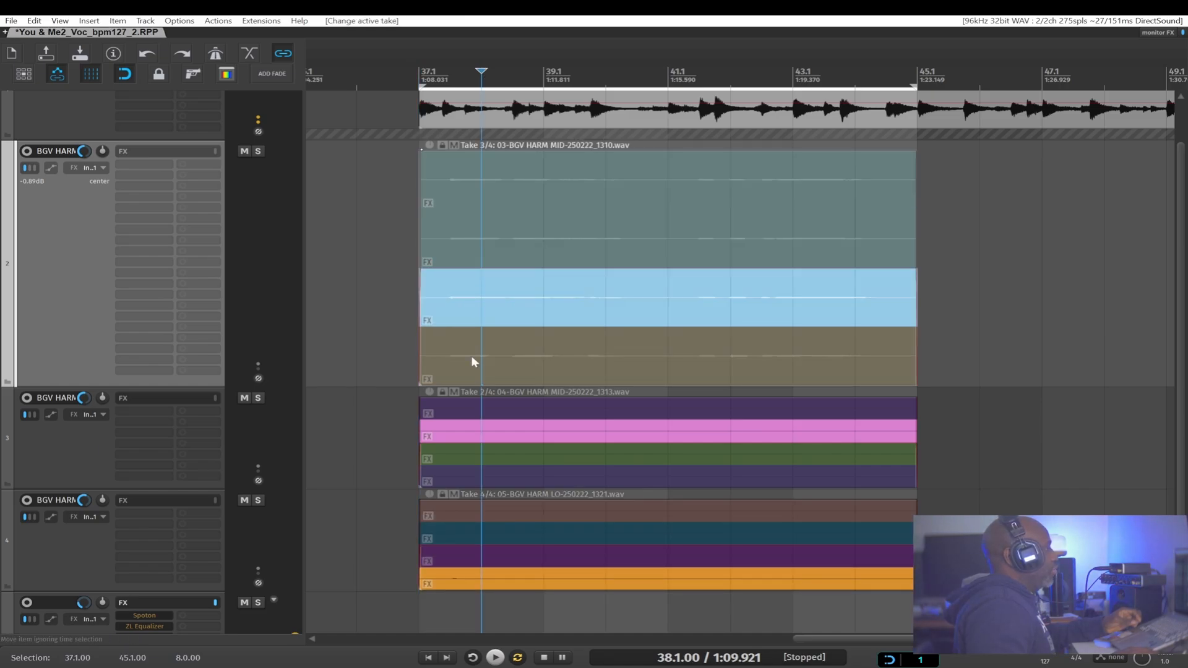
left_click(472, 357)
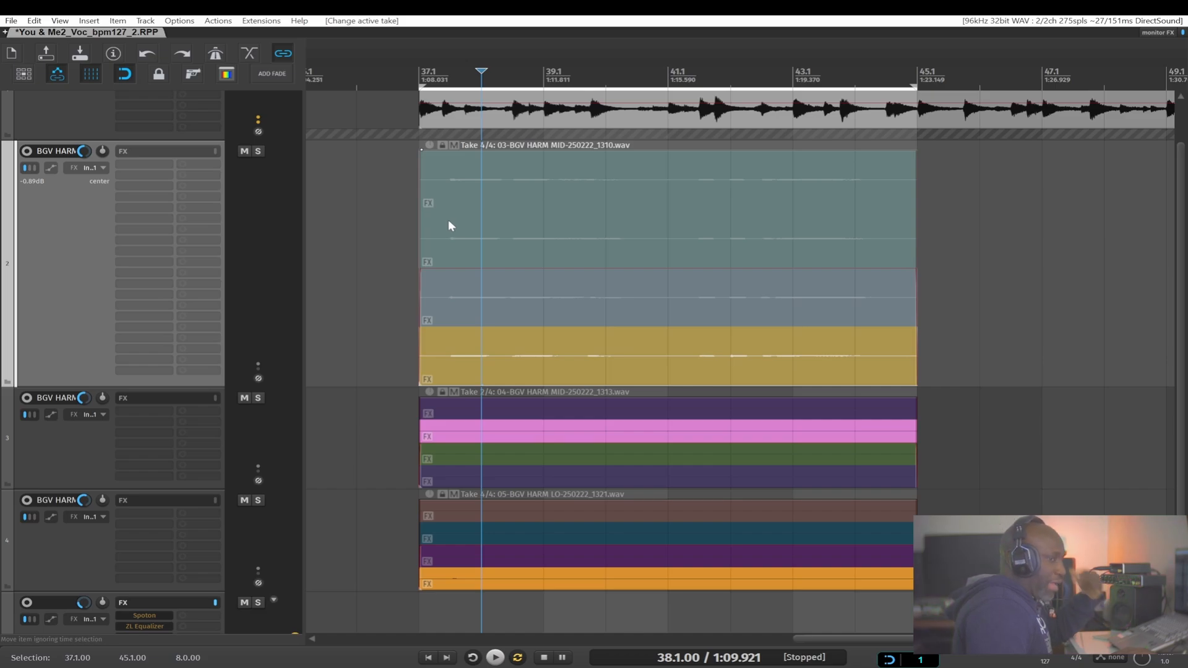
Step: Cycle the active take of track 2's harmony item from the first to the fourth take twice more
left_click(467, 182)
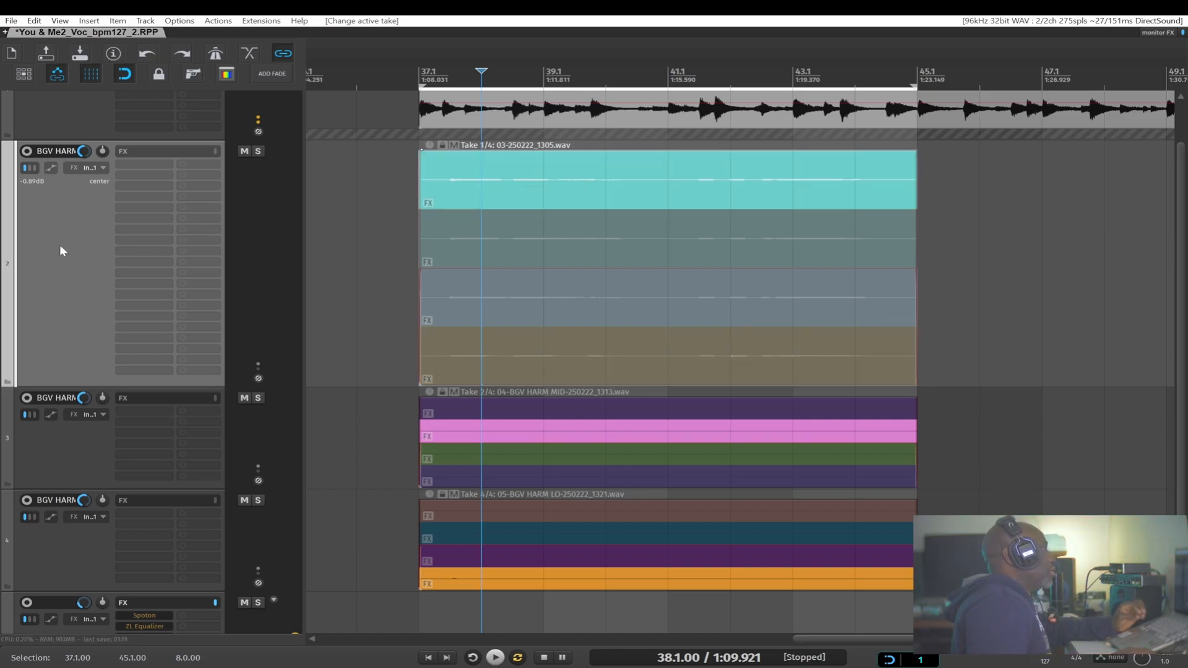
left_click(465, 237)
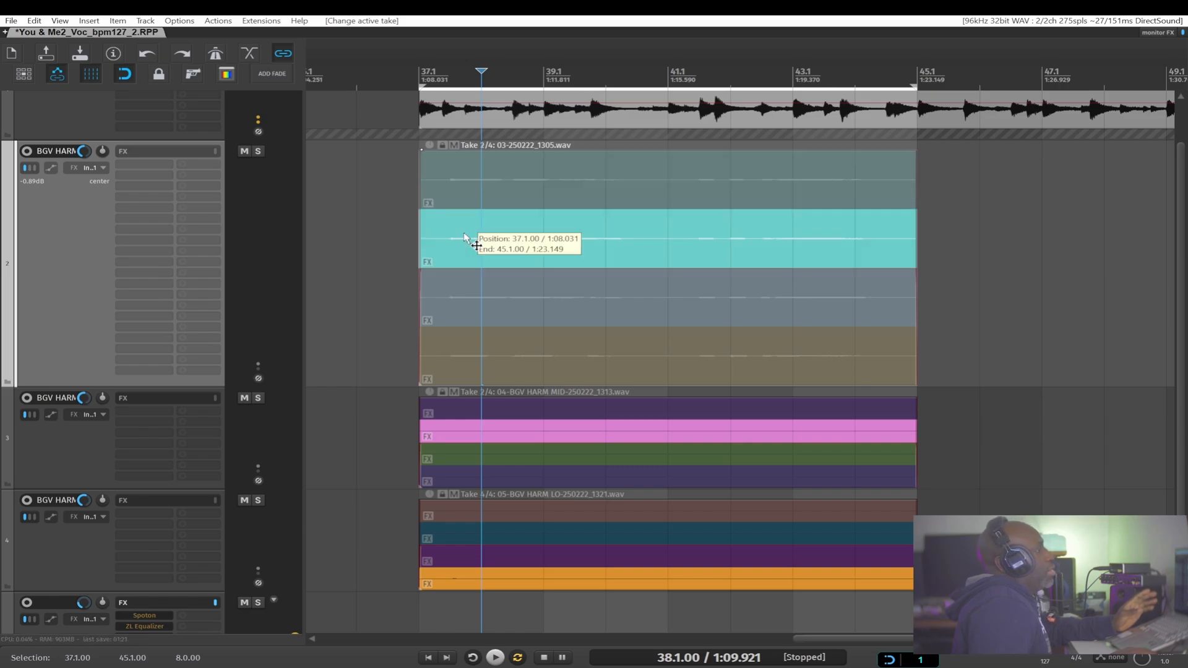
left_click(471, 296)
left_click(472, 351)
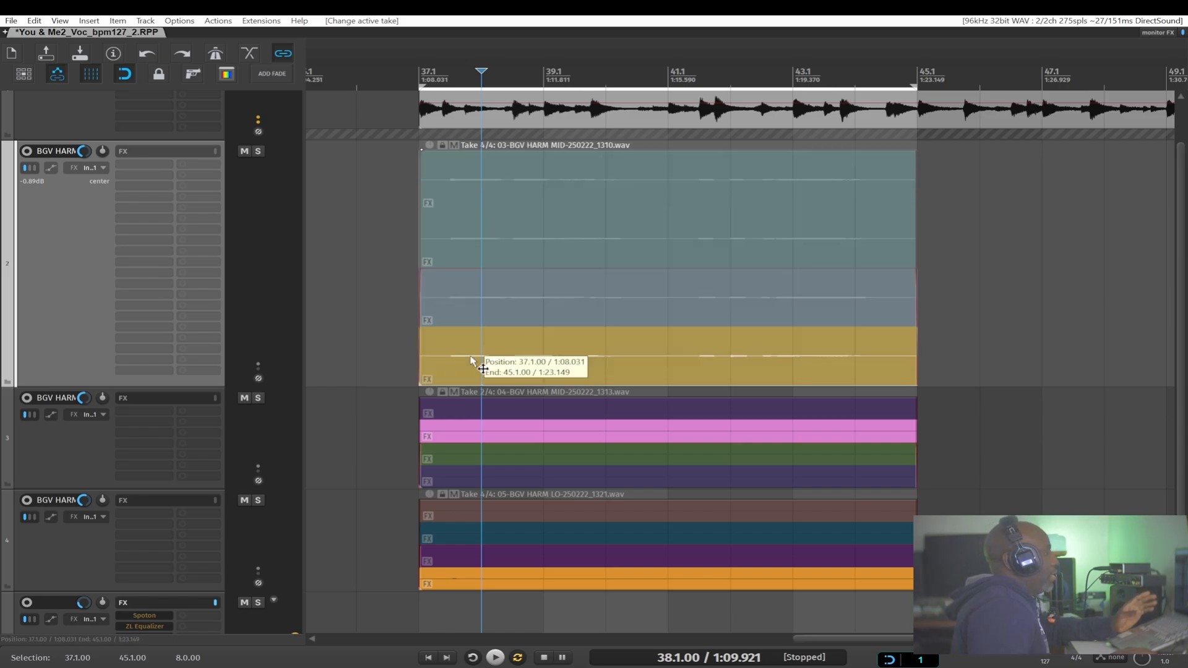
left_click(449, 208)
left_click(461, 239)
left_click(458, 276)
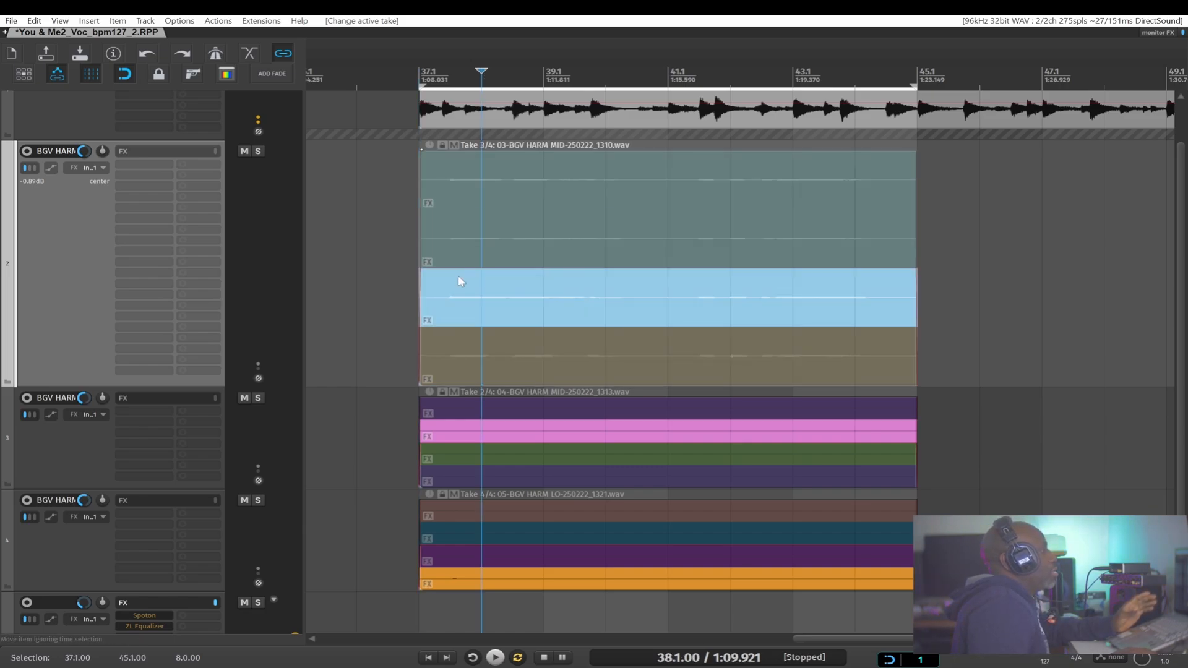
left_click(458, 341)
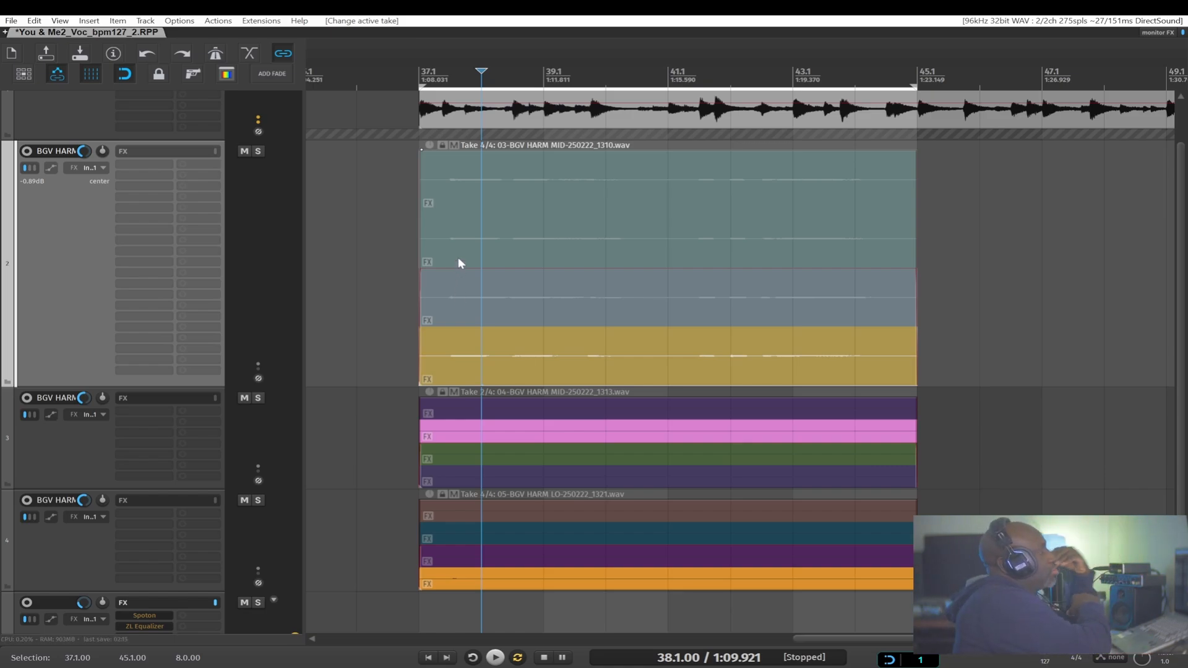
Step: Reselect the time range from 37.1.00 to 45.1.00 and make take 1 active on track 2's harmony item
left_click(421, 78)
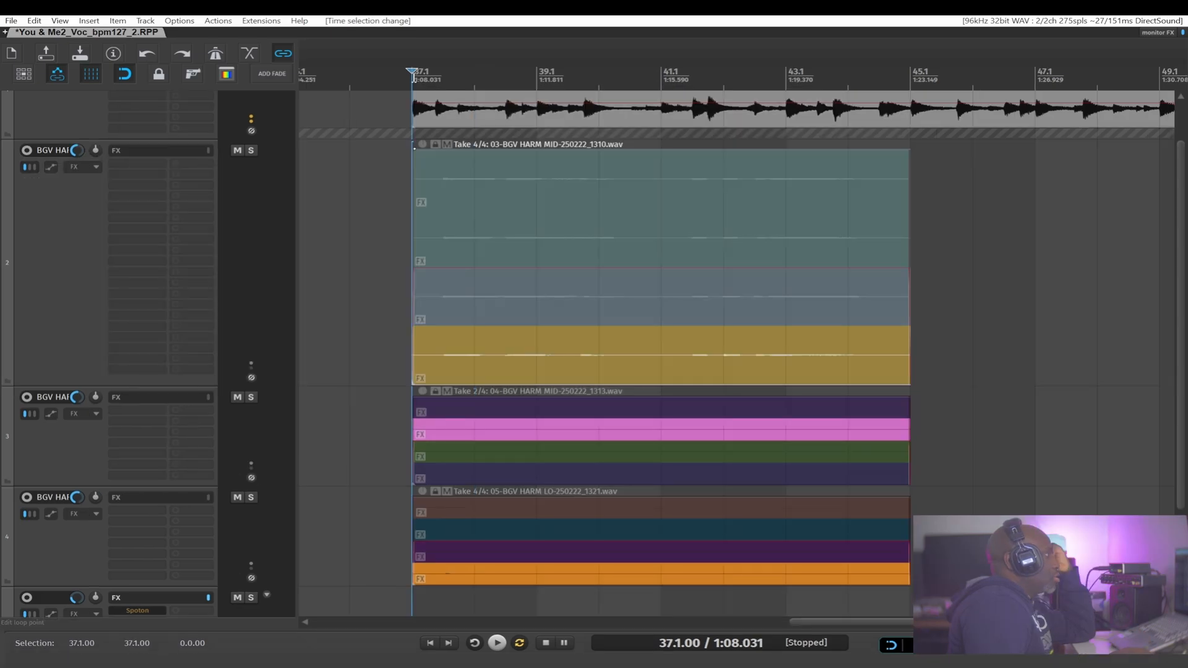
left_click_drag(413, 76, 909, 77)
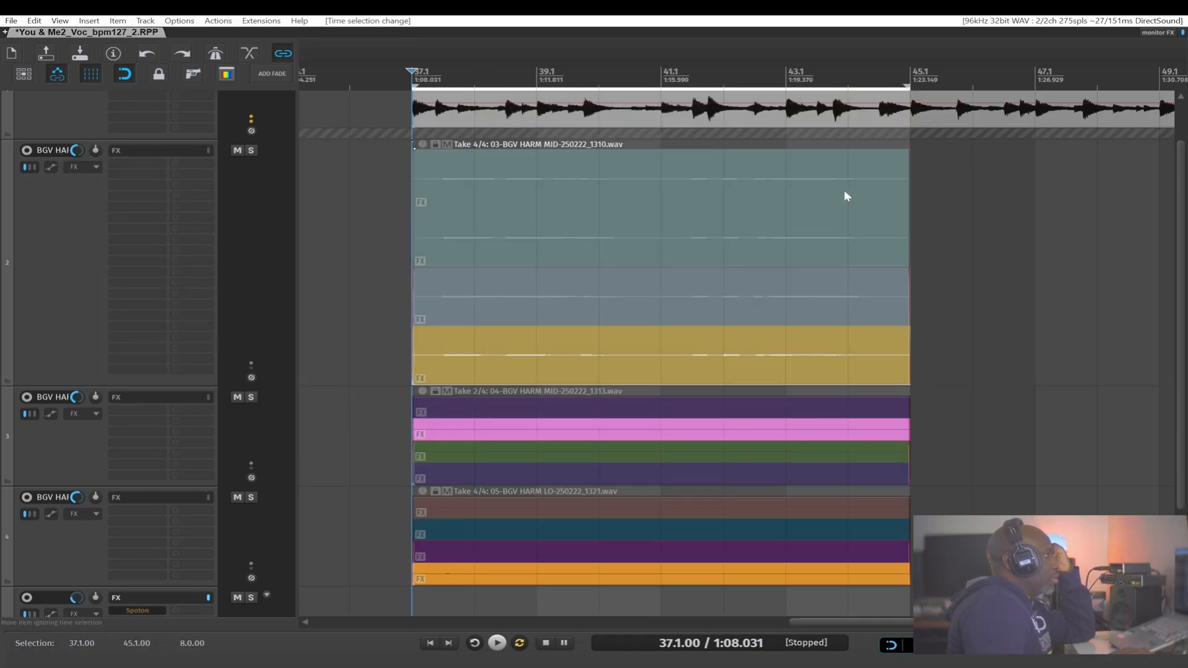
left_click(726, 184)
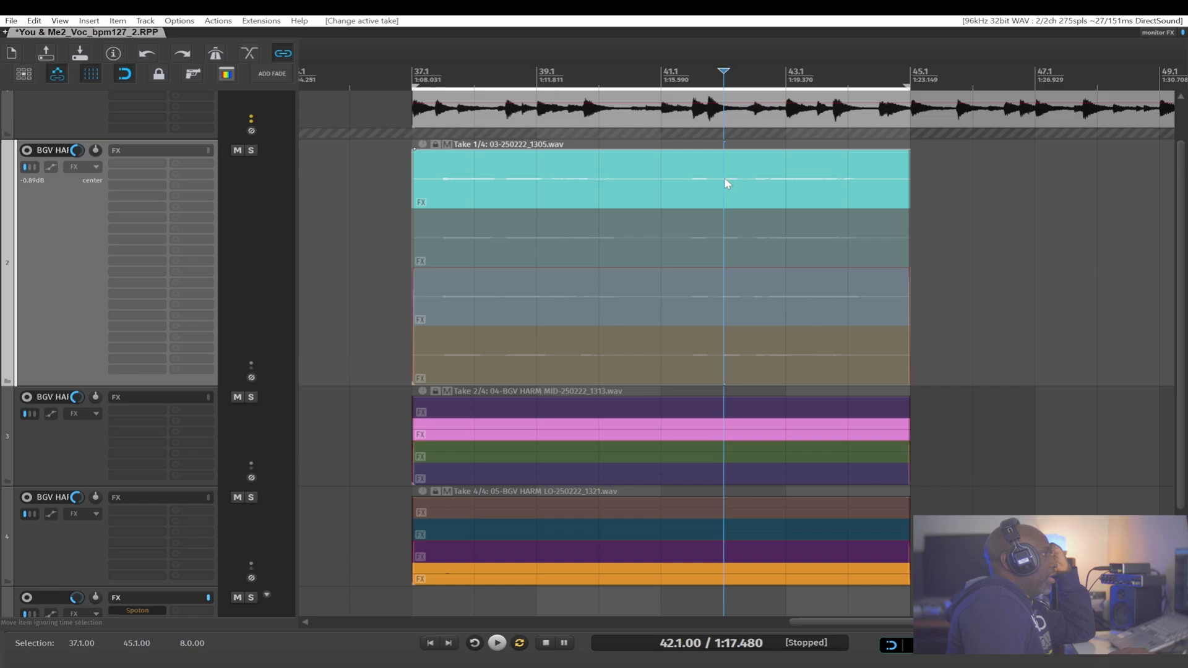
Step: Make take 2 active on track 2's harmony item, look up the record mode options, and place the edit cursor at 36.1.00
left_click(683, 229)
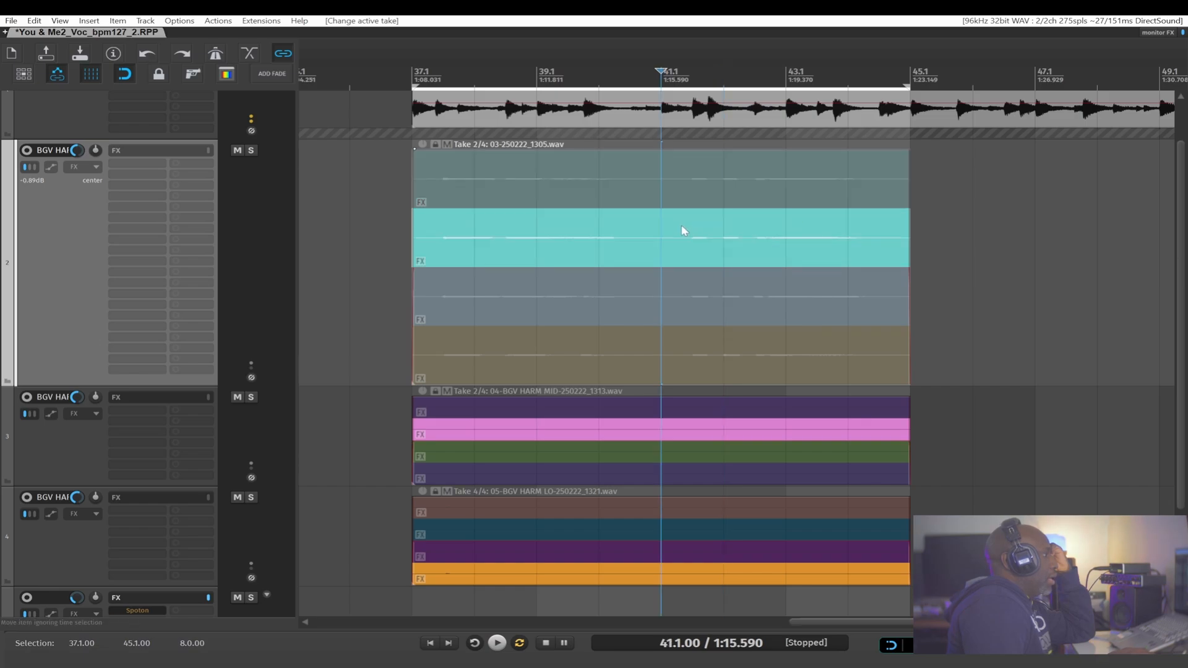
right_click(475, 644)
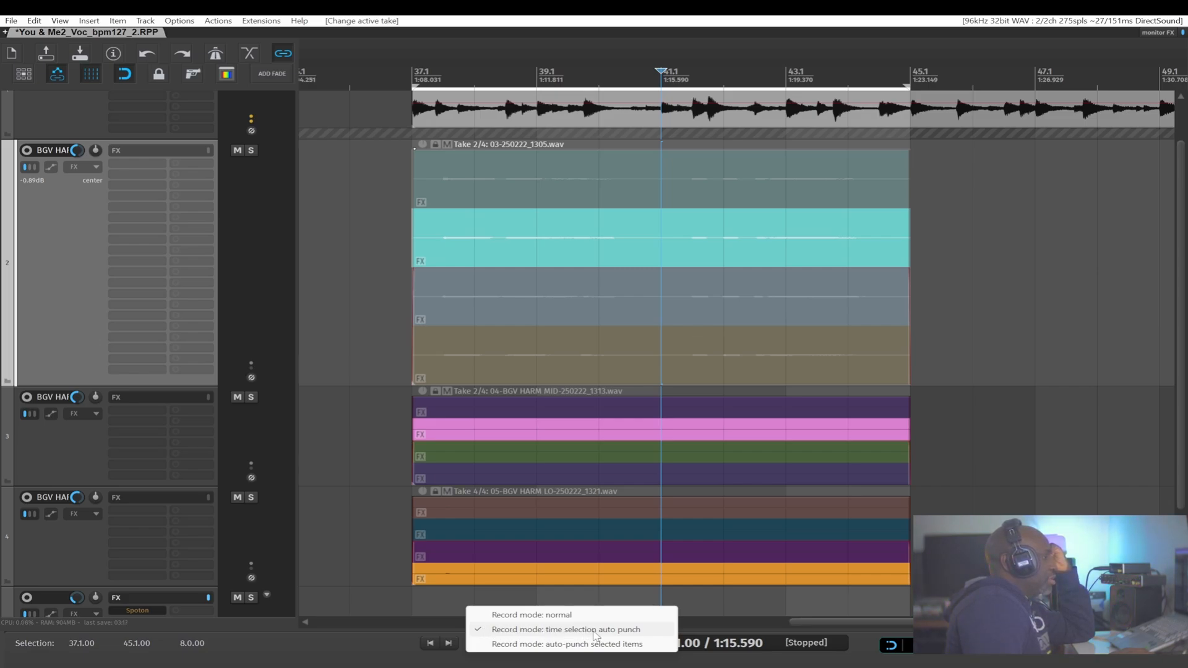
left_click(351, 89)
left_click(349, 90)
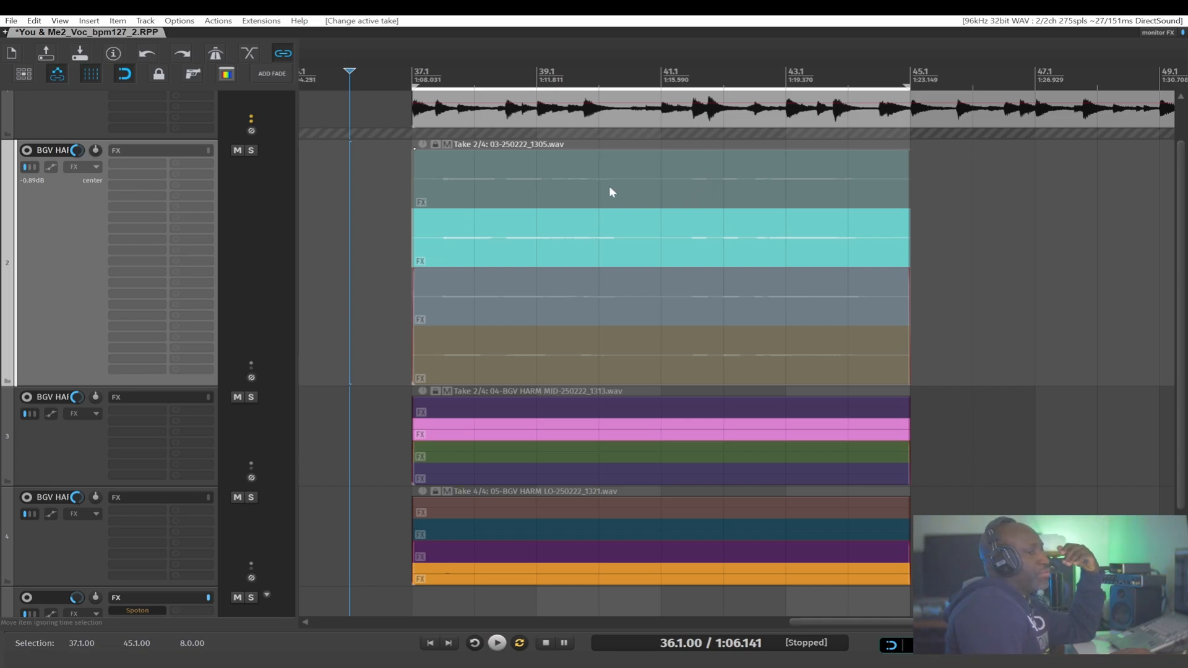
Step: Place the edit cursor at 37.1.00 and step through takes 1 to 4 of track 2's harmony item twice, ending on take 4
left_click(589, 164)
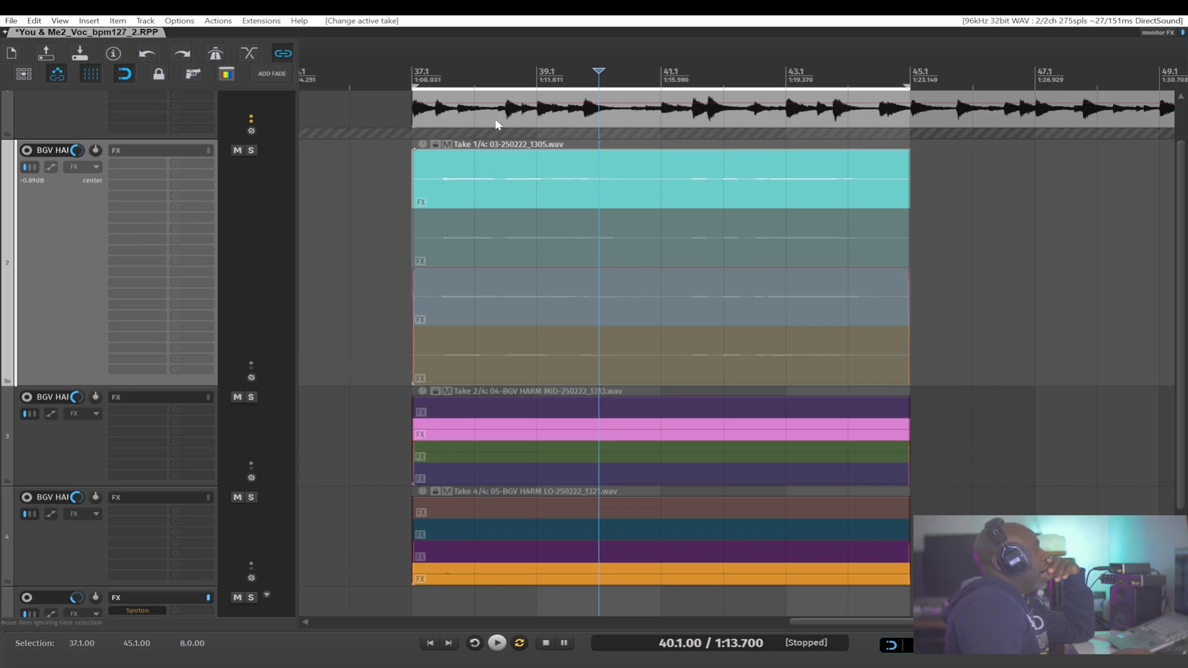
left_click(408, 70)
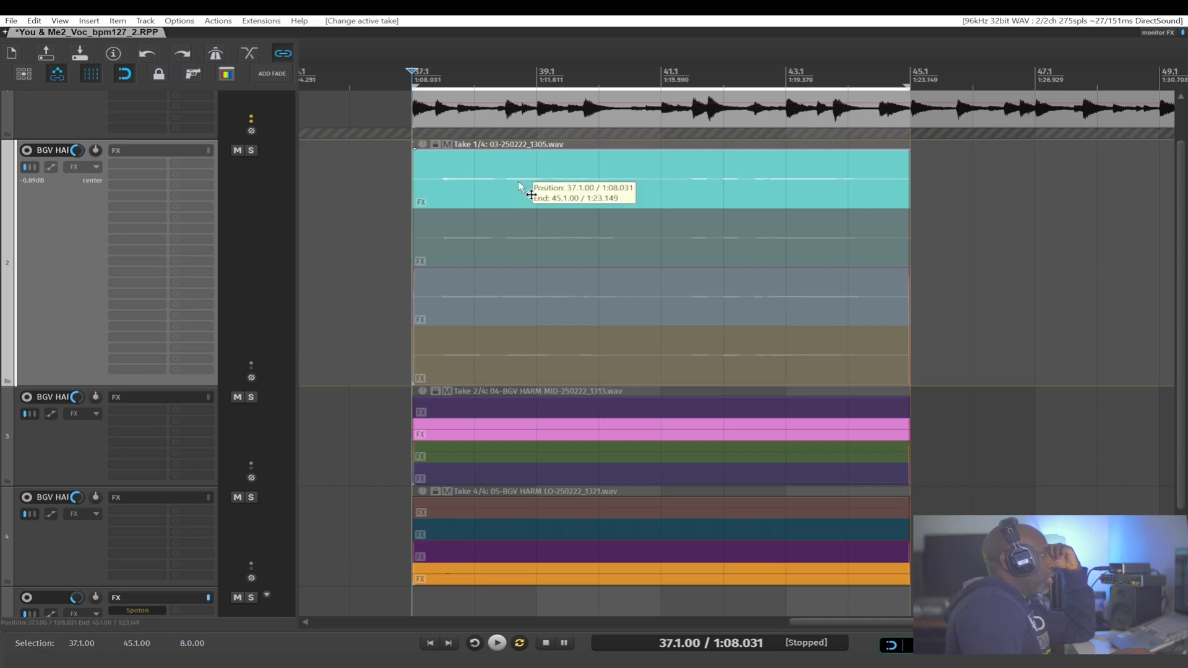
left_click(506, 224)
left_click(498, 303)
left_click(492, 351)
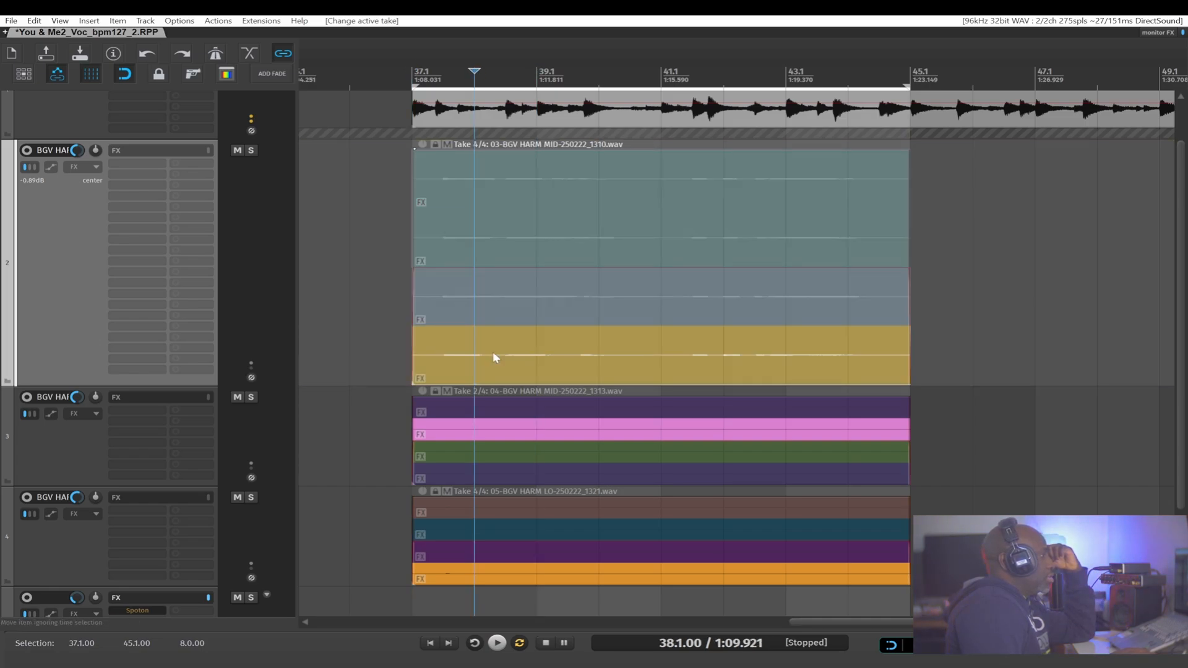
left_click(461, 182)
left_click(442, 243)
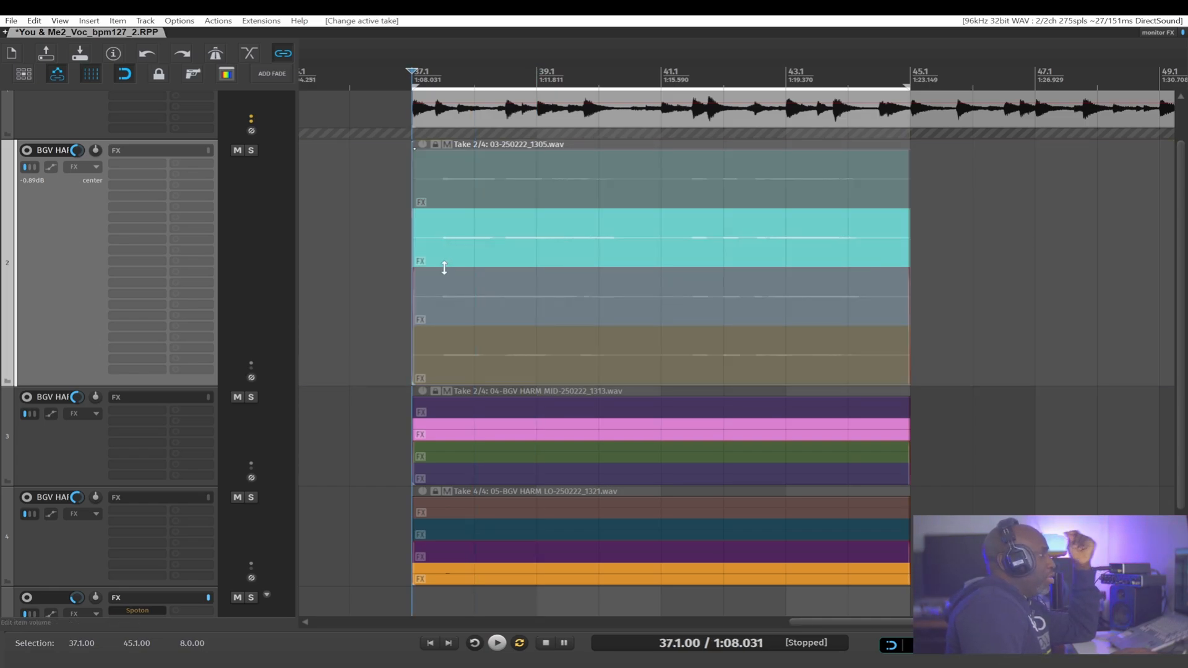
left_click(447, 294)
left_click(449, 350)
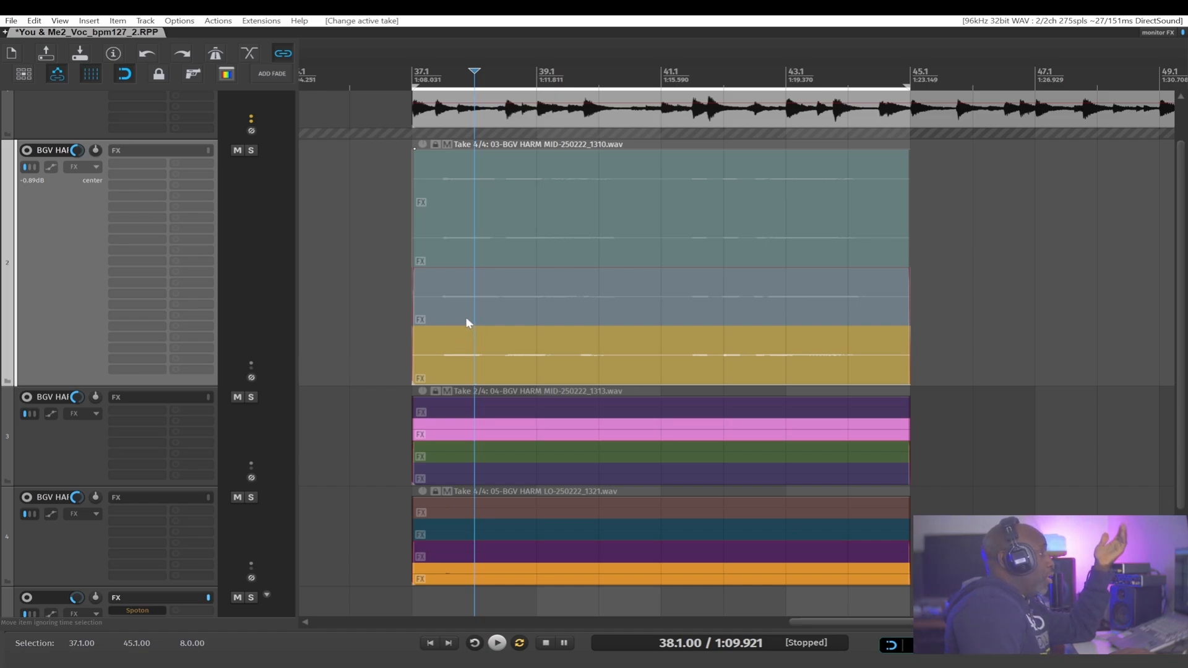
Step: Color track 4, the low background harmony, dark orange-brown from the main palette of the Chroma coloring tool
scroll(532, 272, "down", 3)
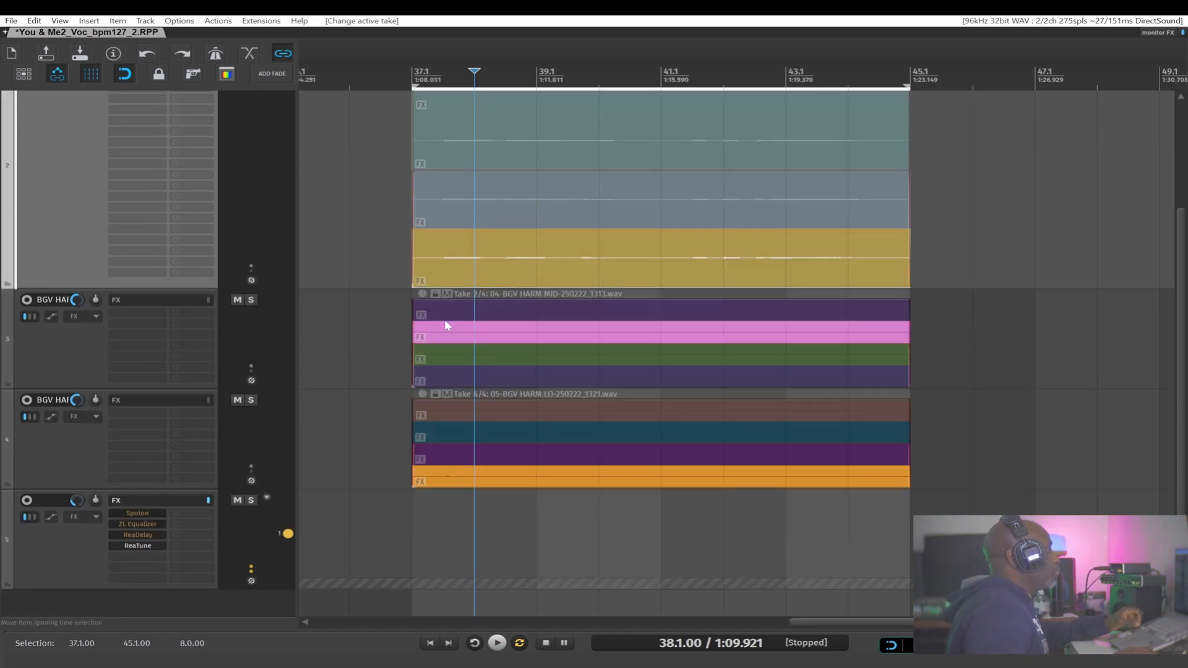
left_click(77, 373)
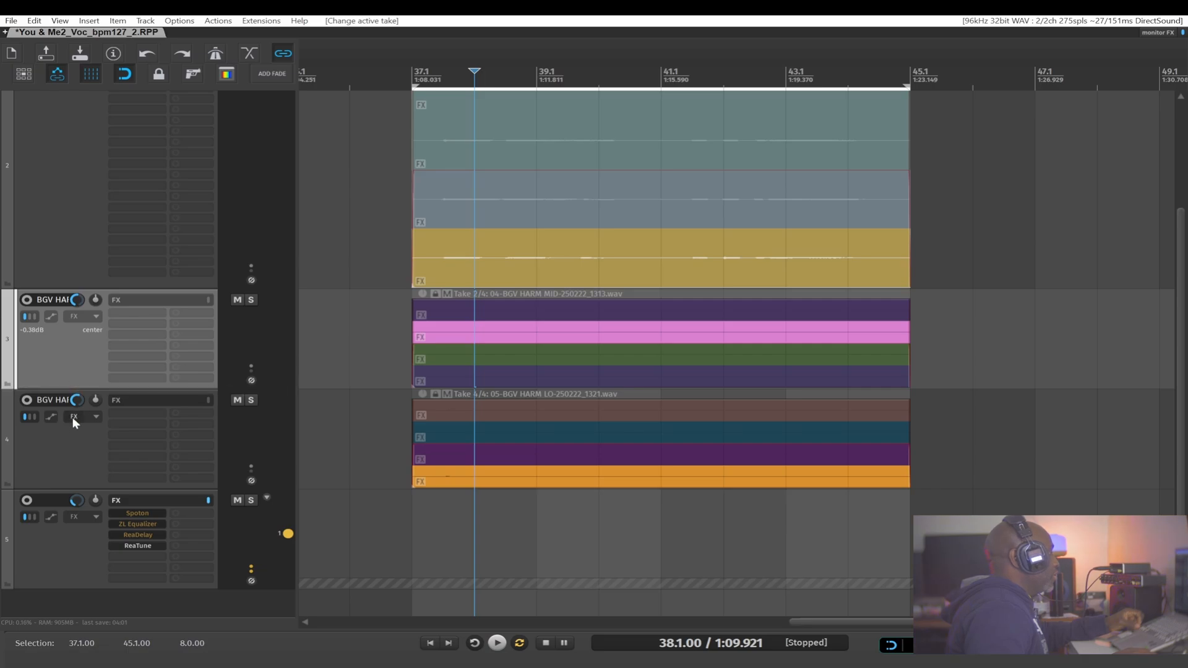
left_click(67, 439)
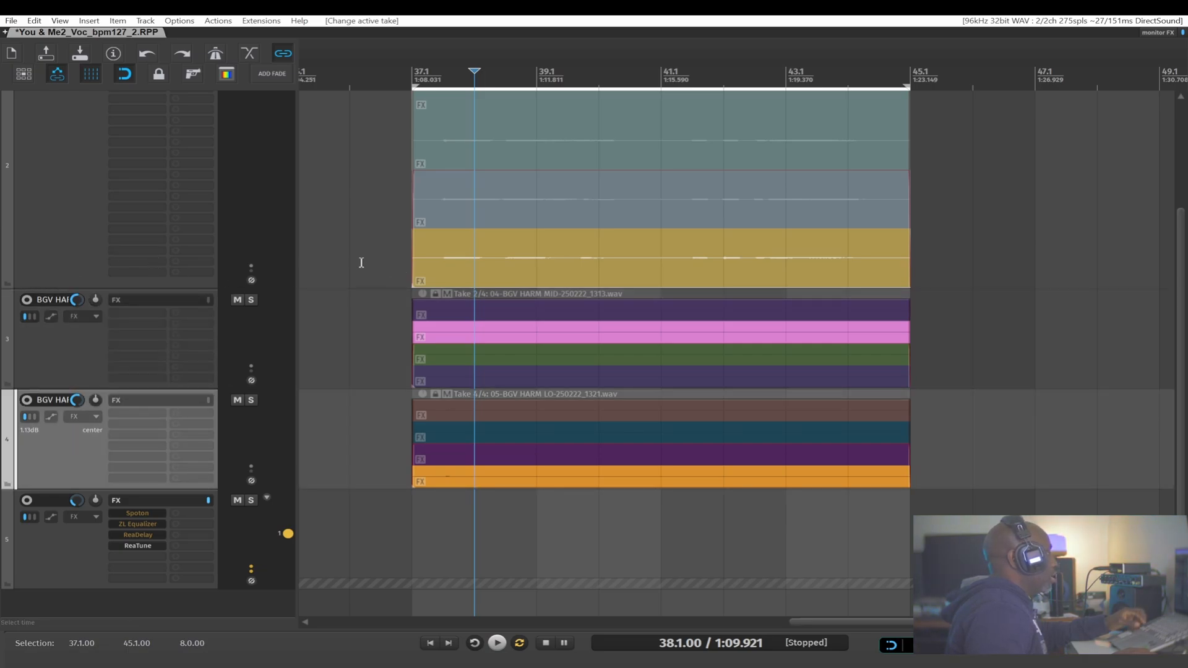
scroll(543, 279, "down", 3)
scroll(542, 278, "up", 1)
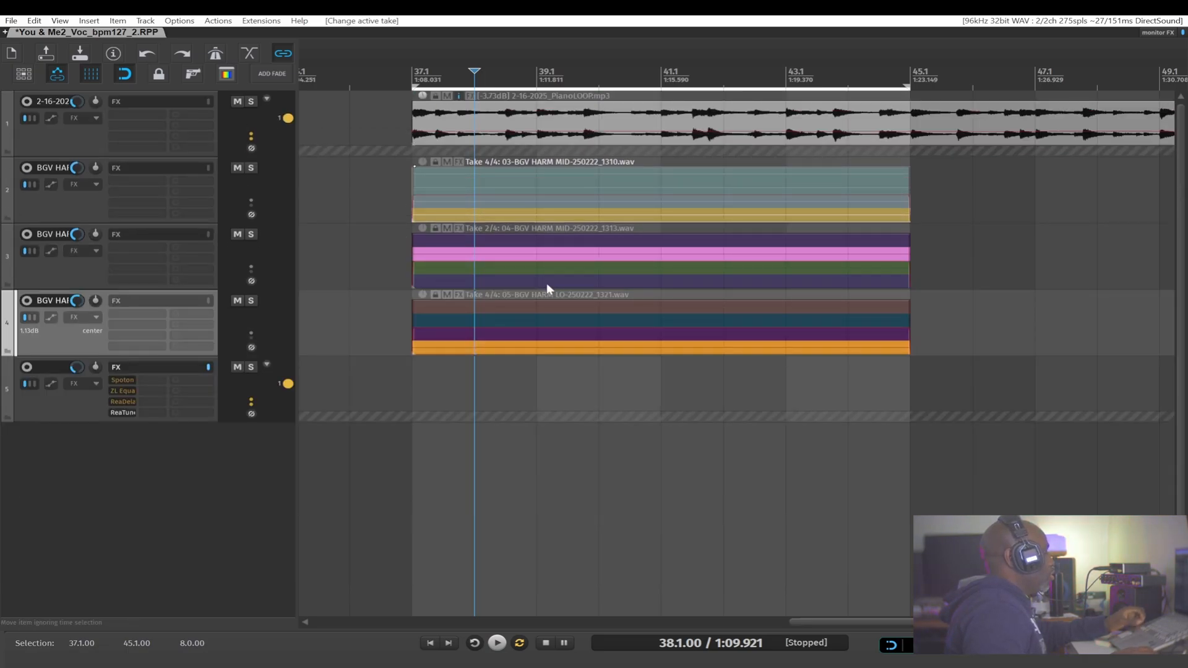
key("shift+c")
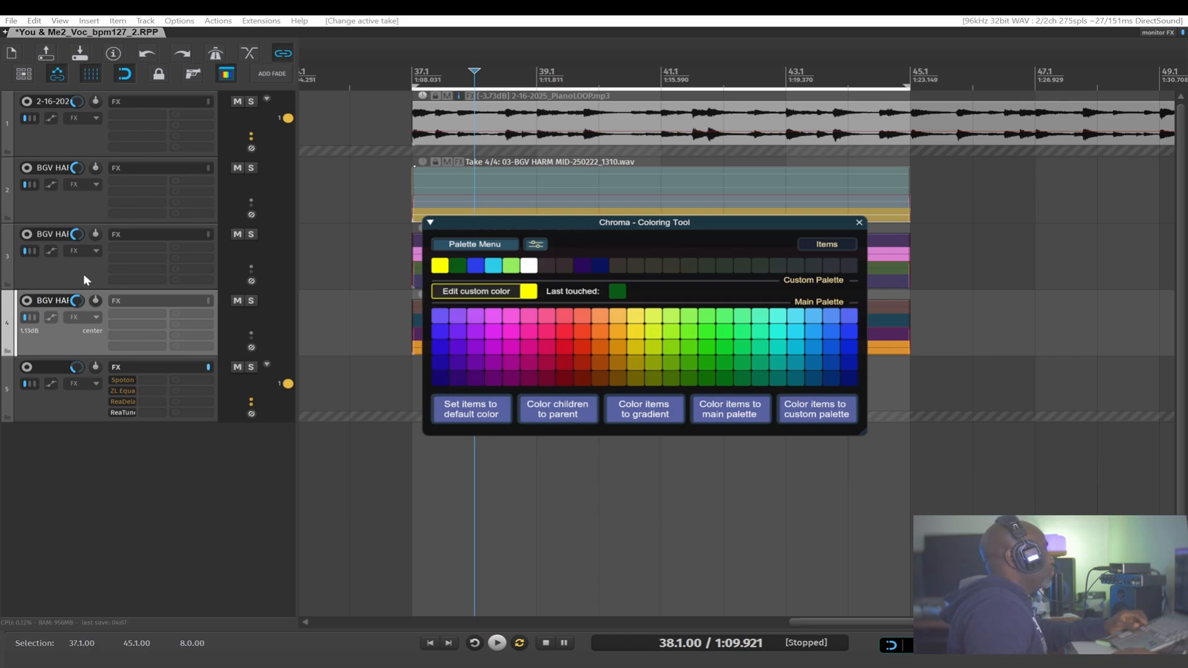
left_click(52, 323)
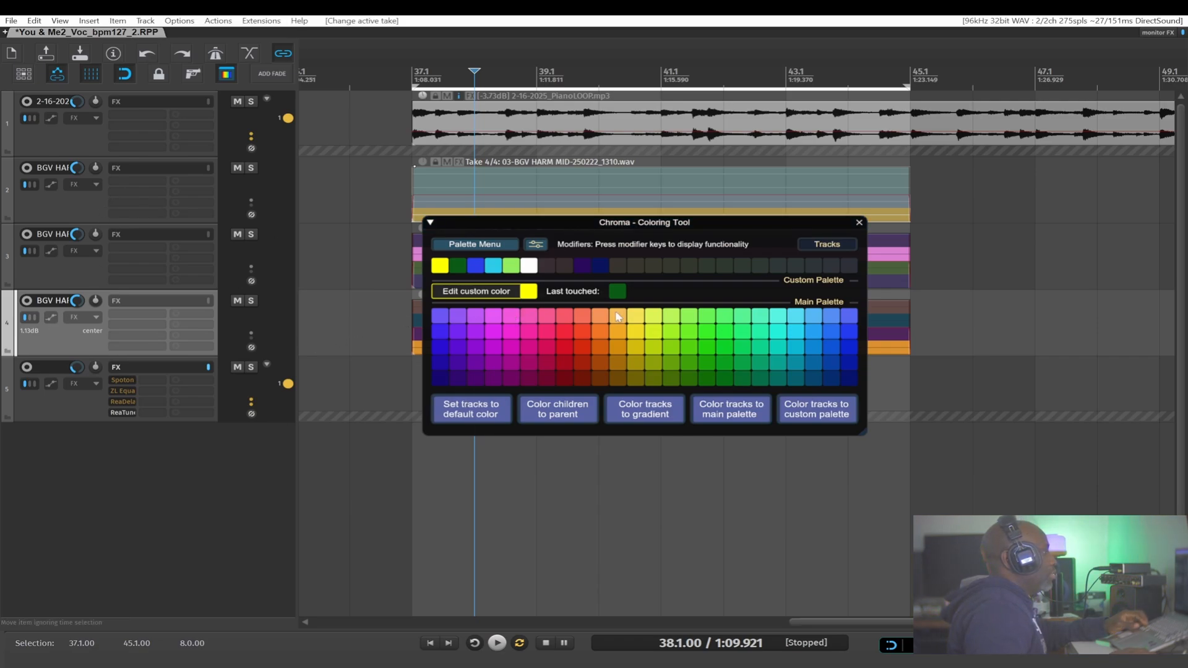
left_click(601, 360)
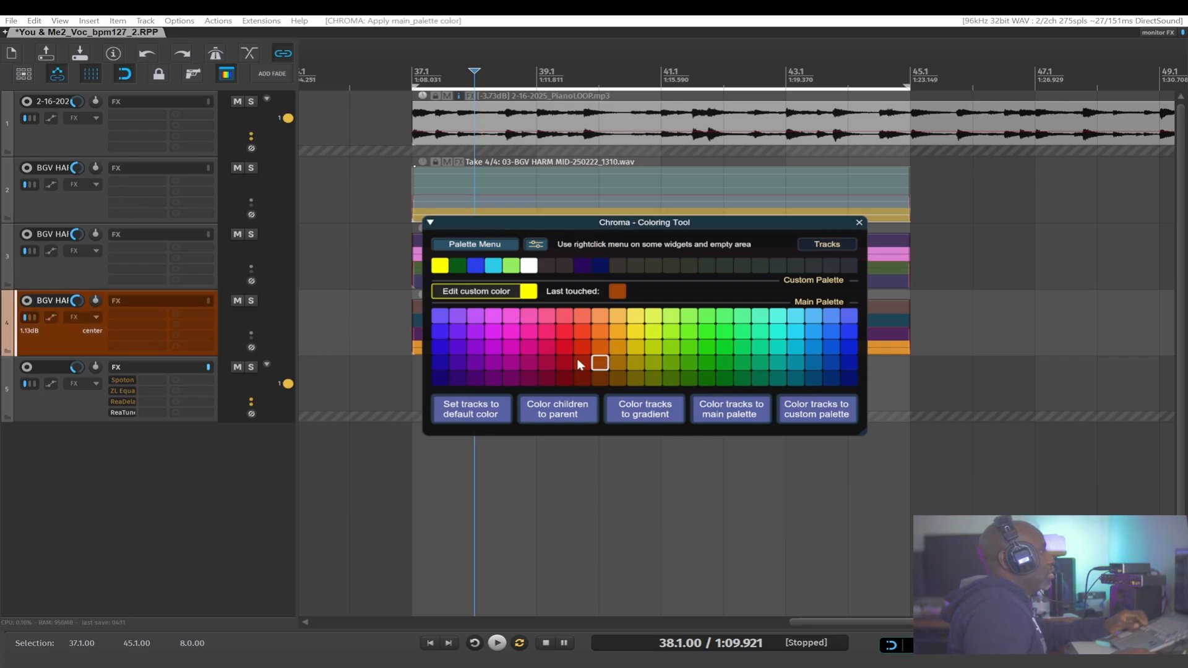
Step: Color track 3 bright orange and track 2 light orange from the main palette, and close the coloring tool
left_click(87, 269)
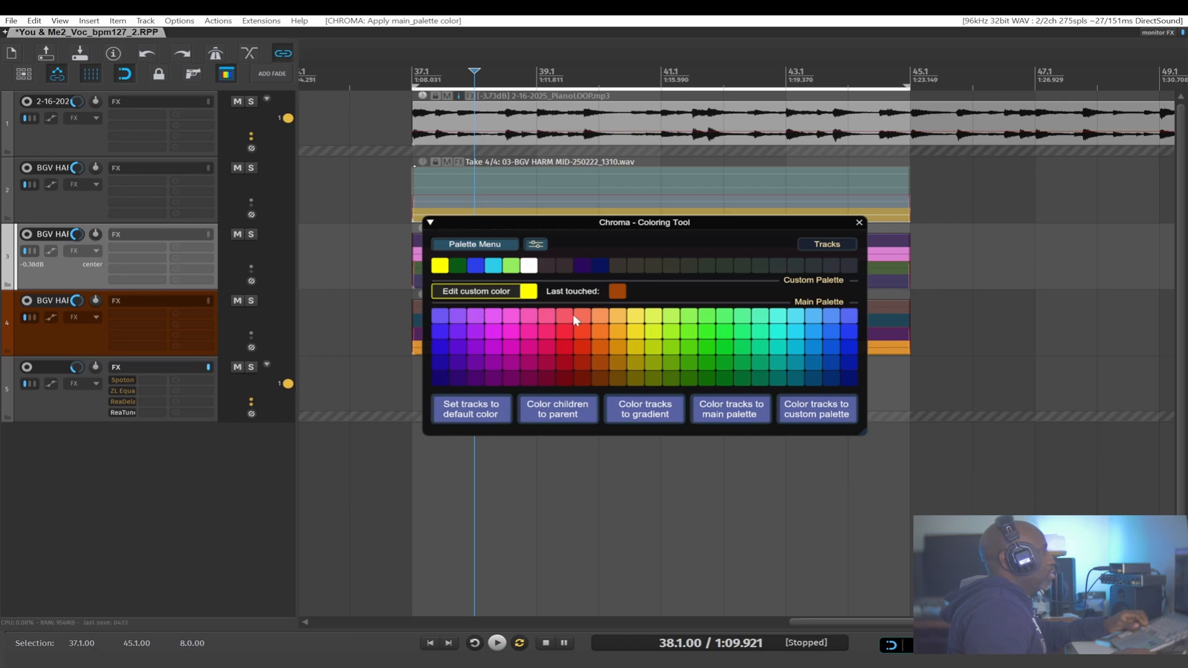
left_click(598, 333)
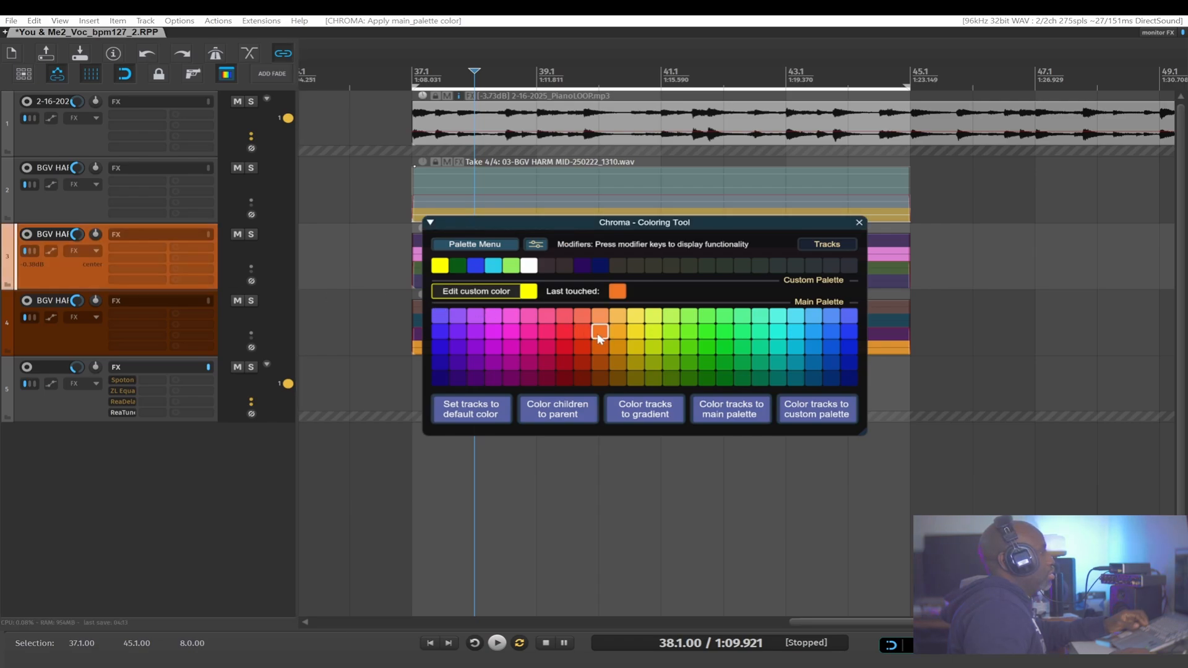
left_click(65, 203)
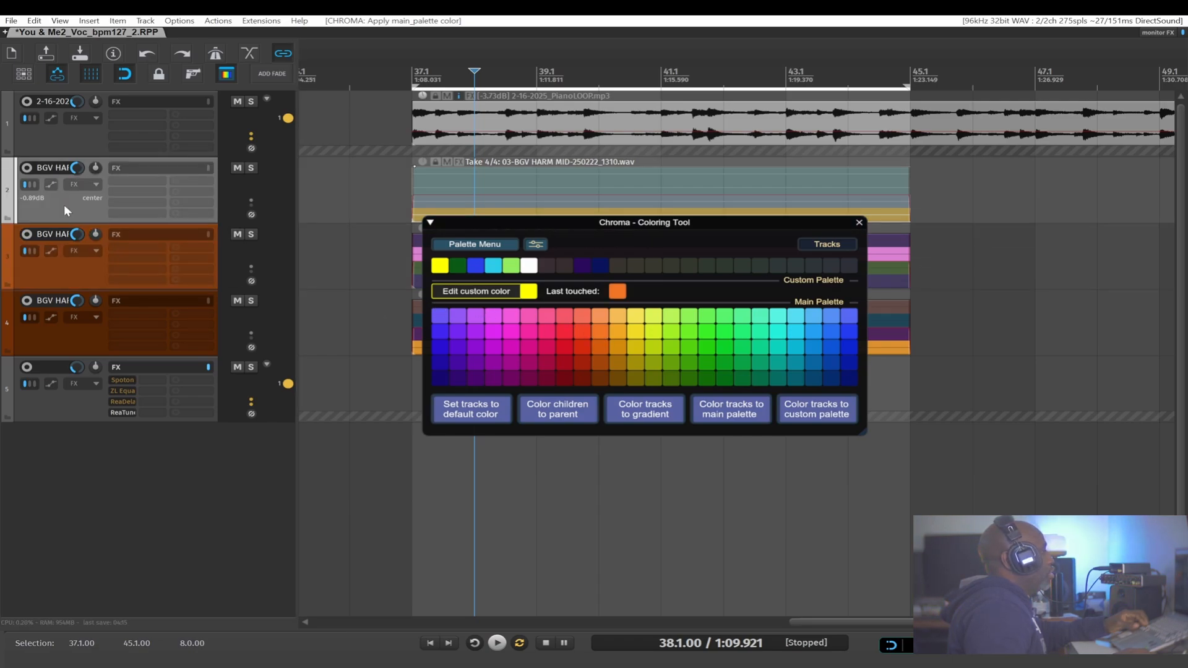
left_click(619, 316)
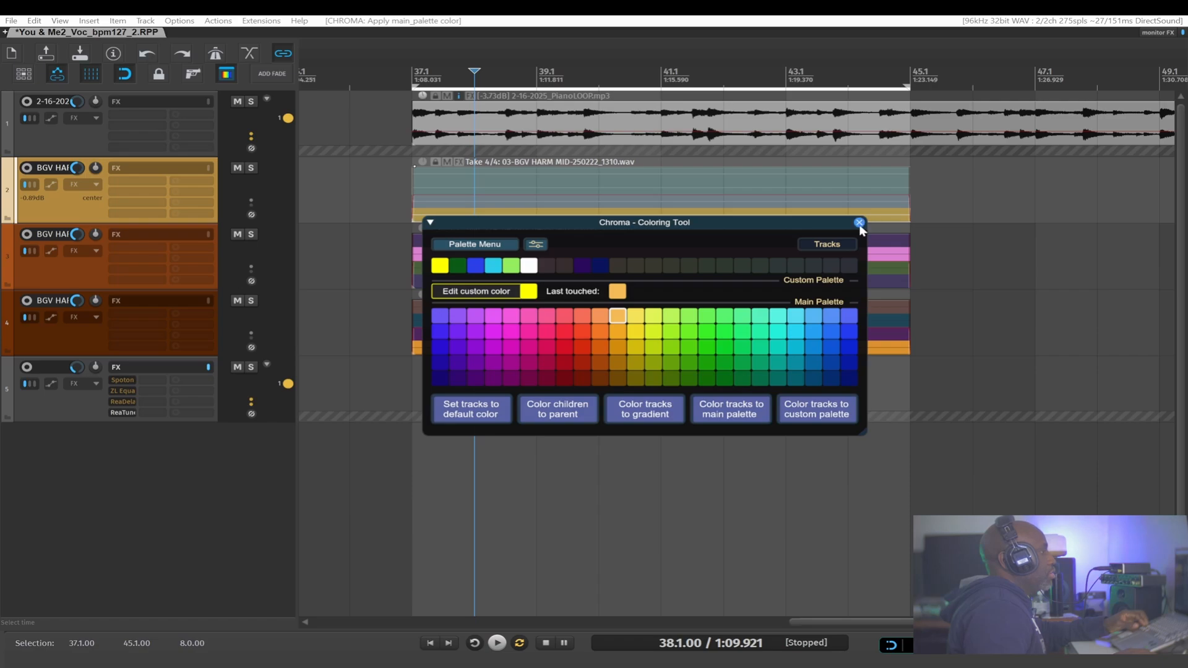
key("Escape")
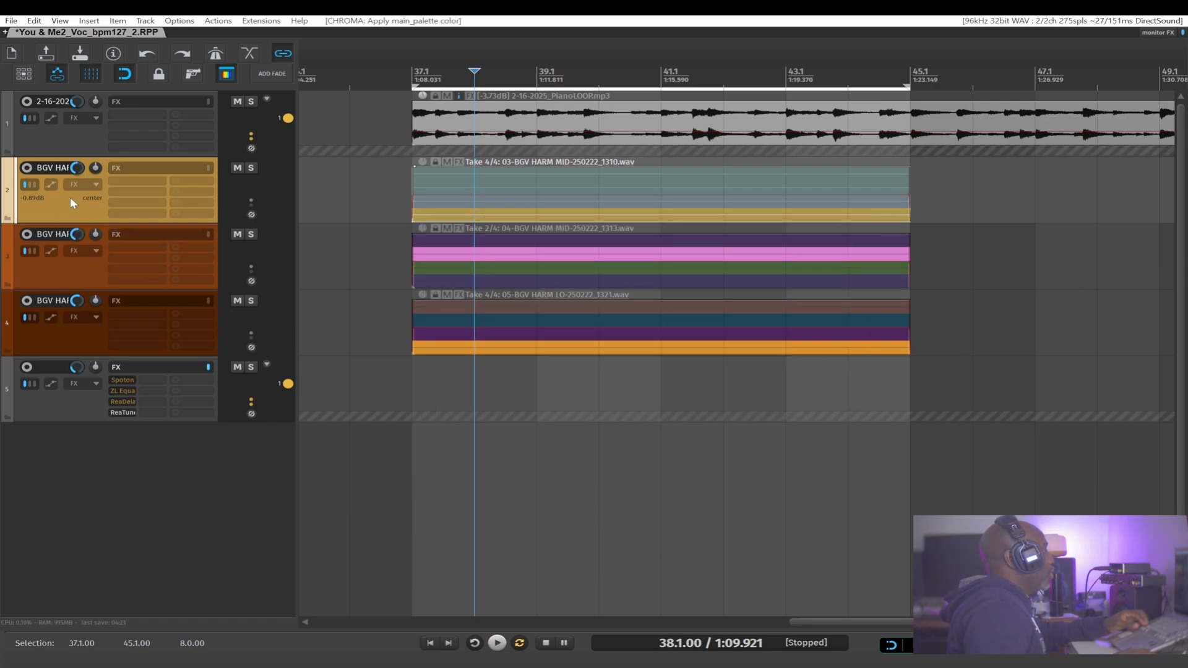
left_click(71, 273)
left_click(53, 316)
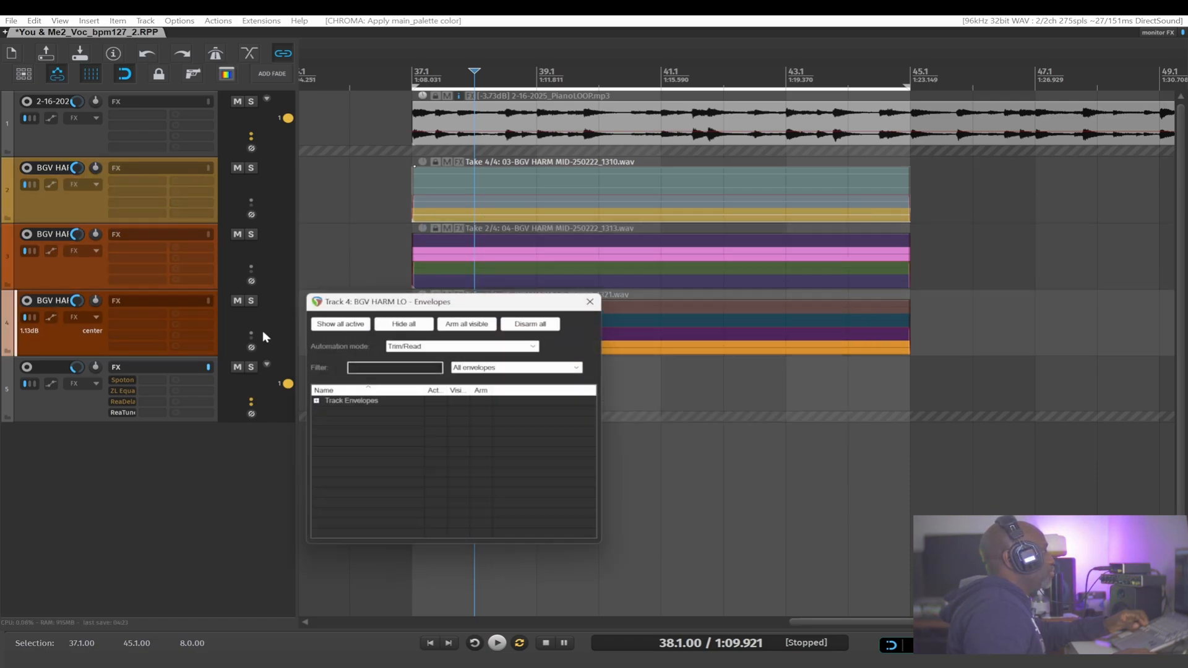
key("Escape")
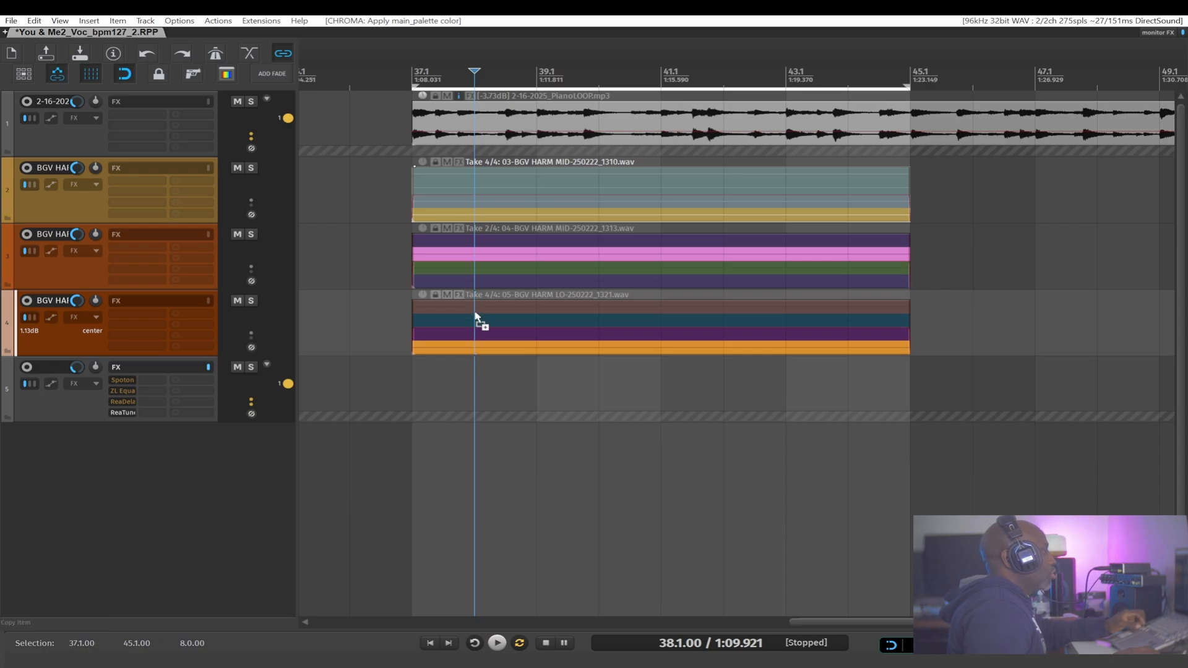
Step: Enlarge the harmony tracks and activate takes 1 to 4 of track 2's item in order, two times through
scroll(475, 317, "up", 4)
left_click_drag(495, 170, 457, 400)
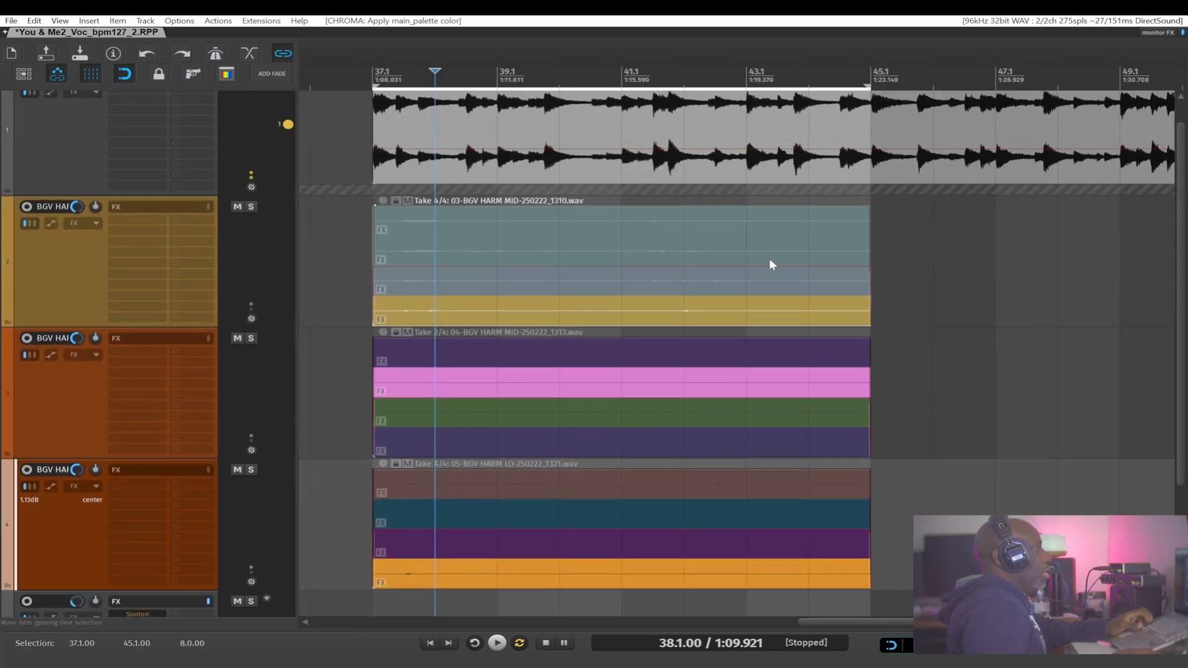
scroll(755, 276, "up", 1)
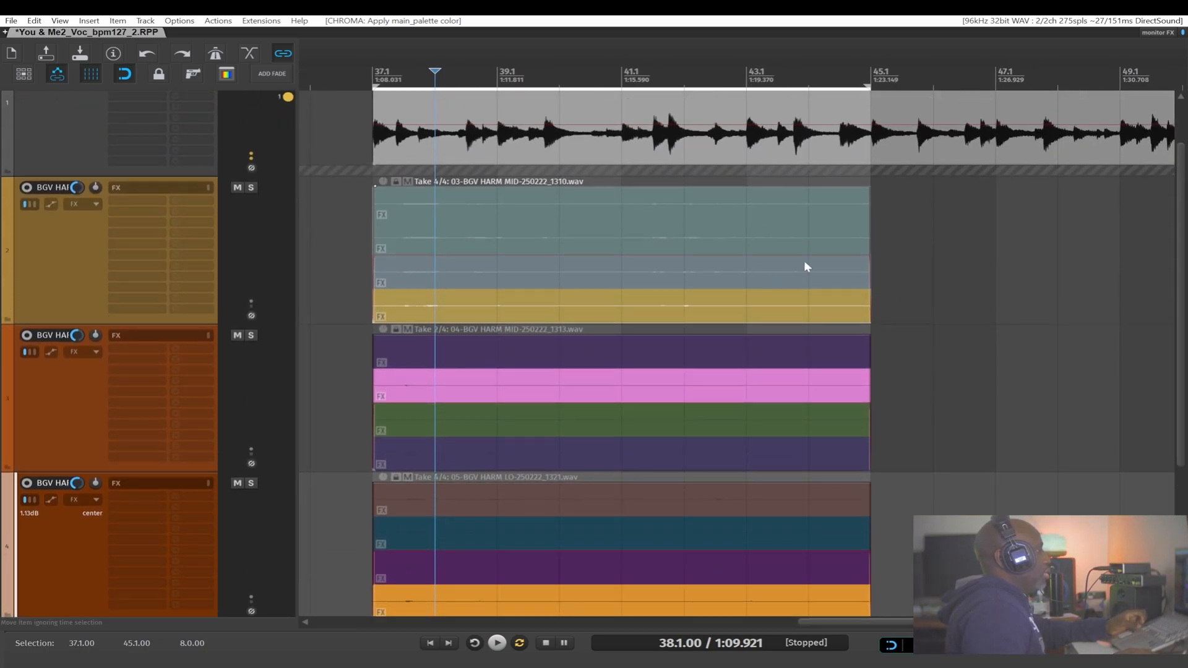
left_click(709, 216)
left_click(692, 235)
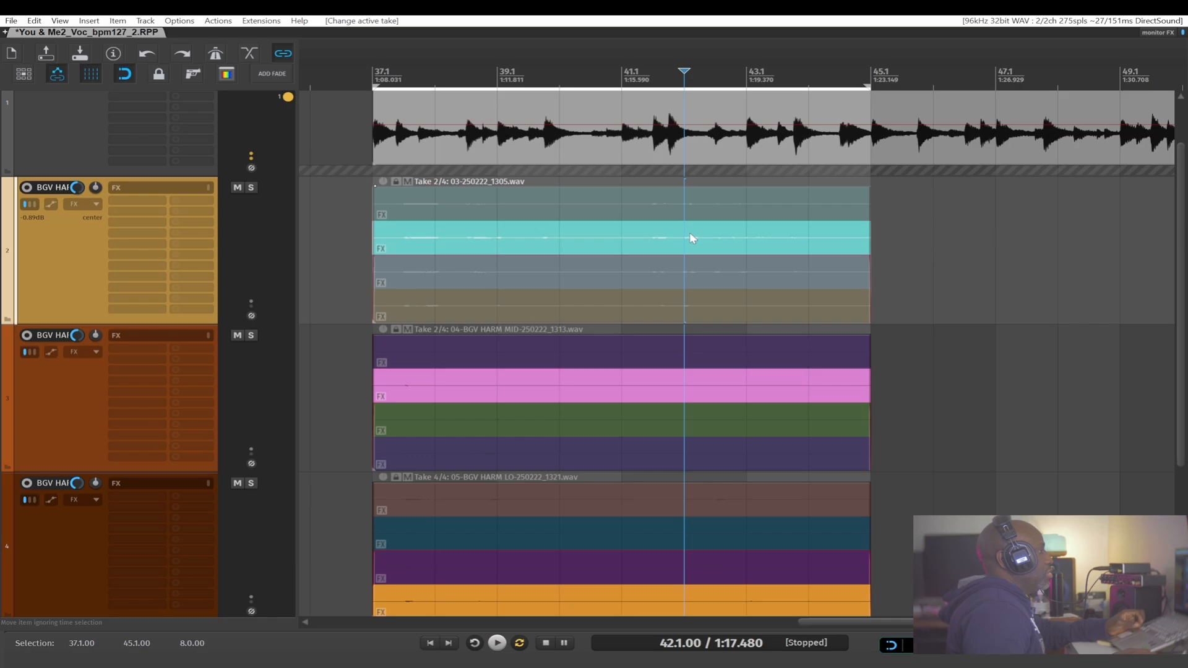
left_click(644, 272)
left_click(631, 304)
left_click(575, 213)
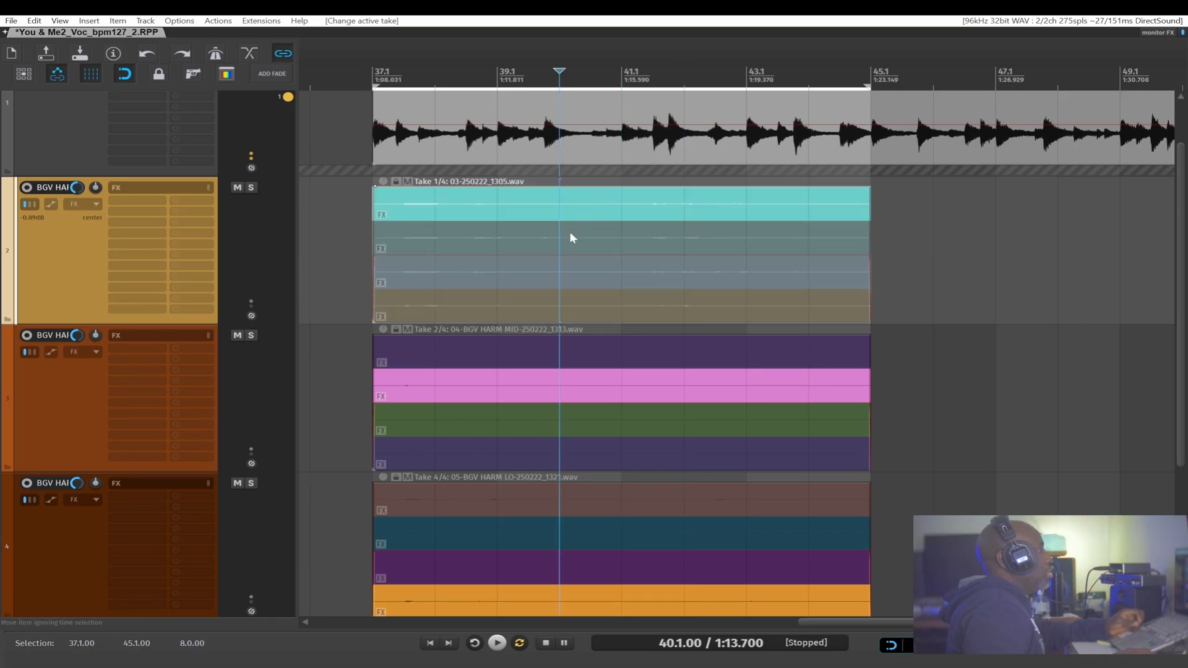
left_click(560, 241)
left_click(514, 270)
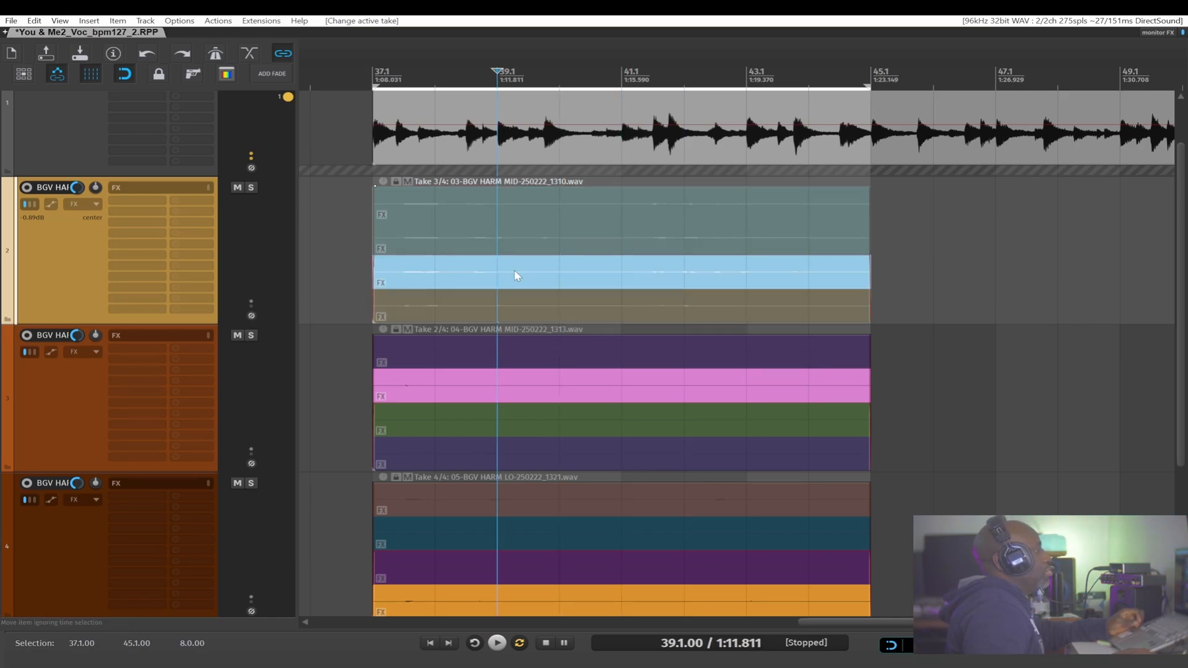
left_click(495, 303)
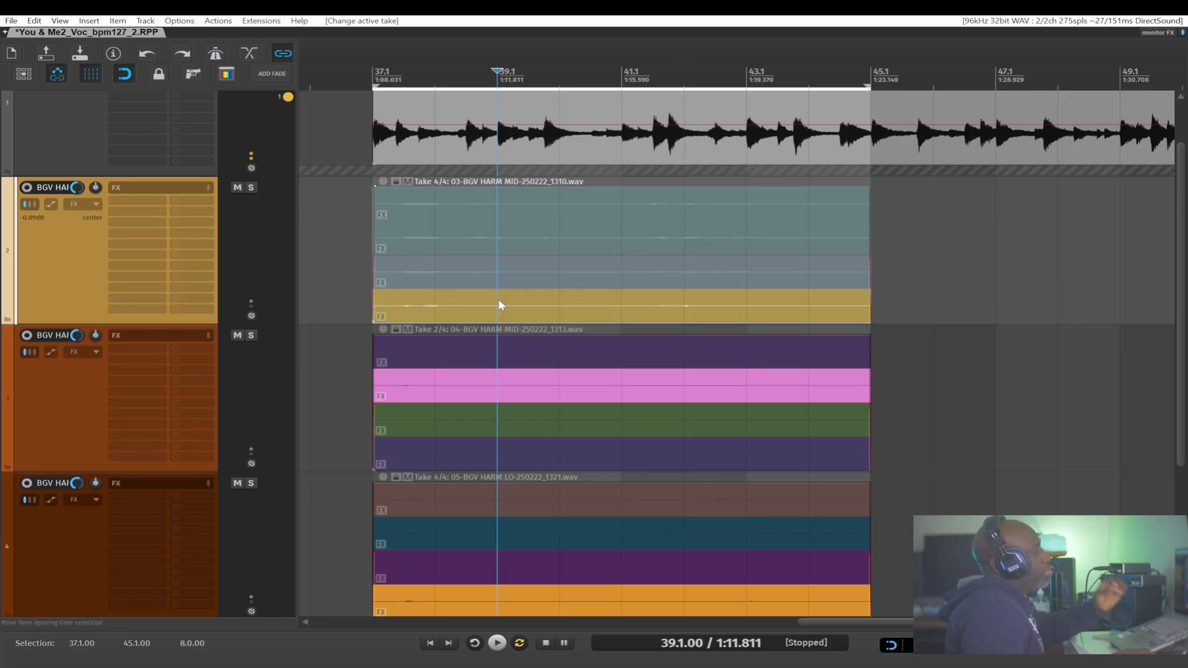
Step: Cycle track 2's harmony item once more from take 1 to take 4, leaving take 4 active
left_click(499, 211)
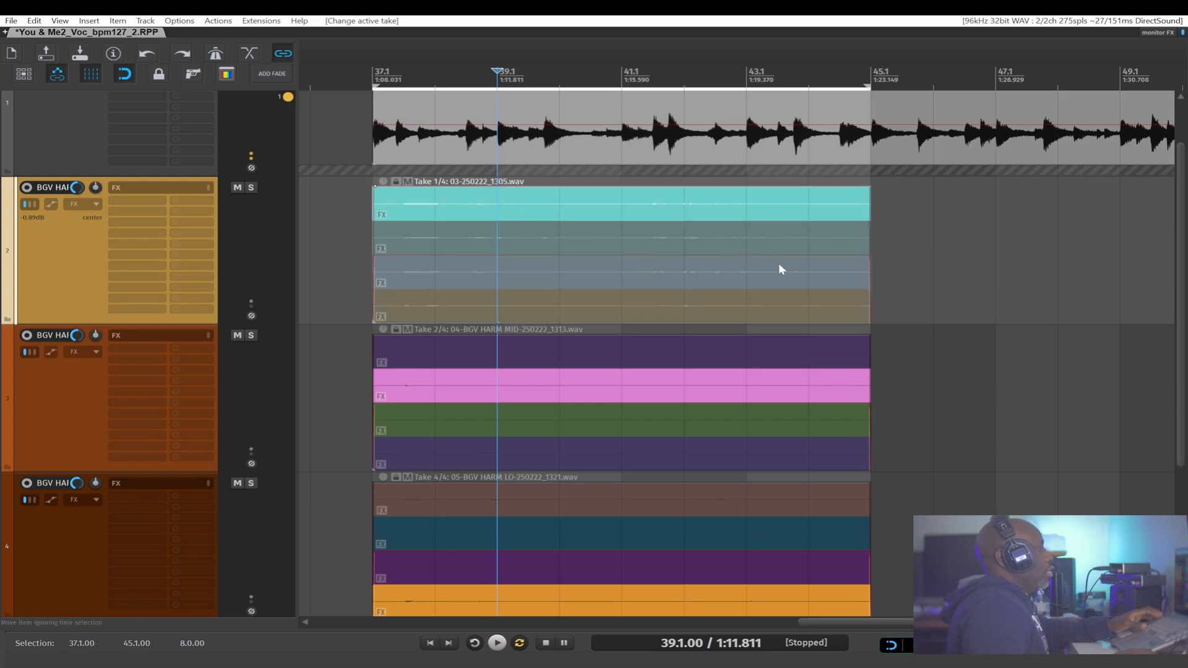
left_click(584, 236)
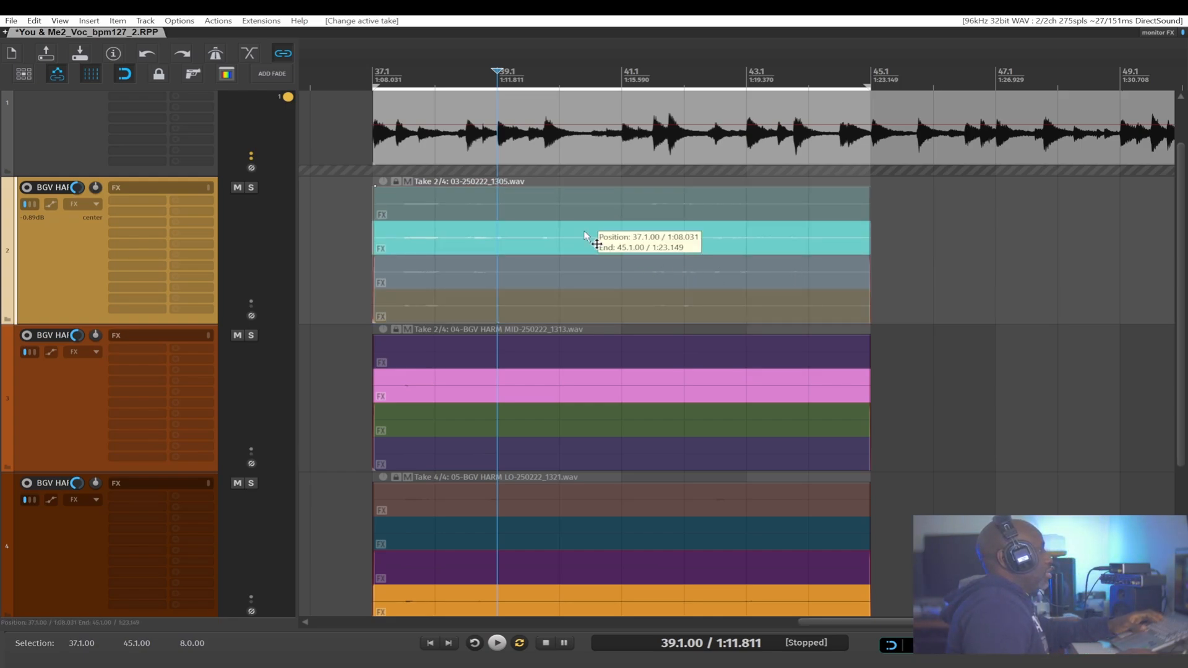
left_click(574, 272)
left_click(573, 303)
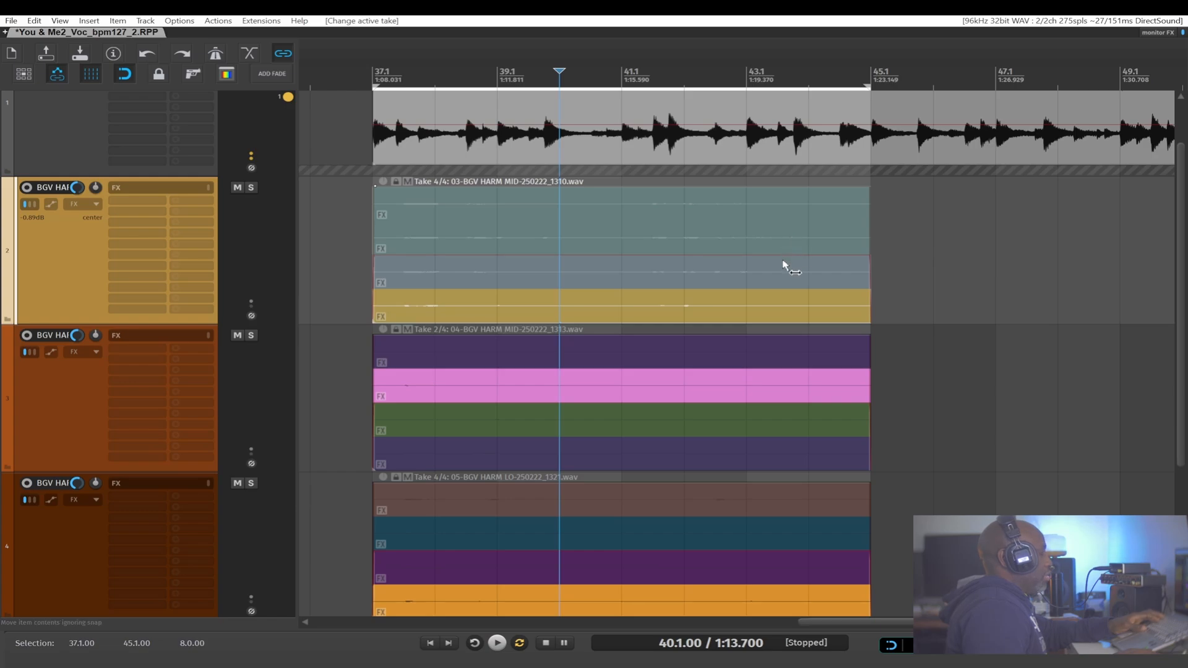
Step: Remove the loop and time selection spanning the background harmony items
scroll(784, 262, "down", 2)
scroll(821, 229, "down", 1)
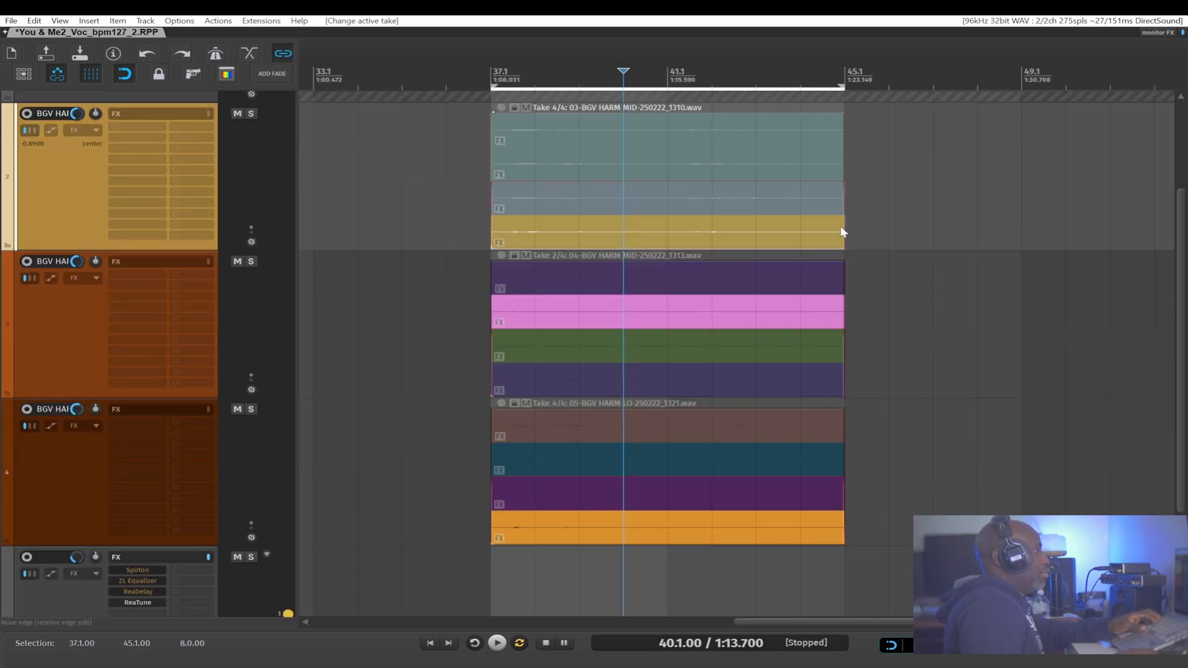
scroll(819, 238, "up", 1)
key("Escape")
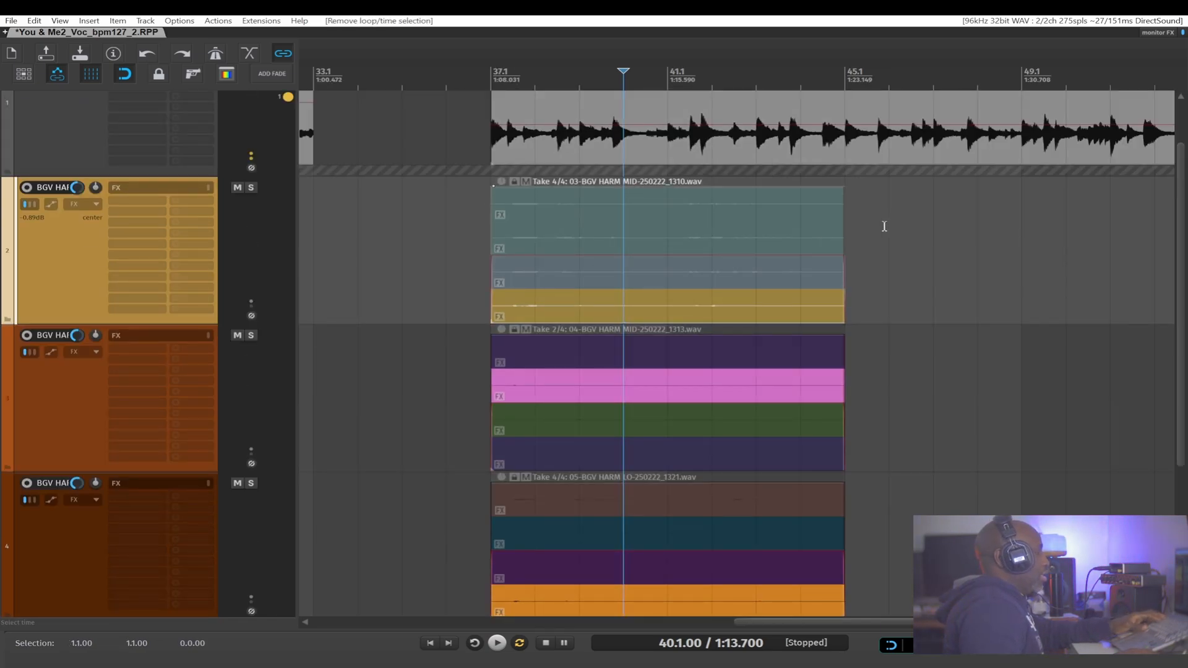
scroll(891, 223, "down", 3)
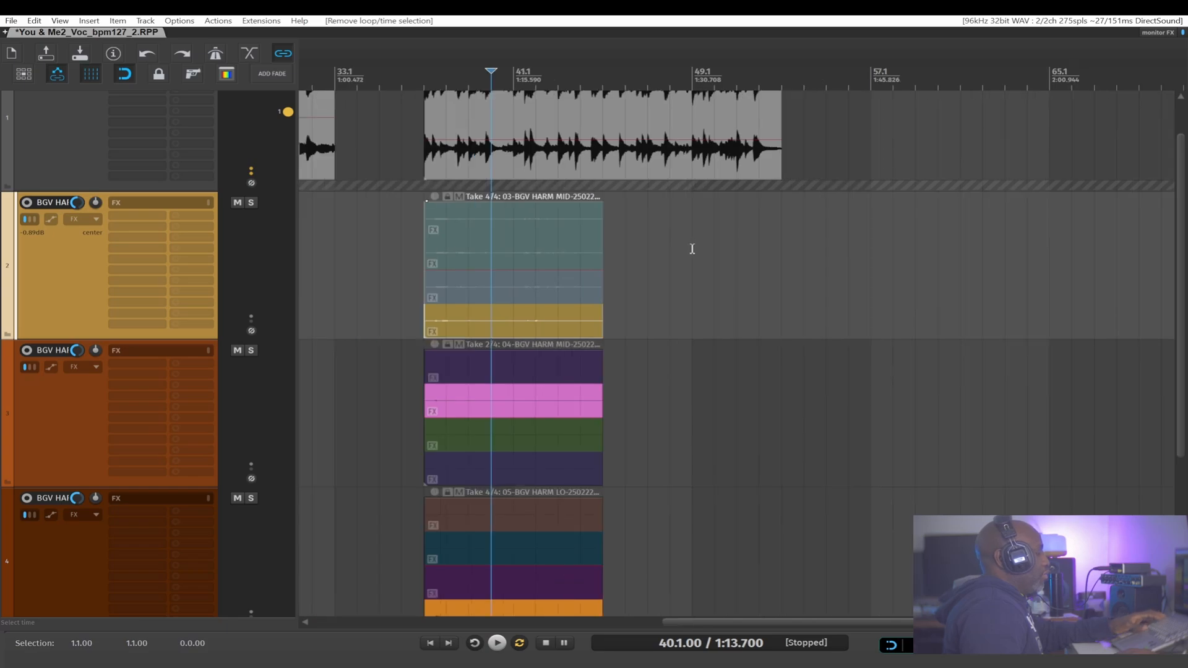
scroll(693, 249, "down", 2)
left_click_drag(780, 215, 533, 324)
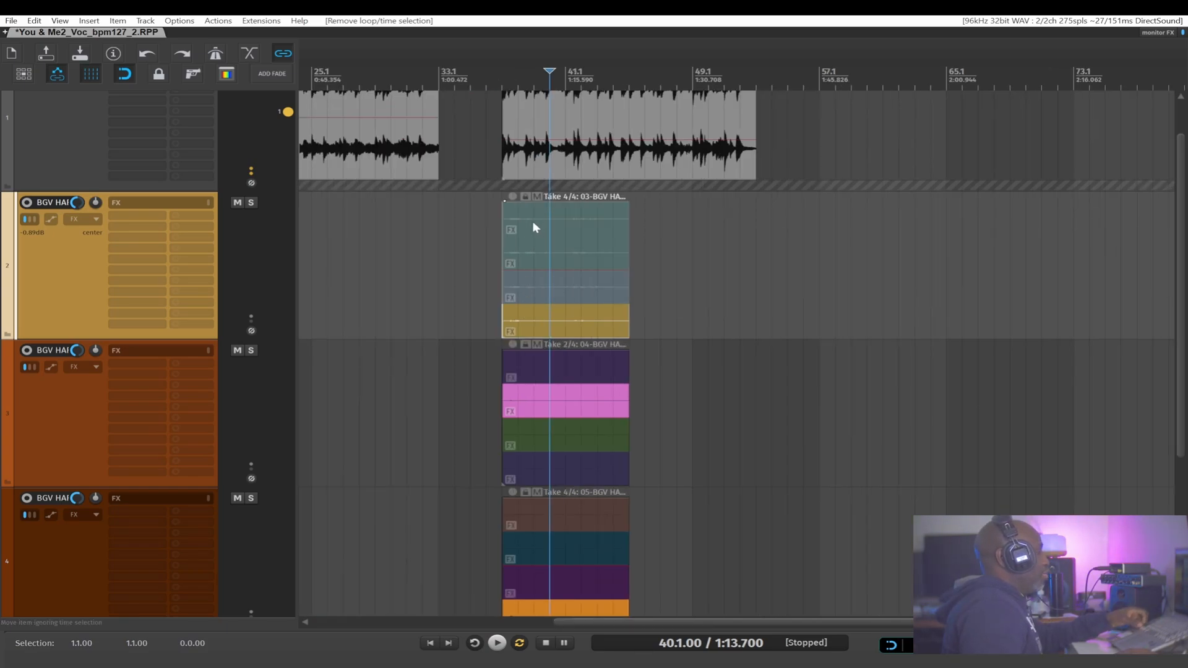
Step: Copy track 2's harmony item until four stand back to back, and activate takes 1, 2, 3 and 4 across them in order
left_click_drag(530, 221, 660, 225)
left_click_drag(798, 209, 798, 313)
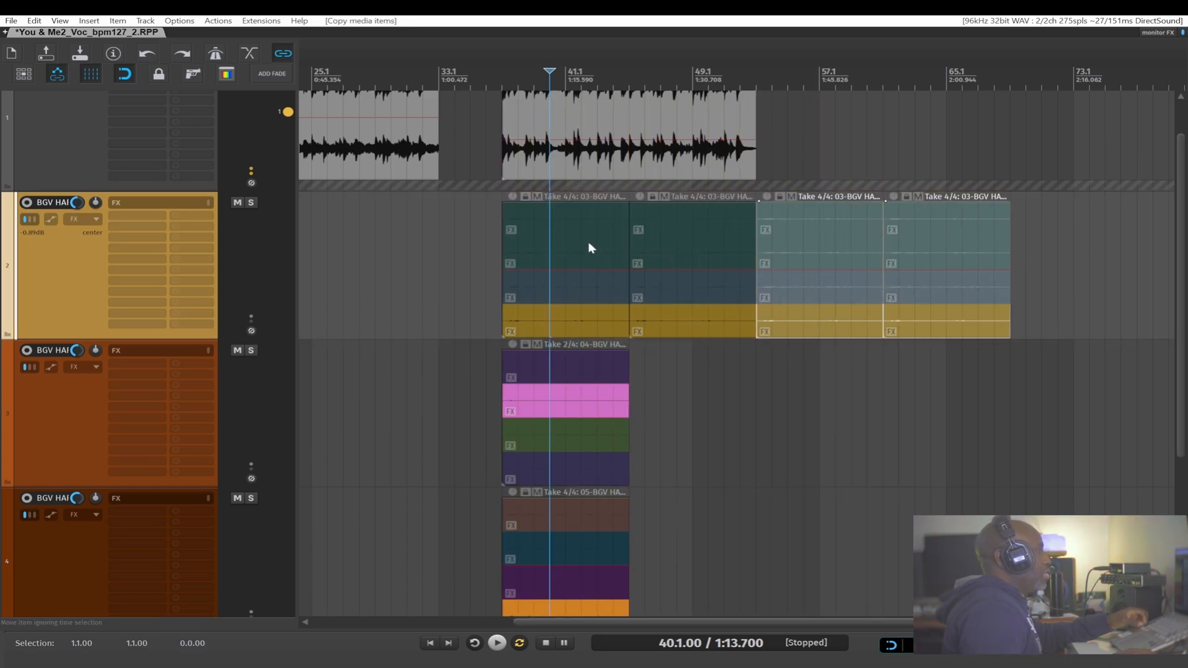
left_click(583, 218)
left_click(657, 253)
left_click(788, 284)
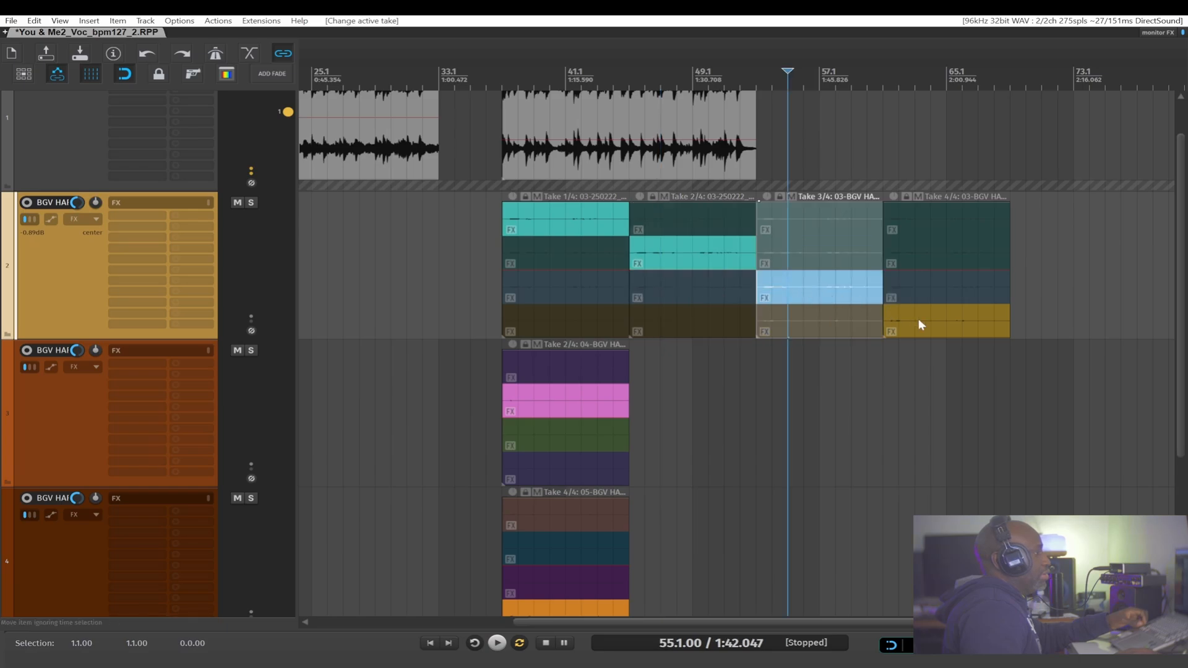
left_click(918, 319)
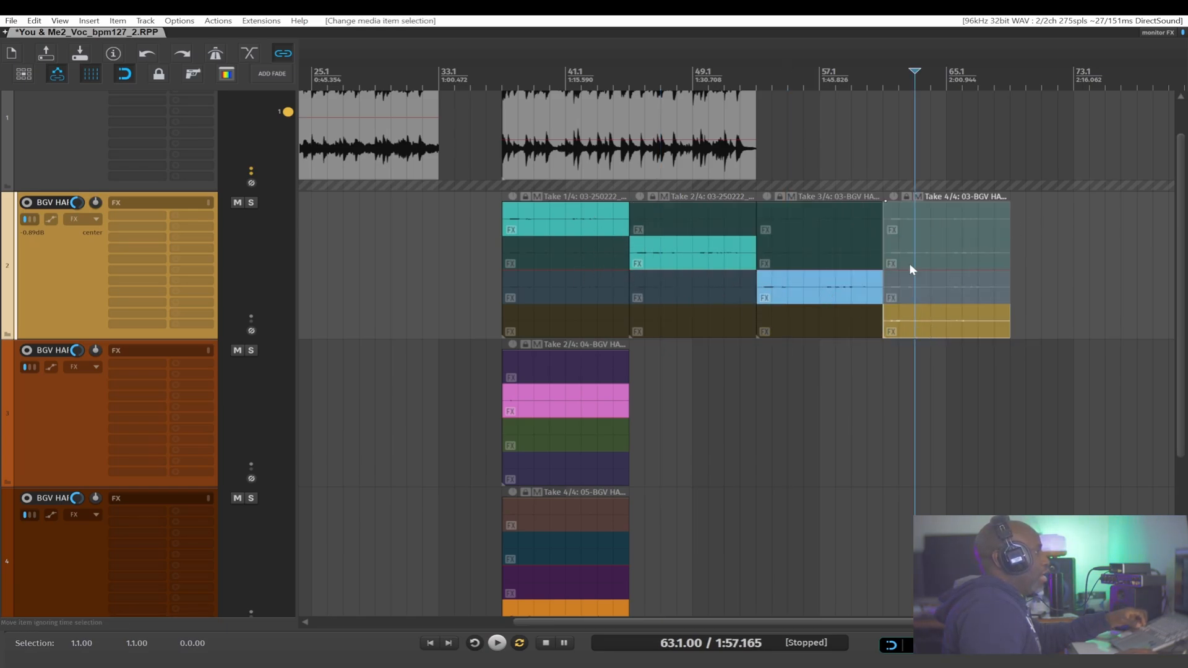
Step: Crop all four harmony items on track 2 to their active takes, and undo the crop
left_click_drag(1065, 220, 508, 311)
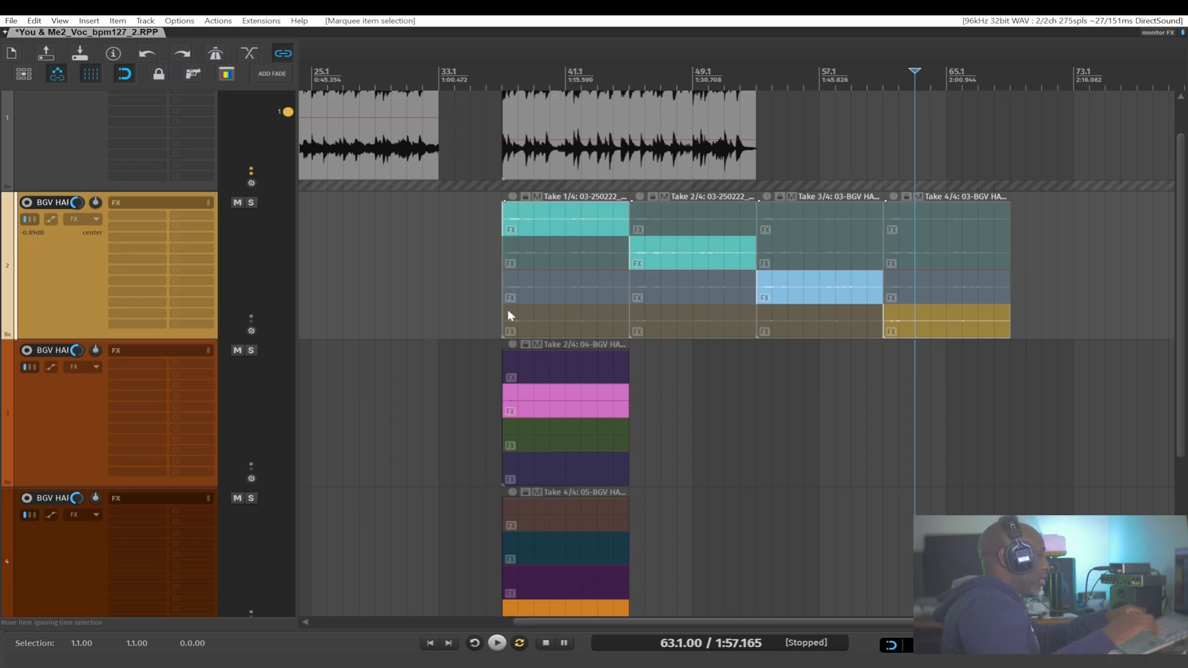
key("alt+shift+t")
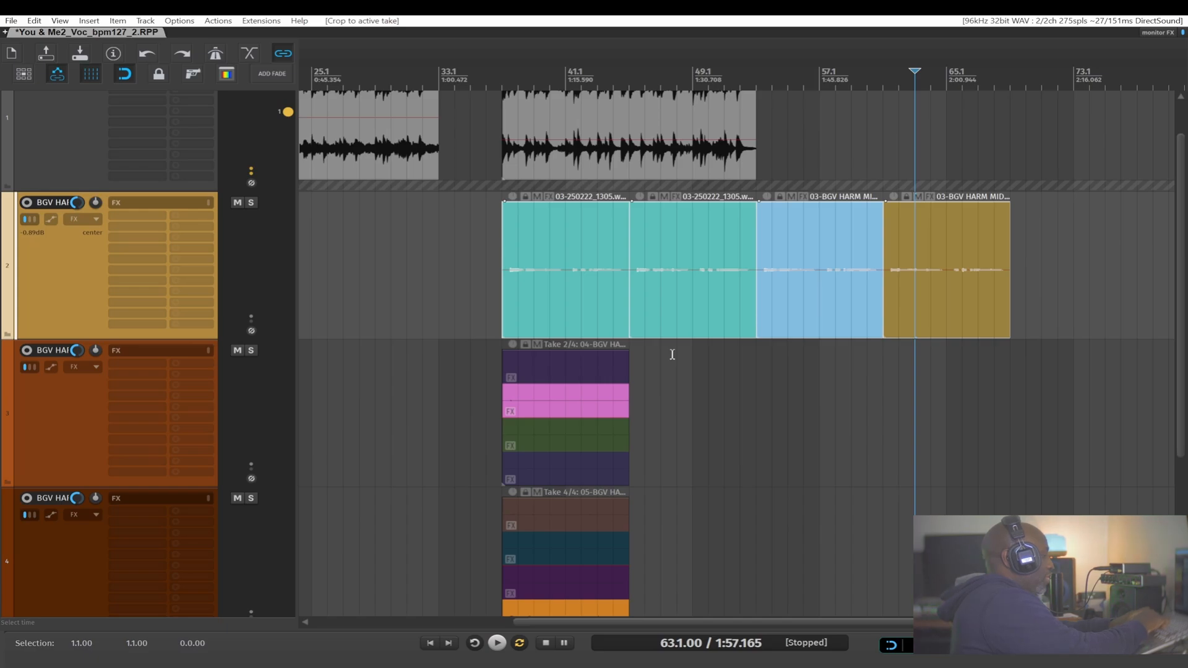
key("shift+q")
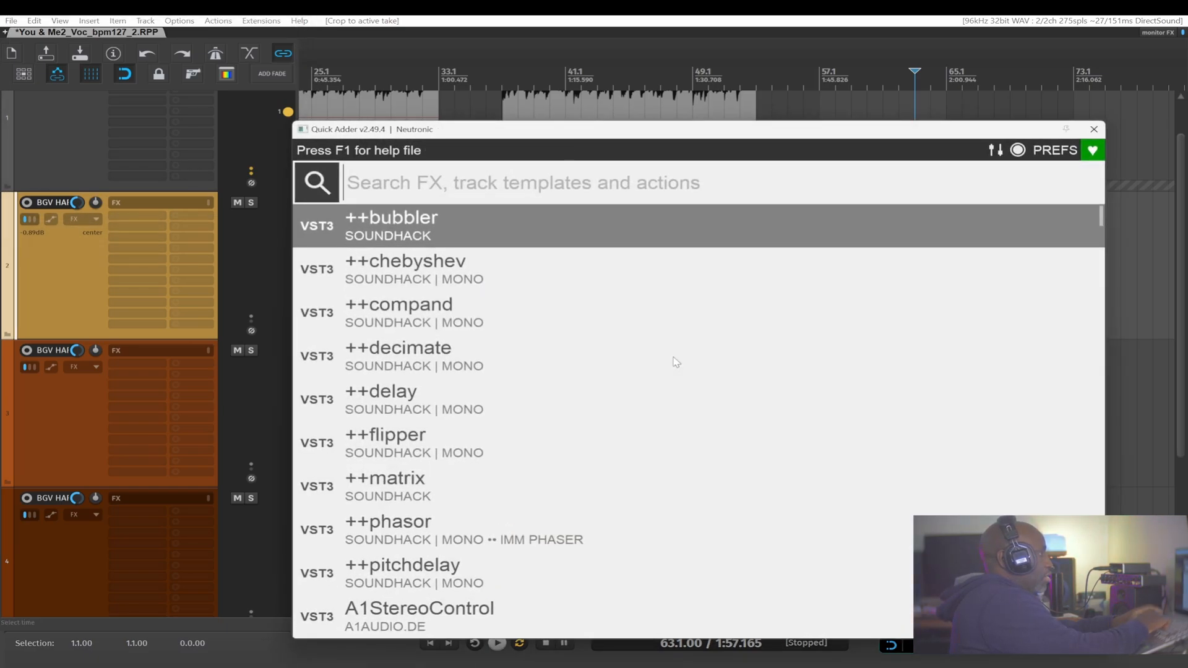
key("Escape")
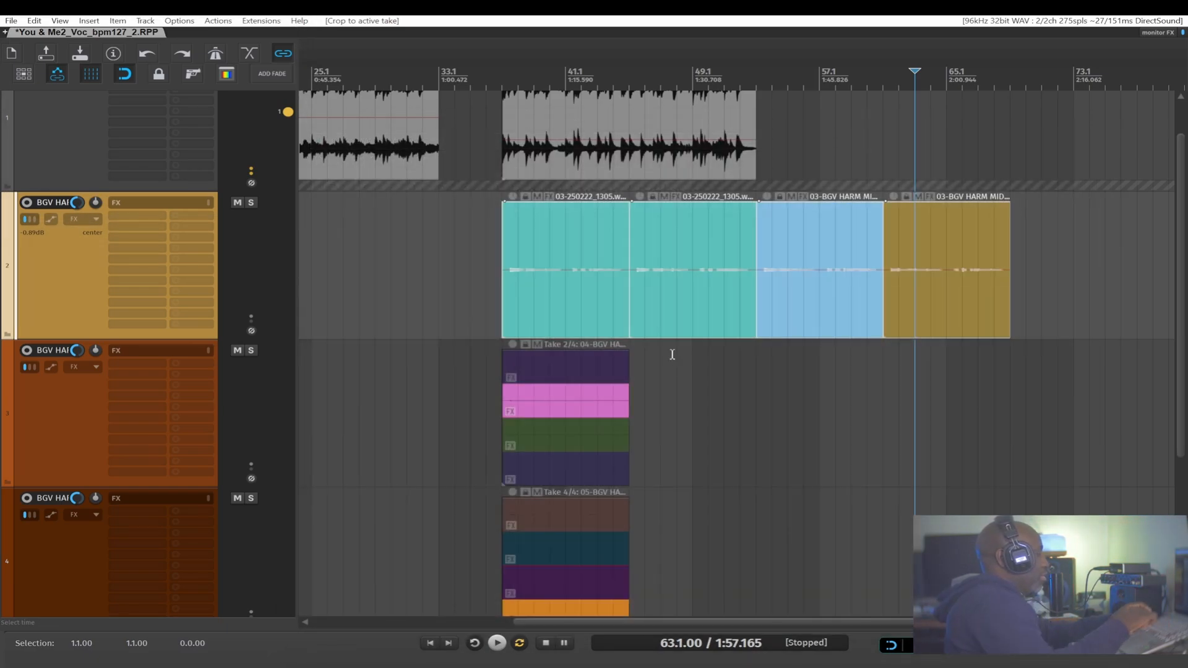
key("ctrl+z")
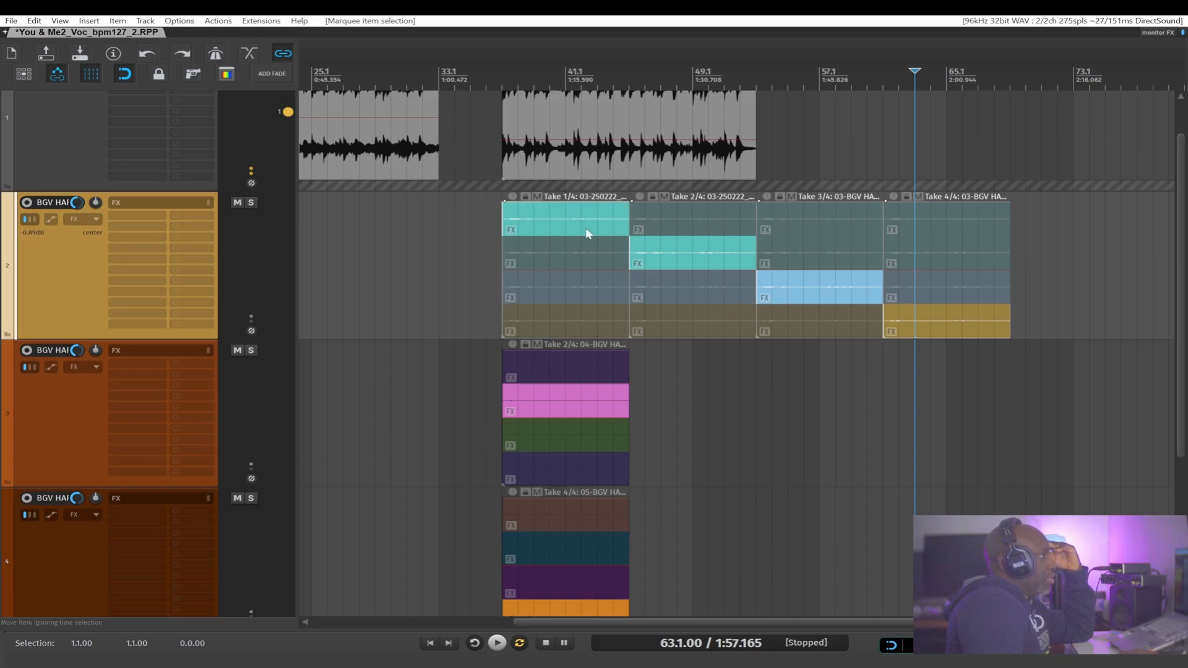
Step: Select track 2's second, third, fourth and first harmony items one at a time to point out their active takes
left_click(667, 255)
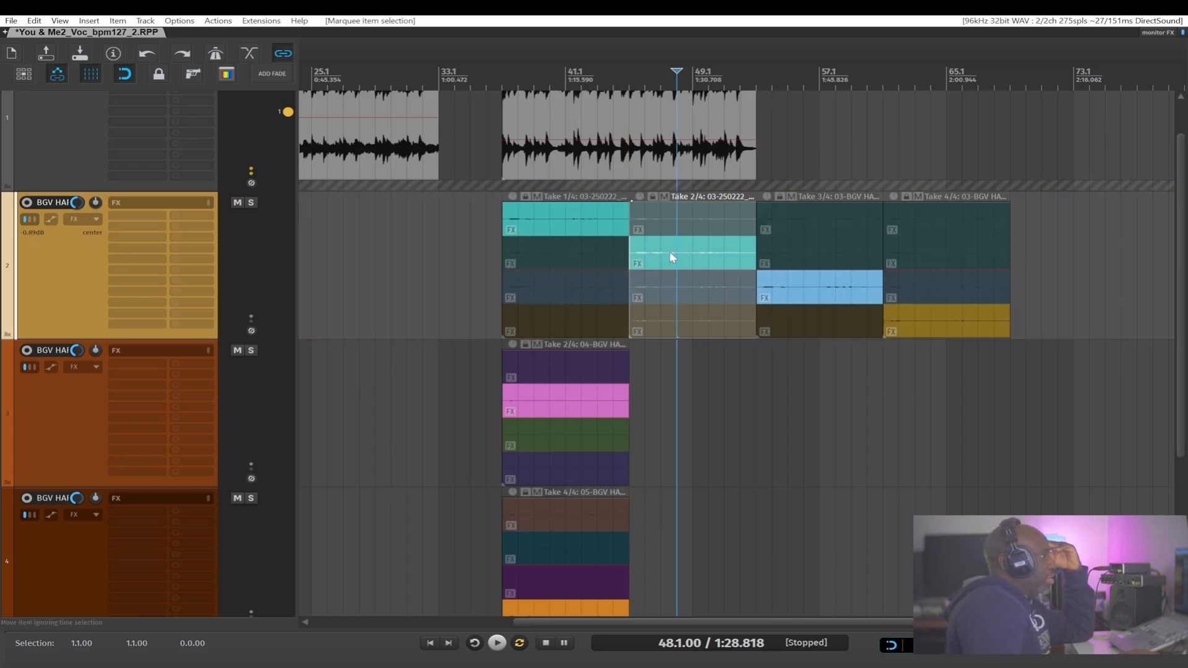
left_click(797, 282)
left_click(946, 325)
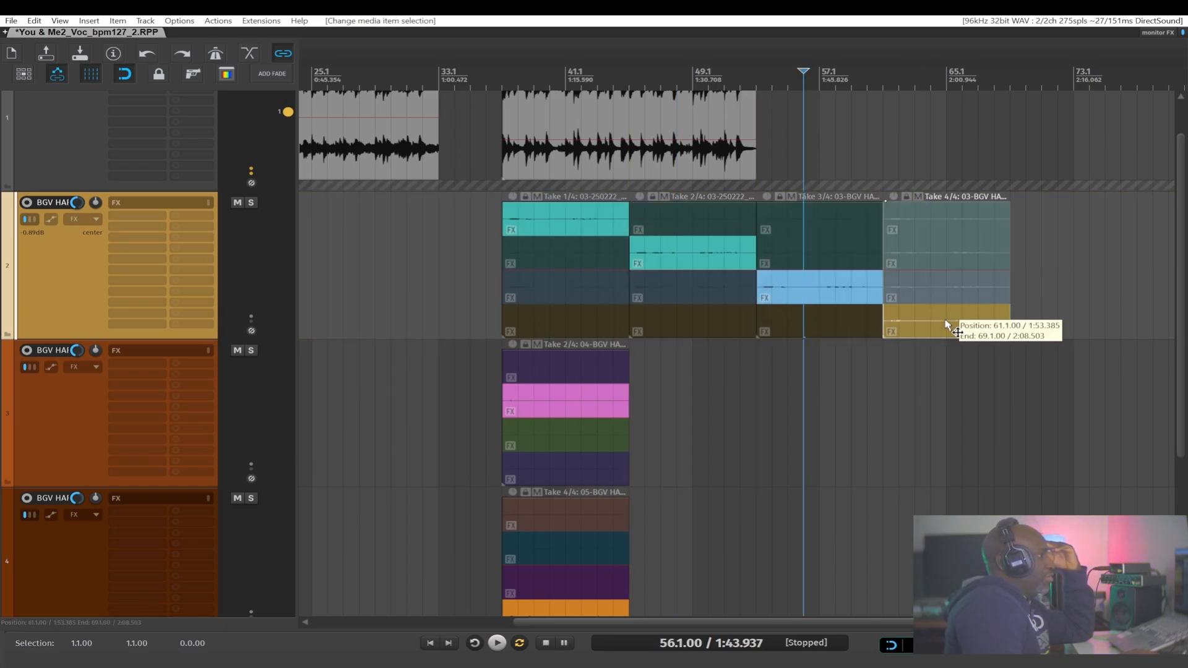
left_click(589, 236)
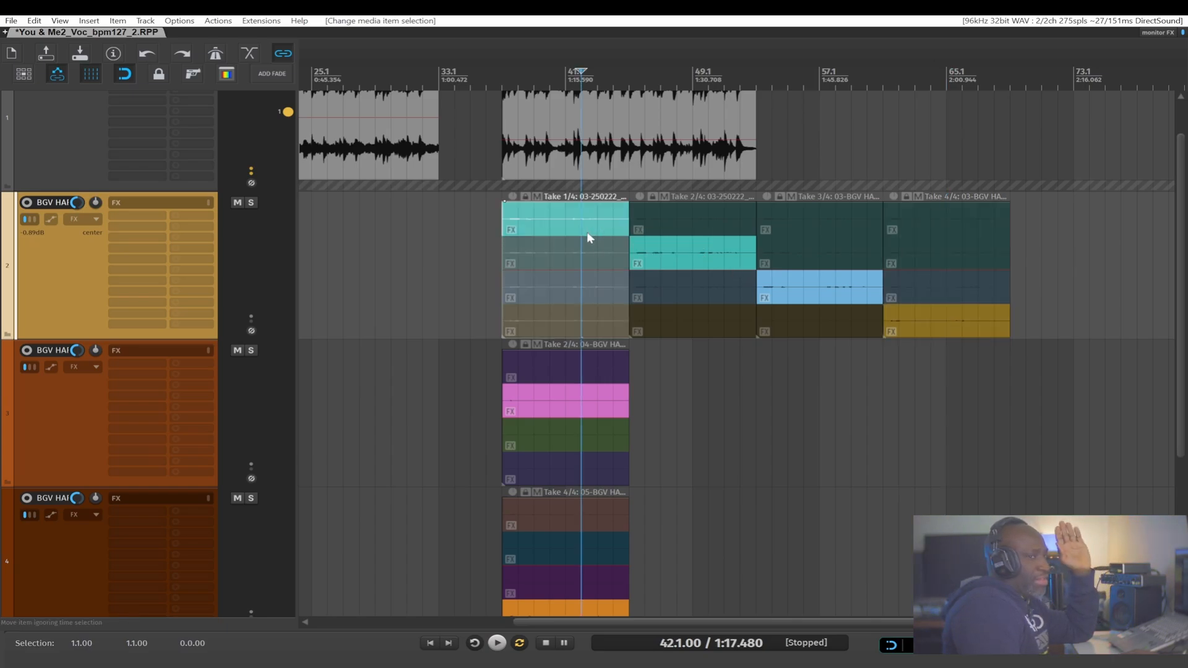
Step: Undo the selection and take changes on track 2, back to before its last two item copies were made
key("ctrl+z")
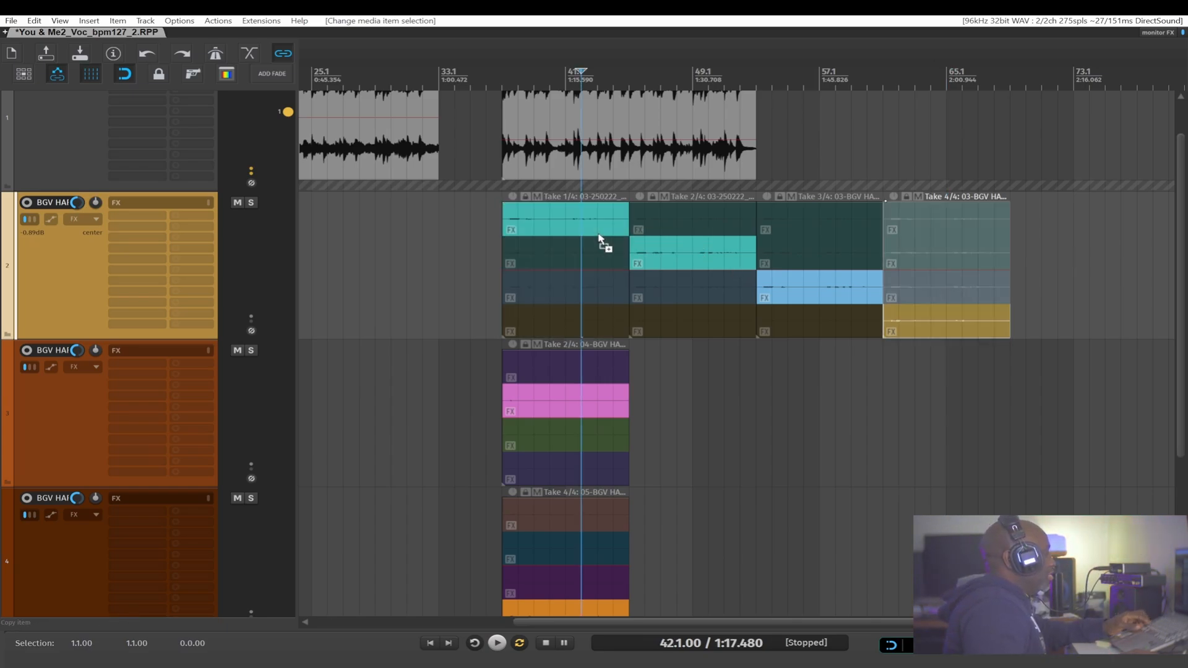
key("ctrl+z")
key("ctrl+z")
key("ctrl+z")
key("ctrl+z")
key("ctrl+z")
key("ctrl+z")
key("ctrl+z")
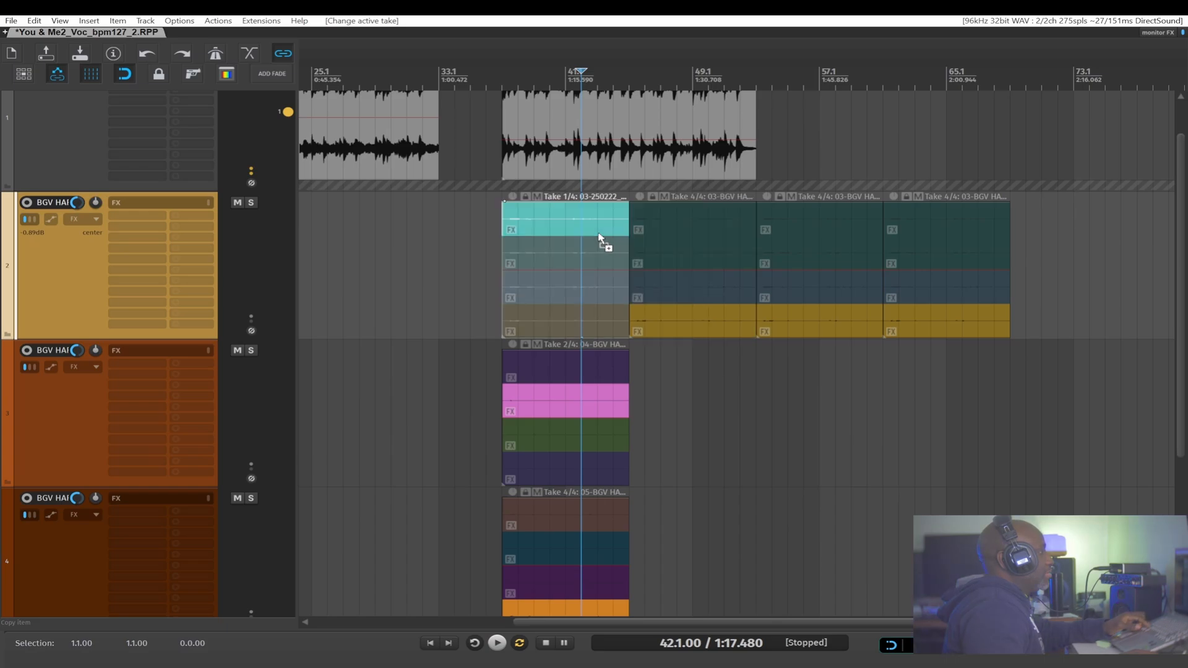
key("ctrl+z")
key("ctrl+z")
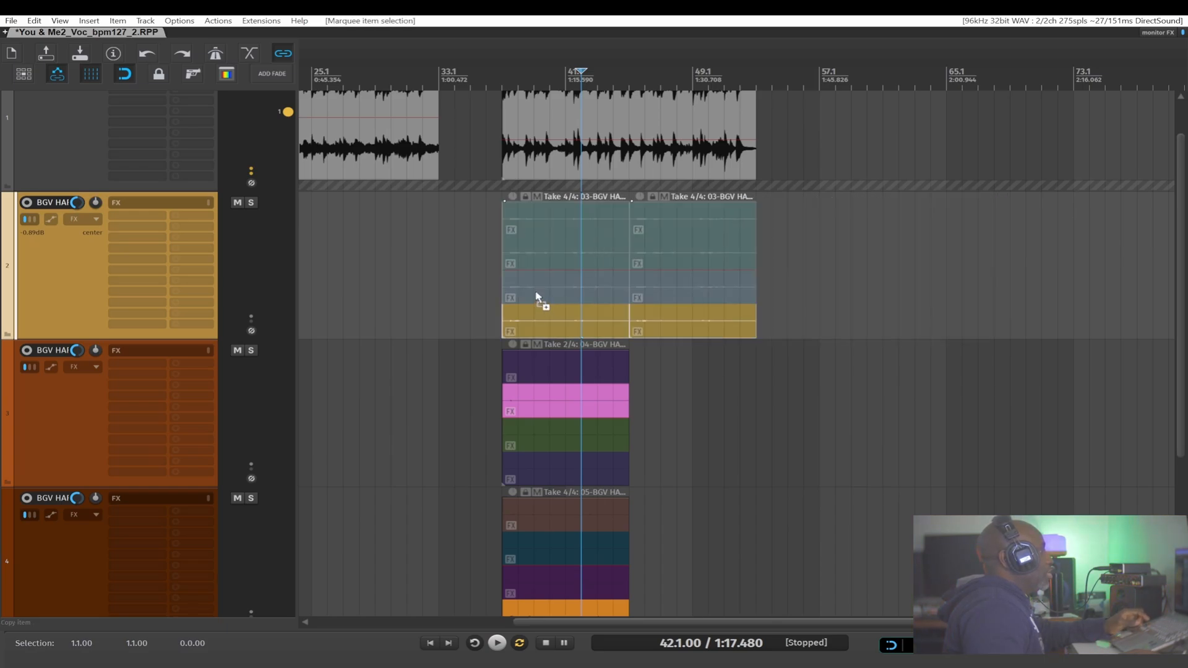
Step: Duplicate track 2 three times, and delete the extra second harmony item from all four resulting tracks
scroll(536, 293, "down", 3)
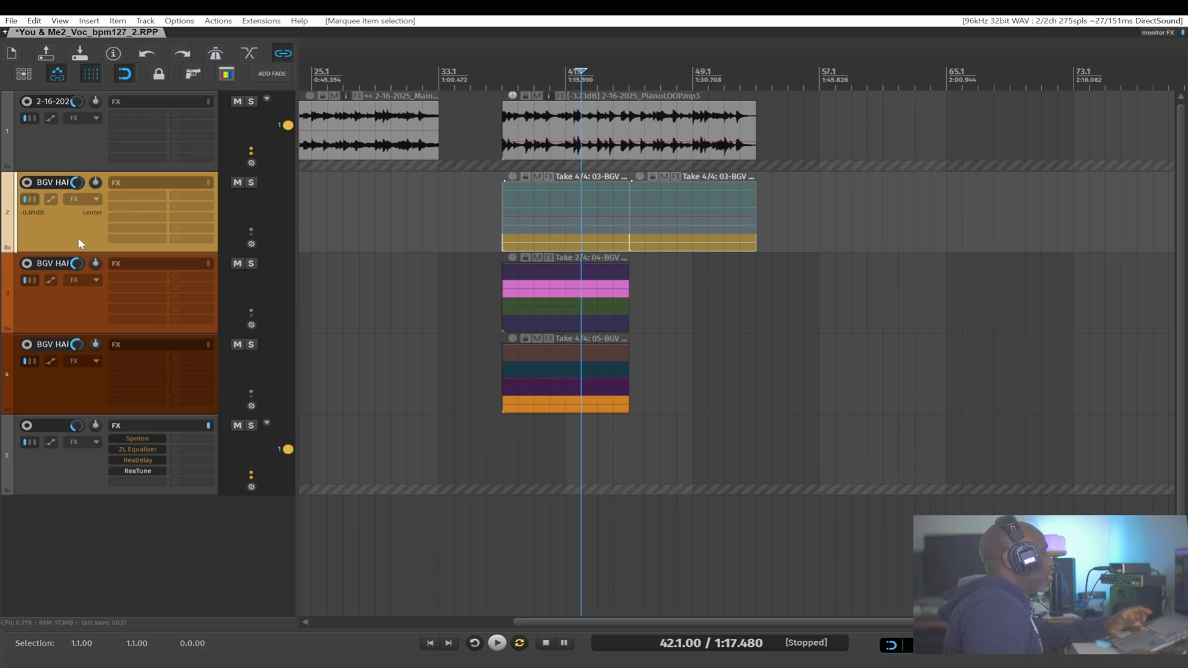
key("ctrl+d")
key("ctrl+d")
key("ctrl+d")
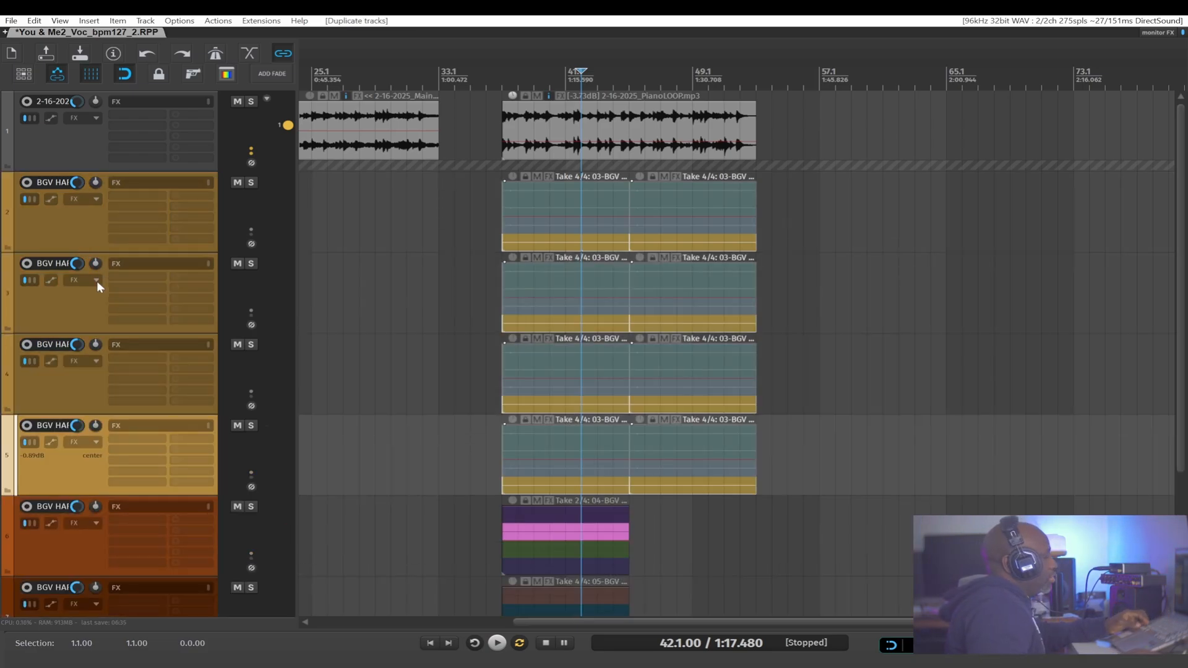
left_click(52, 232)
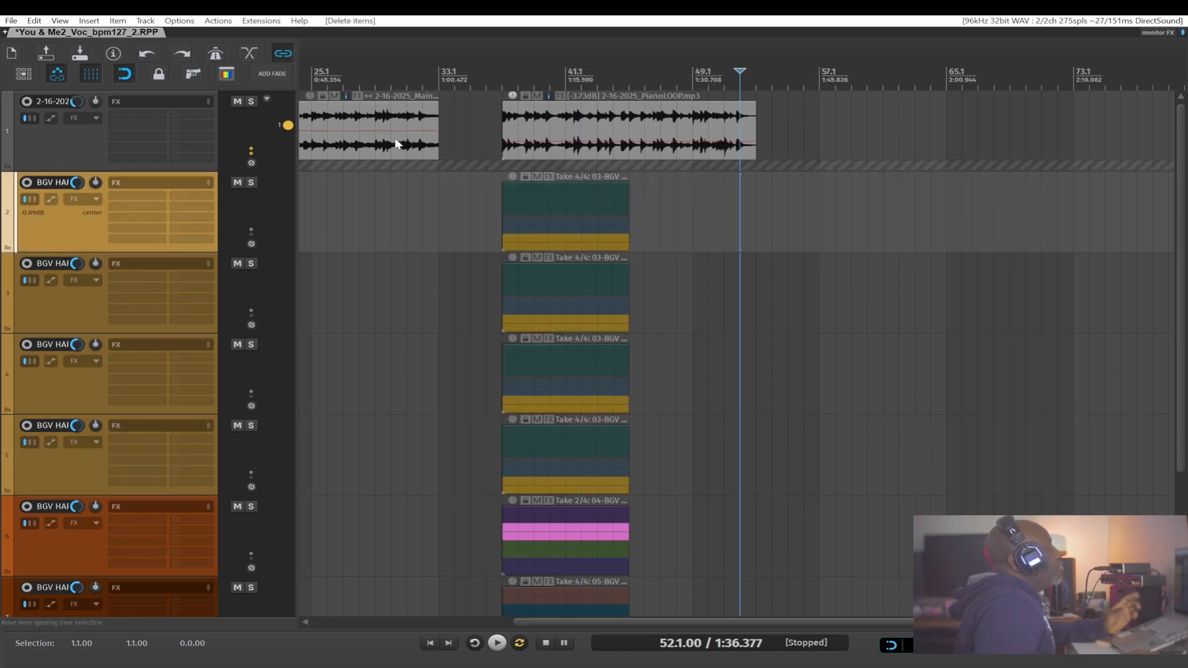
Step: Activate take 1 in track 2's harmony item and take 2 in track 3's
left_click(536, 227)
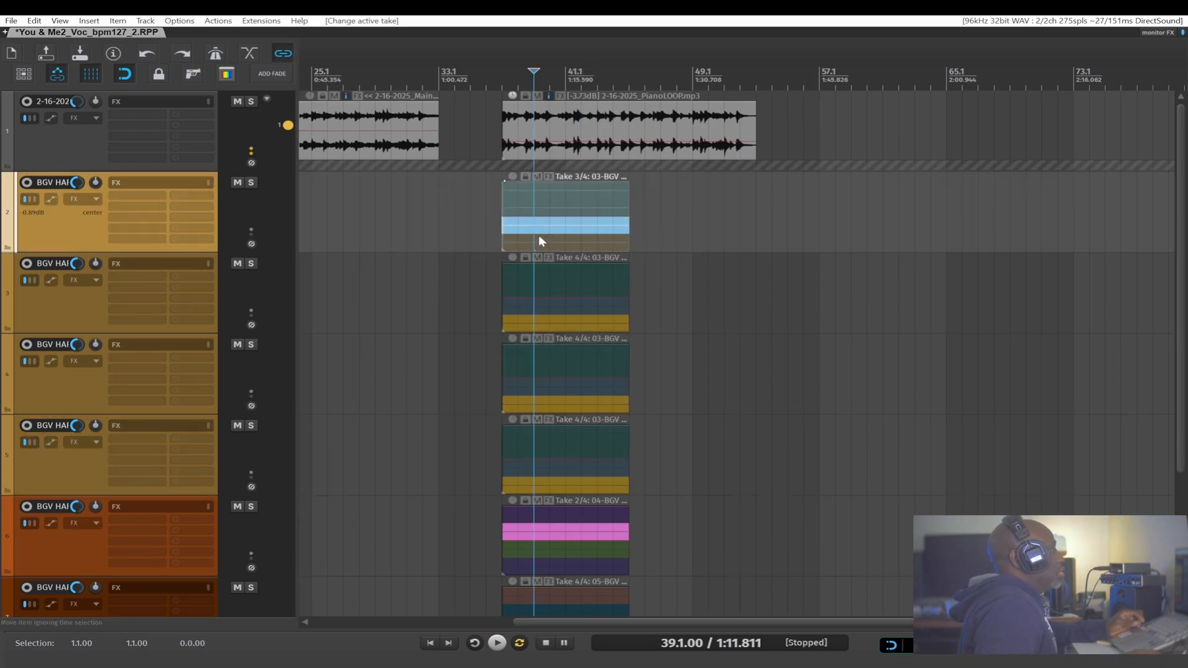
scroll(520, 214, "up", 2)
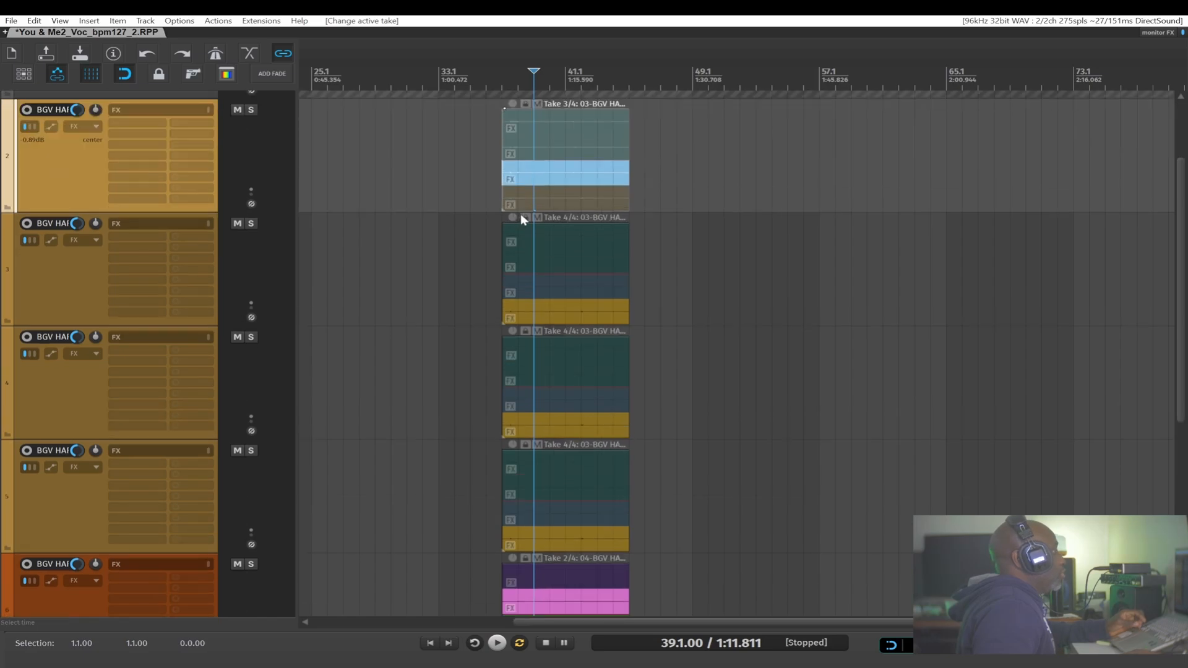
scroll(520, 214, "up", 3)
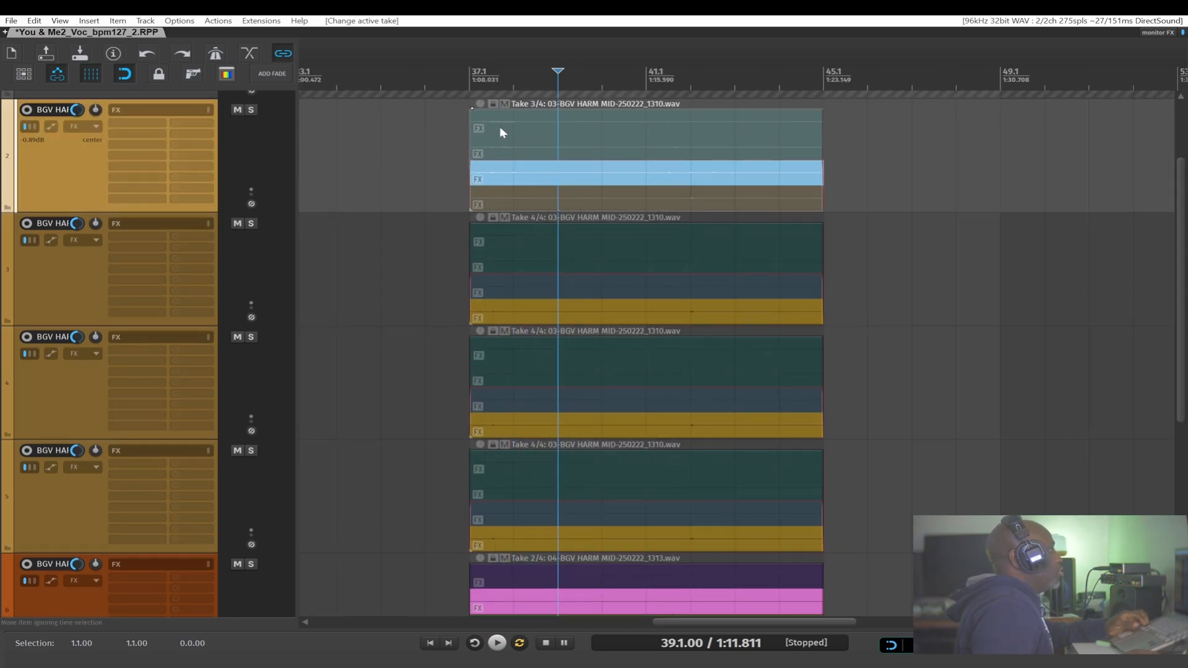
left_click(501, 129)
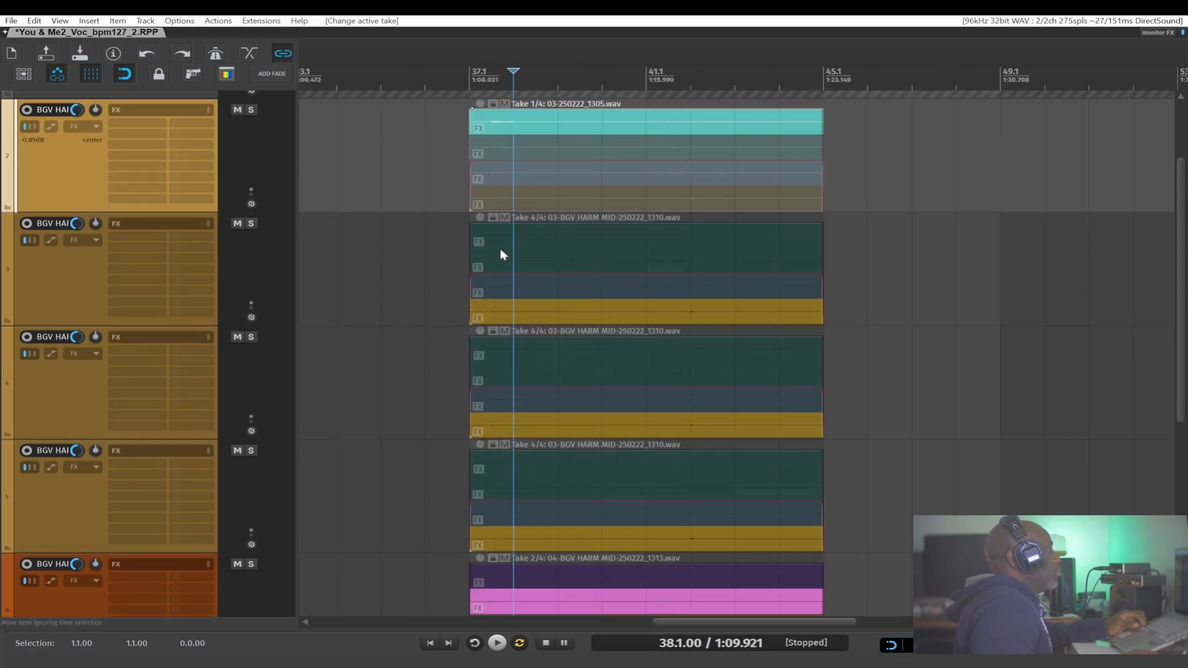
left_click(495, 266)
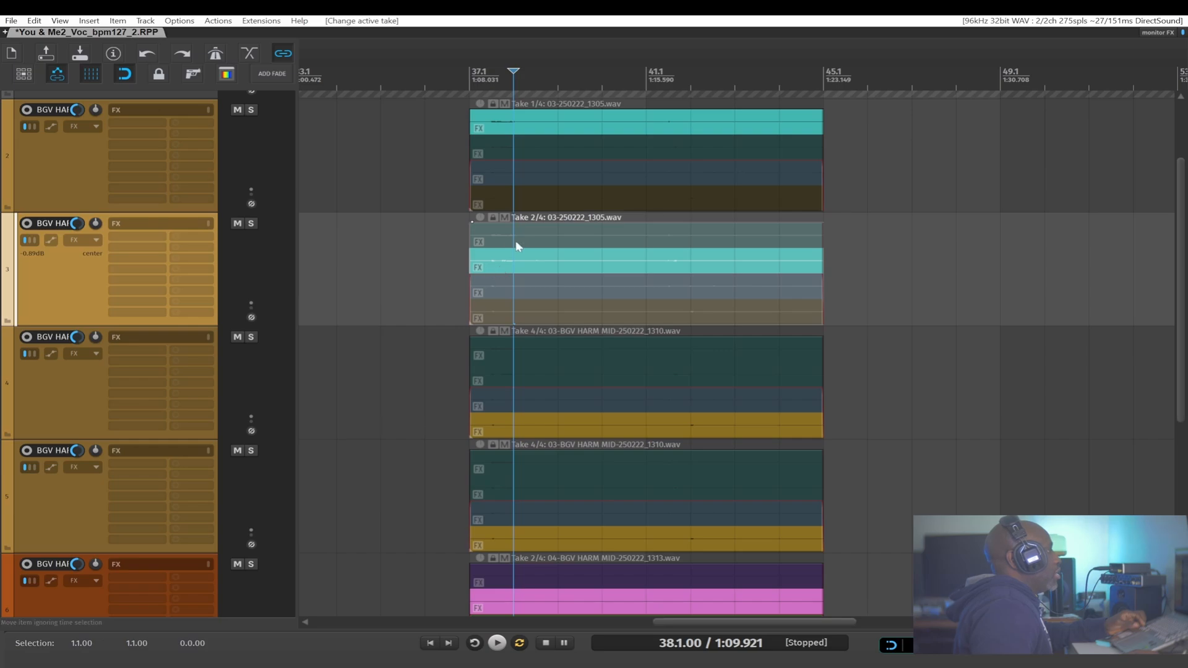
Step: Activate take 3 in track 4's harmony item and keep take 4 active in track 5's
left_click(42, 387)
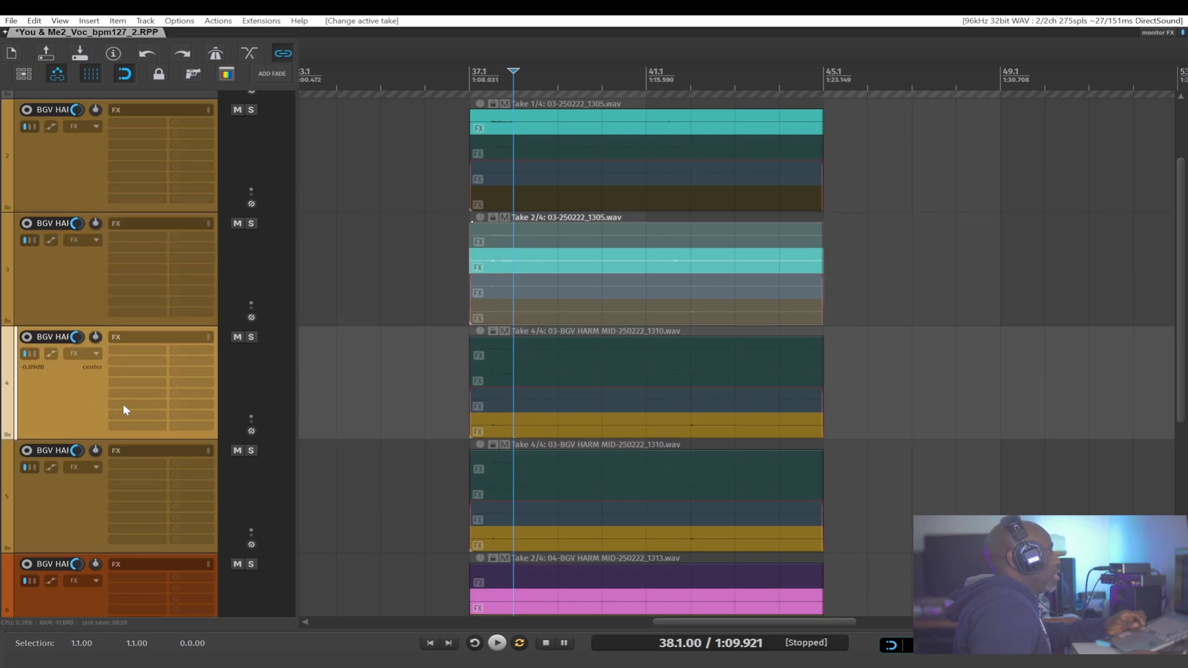
left_click(551, 384)
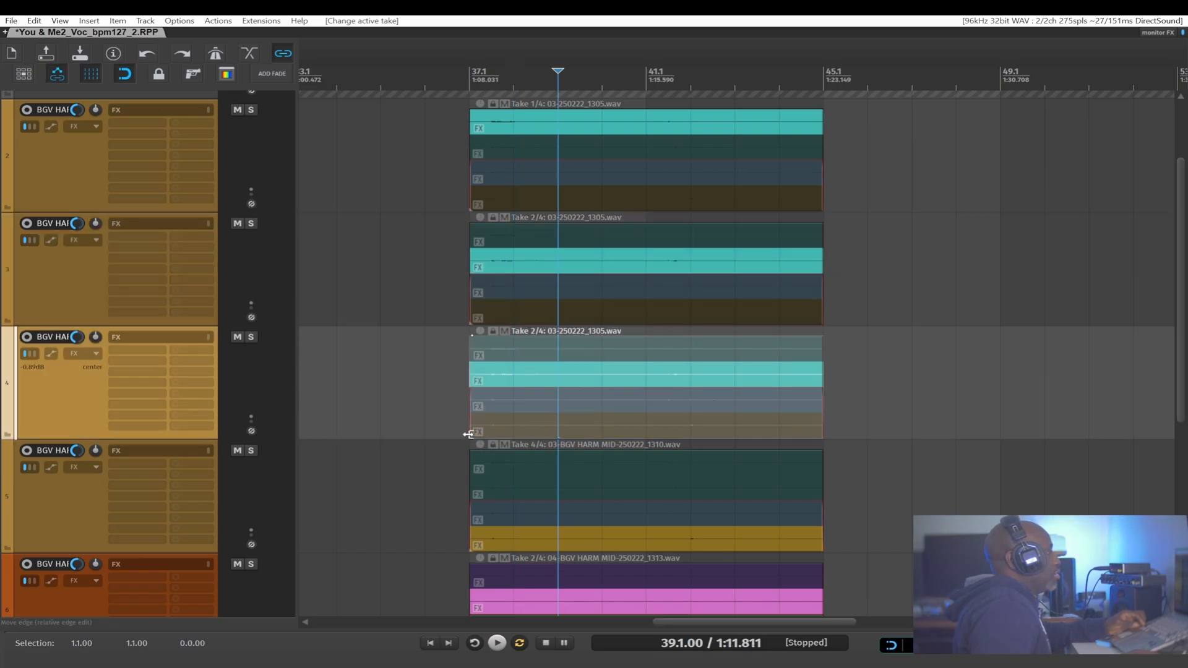
left_click(516, 410)
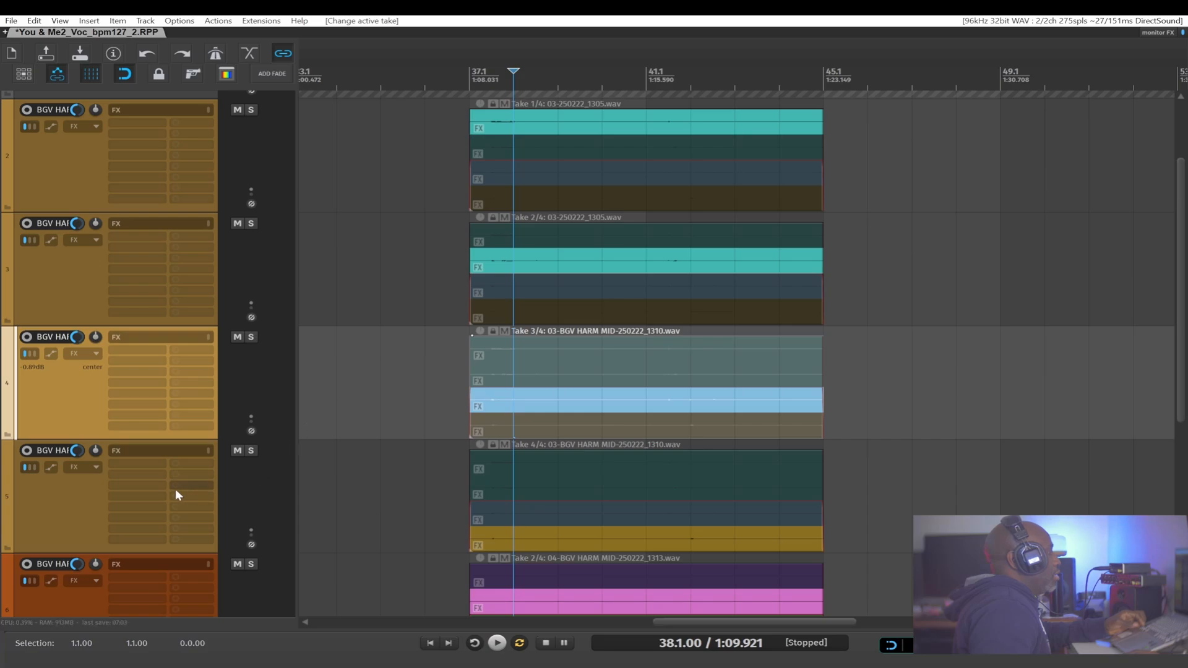
left_click(62, 504)
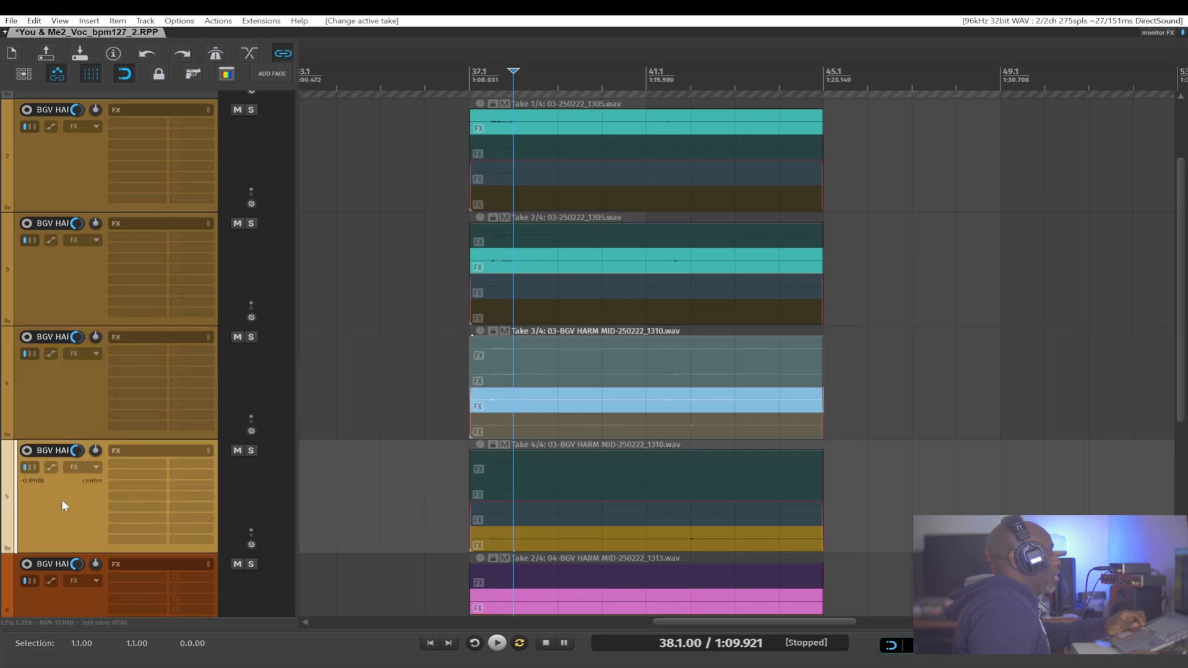
left_click(555, 544)
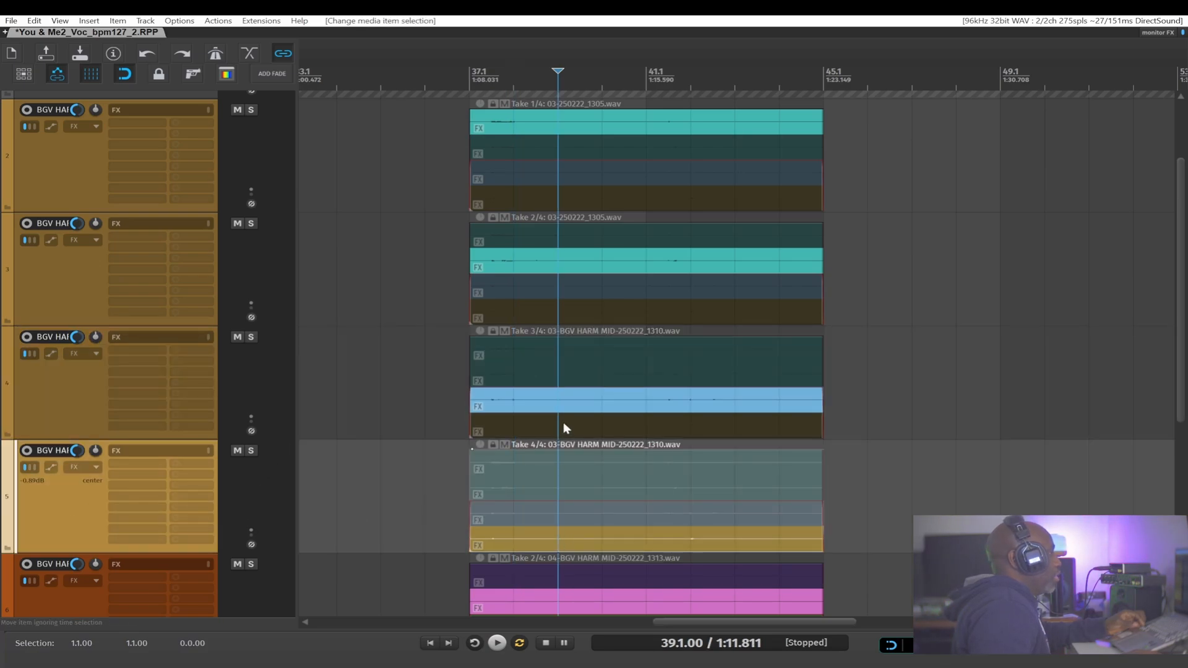
Step: Widen the track control area until the full names of the harmony tracks fit
scroll(504, 231, "up", 2)
scroll(505, 231, "up", 2)
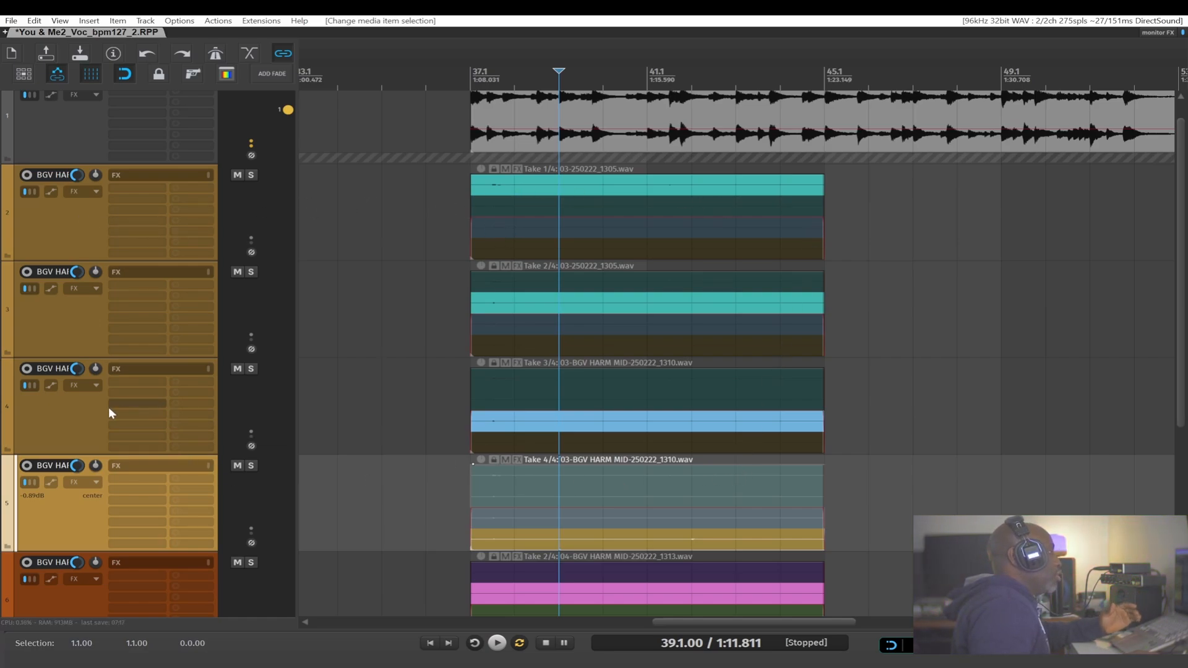
double_click(46, 173)
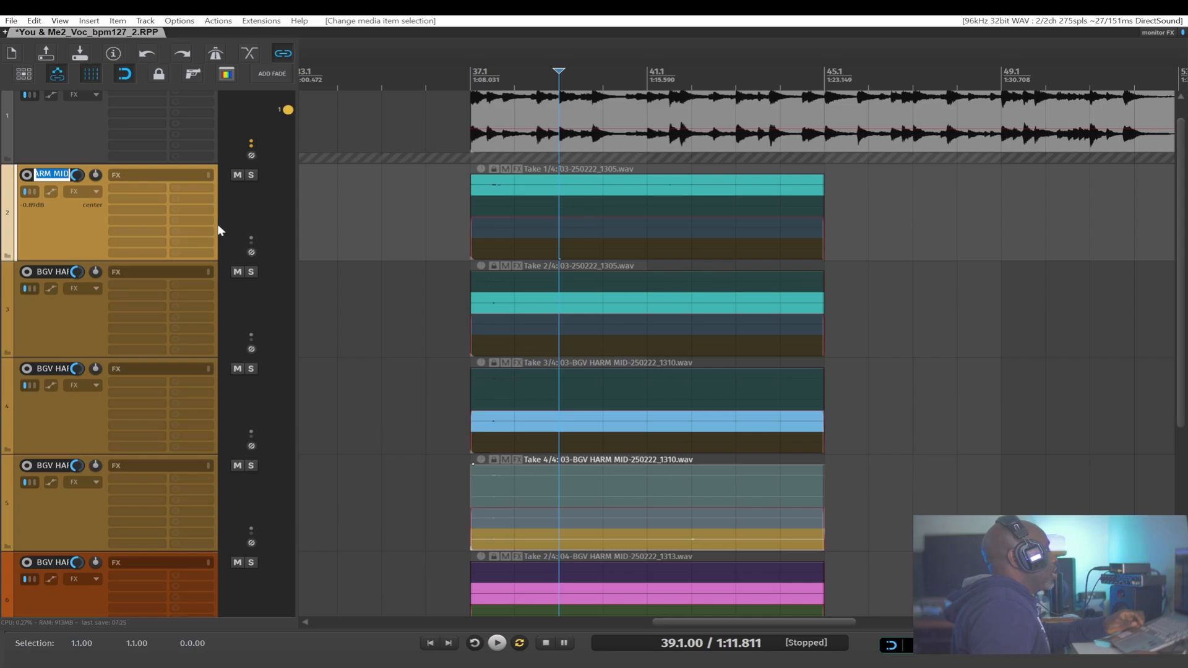
left_click_drag(293, 227, 352, 227)
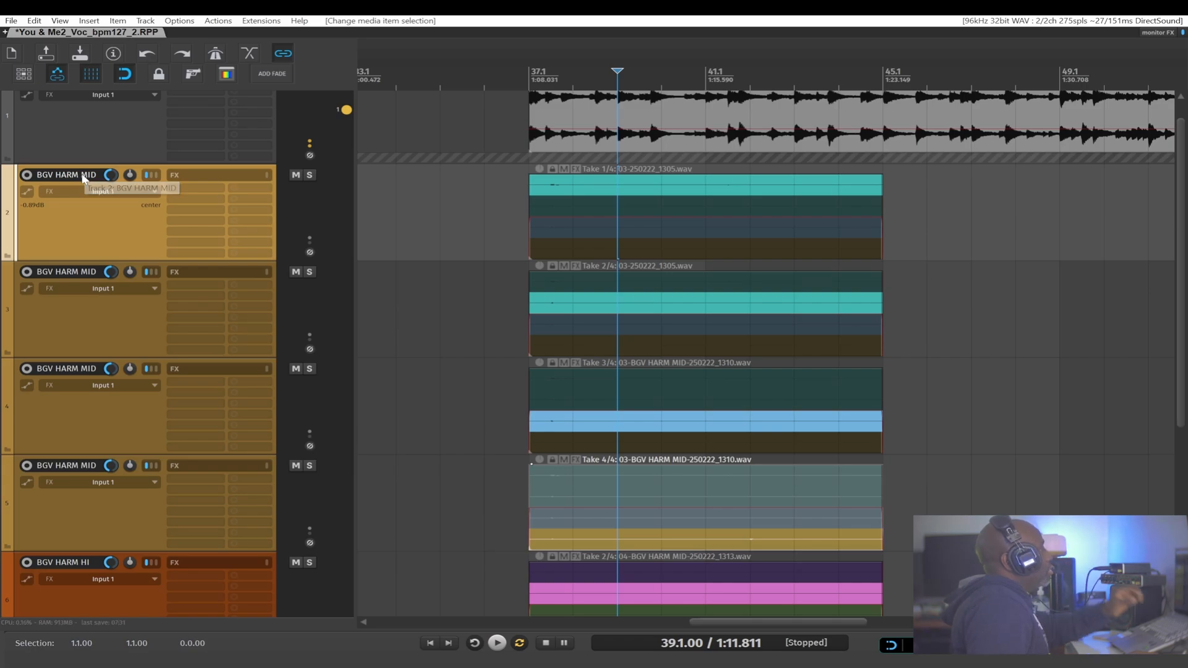
Step: Rename tracks 2 to 5 as BGV HARM MID1, BGV HARM MID2, BGV HARM MID3 and BGV HARM MID4
double_click(78, 179)
left_click(94, 175)
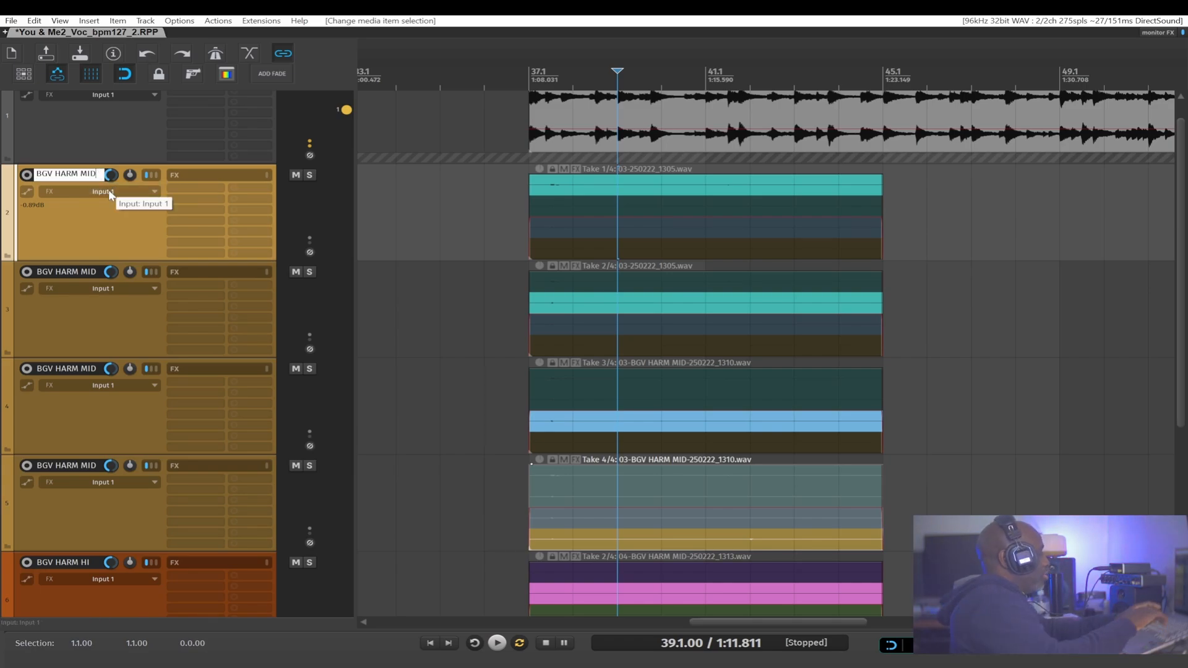
type("1")
key("Tab")
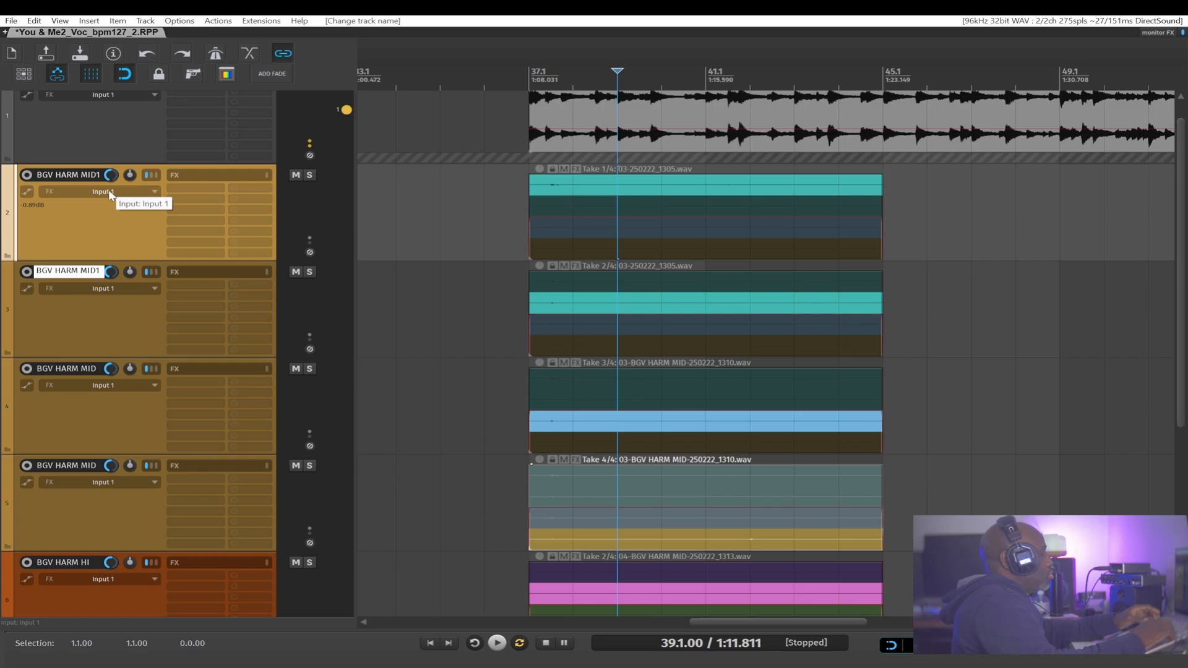
type("2")
key("Tab")
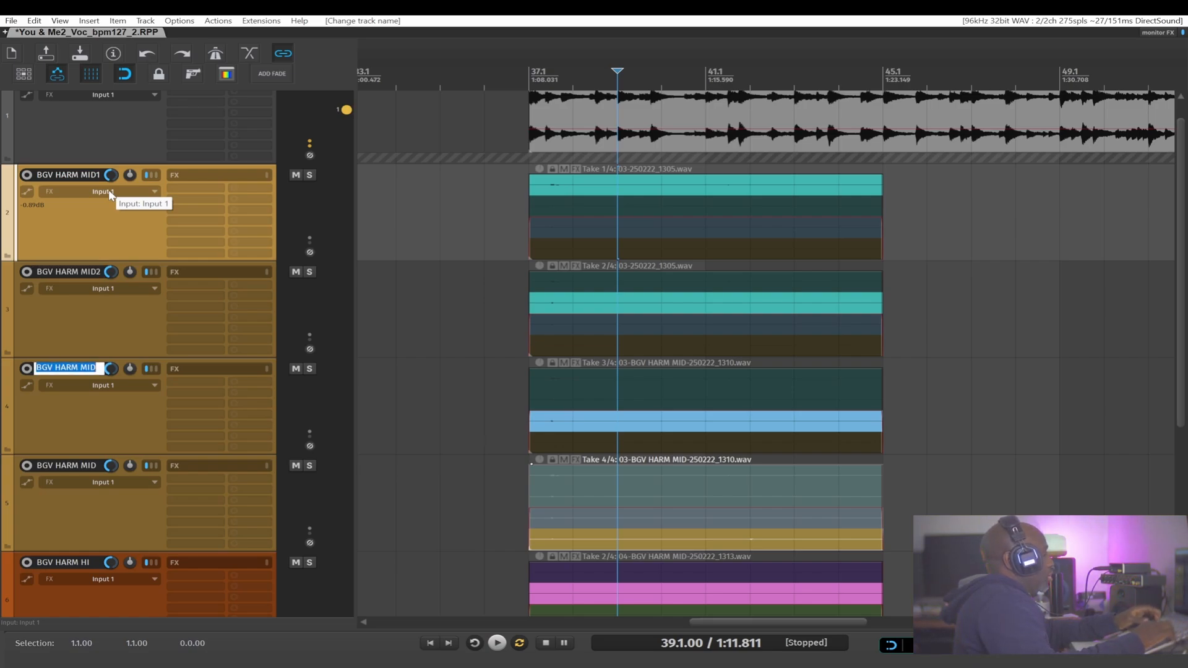
type("3")
key("Tab")
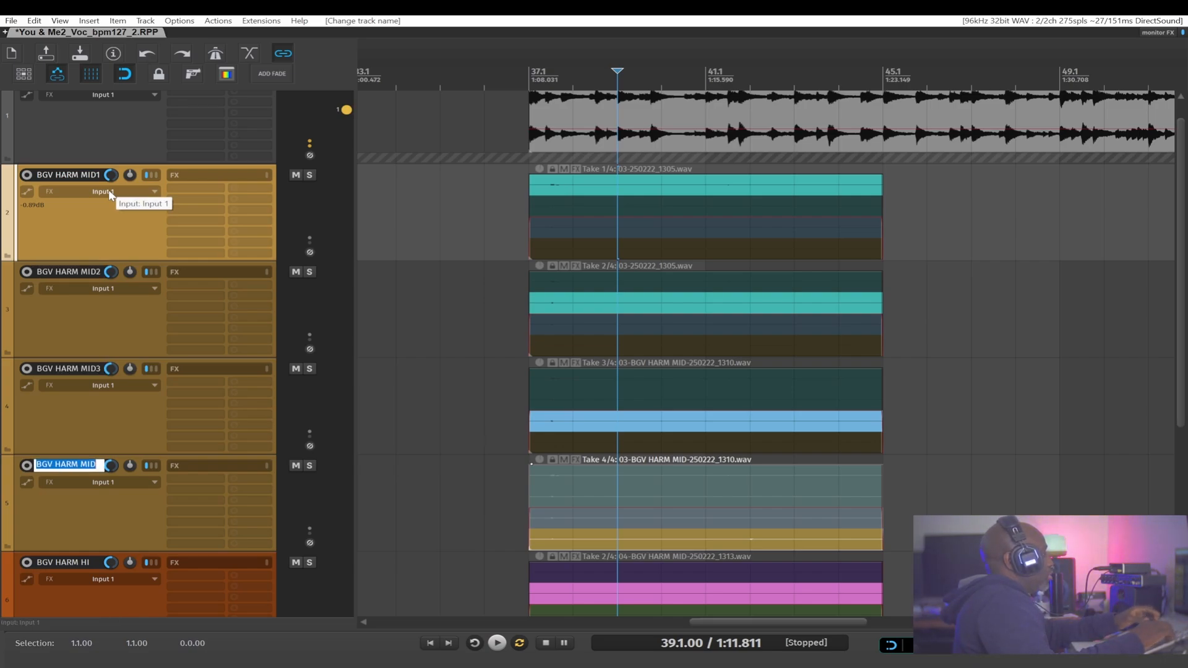
key("Return")
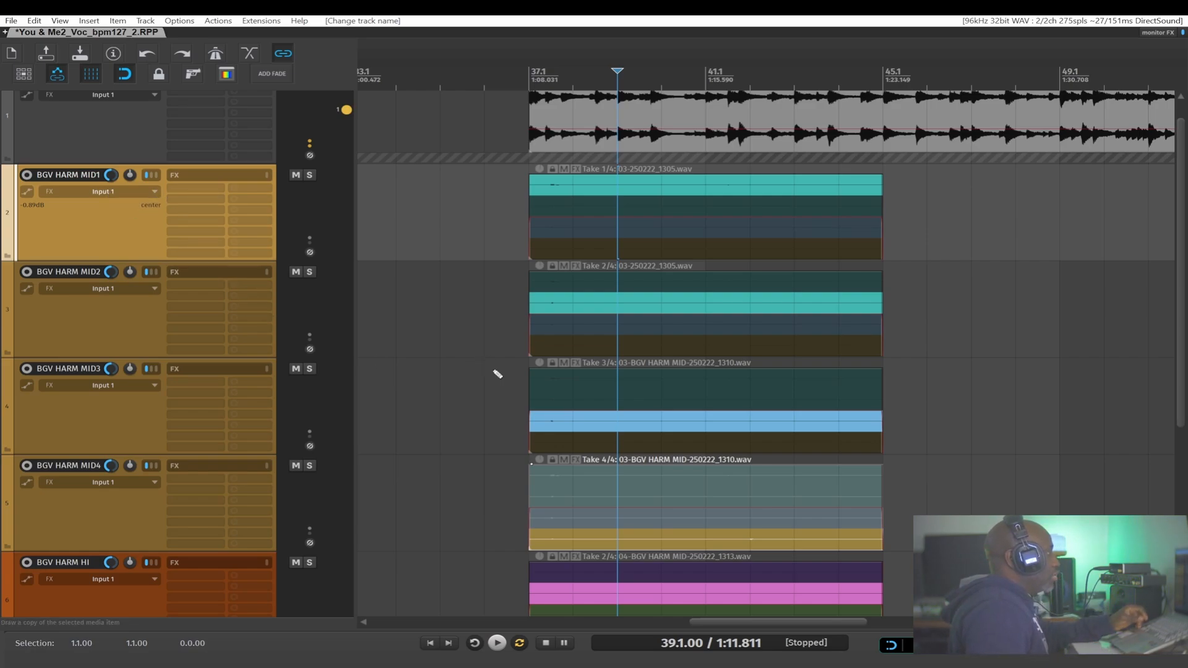
Step: Set the time selection to the four BGV HARM MID items and glue each one down to its active take
scroll(497, 374, "down", 1)
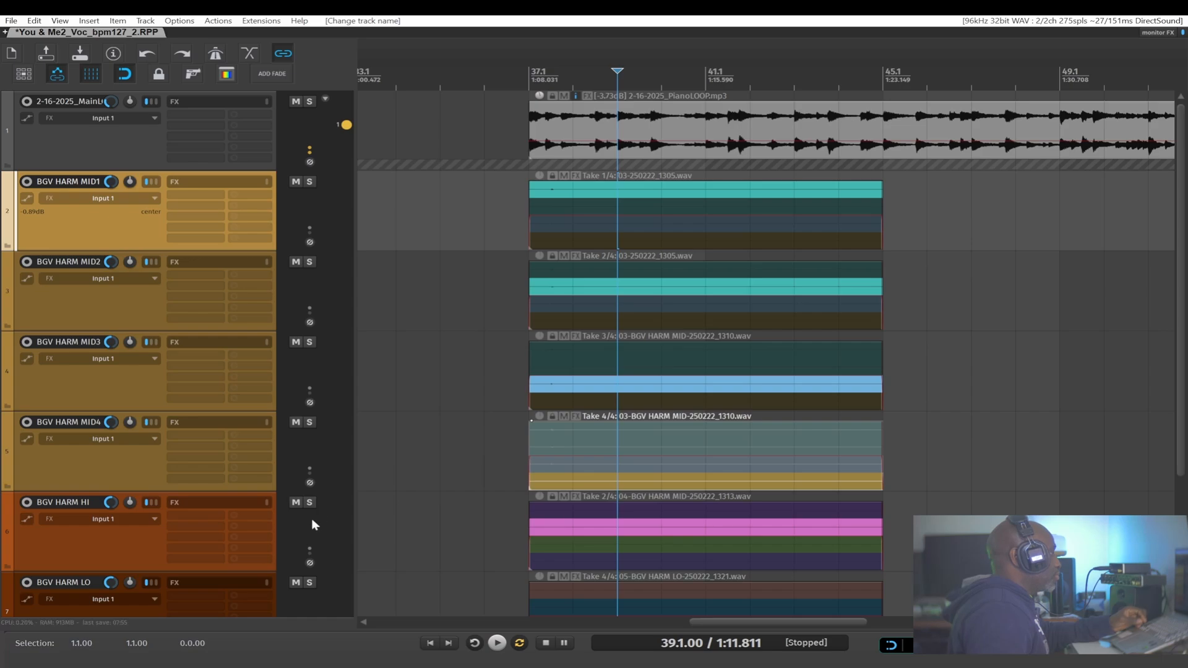
scroll(466, 480, "up", 1)
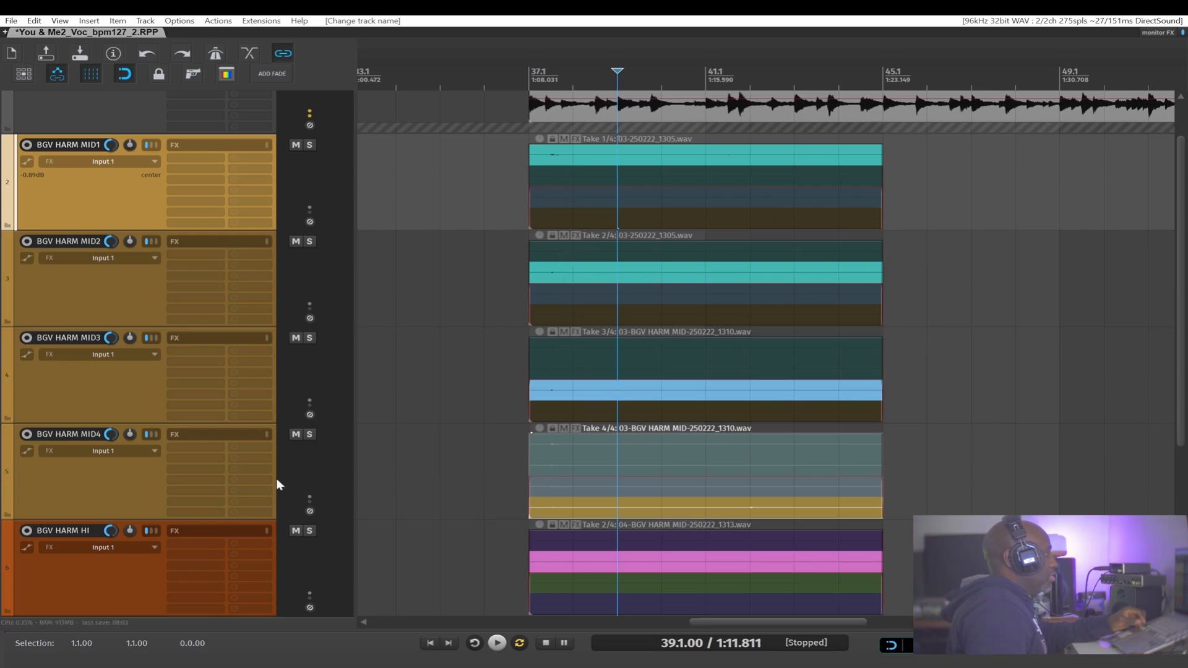
left_click_drag(902, 163, 485, 500)
key("p")
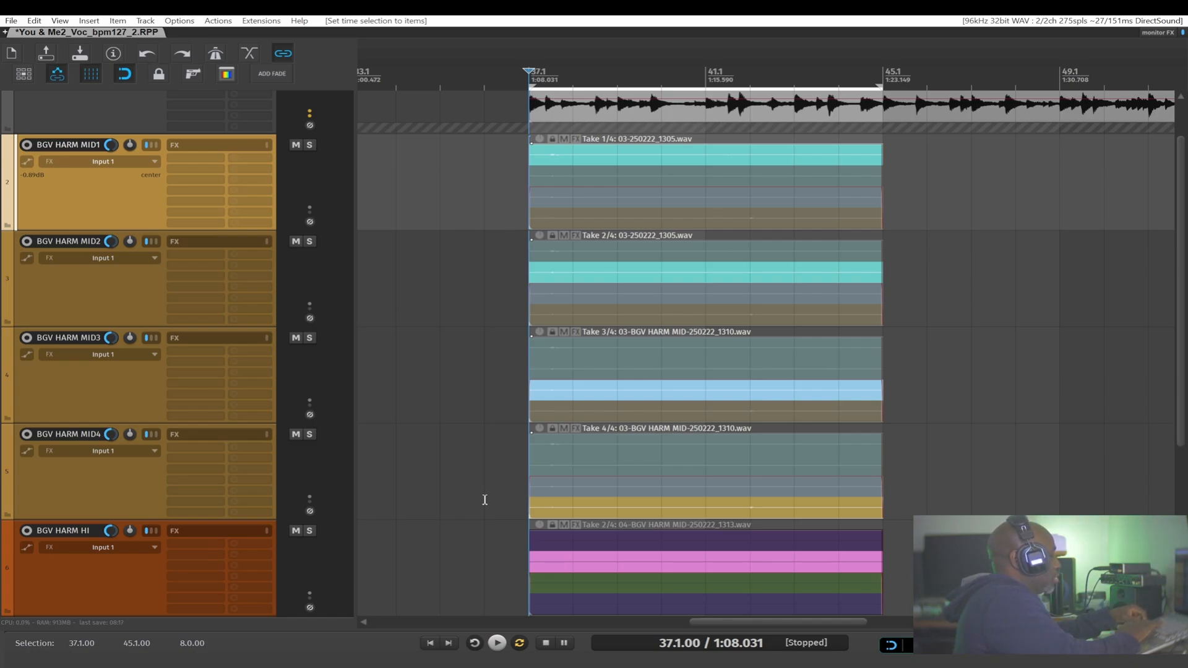
key("ctrl+shift+g")
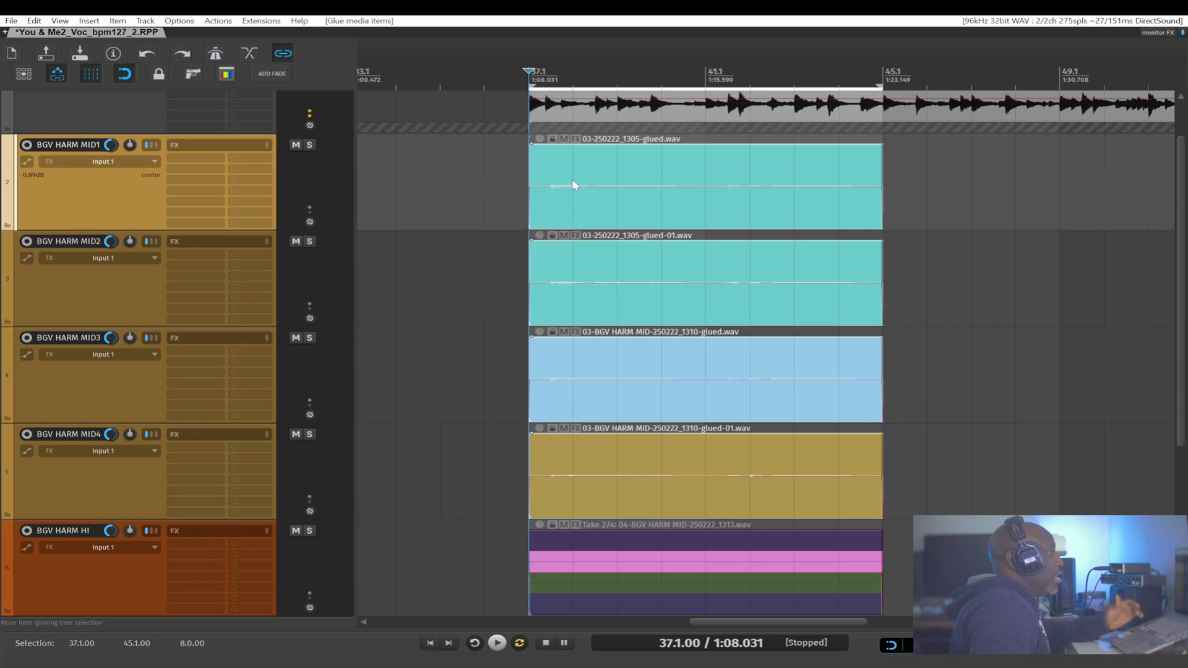
Step: Check the glued items on BGV HARM MID1 to MID4 by selecting them one after another
left_click(570, 220)
left_click(589, 272)
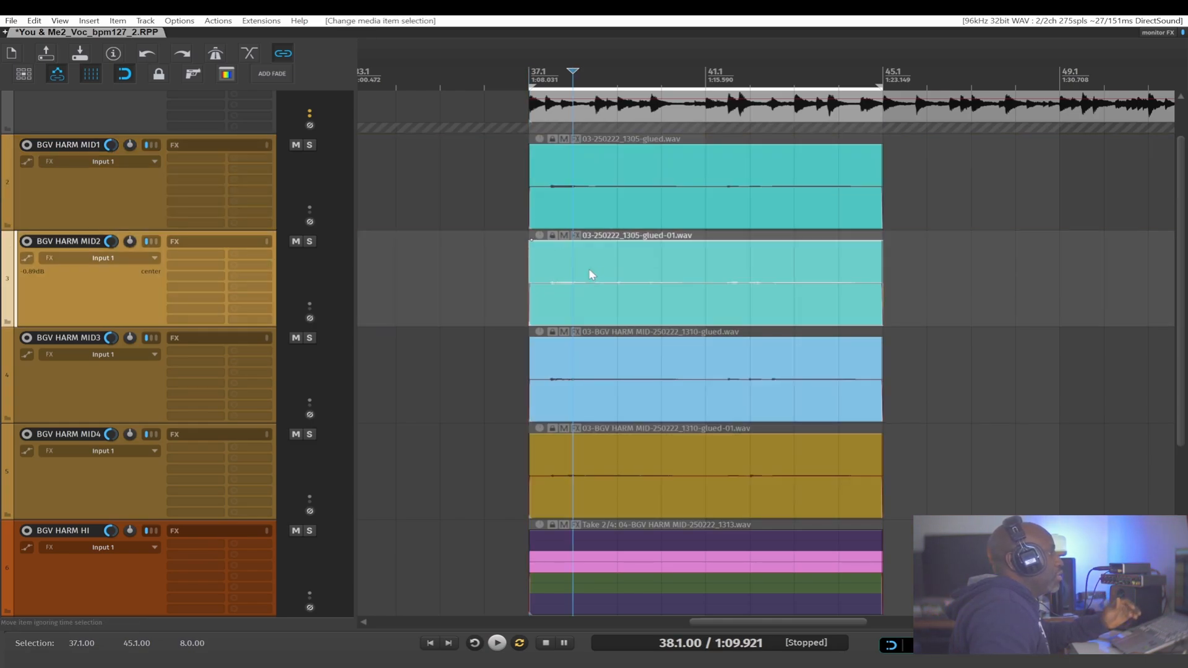
left_click(580, 370)
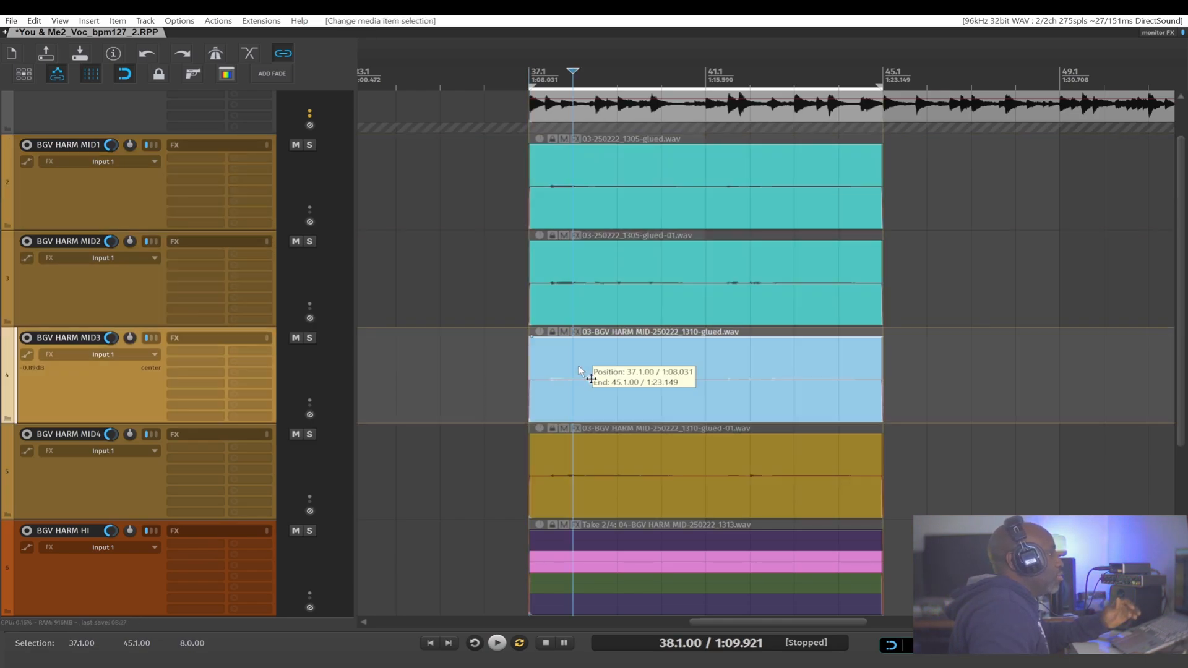
left_click(582, 468)
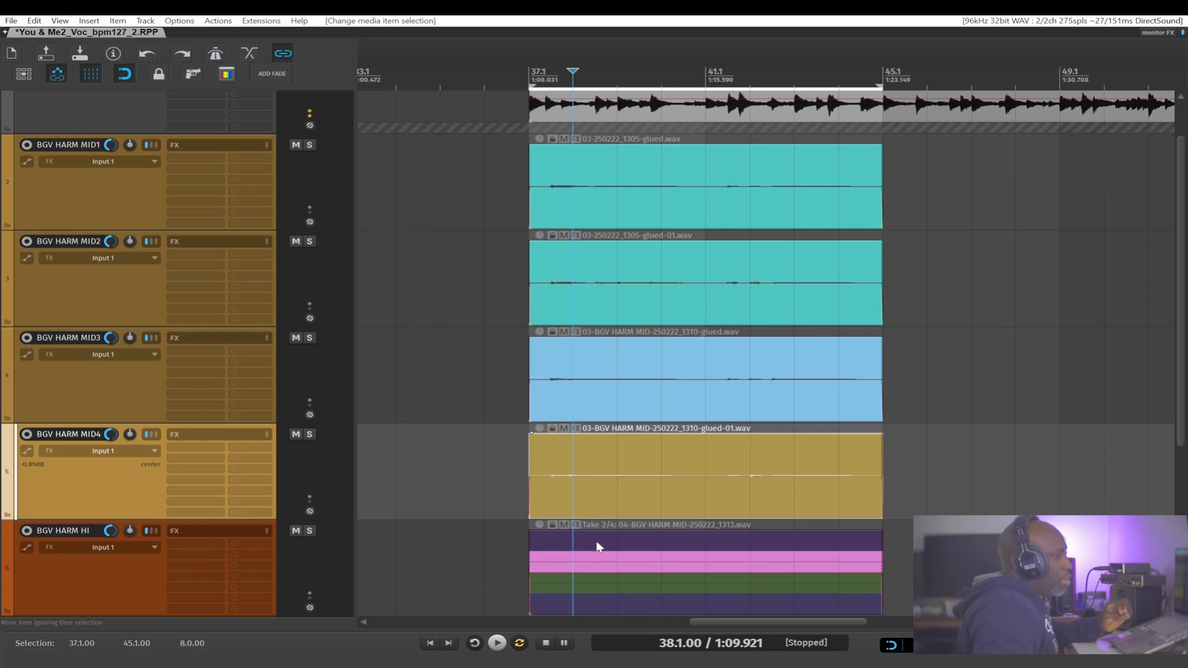
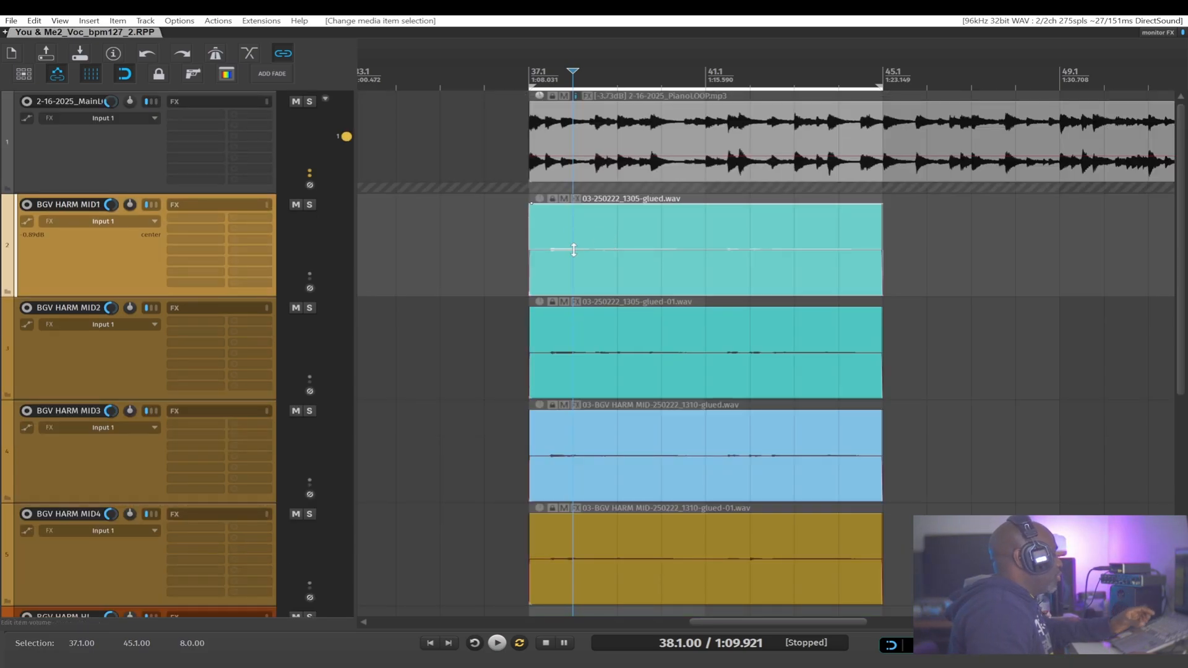
Step: Open ReaTune on the glued BGV HARM MID1 item, enlarge its window and detect the vocal's pitch curve for manual correction
key("shift+e")
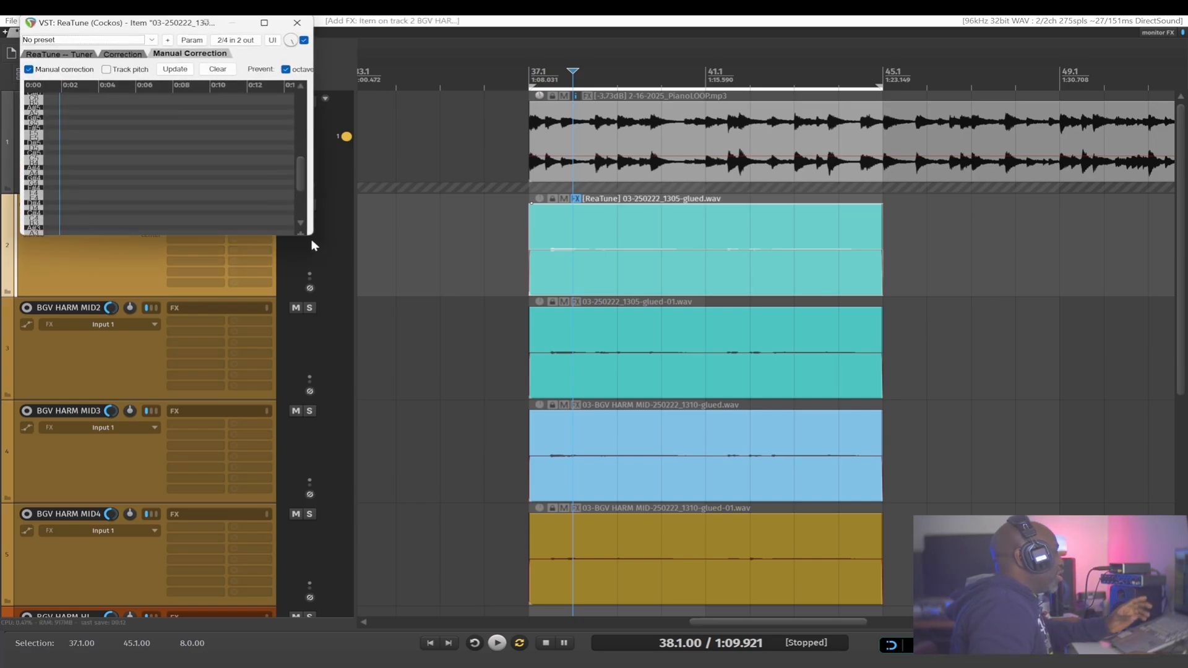
left_click_drag(307, 238, 790, 526)
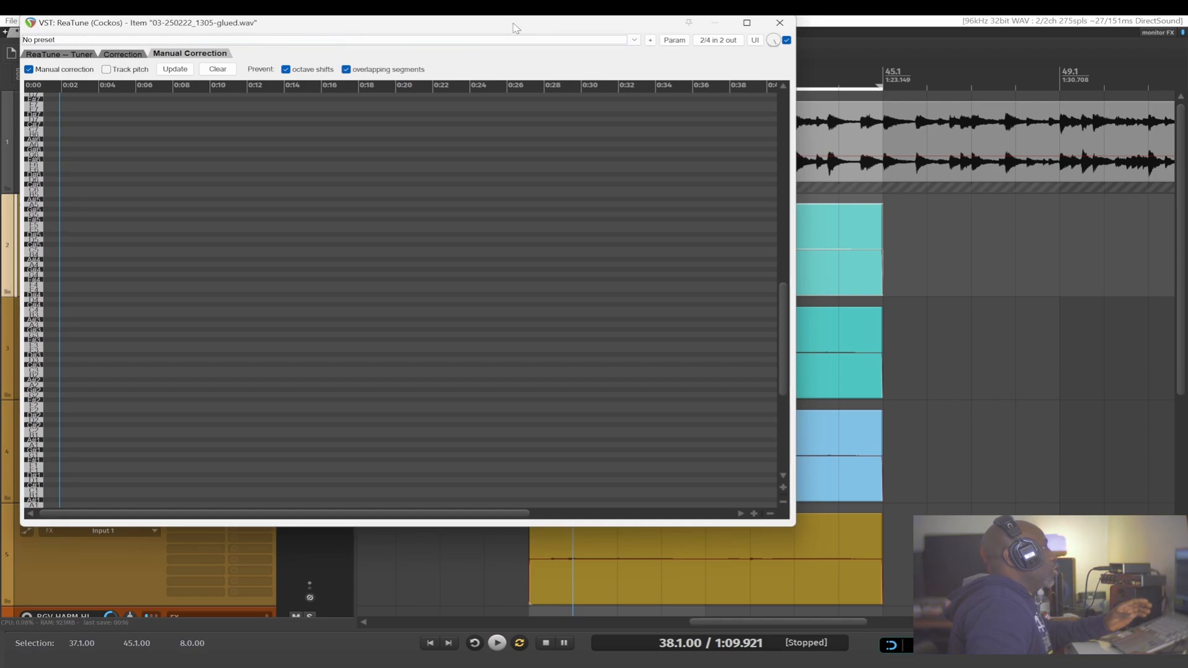
left_click_drag(513, 28, 550, 94)
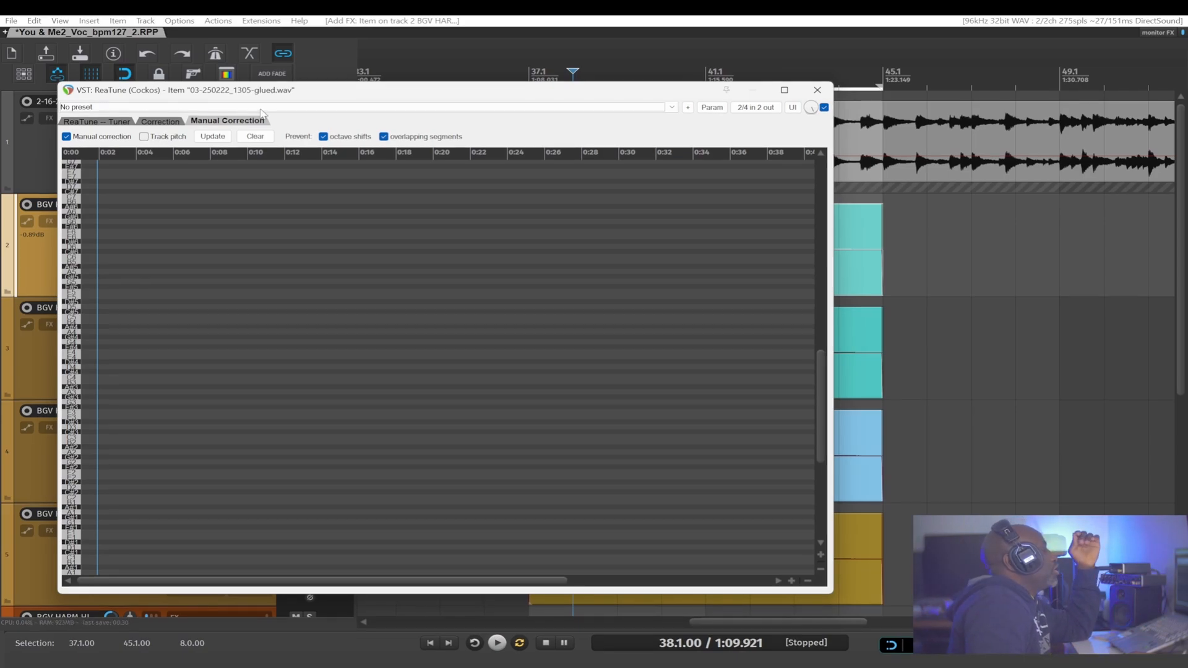
left_click(217, 138)
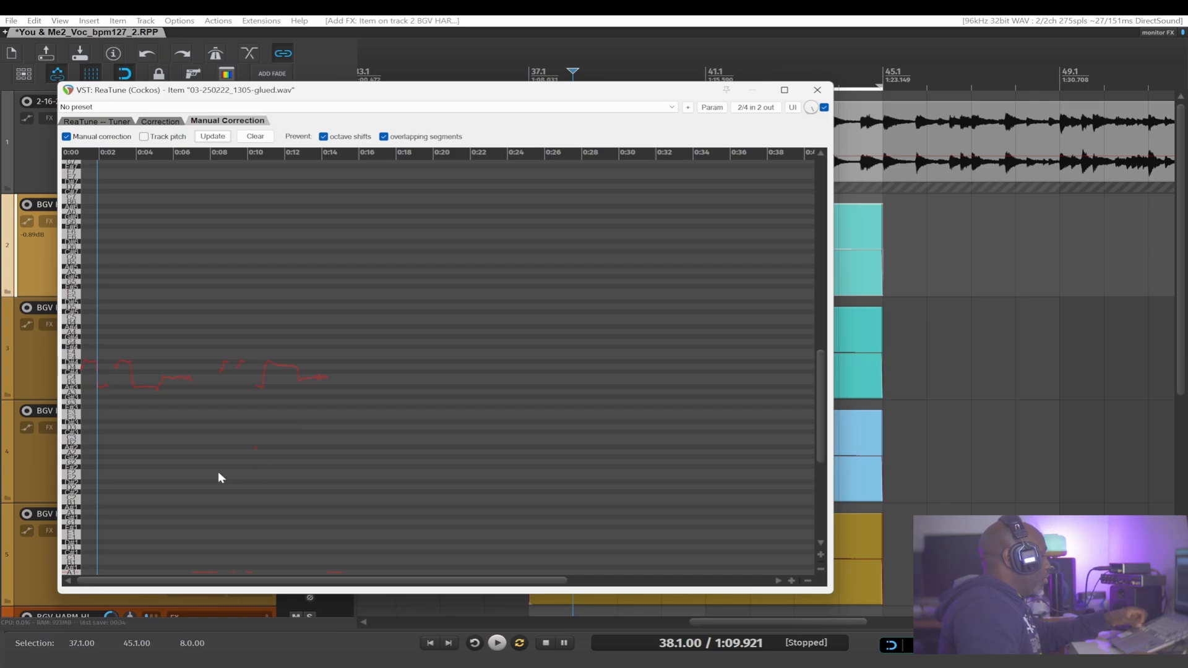
scroll(218, 472, "up", 2)
scroll(208, 465, "up", 3)
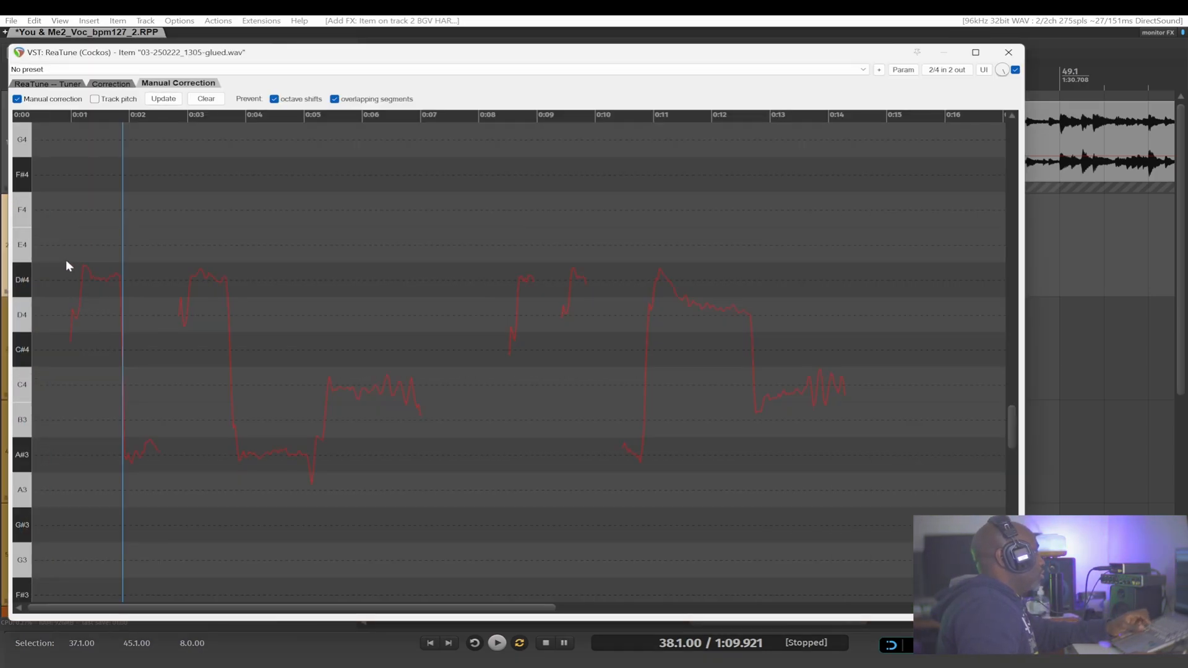
Step: Mute every track from BGV HARM MID2 through track 8 and leave BGV HARM MID1 unmuted
left_click_drag(228, 55, 416, 443)
scroll(439, 321, "down", 5)
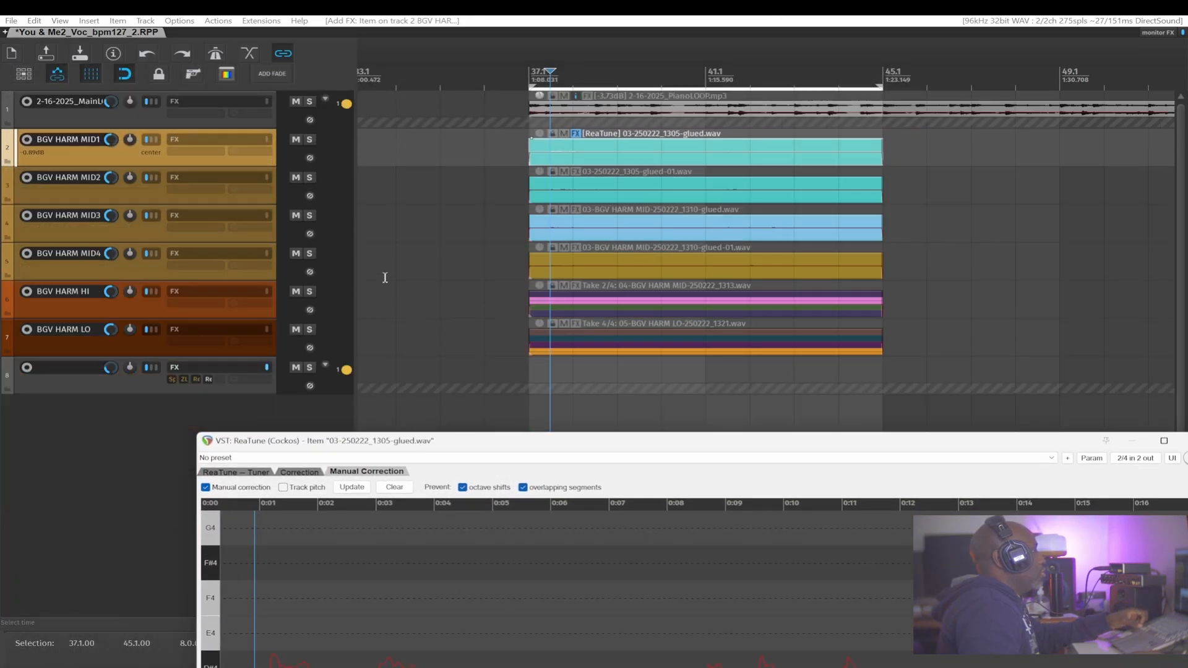
left_click_drag(296, 178, 296, 368)
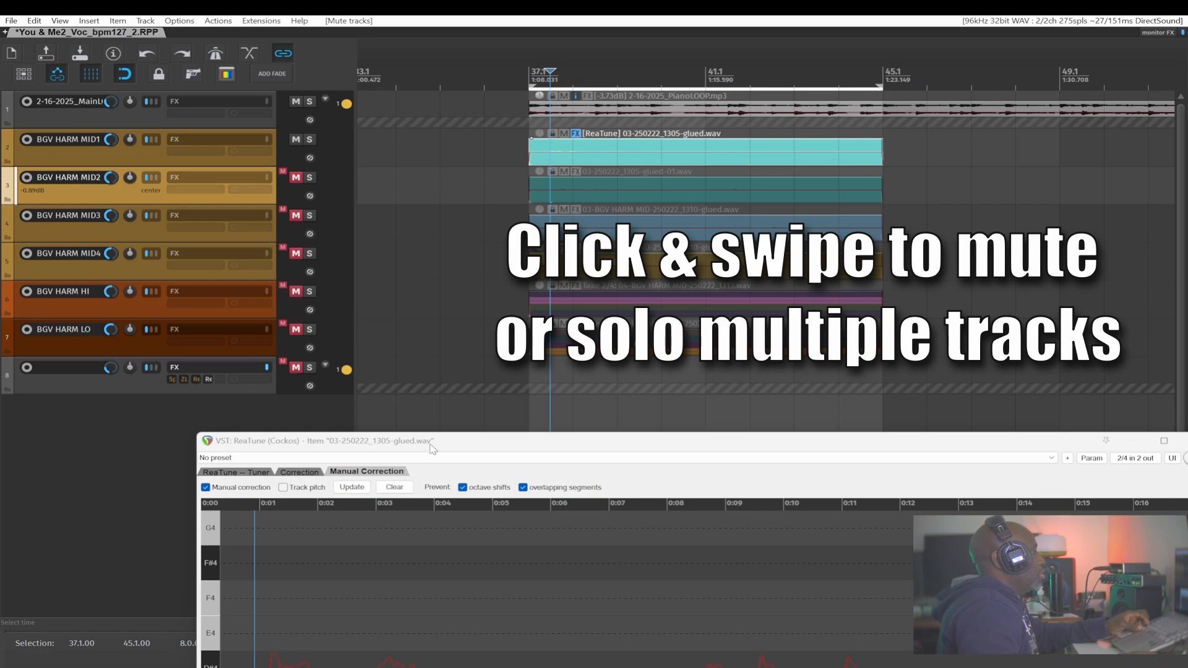
left_click_drag(432, 449, 478, 464)
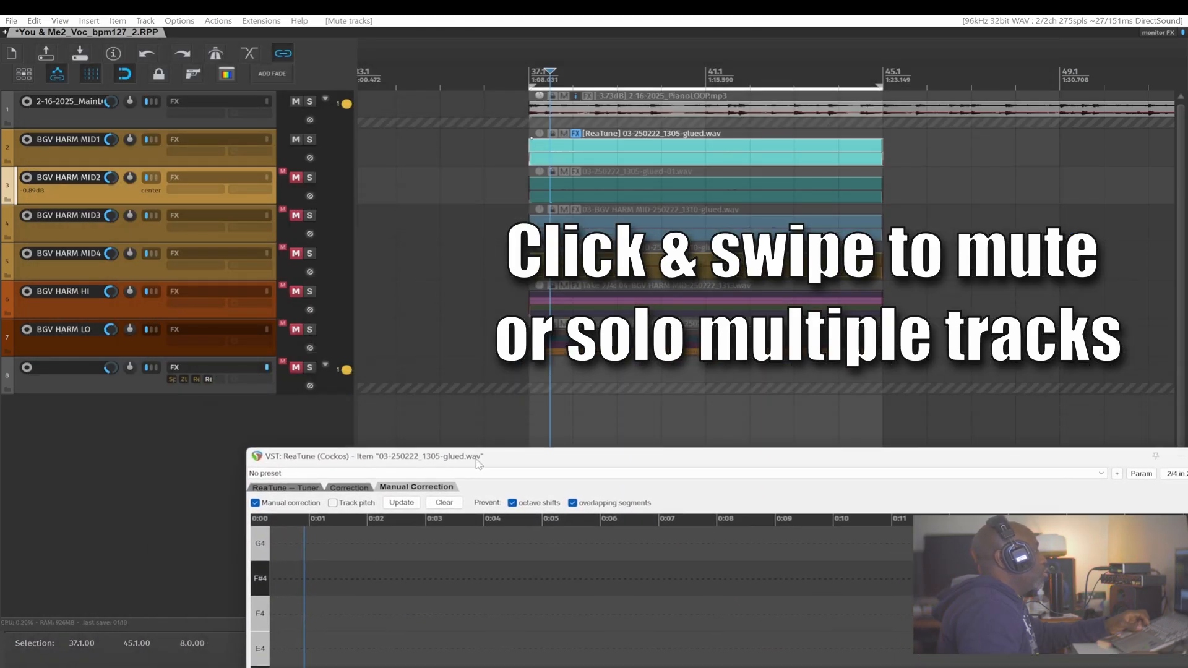
left_click_drag(296, 368, 299, 403)
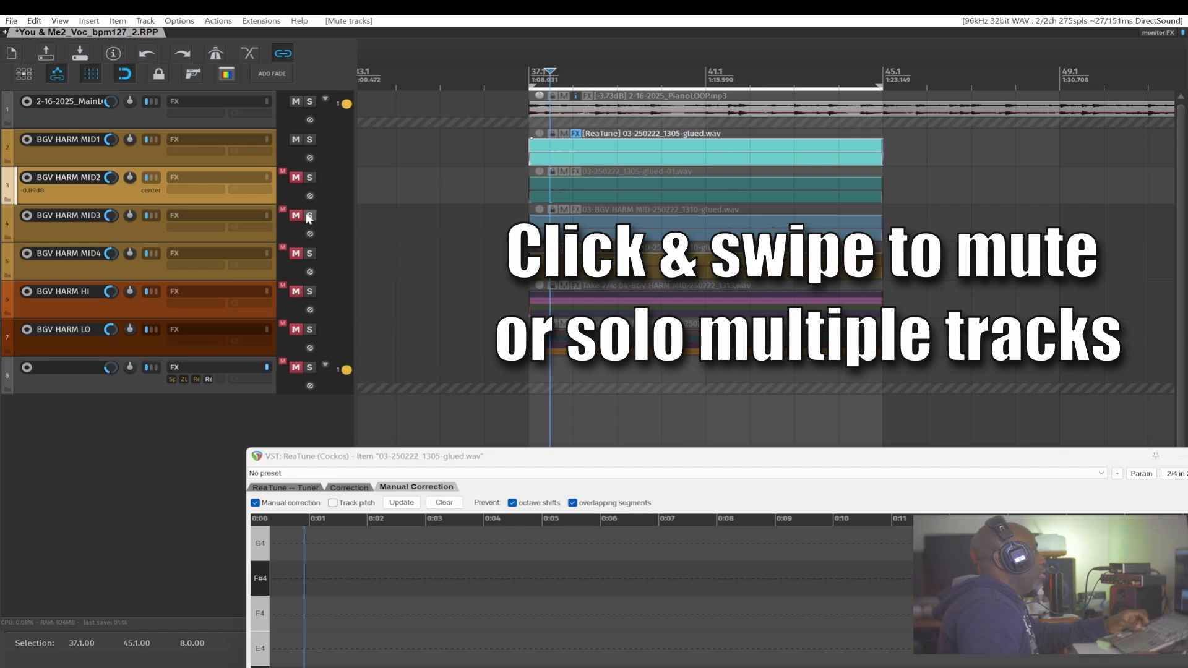
left_click_drag(310, 179, 296, 152)
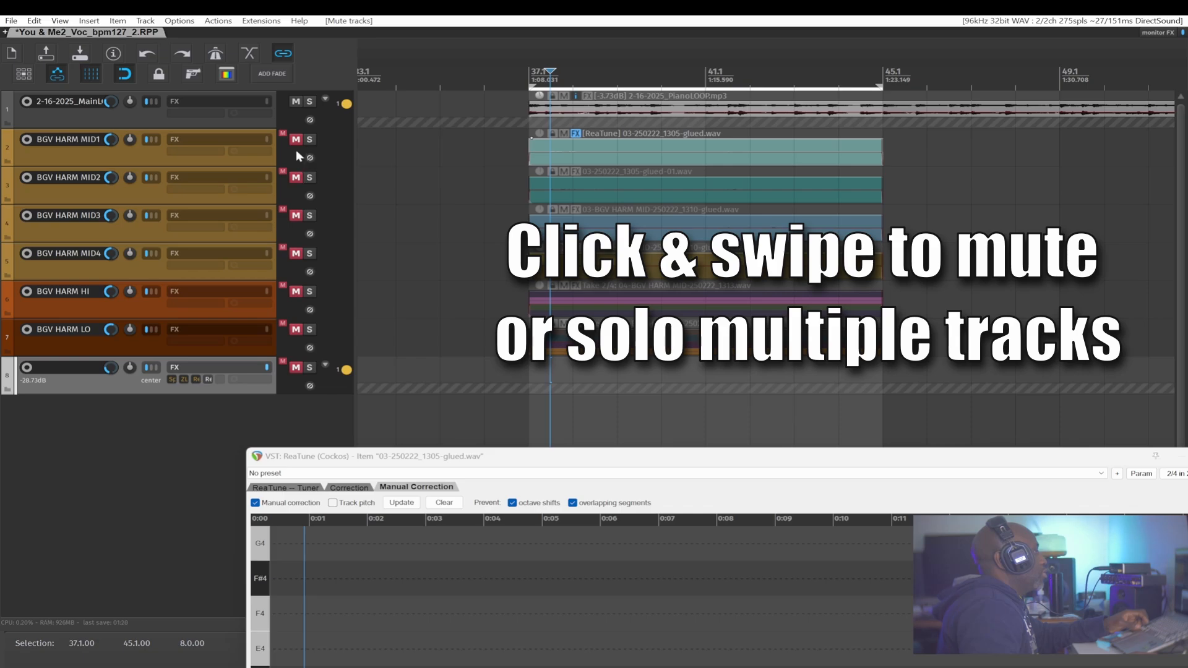
left_click(295, 140)
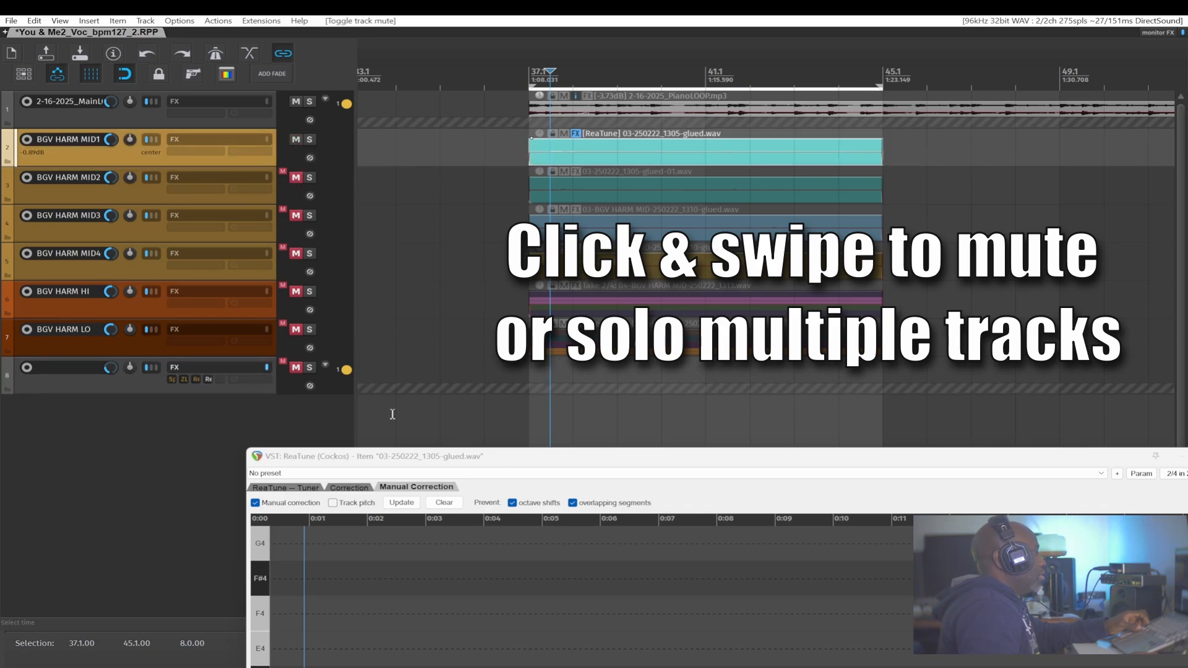
Step: Play the opening phrase of BGV HARM MID1 while following its detected pitch curve in ReaTune, and stop playback
left_click_drag(407, 463, 212, 67)
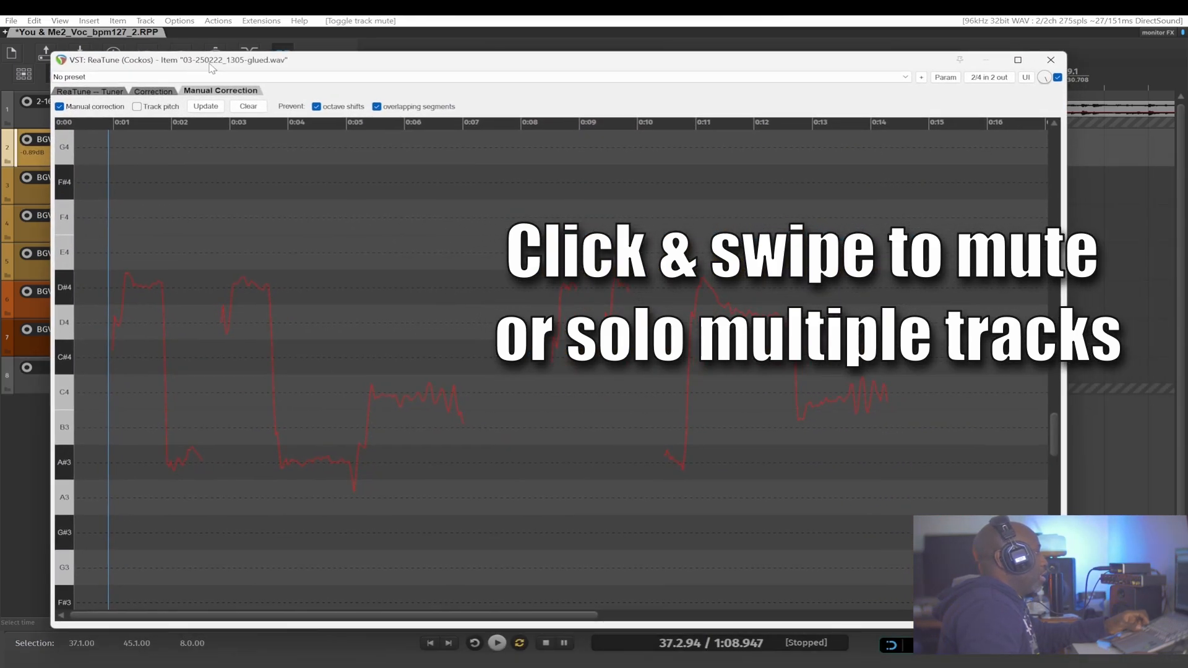
scroll(205, 349, "up", 4)
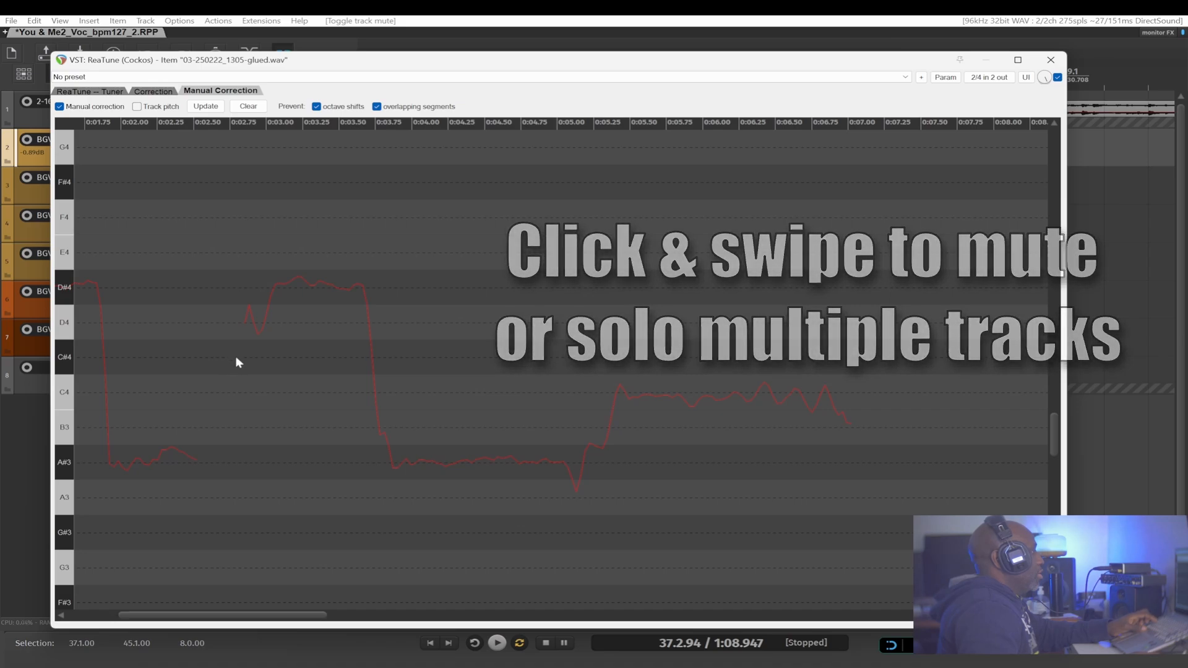
left_click_drag(196, 615, 148, 615)
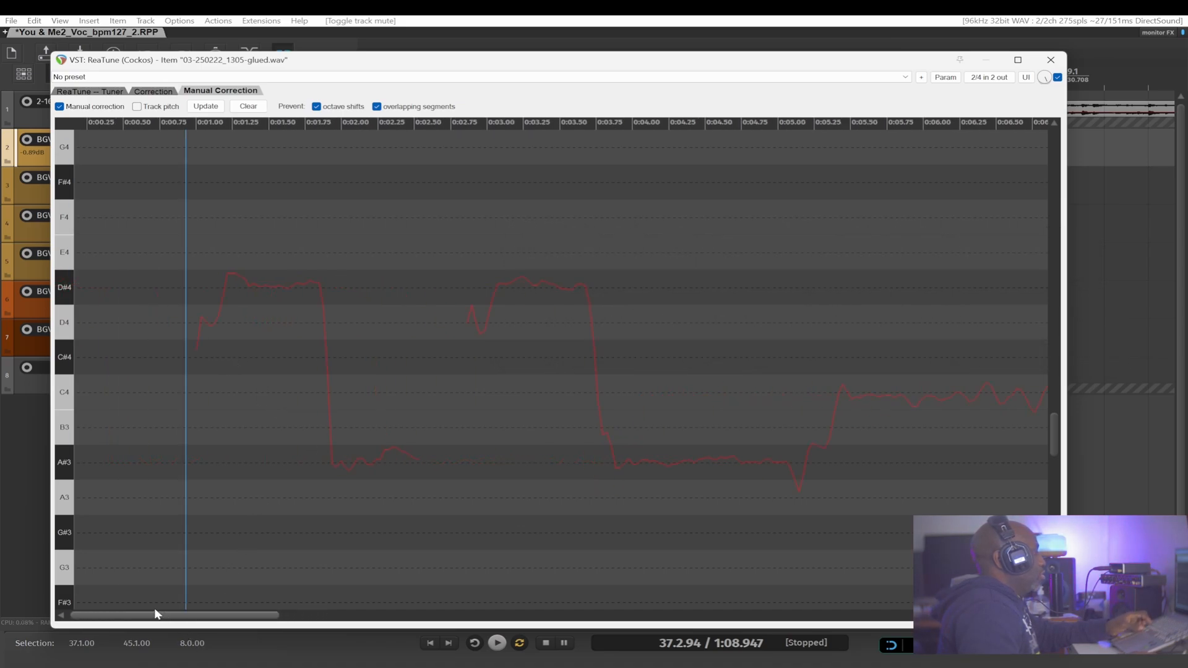
key("space")
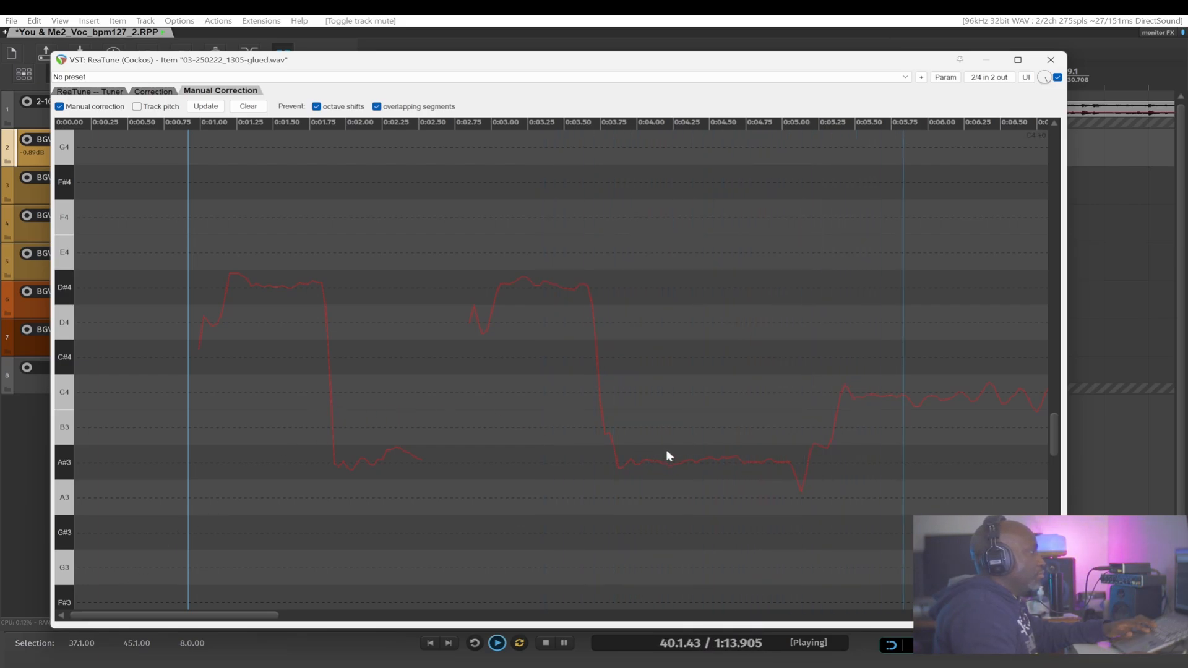
key("space")
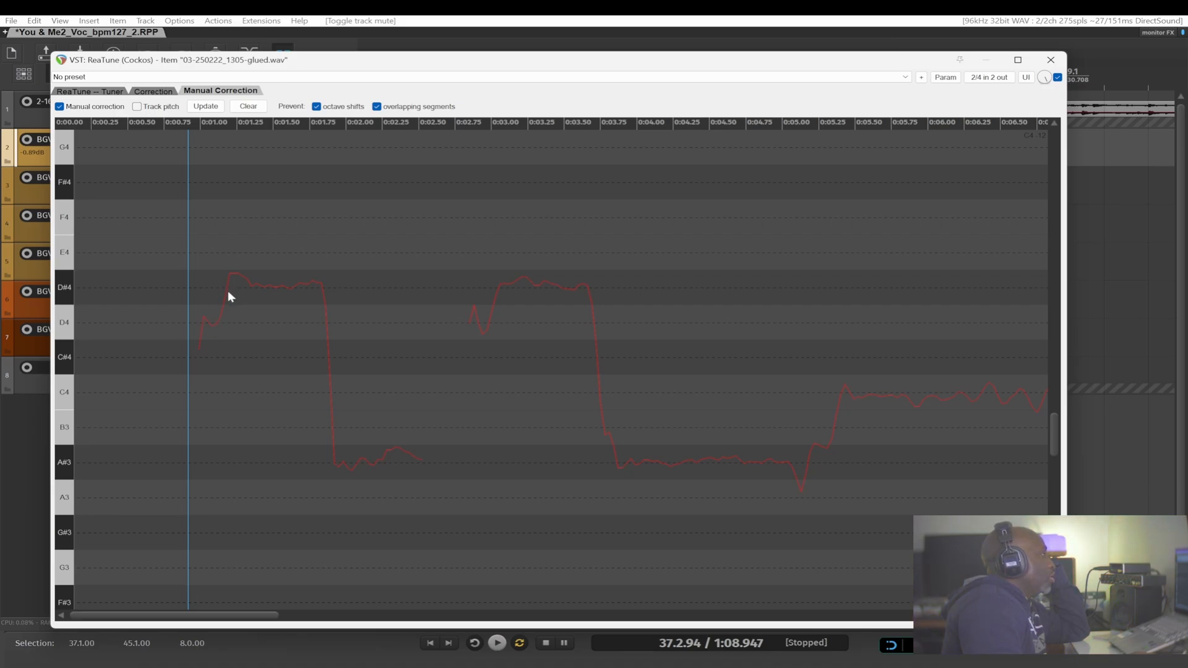
Step: Draw correction segments at D#4 from about 1.2 to 1.9 s and at D4 over the short note starting about 1.0 s
left_click_drag(283, 291, 312, 290)
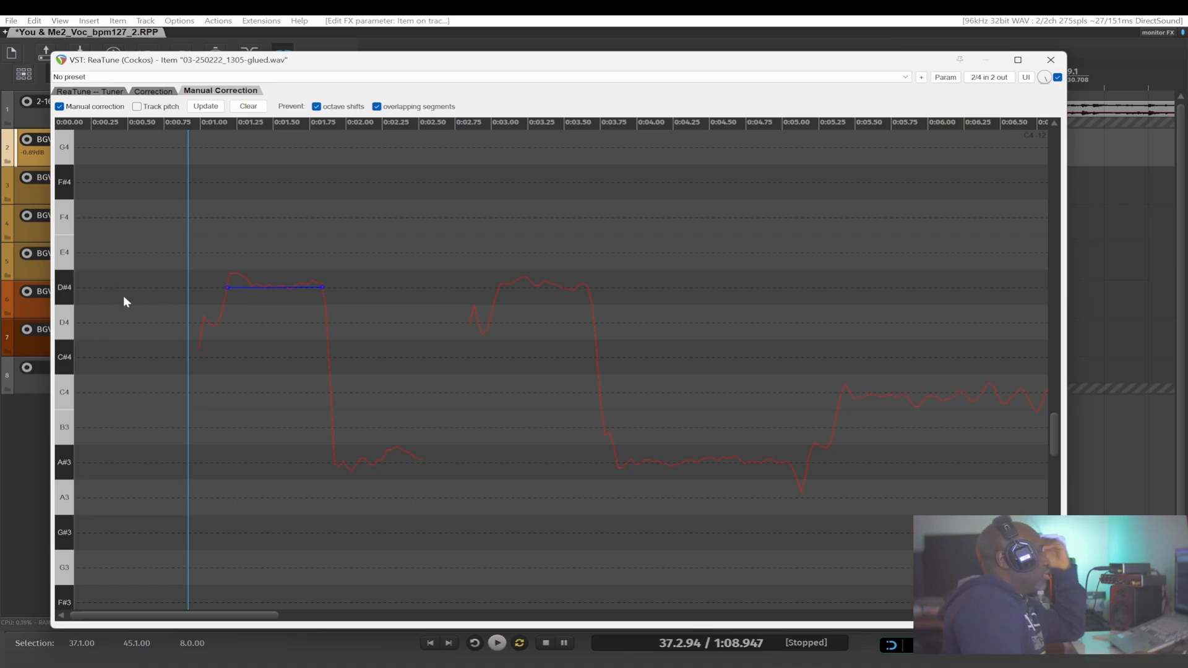
scroll(254, 331, "up", 3)
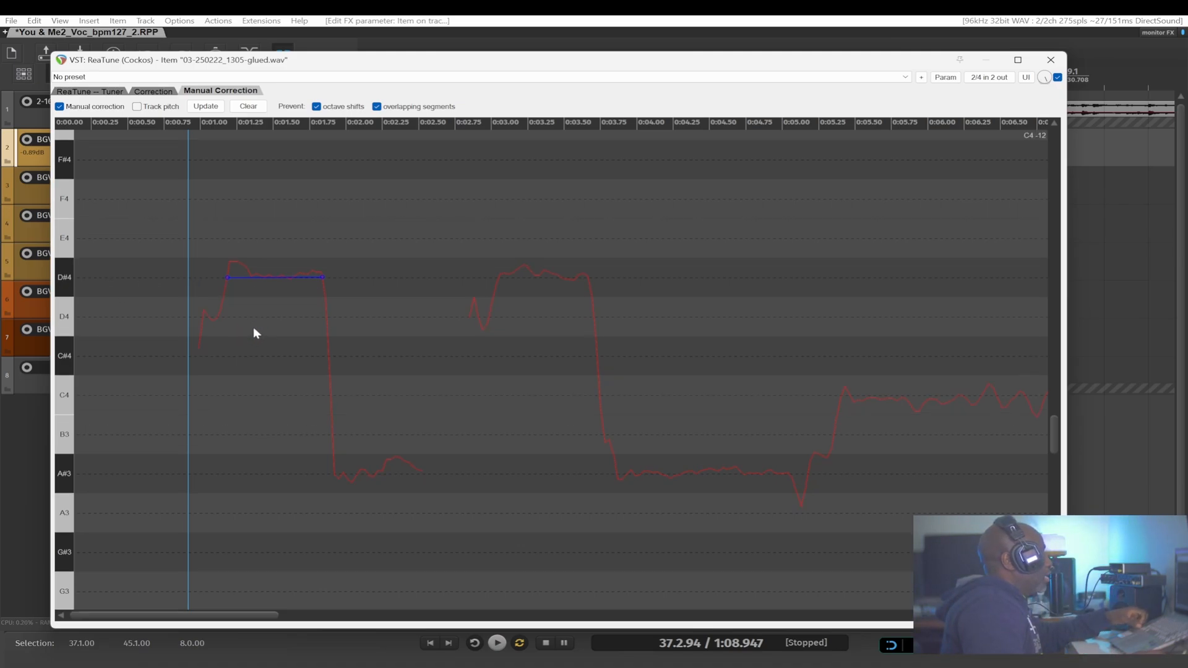
scroll(256, 324, "up", 2)
scroll(256, 323, "up", 1)
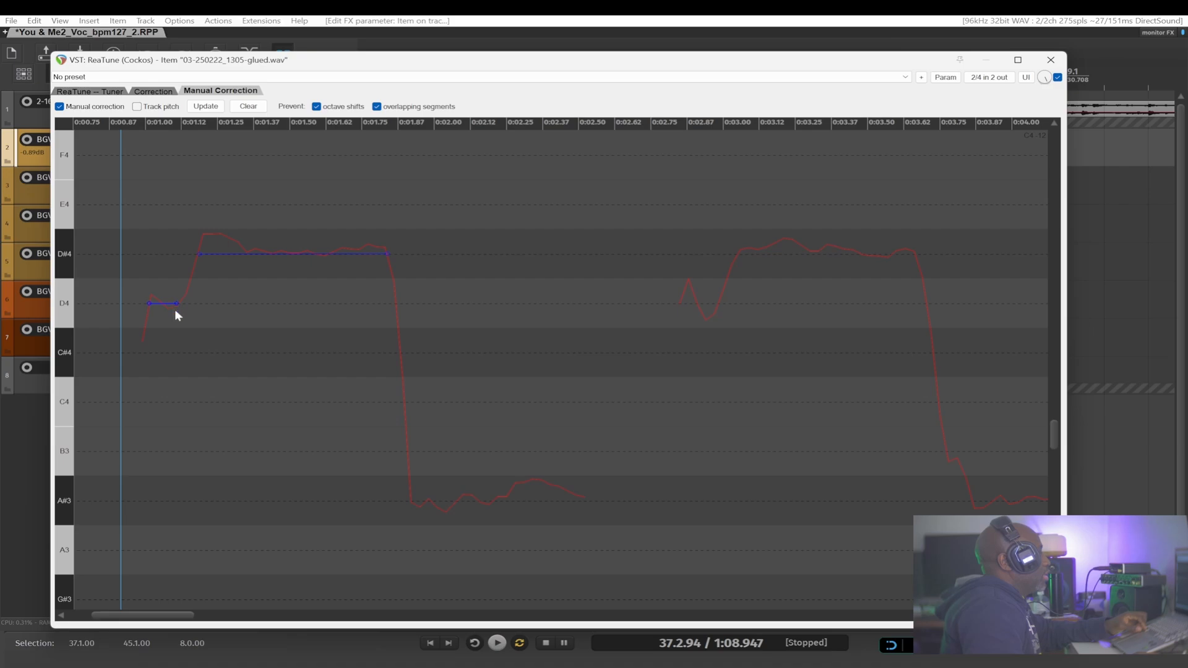
Step: Draw flat correction segments at A#3 from about 1.9 to 2.5 s, D#4 from 3.0 to 3.7 s and D4 from 2.9 to 3.0 s
left_click_drag(417, 502, 585, 502)
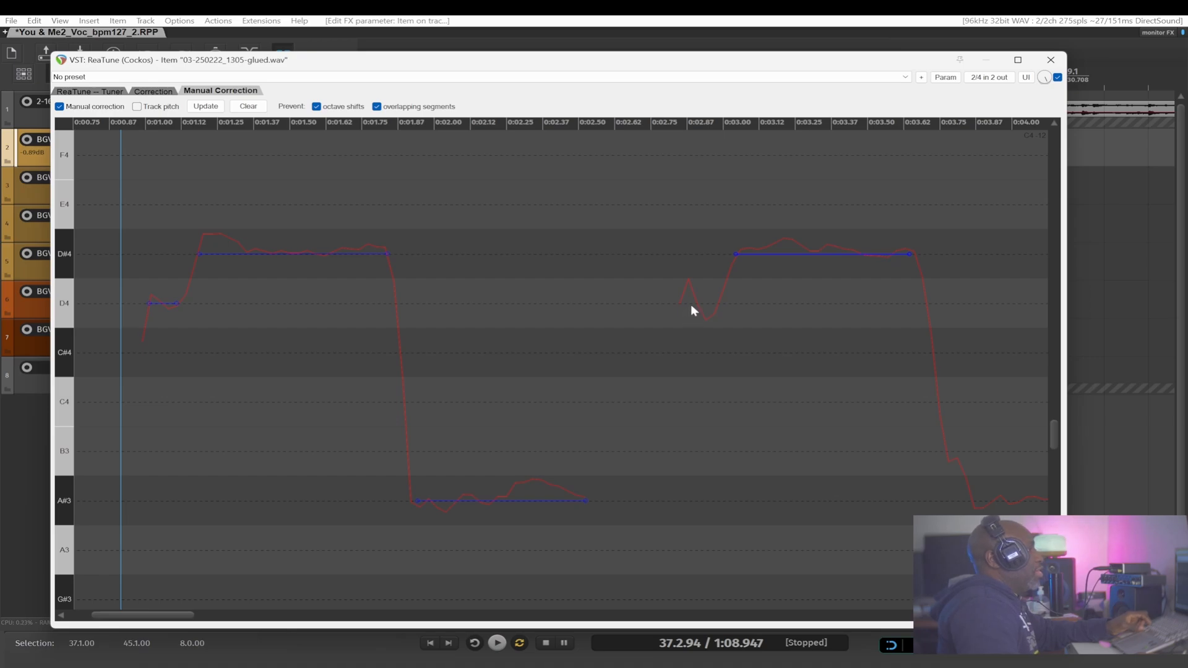
left_click_drag(690, 303, 712, 304)
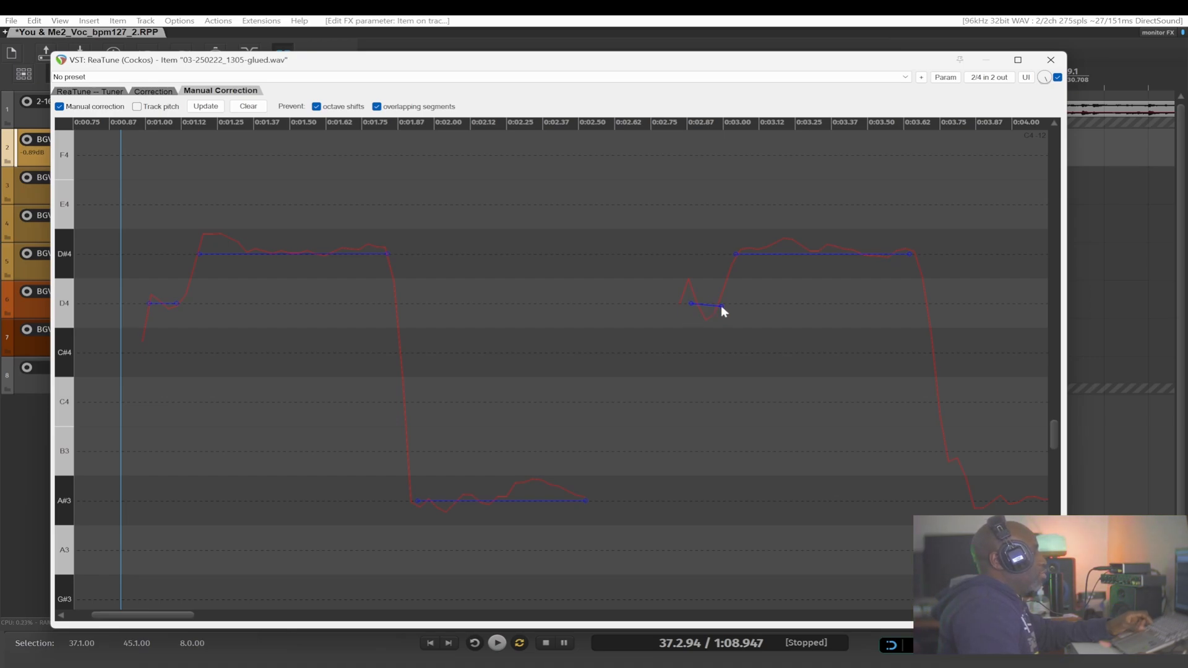
scroll(726, 336, "up", 3)
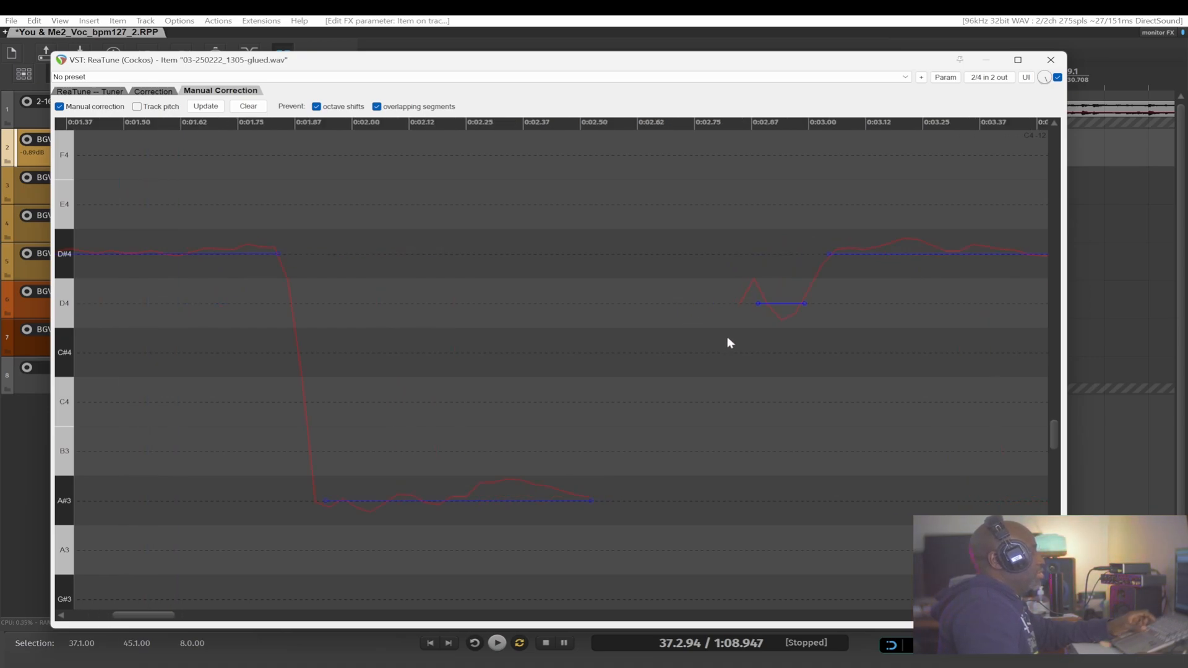
Step: Draw correction segments over the phrase's last two long notes, A#3 from about 3.9 to 5.1 s and C4 from 5.5 to 6.9 s
scroll(727, 340, "down", 3)
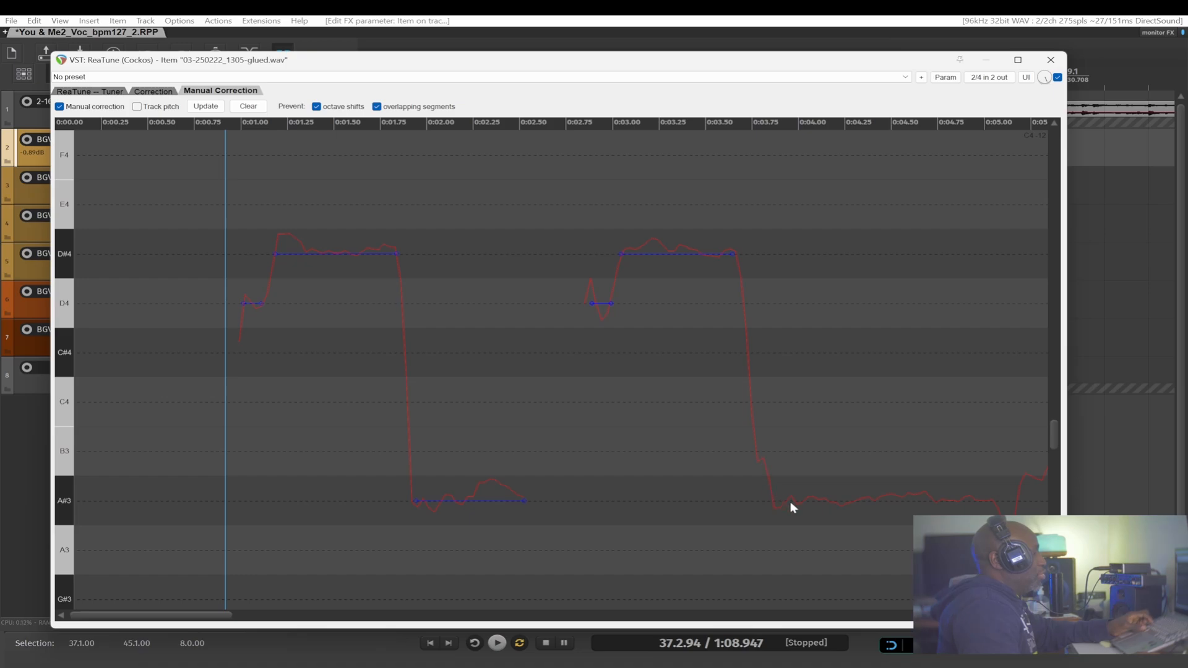
scroll(777, 498, "right", 6)
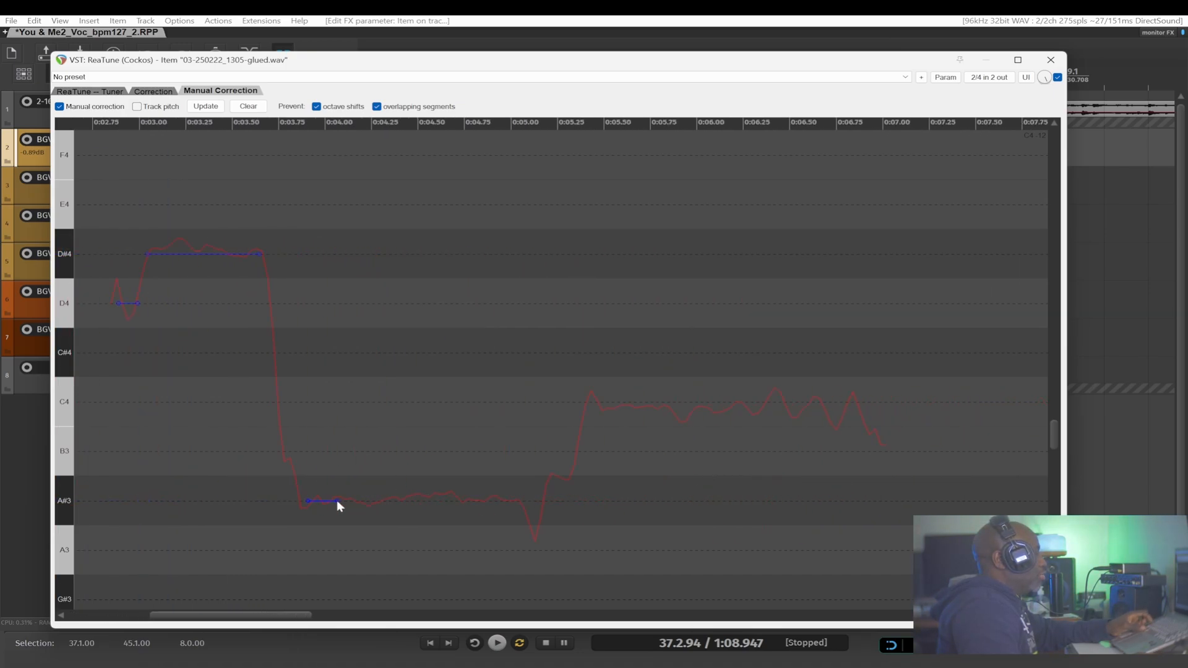
left_click_drag(486, 501, 525, 503)
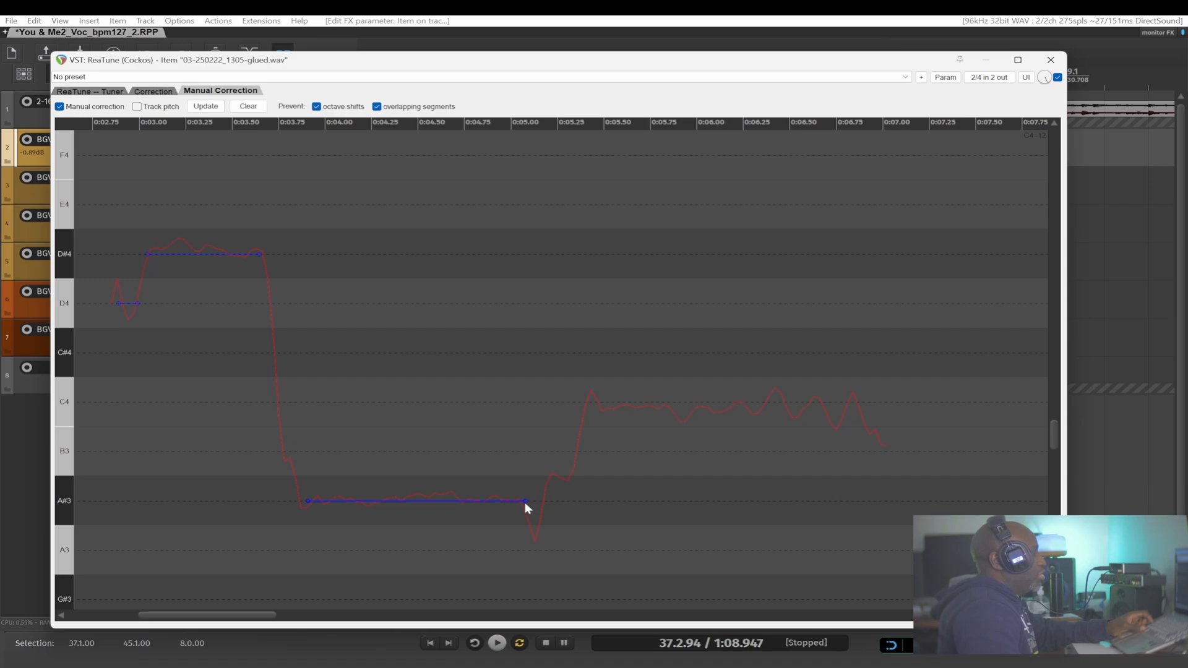
left_click_drag(602, 408, 873, 405)
Step: Draw flat D#4 correction segments from about 8.7 to 8.9 s, 9.5 to 9.8 s and 11.1 to 11.3 s
scroll(848, 410, "down", 5)
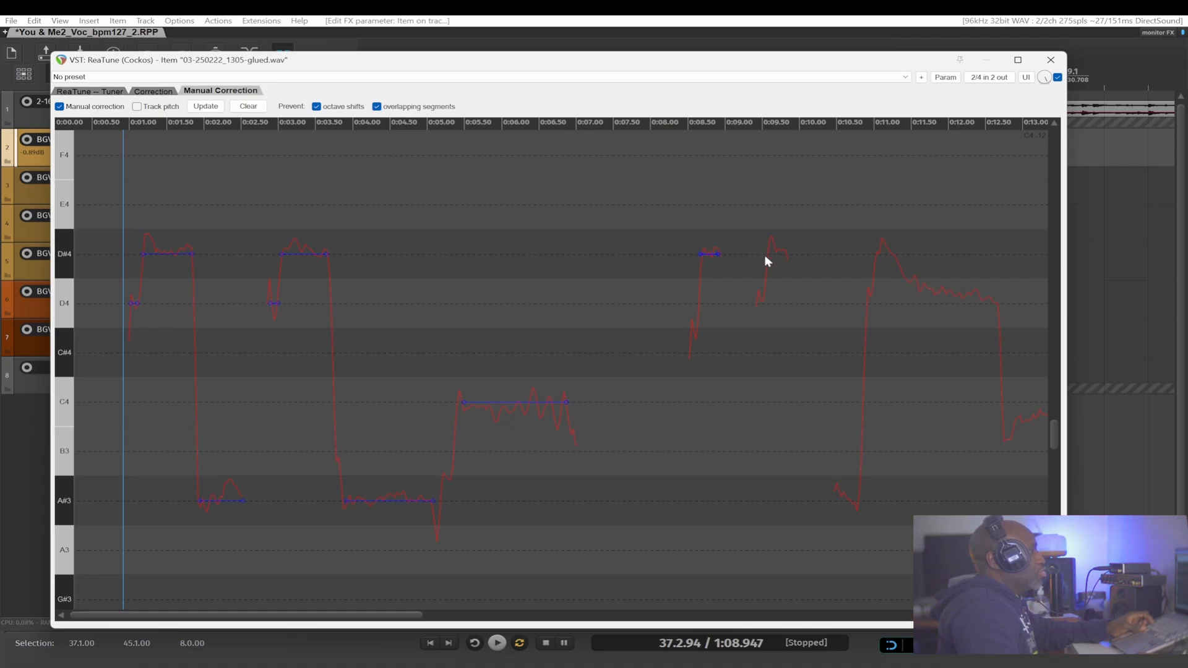
left_click_drag(784, 255, 787, 256)
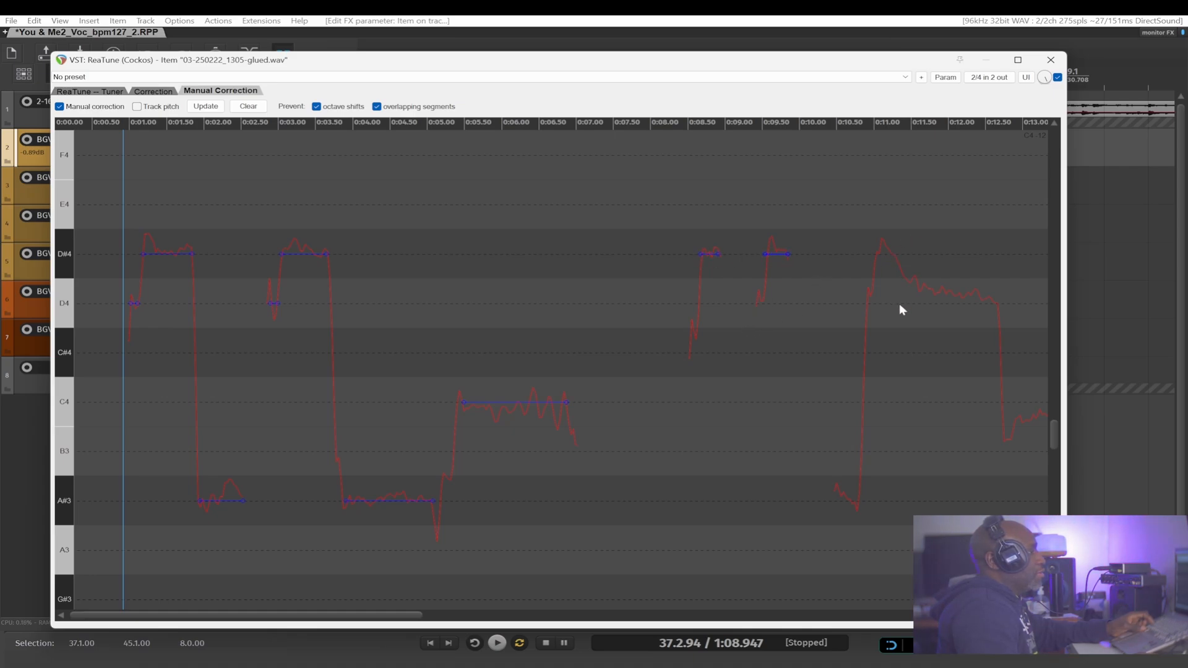
scroll(907, 310, "up", 5)
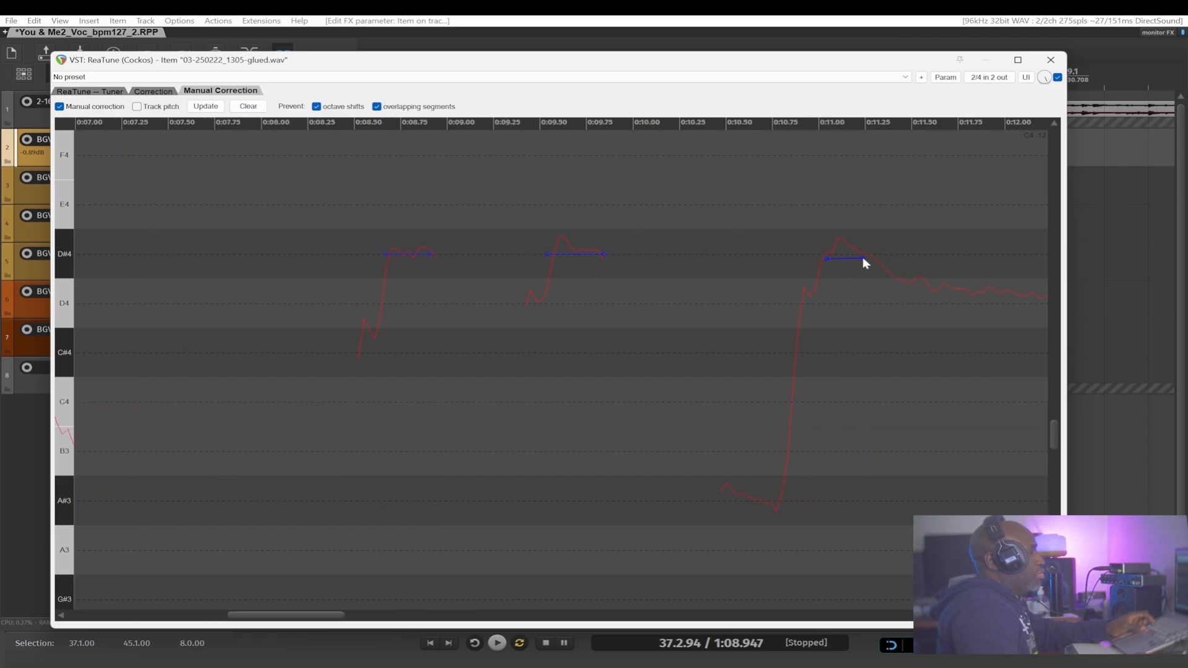
Step: Draw correction segments over the closing long notes, D4 from about 11.4 to 12.6 s and C4 from 12.9 to 14.3 s
scroll(872, 307, "right", 5)
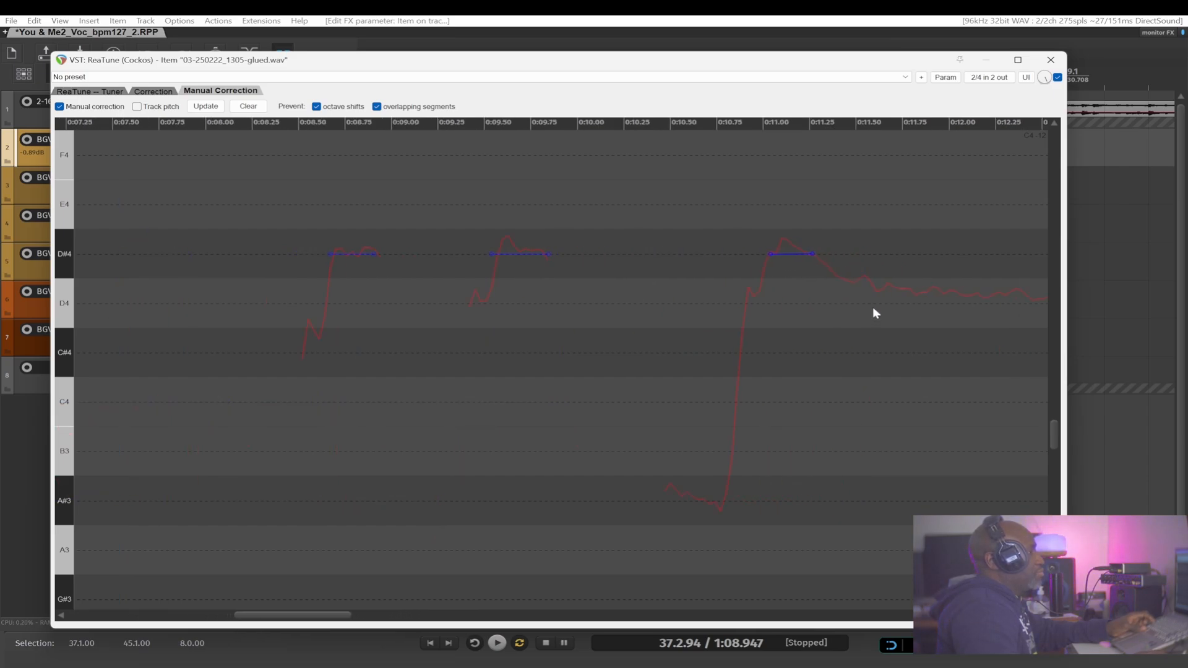
scroll(852, 301, "right", 2)
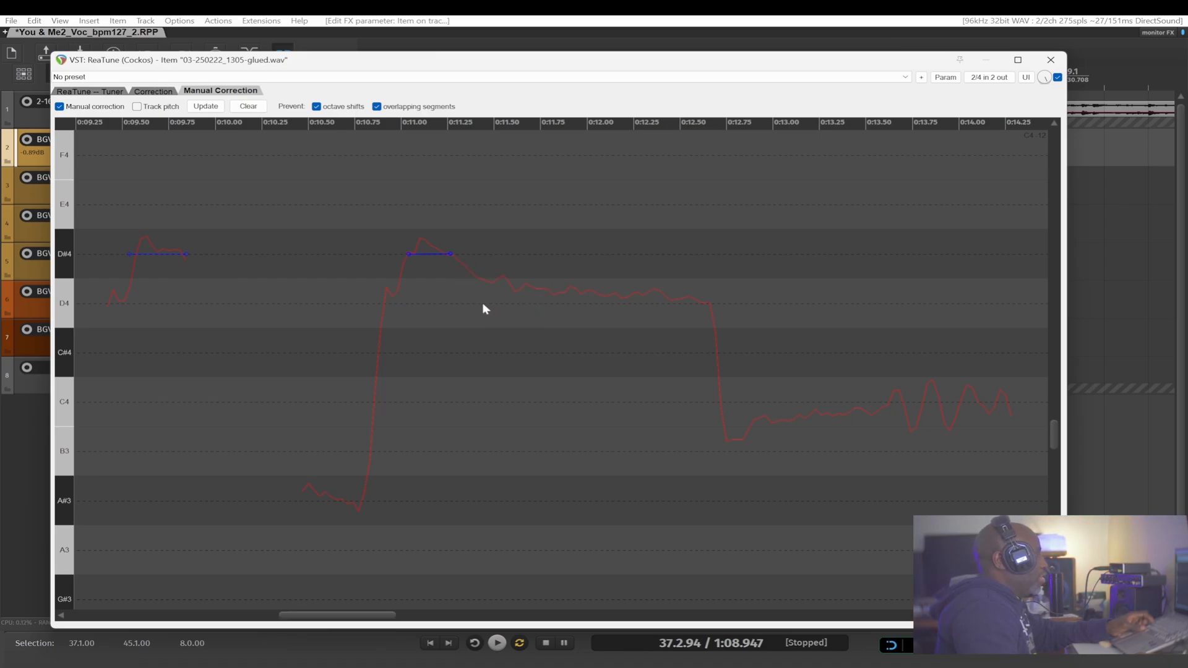
left_click_drag(481, 303, 664, 303)
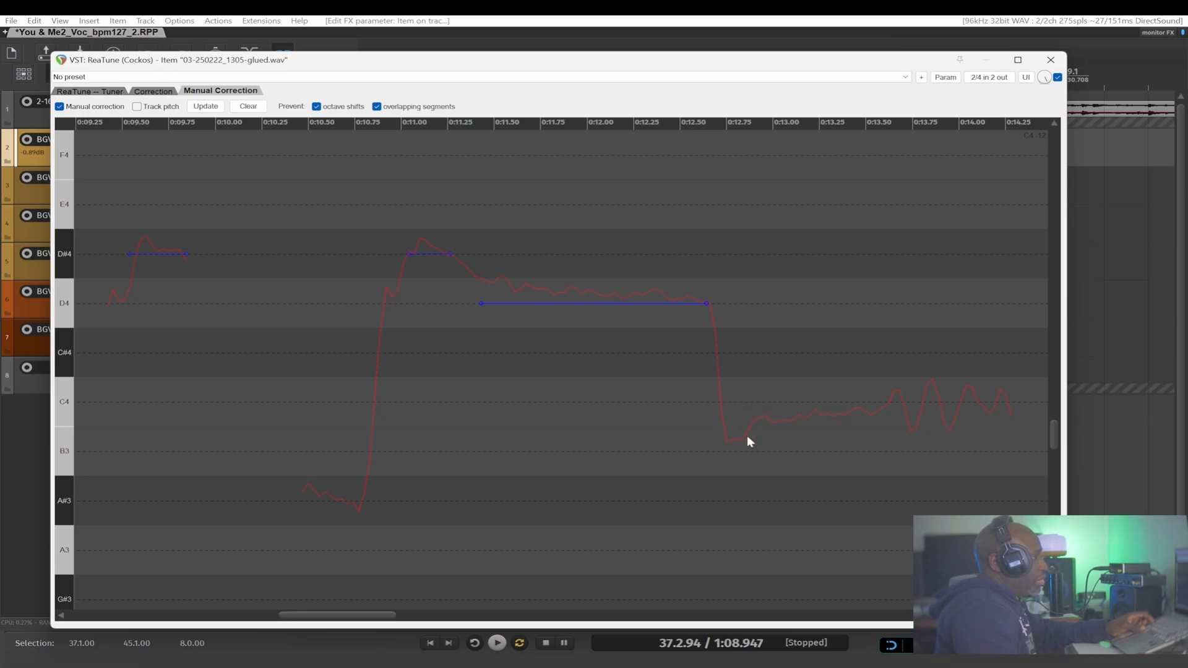
left_click_drag(753, 402, 999, 405)
Step: Play the corrected BGV HARM MID1 harmony from the start through both phrases, and stop playback
scroll(931, 424, "down", 5)
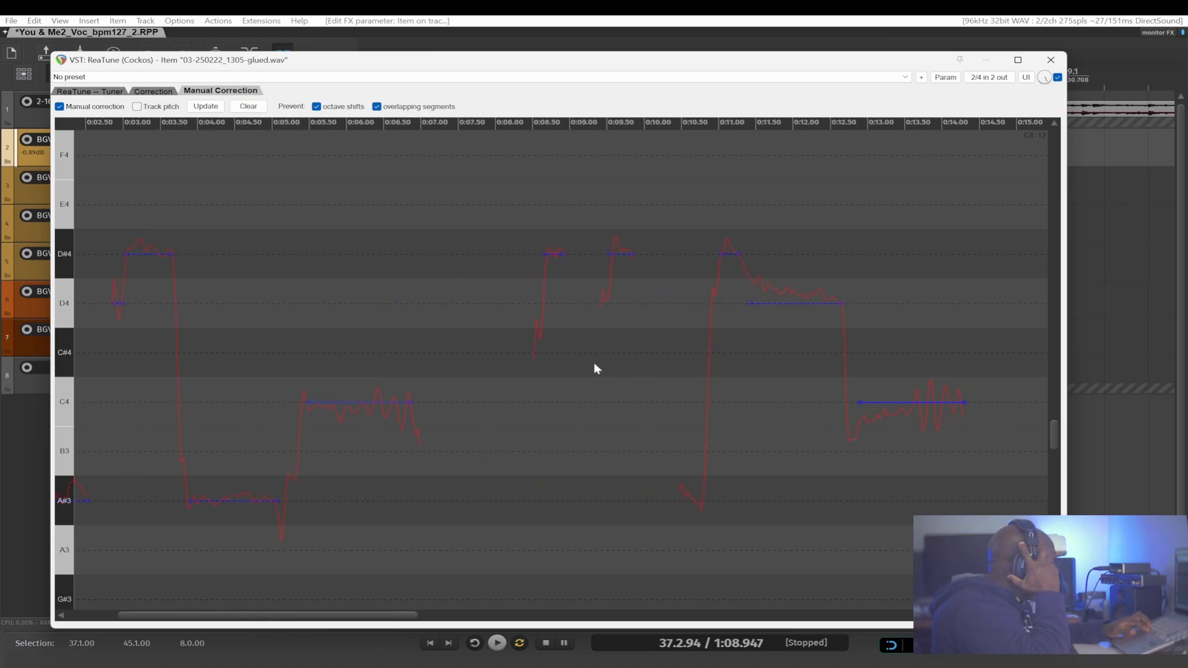
key("space")
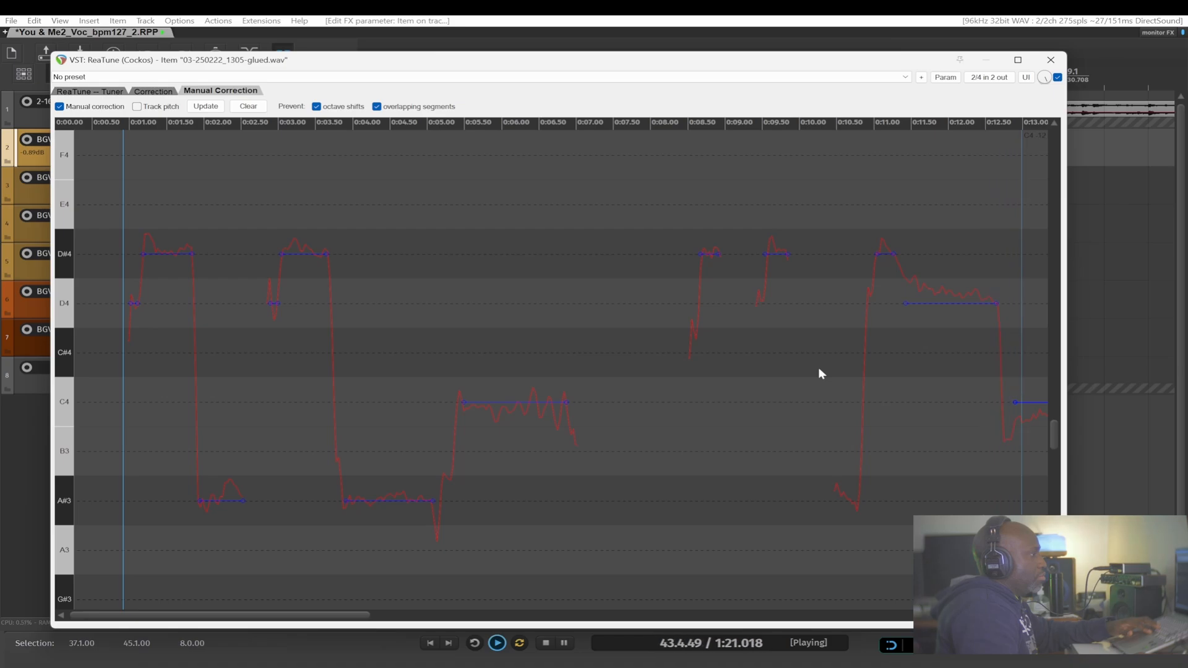
key("space")
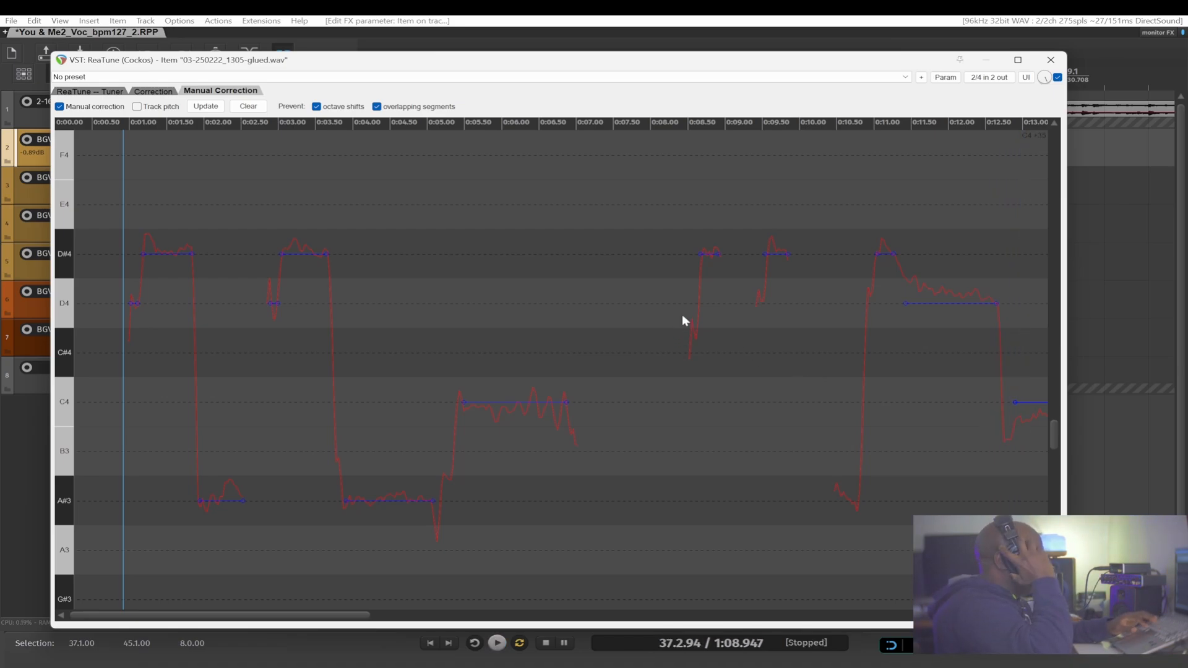
Step: Place the edit cursor at about 8.4 s and draw short D4 segments from about 8.5 to 8.6 s and 9.4 to 9.5 s
left_click(682, 311)
scroll(692, 331, "up", 3)
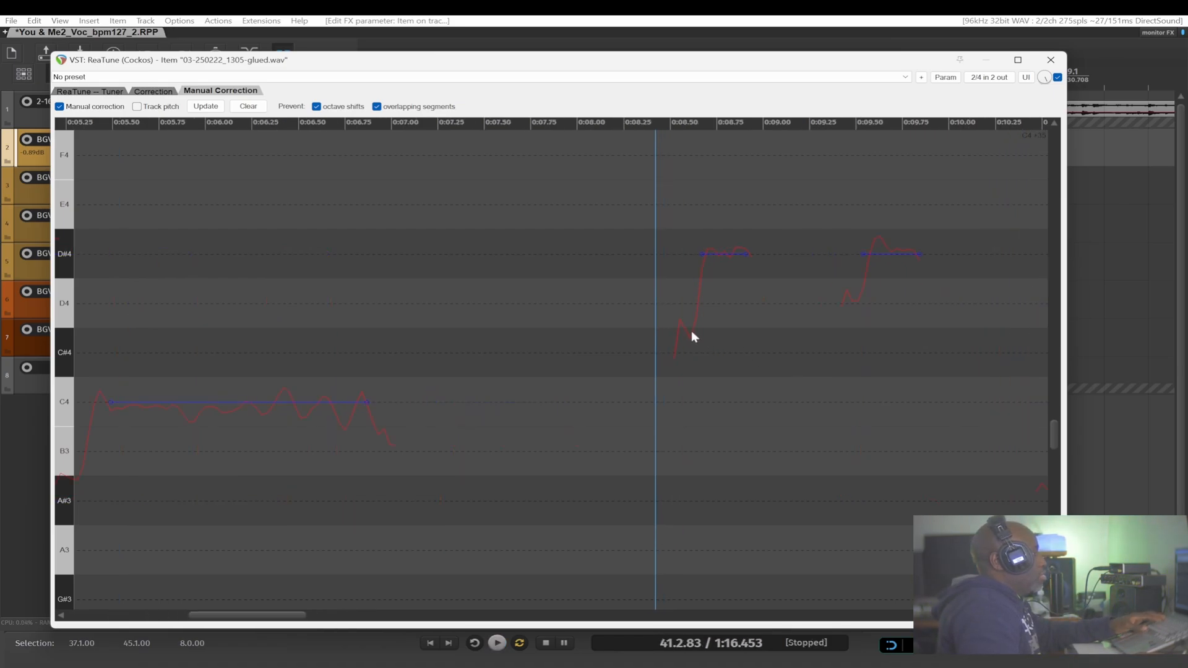
scroll(691, 330, "up", 3)
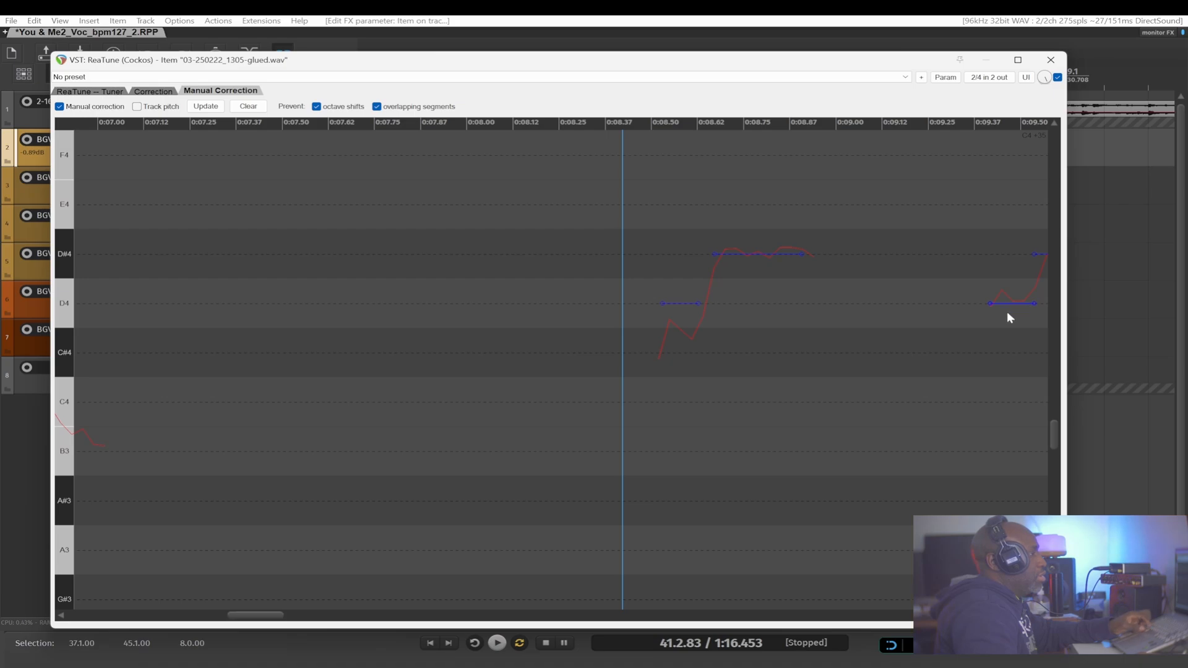
Step: Play the second phrase from about 8.4 s, check the full set of correction segments, and close ReaTune
key("space")
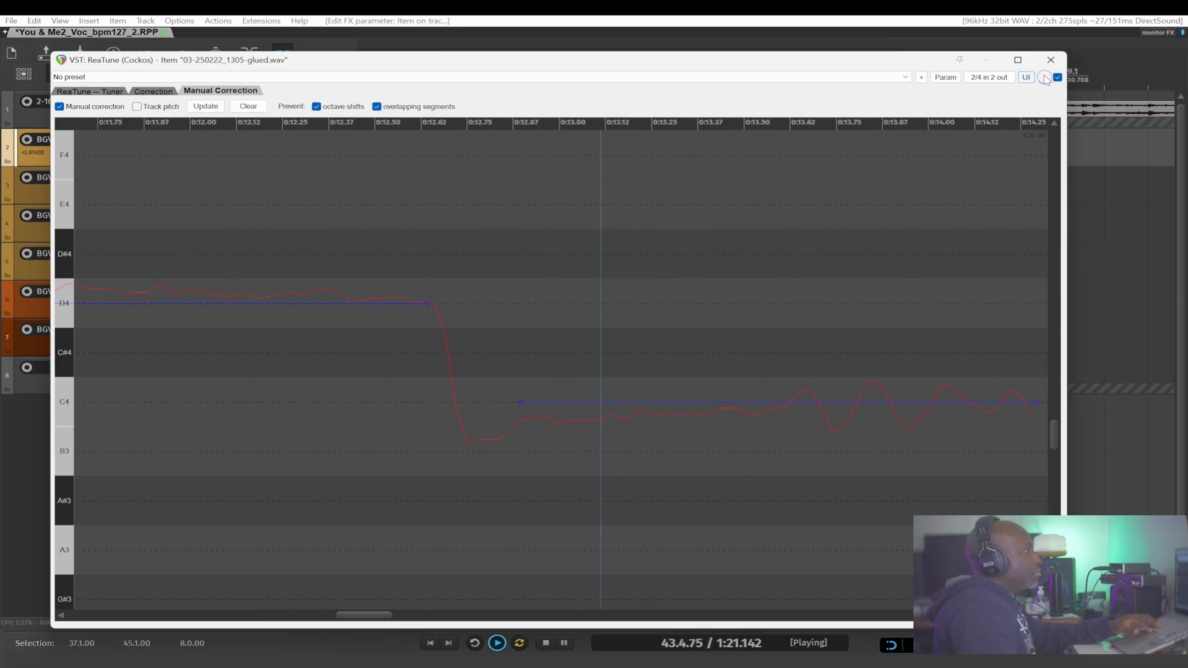
key("space")
scroll(730, 313, "down", 6)
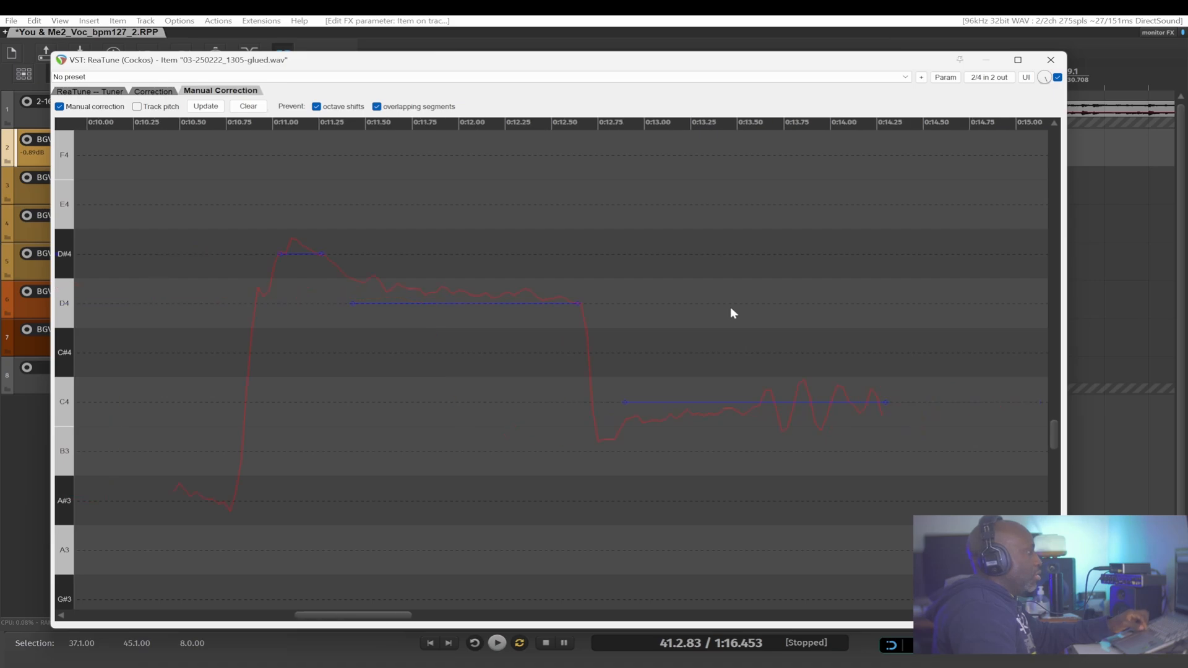
scroll(733, 314, "down", 2)
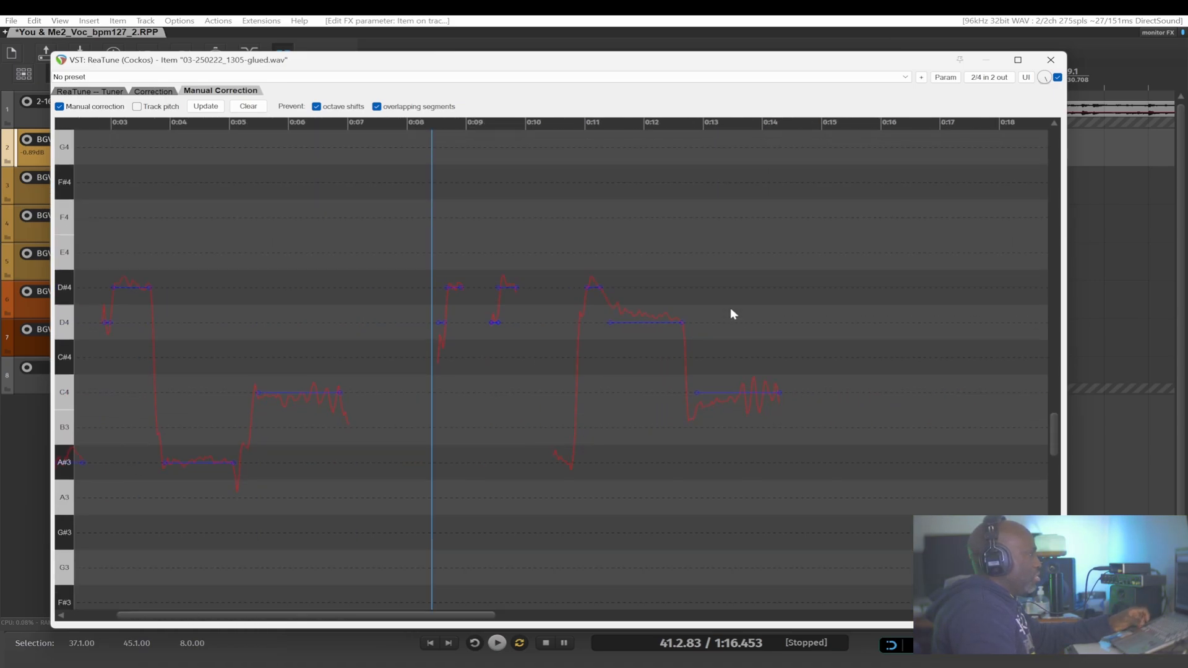
scroll(728, 309, "down", 3)
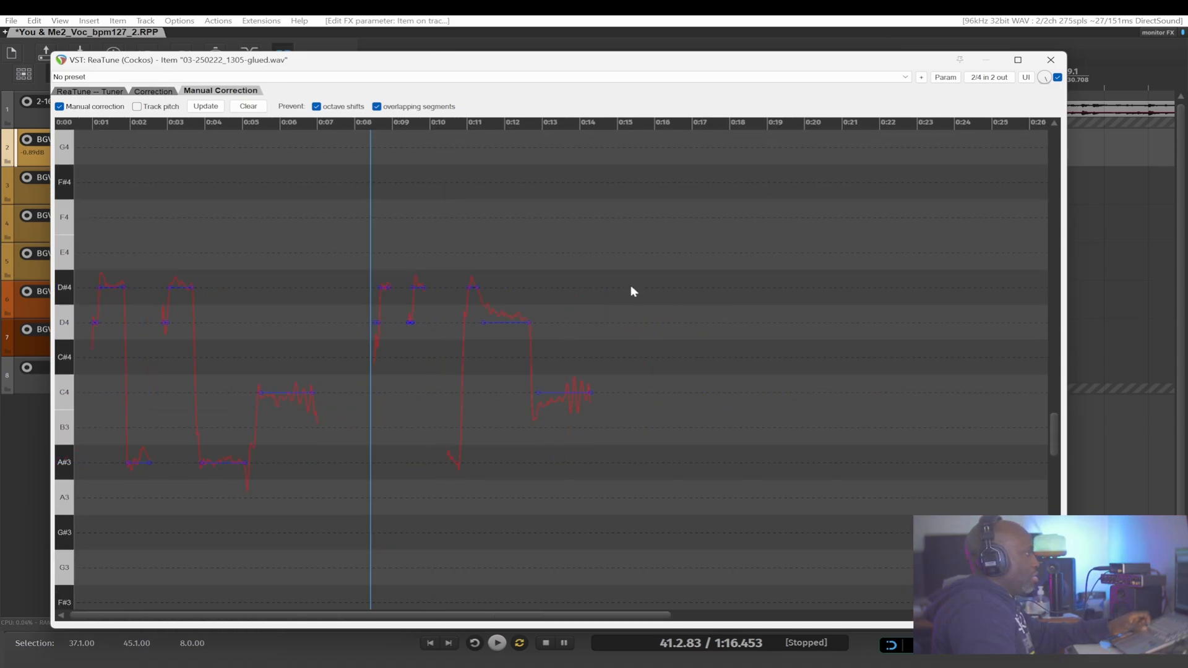
left_click(1051, 60)
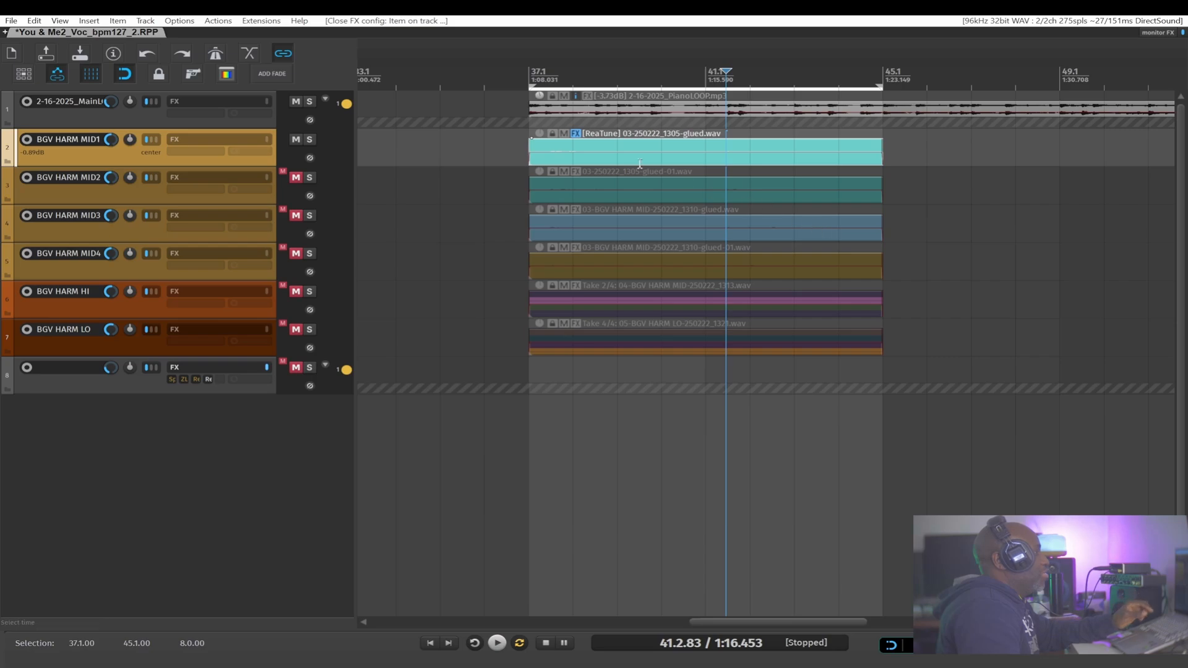
Step: Copy the ReaTune effect from the BGV HARM MID1 item to the MID2 item, update its detected pitch curve and close the effect window
scroll(586, 198, "up", 3)
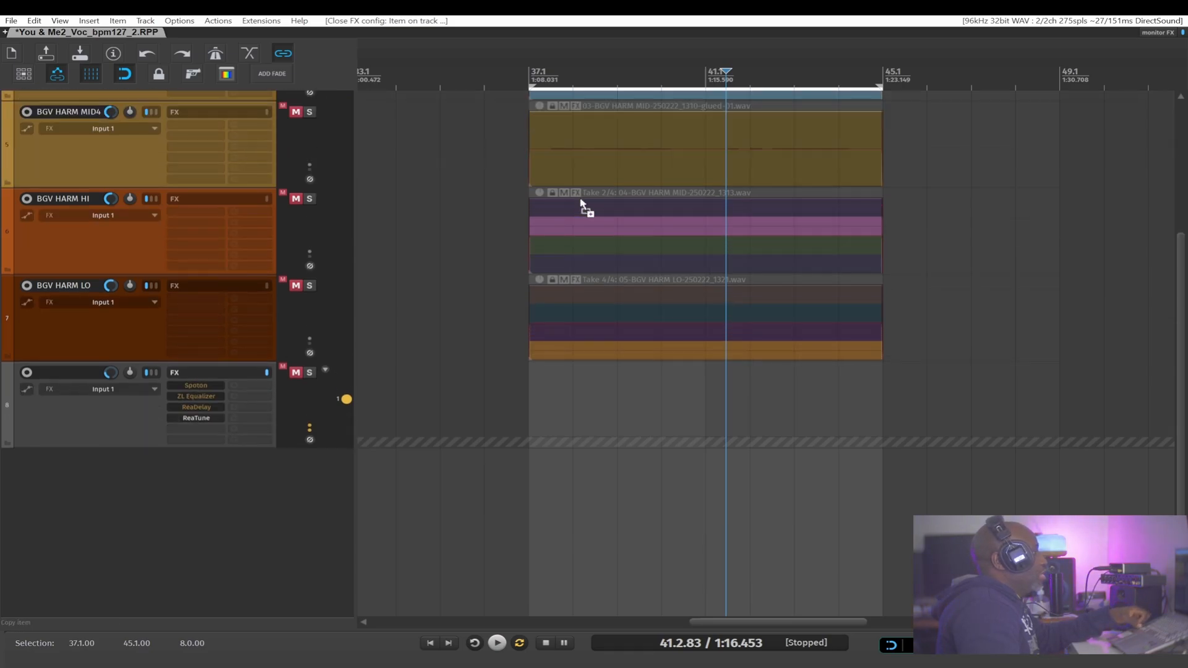
scroll(571, 196, "up", 2)
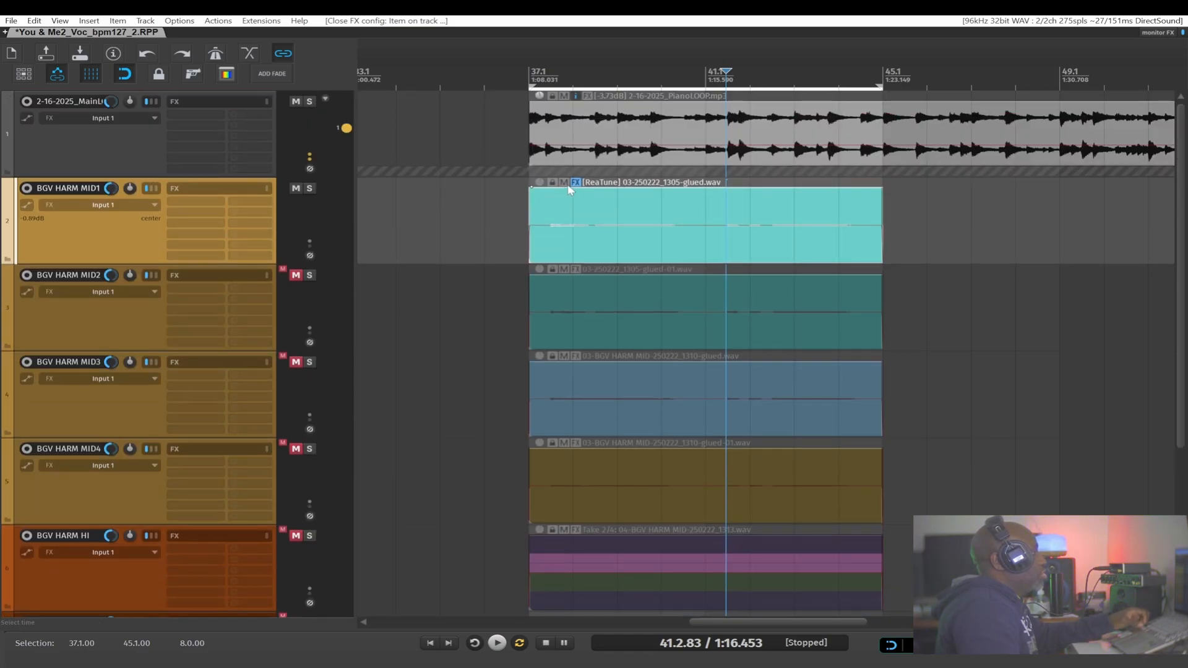
left_click_drag(576, 261, 580, 314)
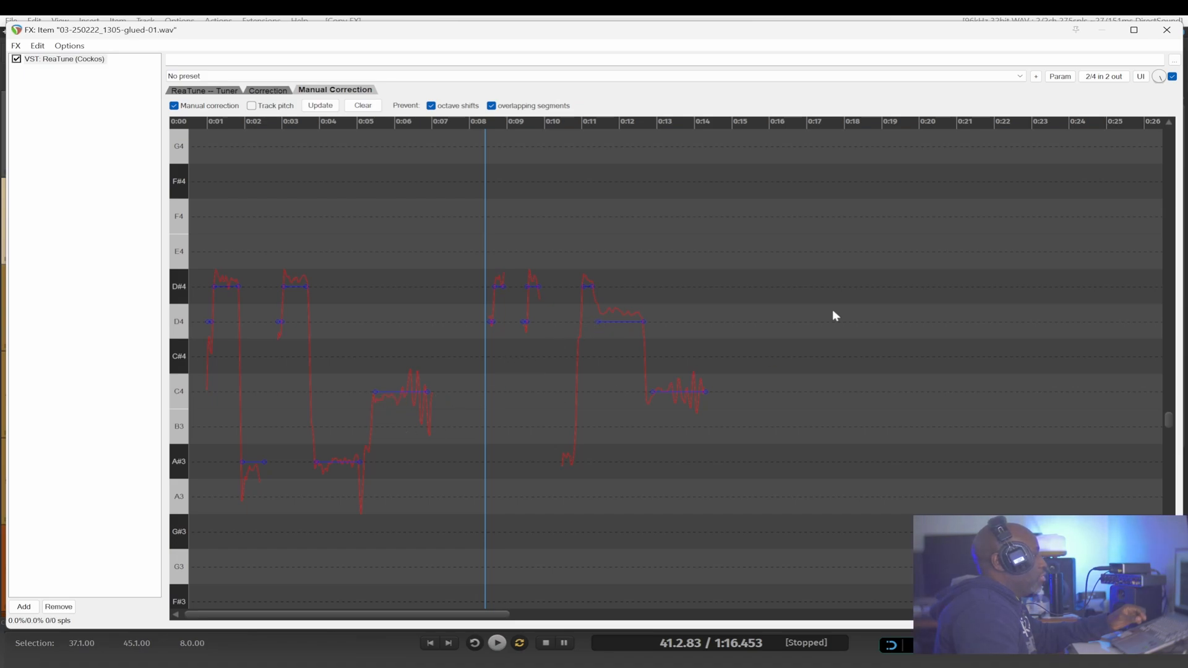
left_click(1167, 31)
Step: Copy ReaTune from the BGV HARM MID2 item to MID3, update MID3's detected pitch, and copy the effect on to MID4
left_click_drag(576, 271, 566, 400)
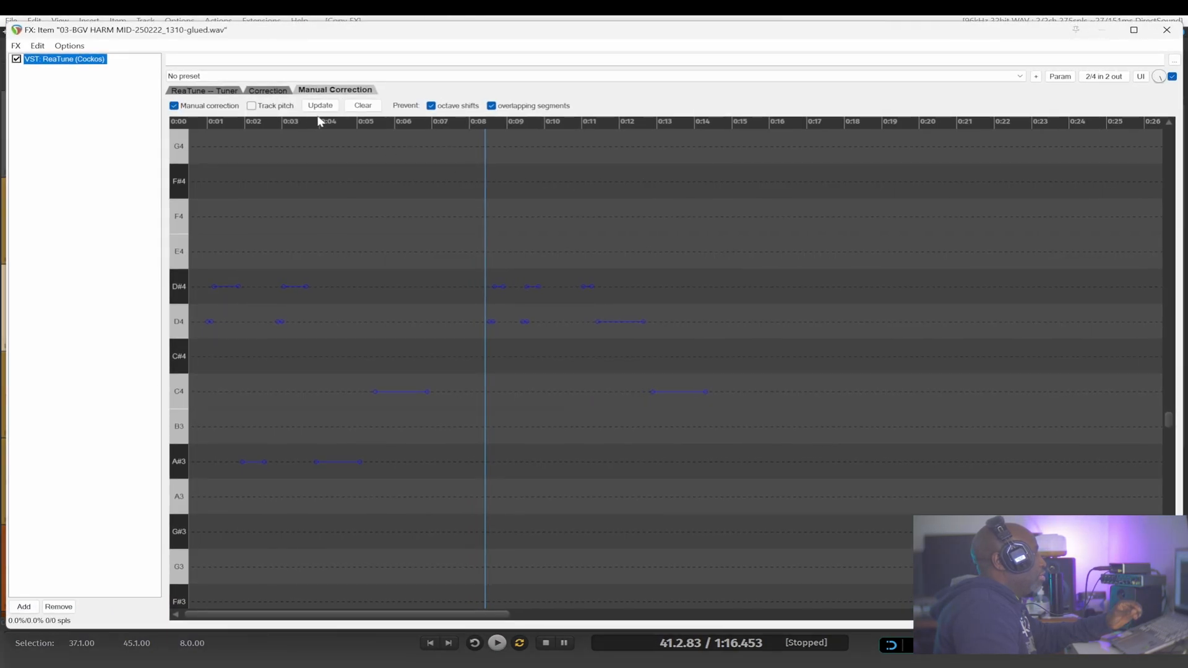
left_click(323, 107)
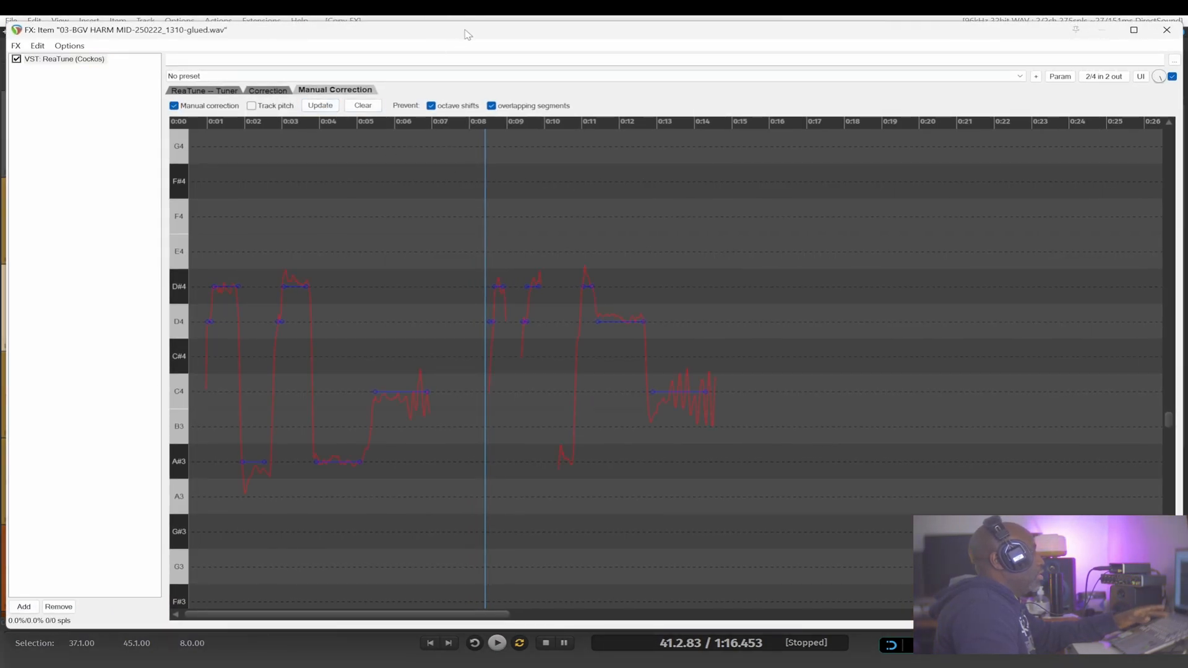
key("Escape")
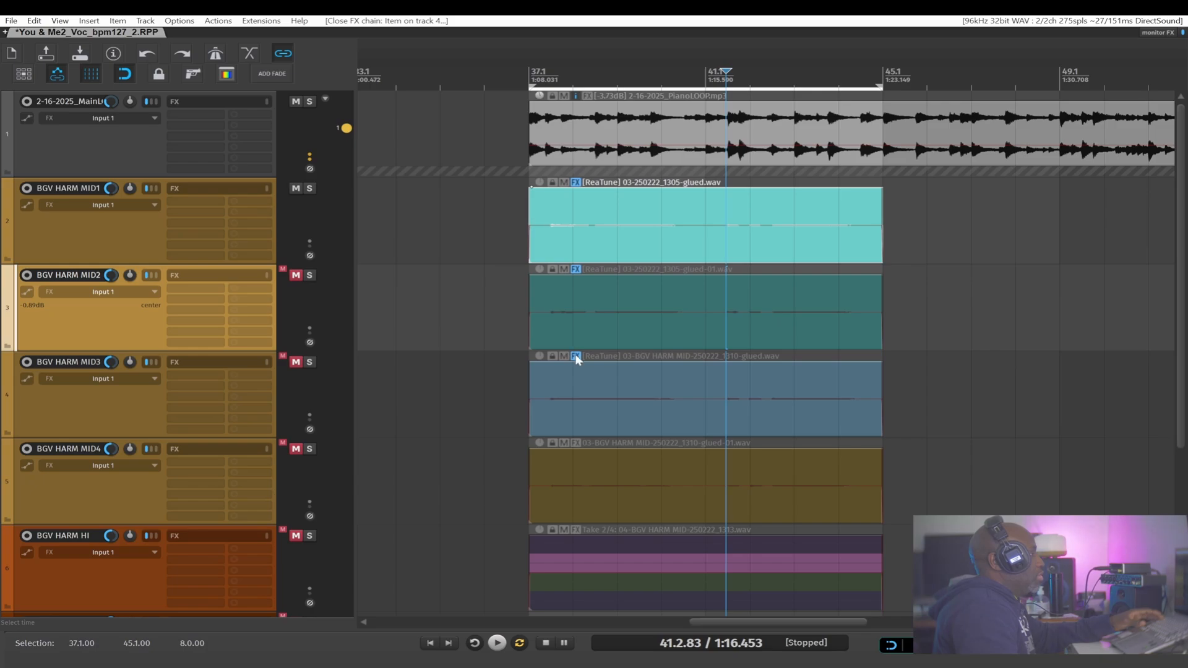
left_click_drag(576, 359, 578, 496)
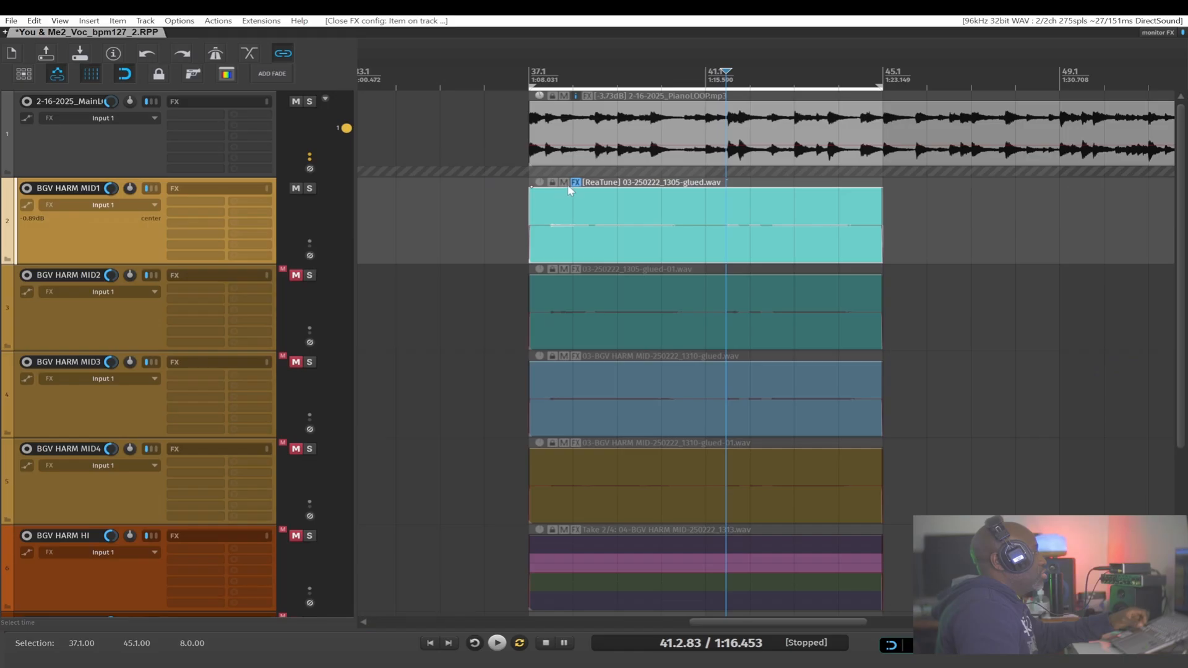
Step: Copy ReaTune from the BGV HARM MID1 item to MID2 and from MID2 to MID3, and refresh MID3's detected pitch curve
left_click_drag(576, 254, 578, 313)
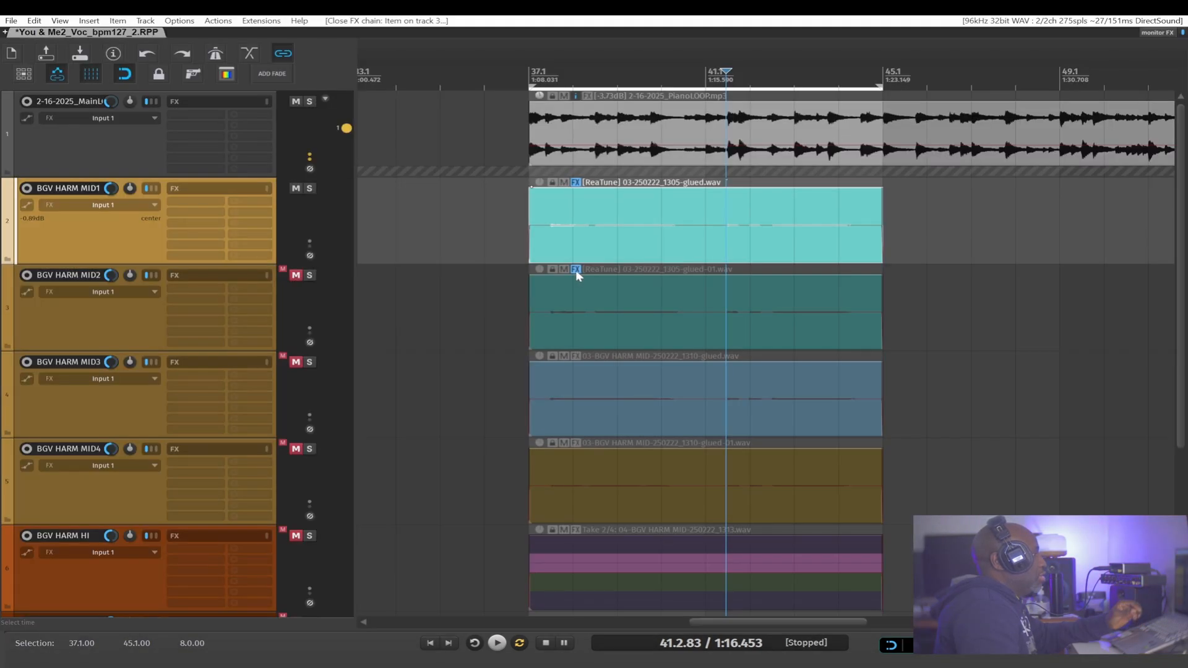
left_click_drag(576, 269, 568, 294)
left_click_drag(565, 402, 566, 400)
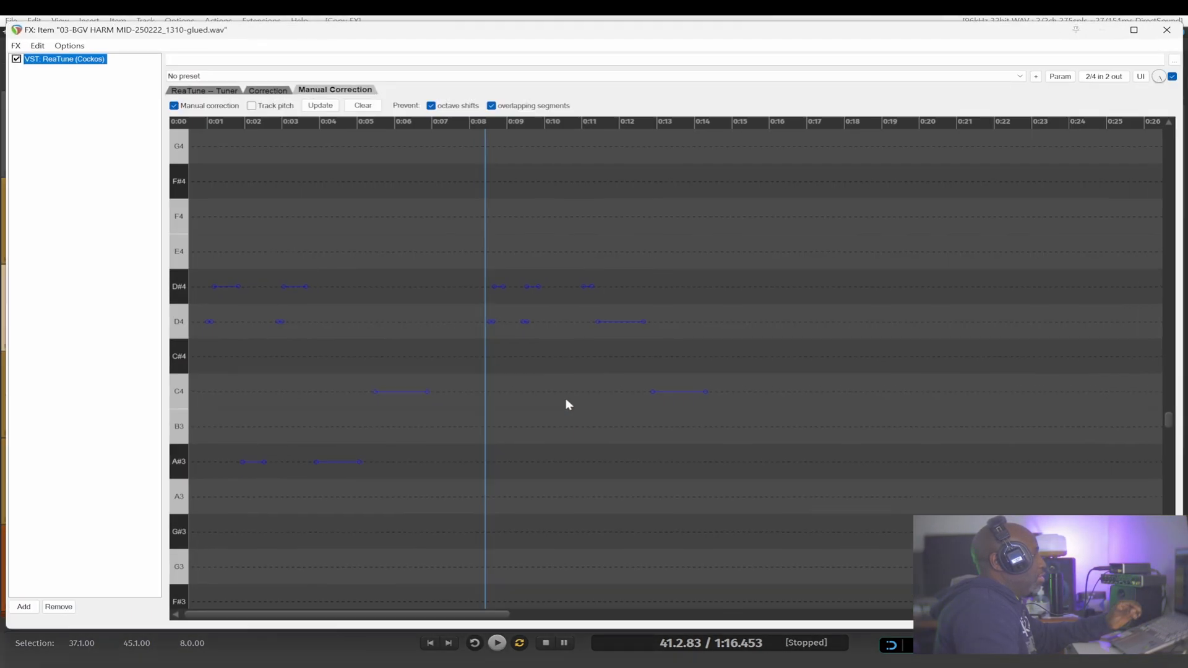
left_click(319, 110)
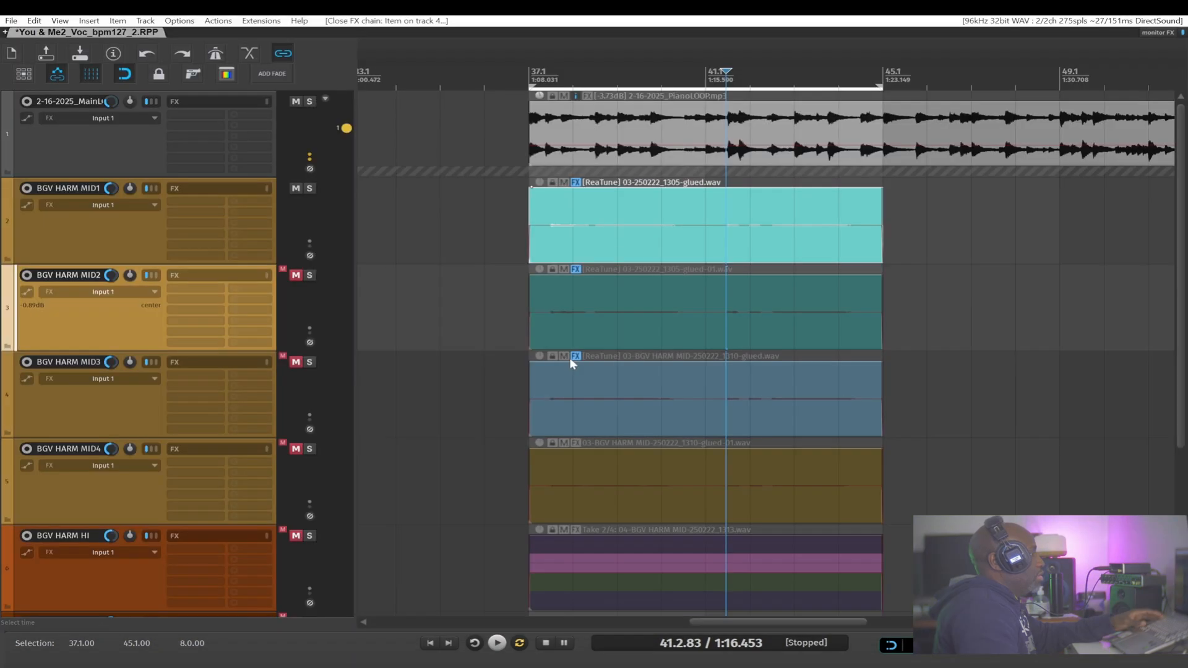
Step: Copy ReaTune from the BGV HARM MID3 item to the MID4 item and update MID4's detected pitch curve
left_click_drag(574, 357, 576, 389)
left_click_drag(576, 495, 576, 496)
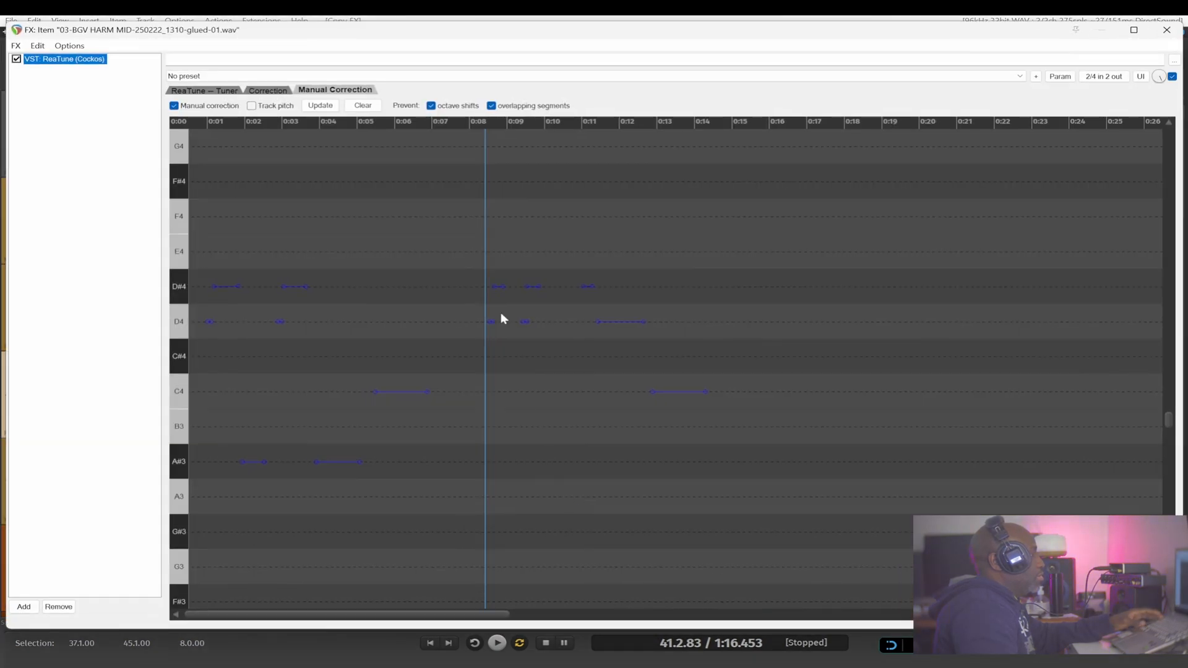
left_click(325, 109)
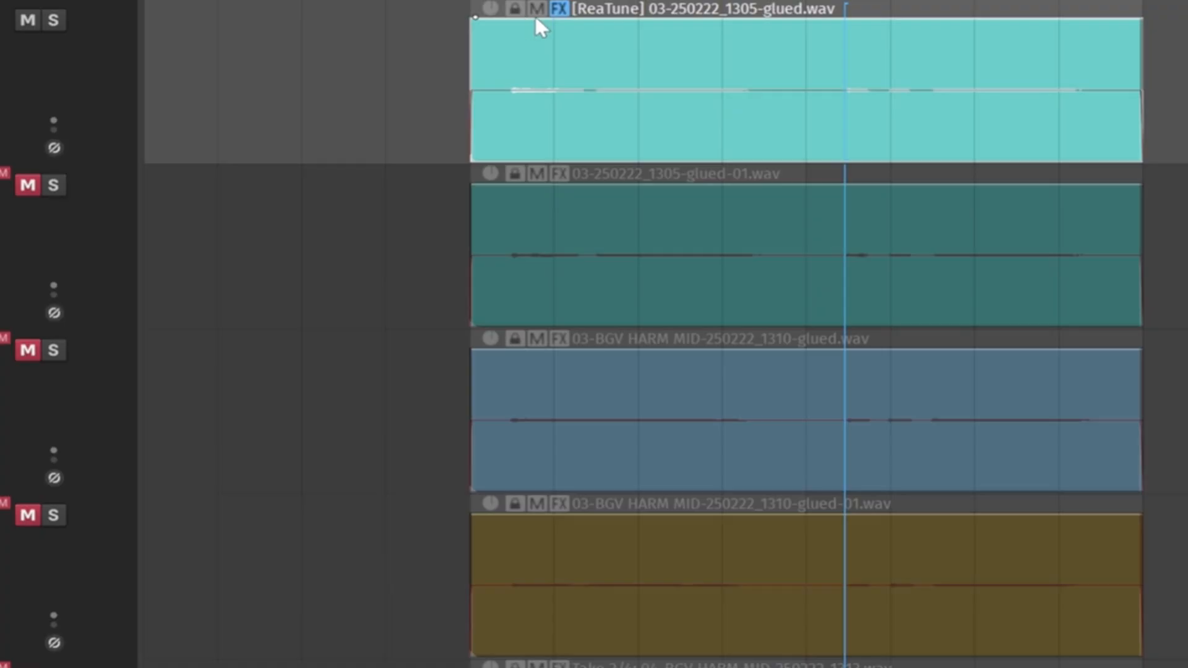
left_click_drag(557, 6, 549, 429)
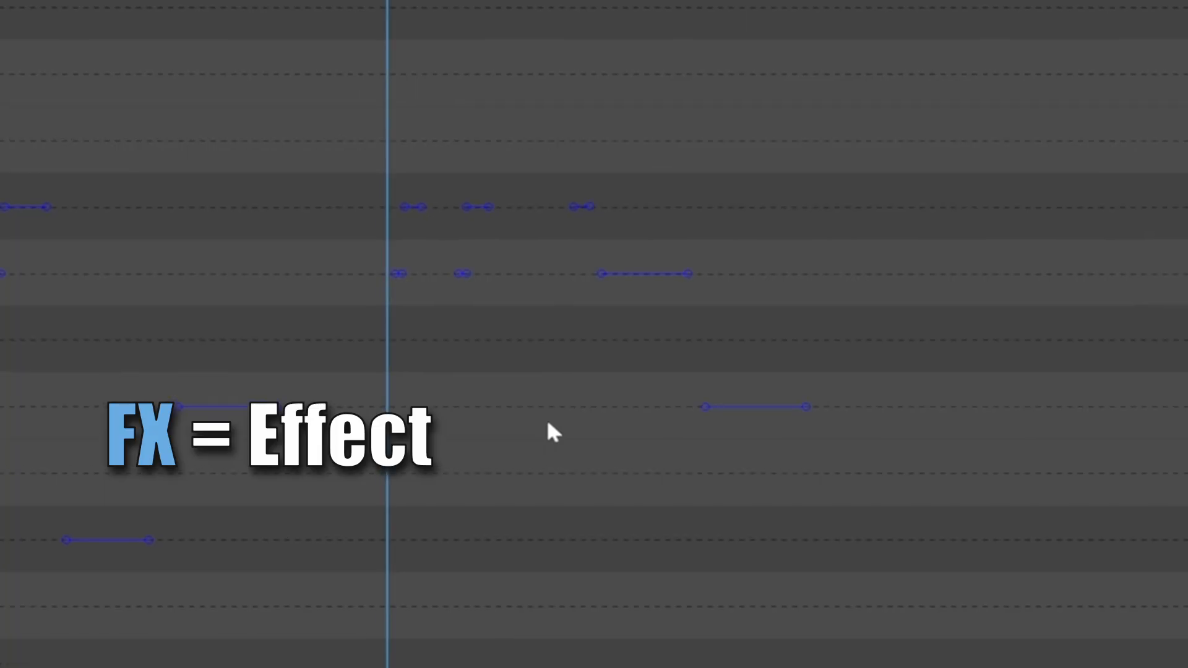
left_click_drag(558, 336, 558, 592)
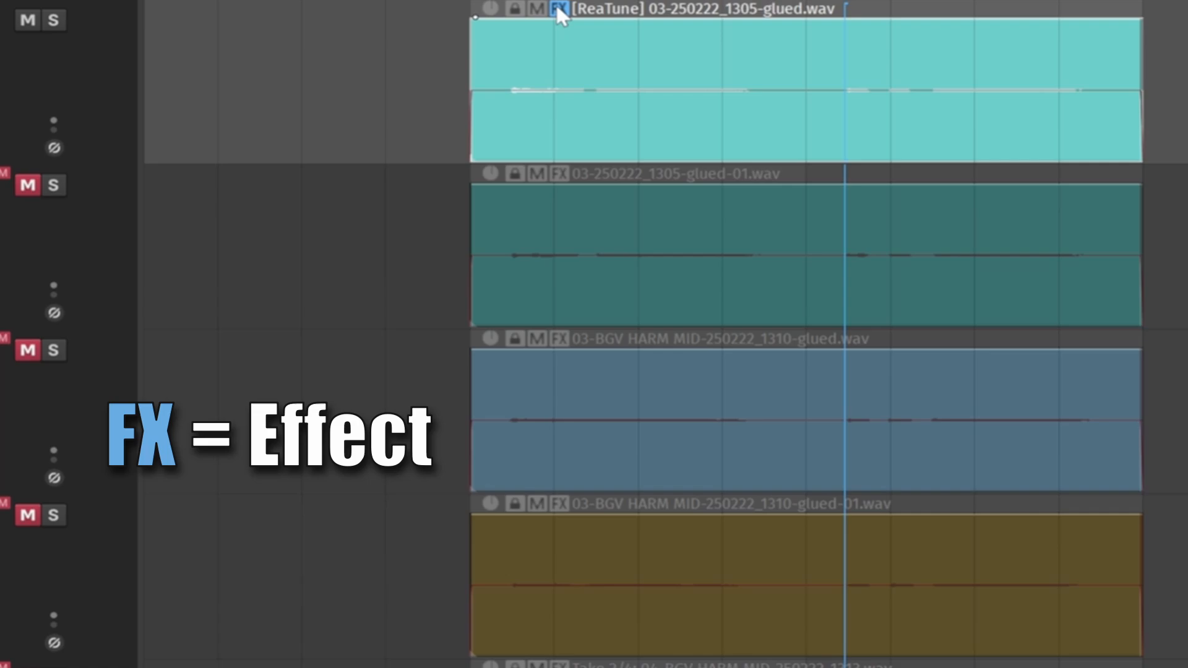
left_click_drag(556, 4, 547, 426)
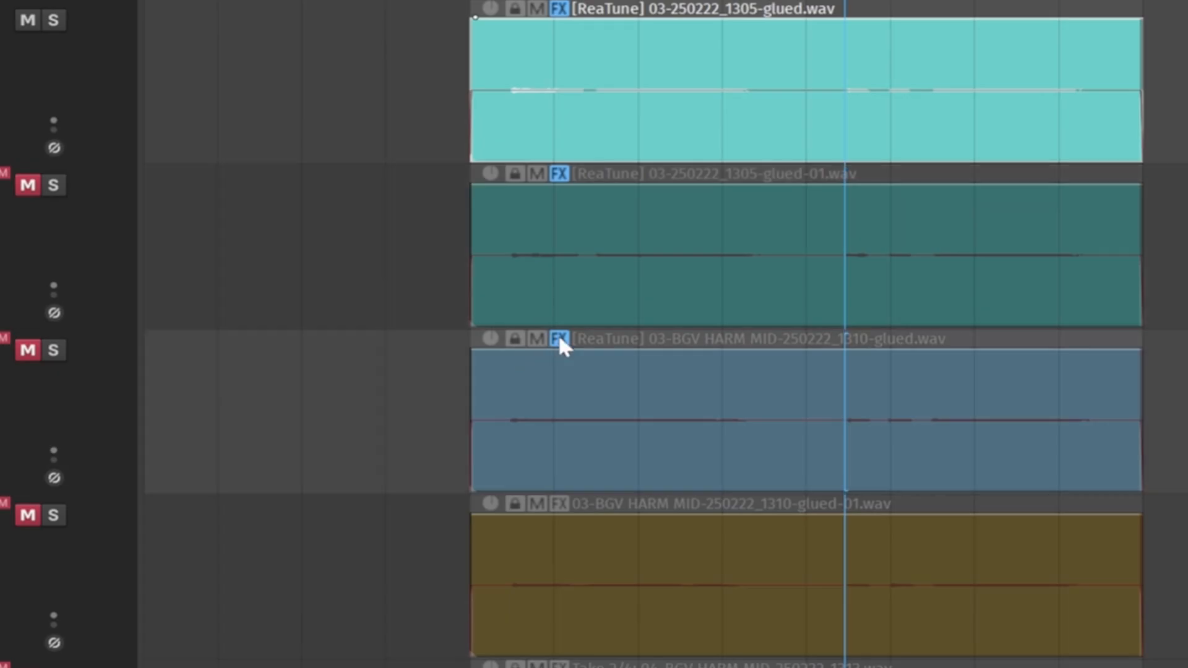
left_click_drag(560, 341, 559, 600)
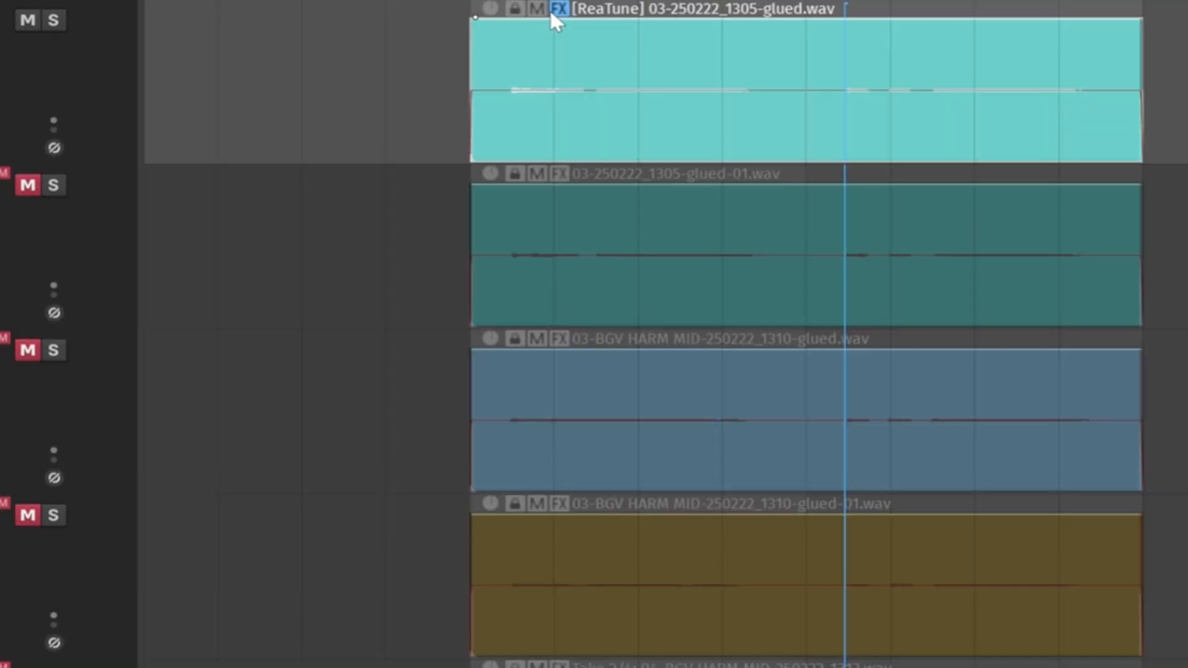
left_click_drag(556, 5, 565, 213)
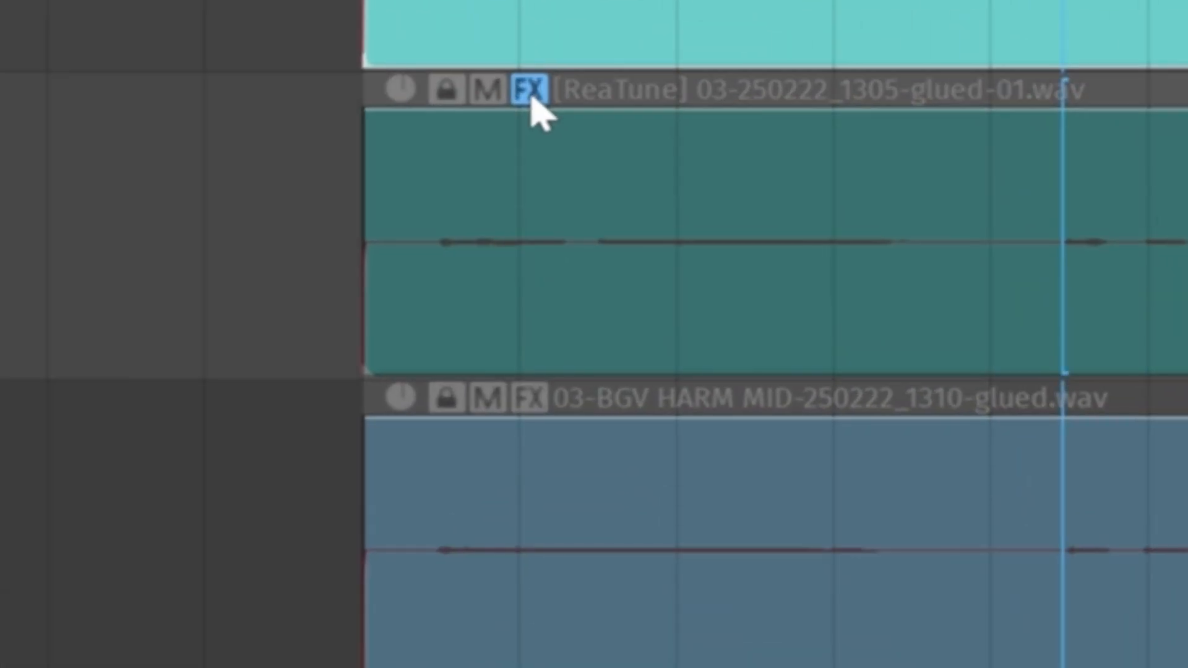
left_click_drag(550, 154, 530, 470)
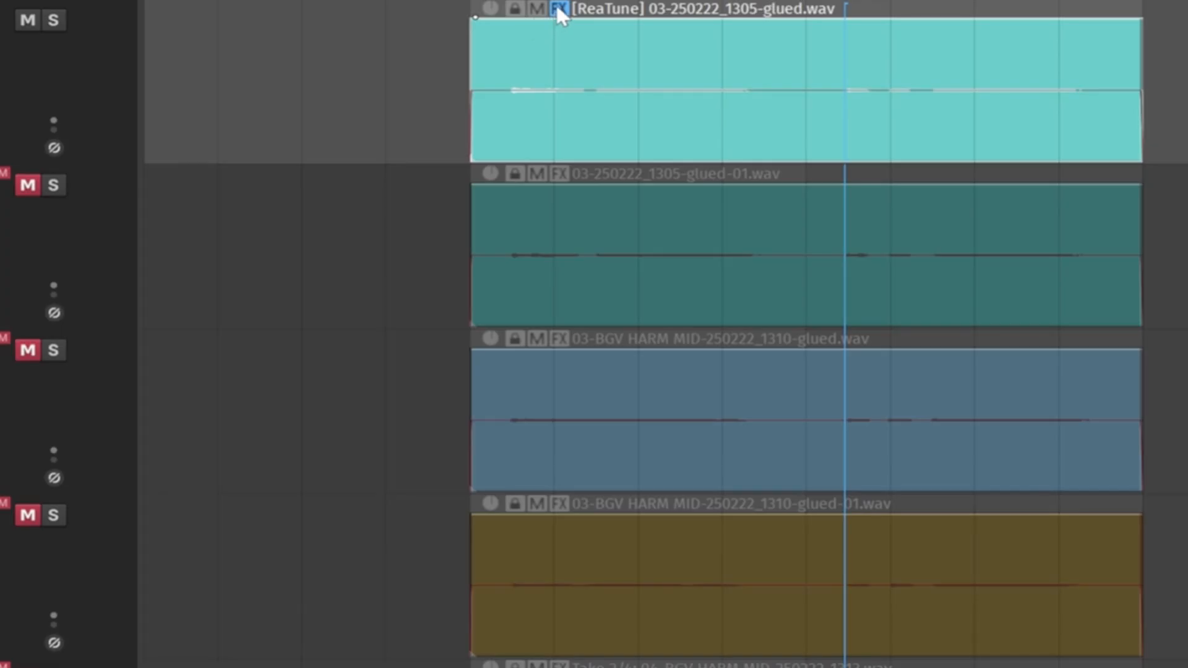
left_click_drag(556, 6, 559, 240)
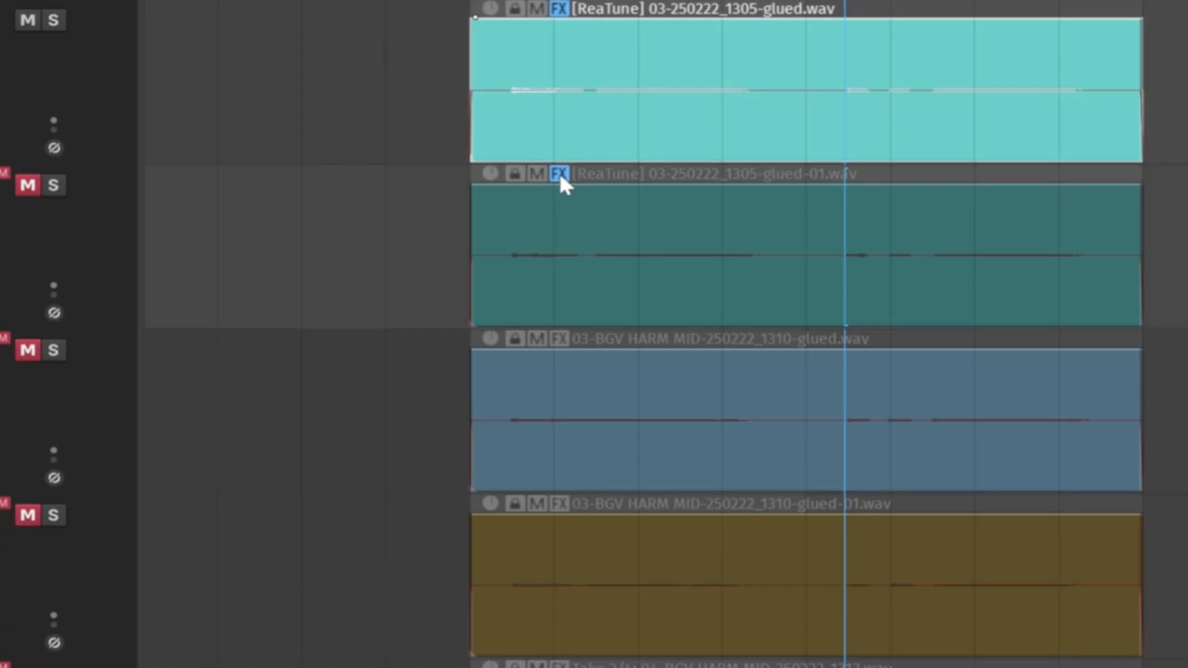
Step: Copy the ReaTune effect from the BGV HARM MID1 item to MID2, from MID2 to MID3, and from MID3 to MID4
left_click_drag(562, 183, 543, 437)
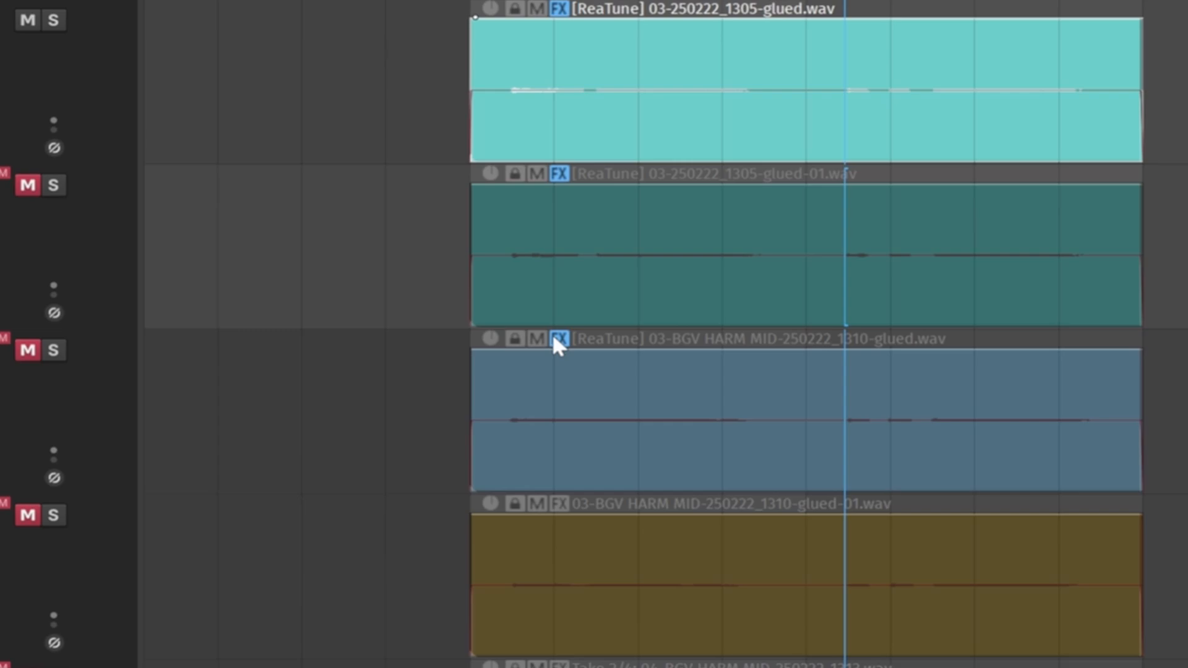
left_click_drag(554, 337, 559, 411)
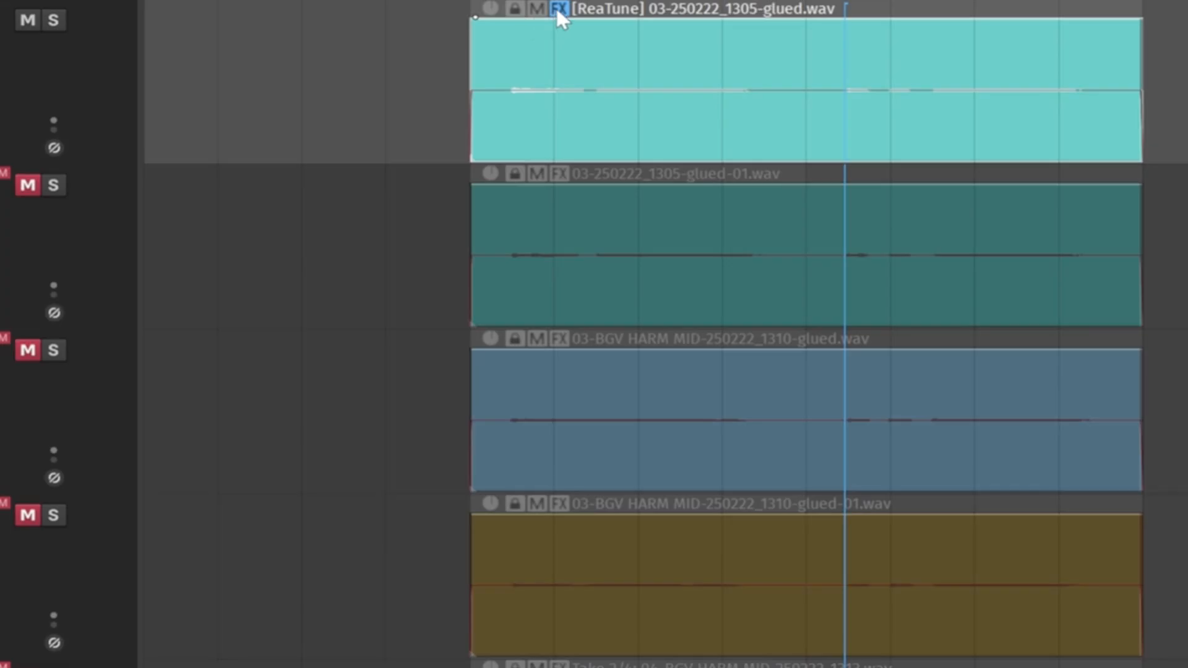
left_click_drag(559, 12, 561, 257)
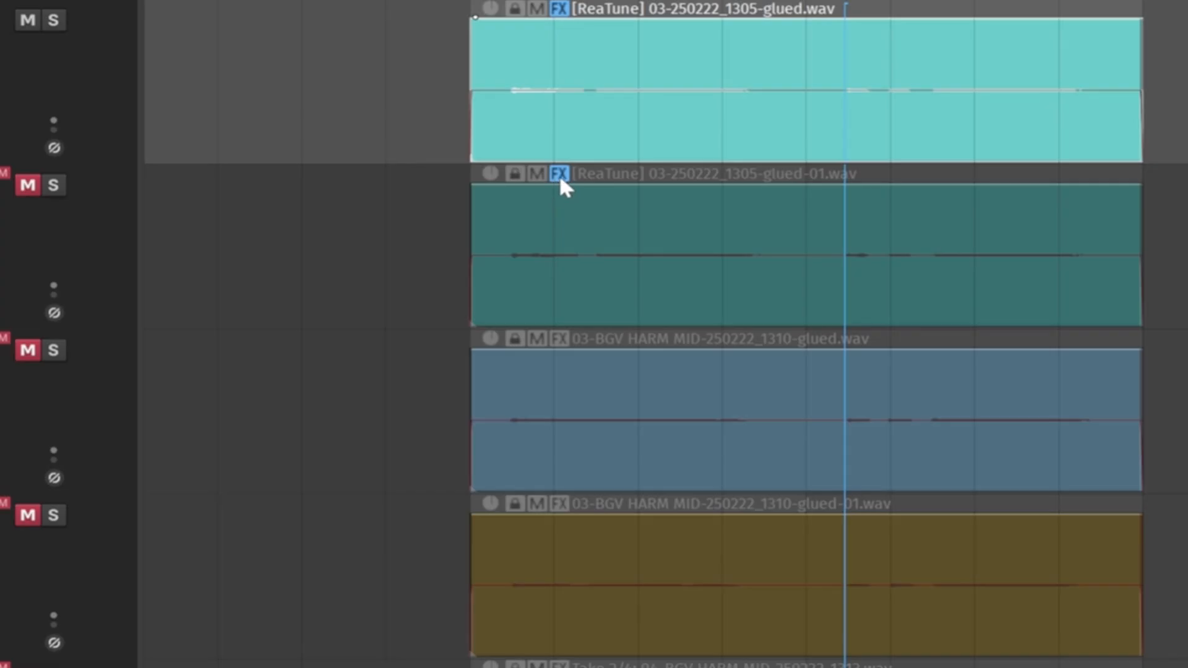
left_click_drag(559, 174, 538, 423)
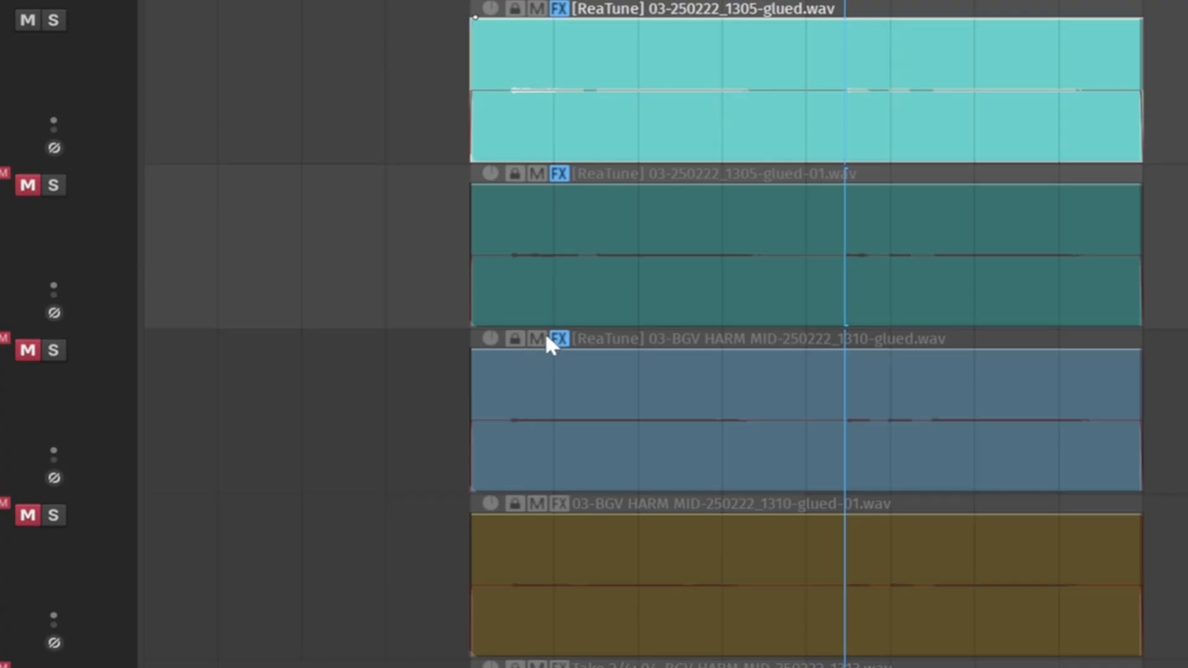
left_click_drag(558, 334, 558, 594)
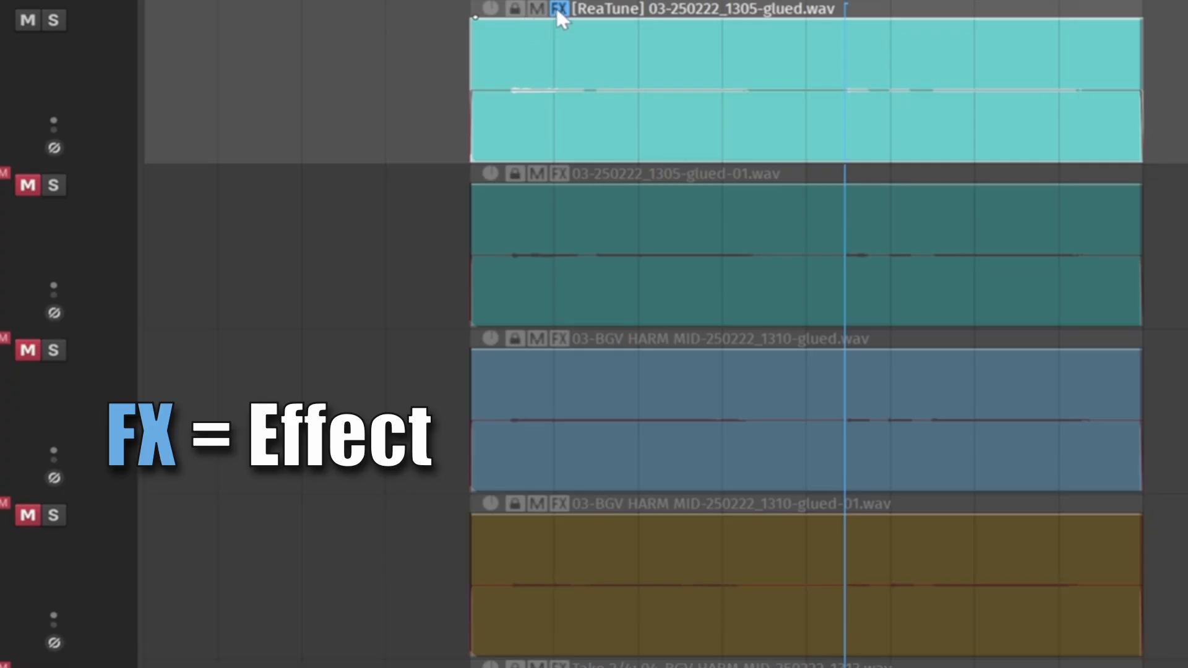
left_click_drag(557, 10, 560, 254)
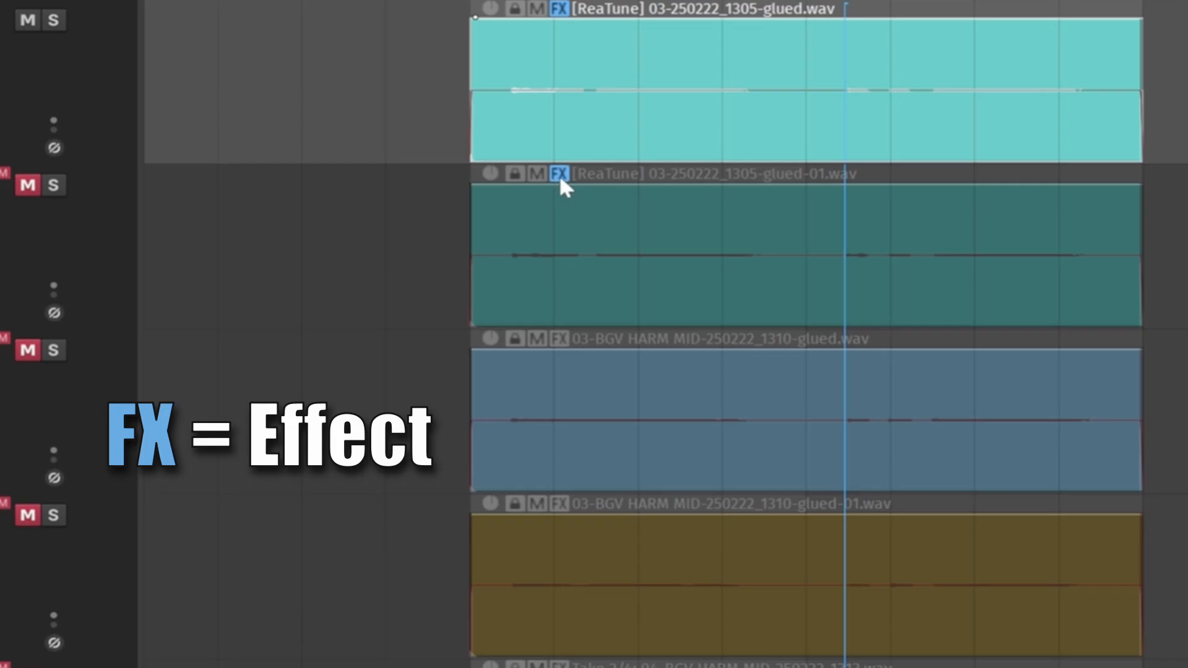
left_click_drag(559, 174, 543, 437)
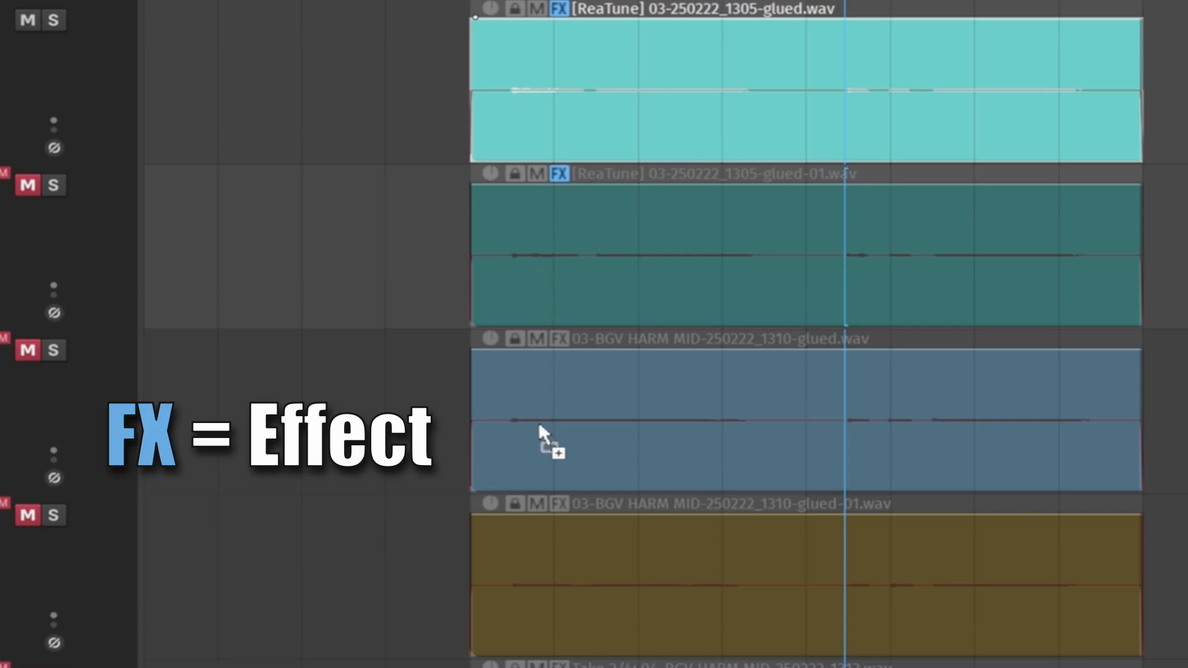
left_click_drag(543, 437, 544, 433)
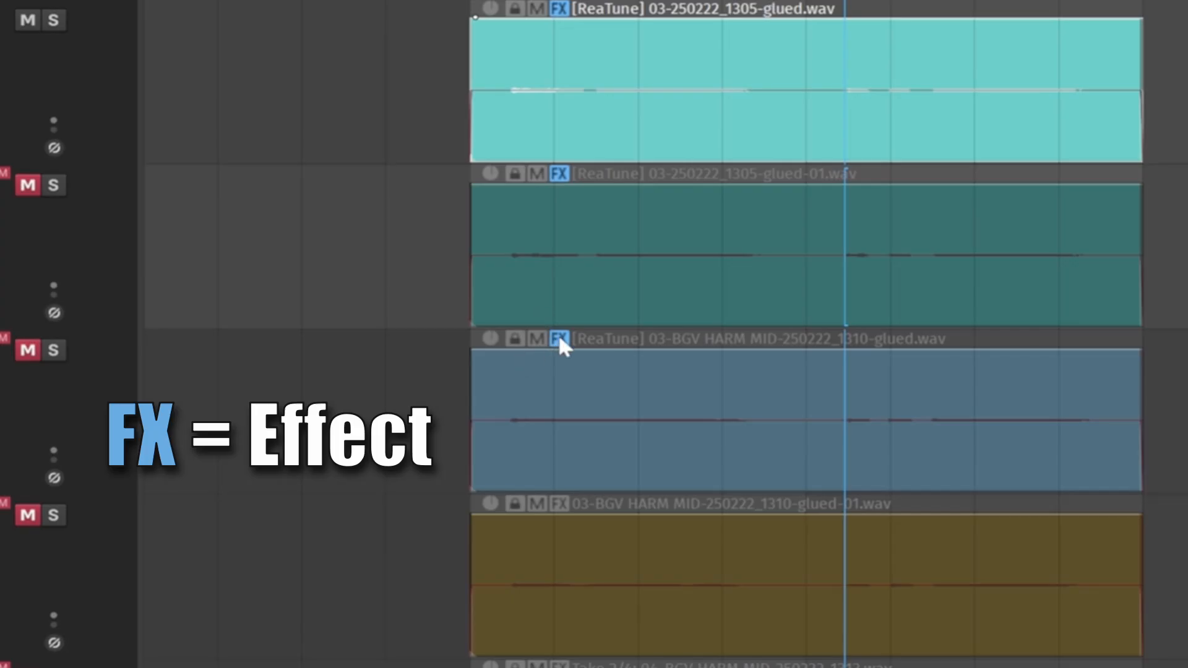
left_click_drag(560, 339, 559, 570)
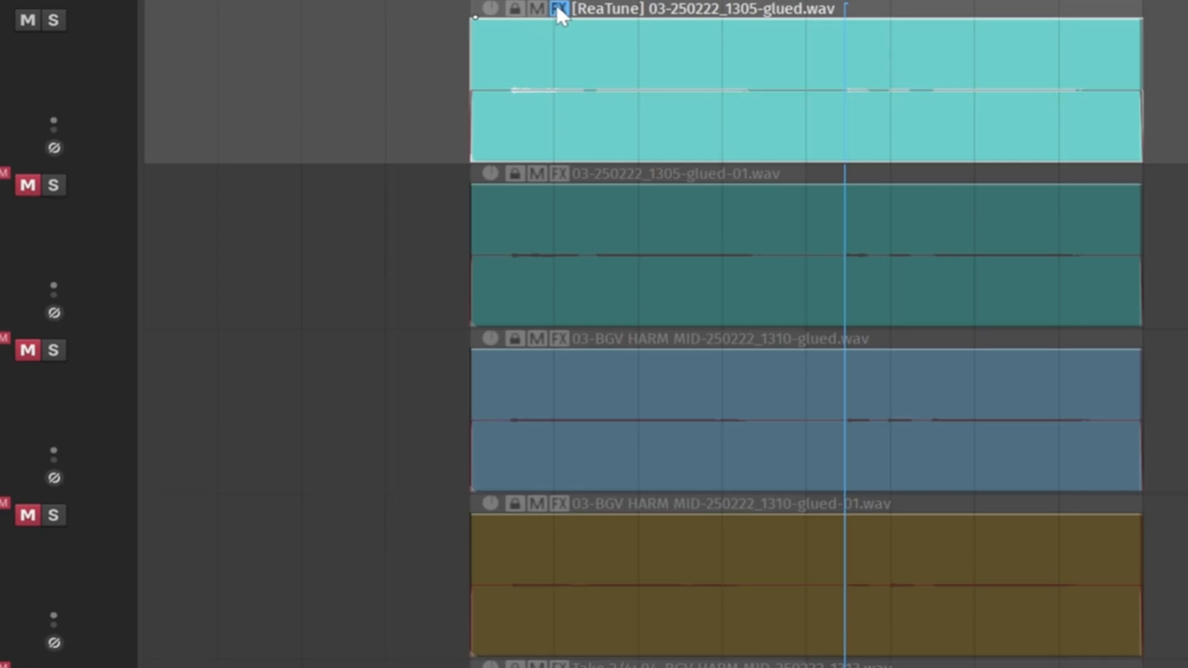
left_click_drag(556, 3, 563, 257)
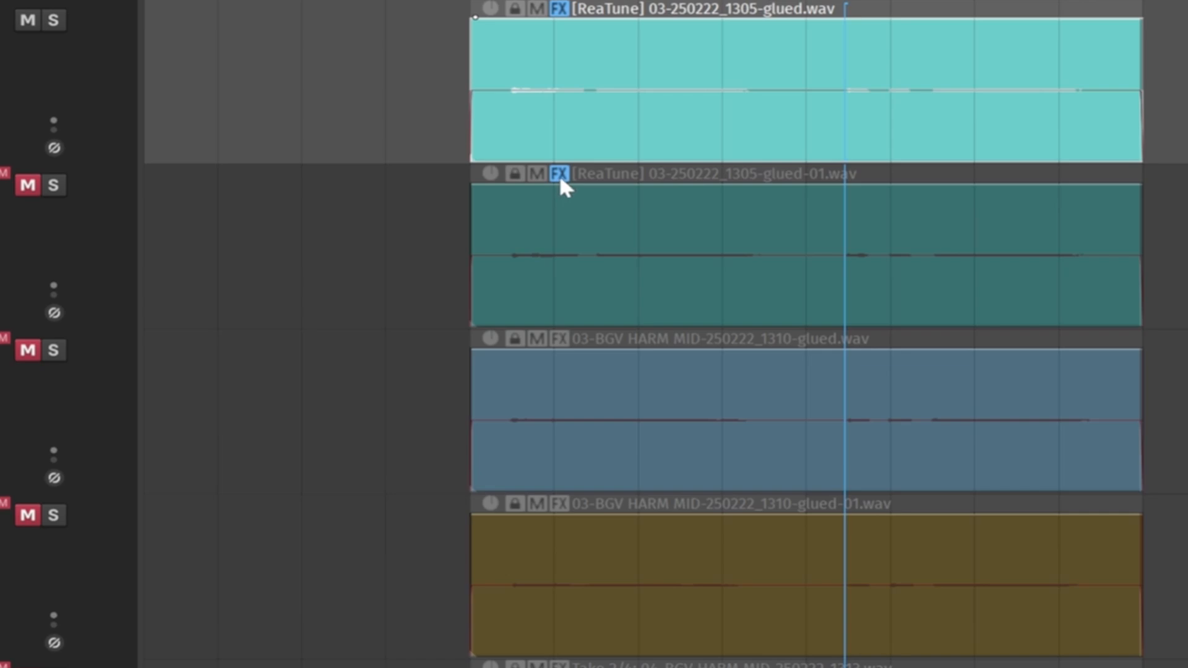
left_click_drag(559, 175, 544, 438)
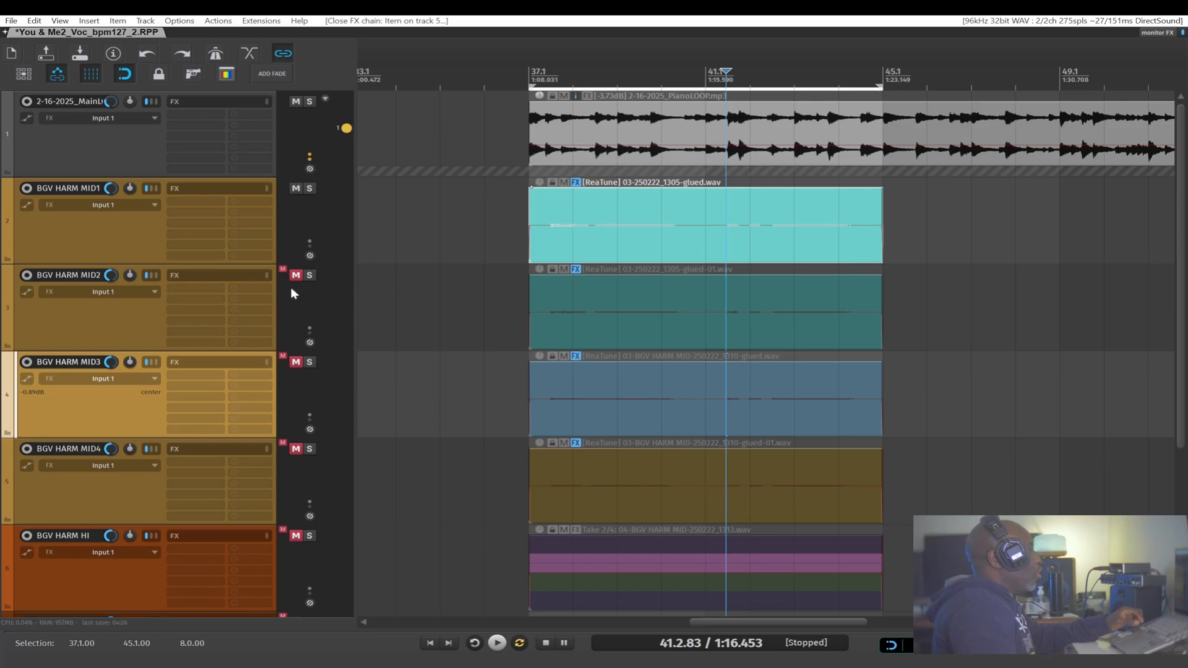
Step: Unmute the BGV HARM MID2, MID3 and MID4 tracks and play the harmonies from 37.1
left_click_drag(297, 277, 295, 451)
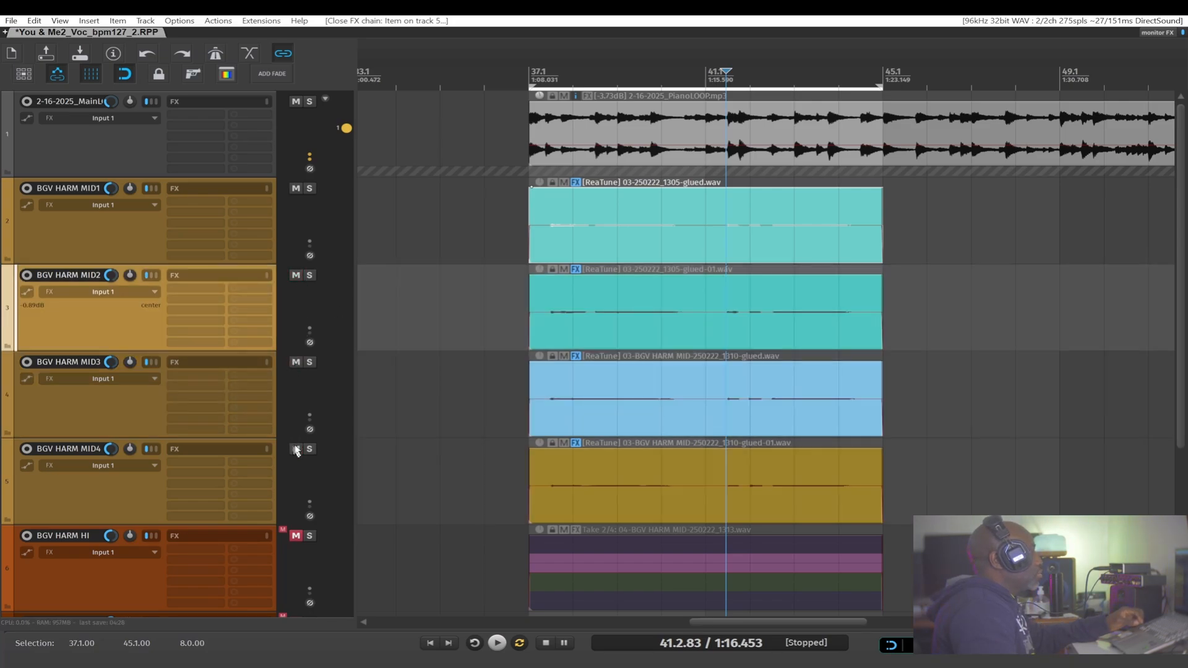
left_click(531, 64)
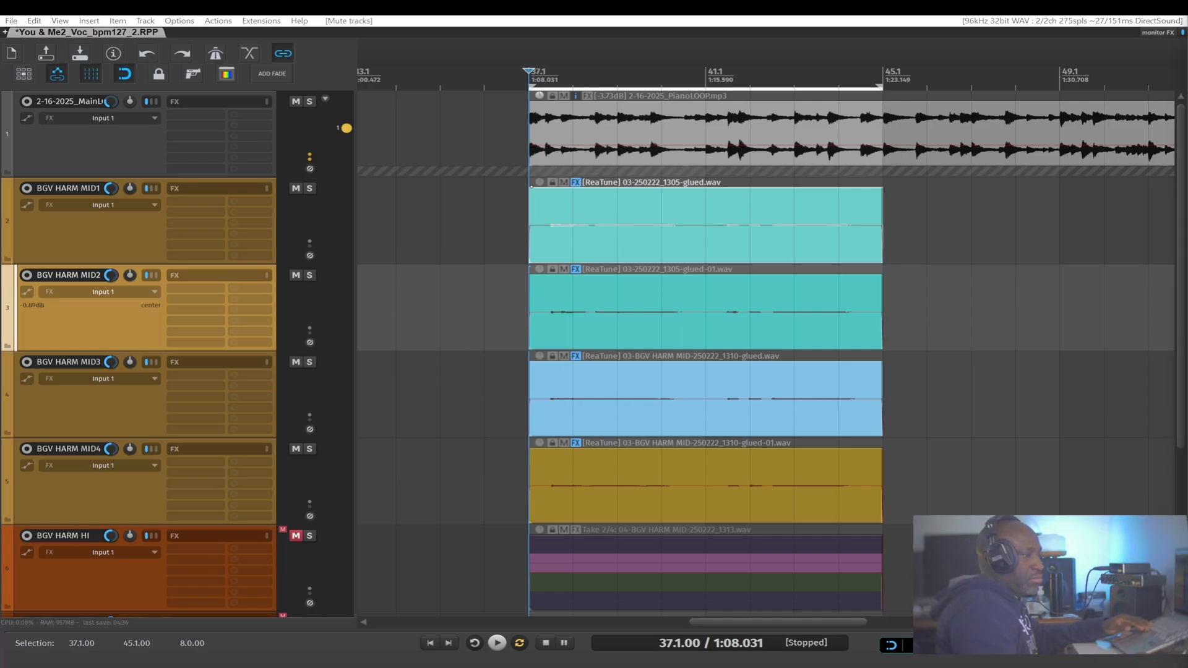
key("space")
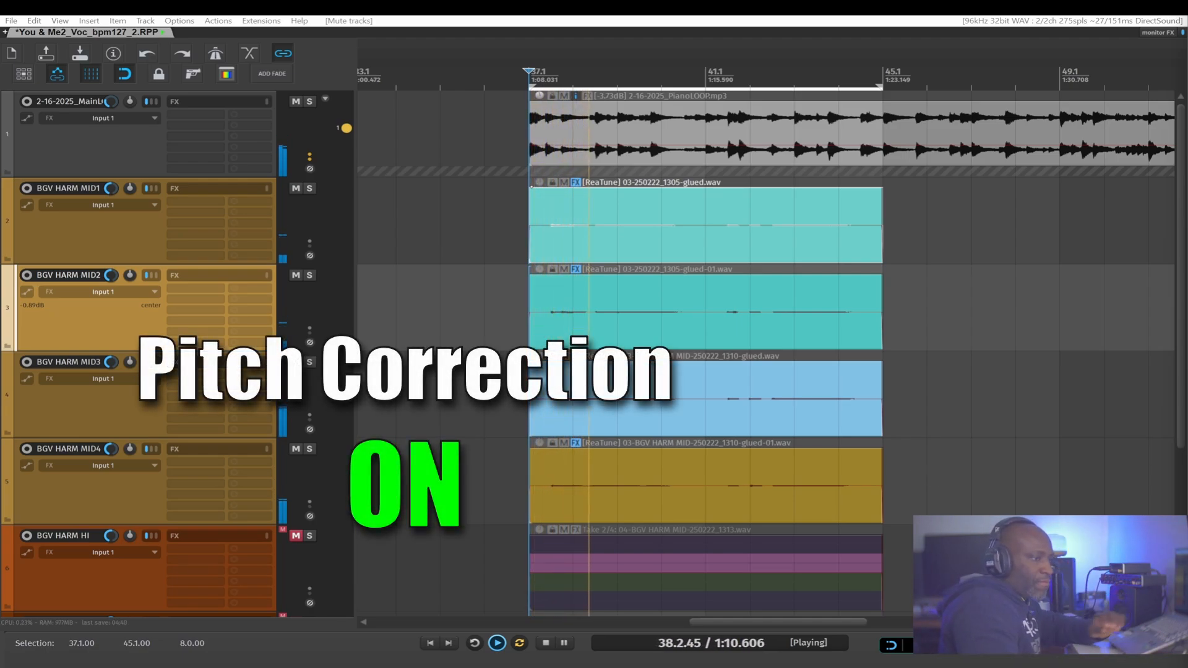
Step: Pan BGV HARM MID1 100% left, MID2 100% right, MID3 90% left and MID4 100% right, using the mixer
left_click_drag(129, 188, 129, 241)
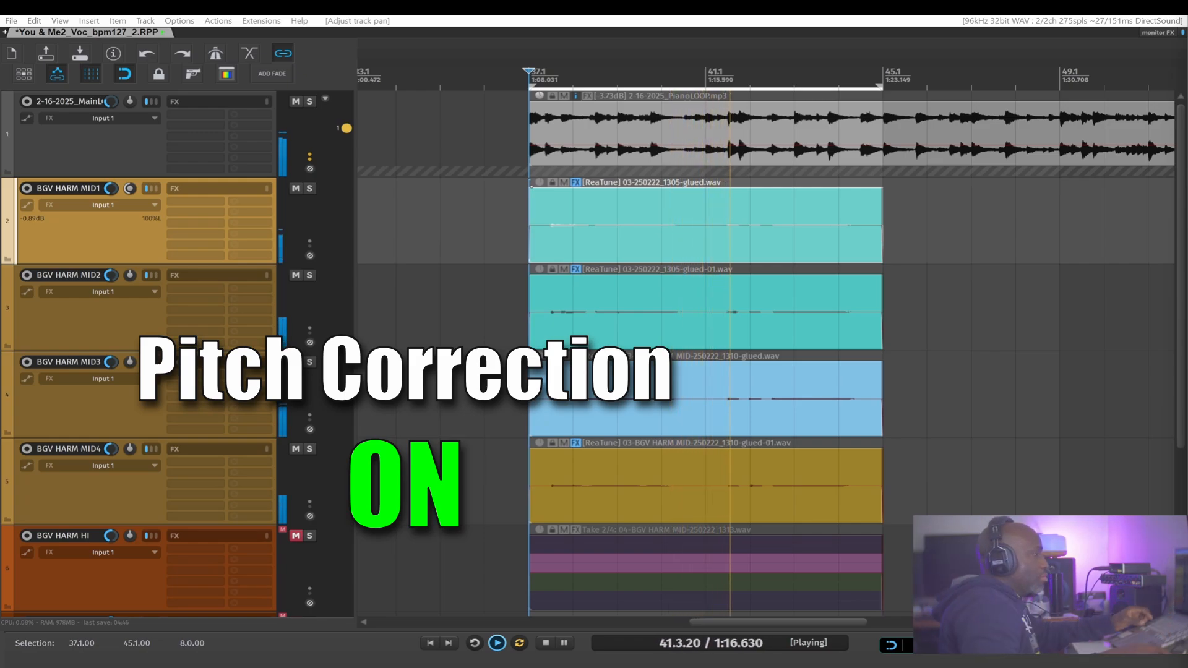
left_click_drag(1187, 83, 438, 30)
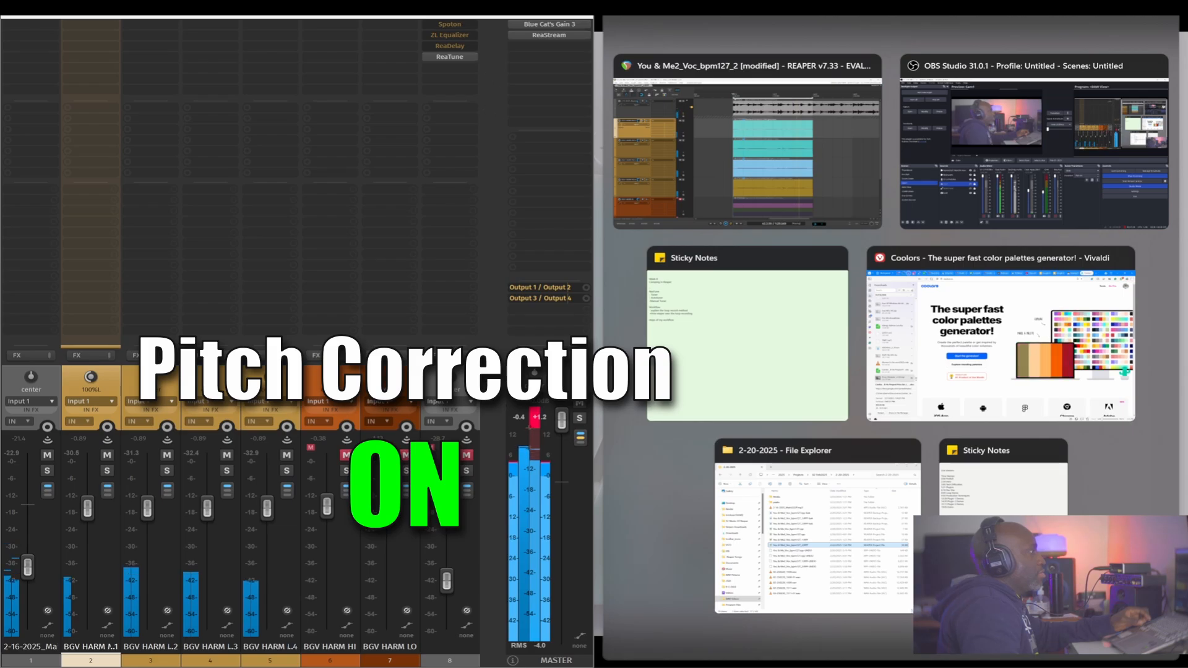
left_click_drag(526, 8, 619, 1)
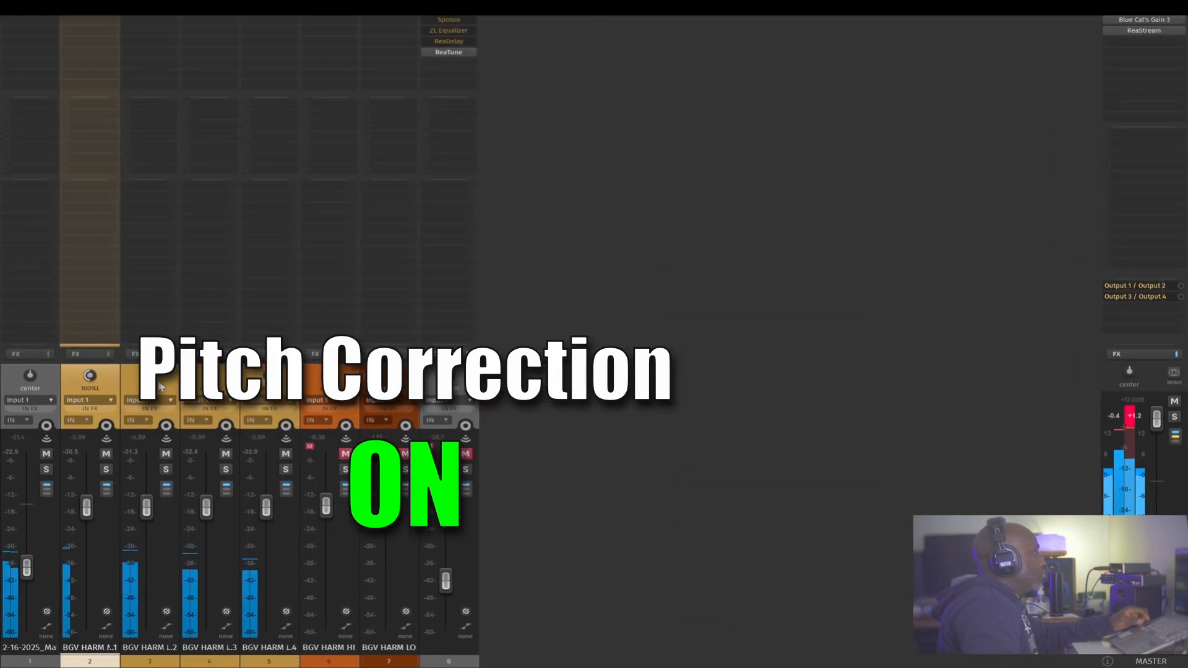
left_click_drag(156, 379, 155, 334)
left_click_drag(210, 378, 211, 420)
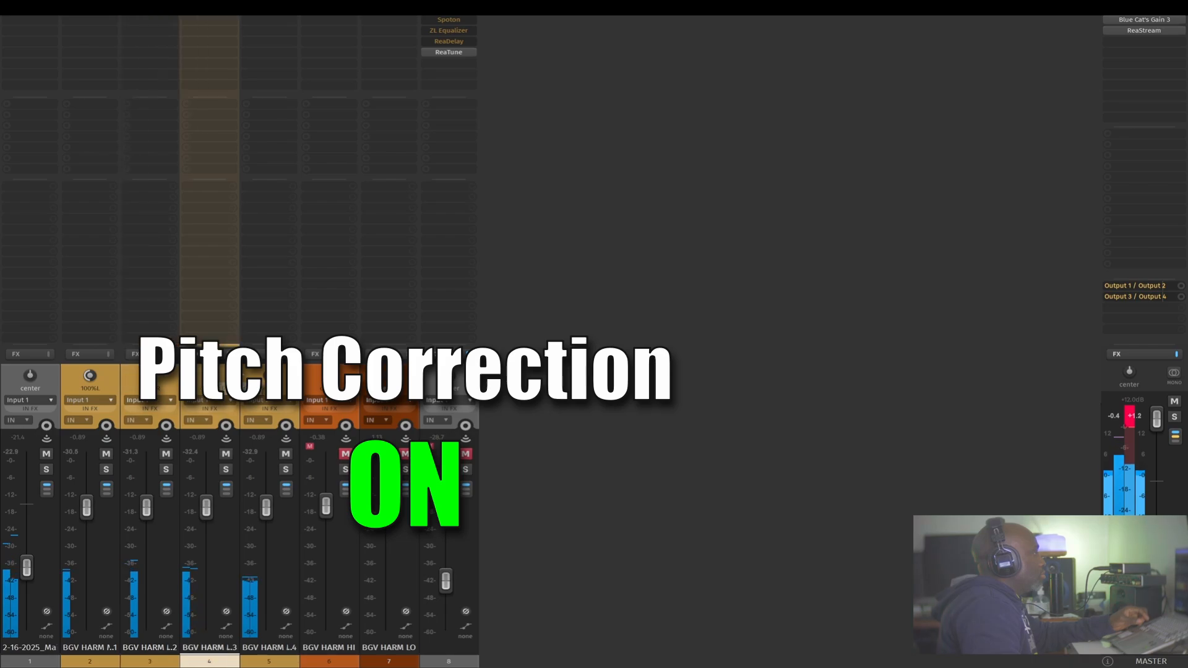
left_click_drag(269, 376, 269, 340)
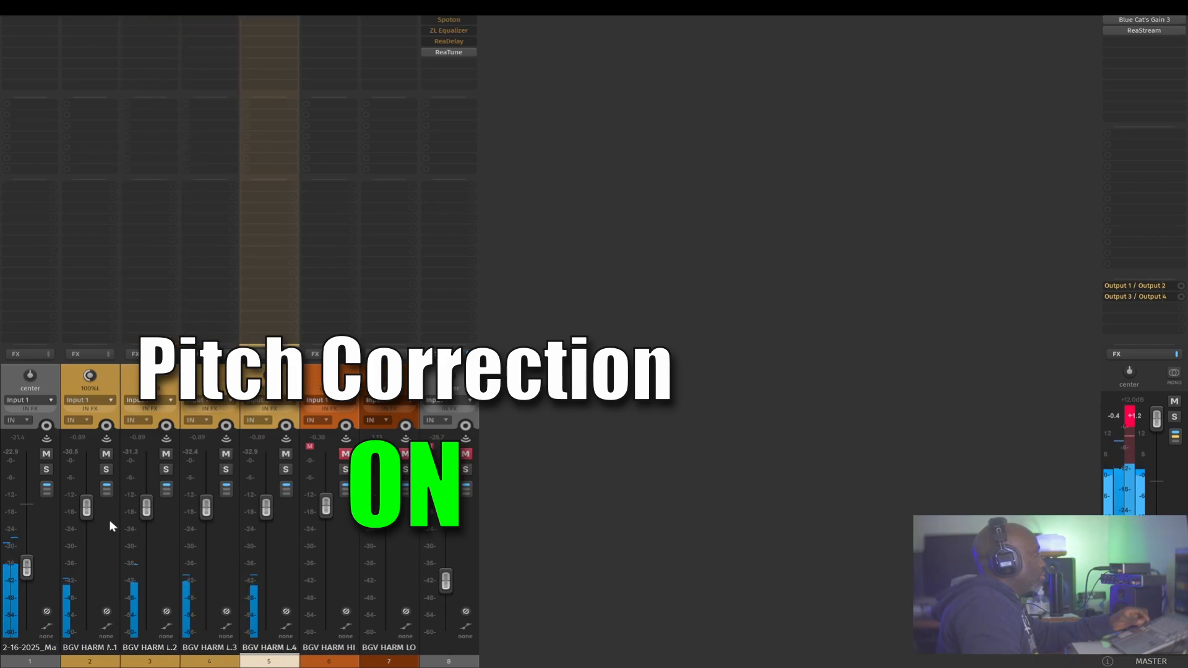
Step: Lower the volume of BGV HARM MID1 to about -10.6 dB and of MID2, MID3 and MID4 to about -8 dB
left_click_drag(86, 508, 86, 533)
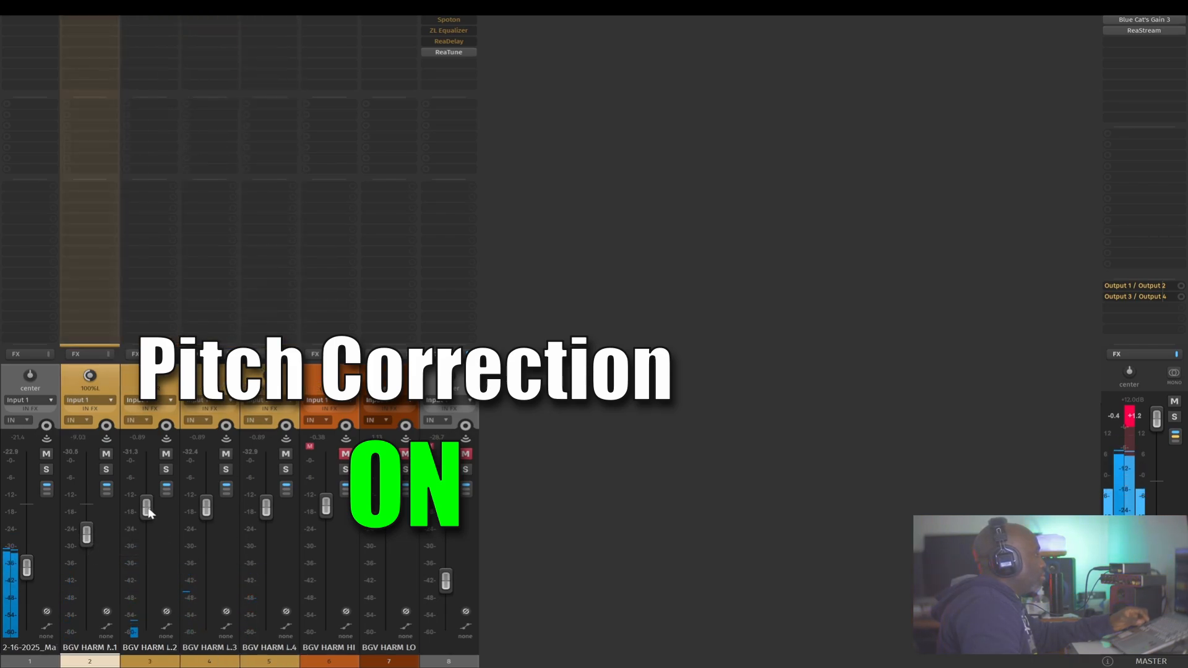
left_click_drag(148, 508, 86, 529)
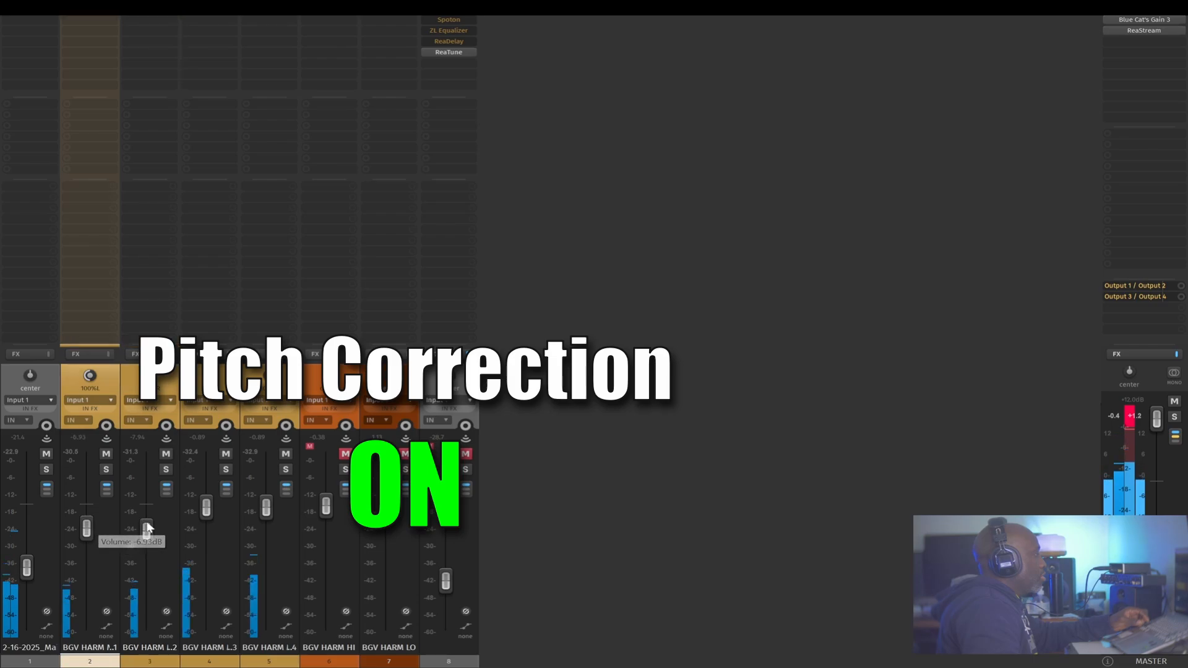
left_click_drag(206, 509, 272, 539)
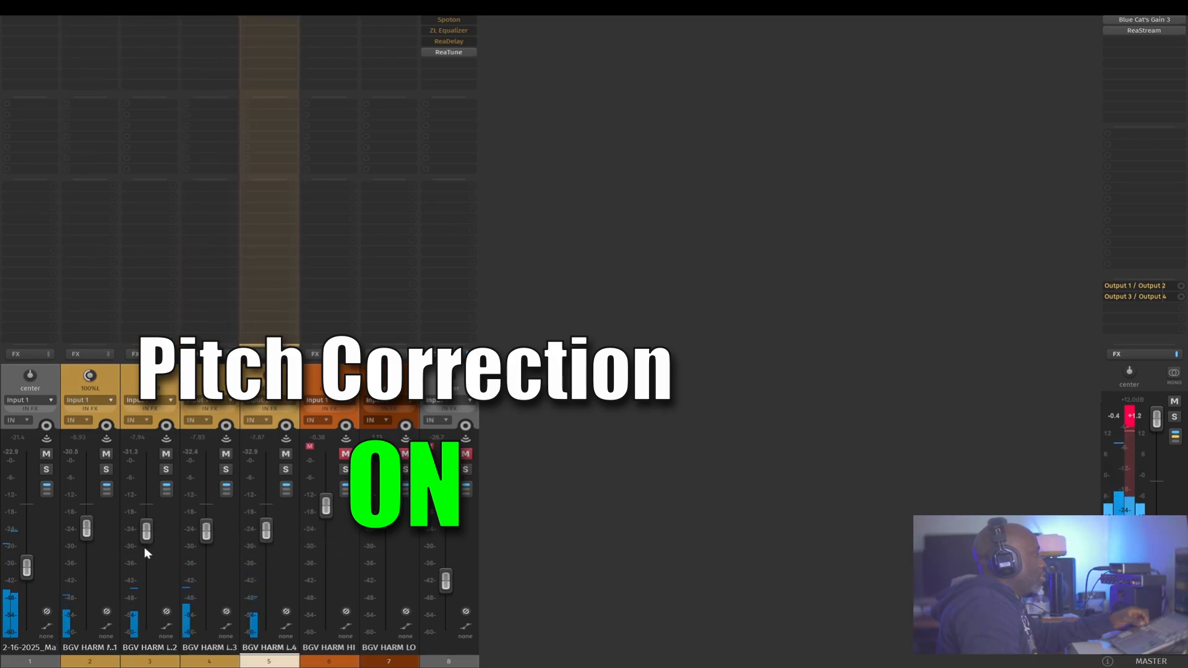
mouse_move(87, 528)
left_mouse_down()
mouse_move(87, 551)
mouse_move(98, 544)
left_mouse_up()
left_click(272, 557)
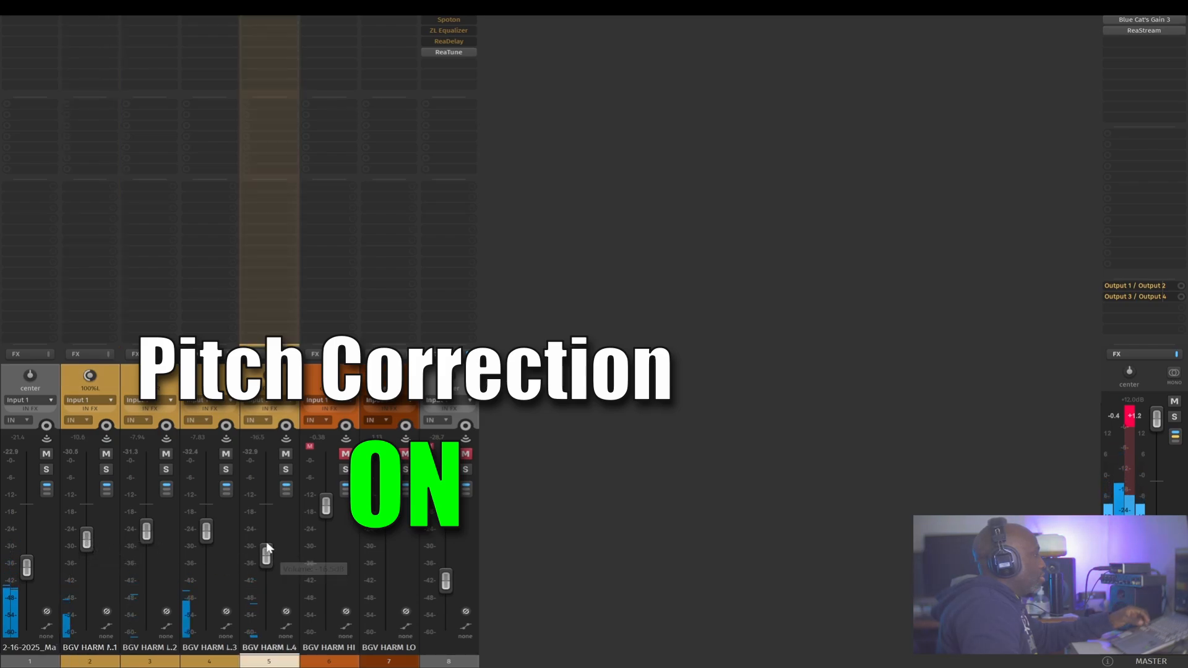
left_click_drag(262, 555, 274, 544)
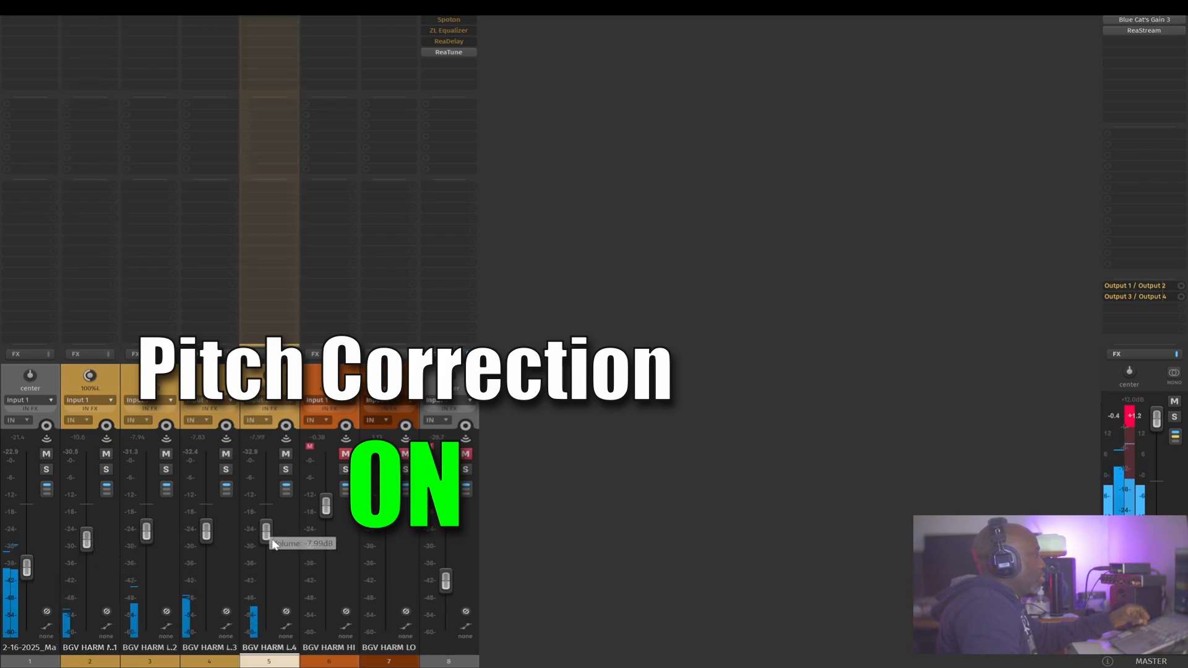
Step: Select BGV HARM MID1 through MID4, raise their volumes together until MID1 is at about -2.85 dB, and close the mixer
left_click(94, 555, "shift")
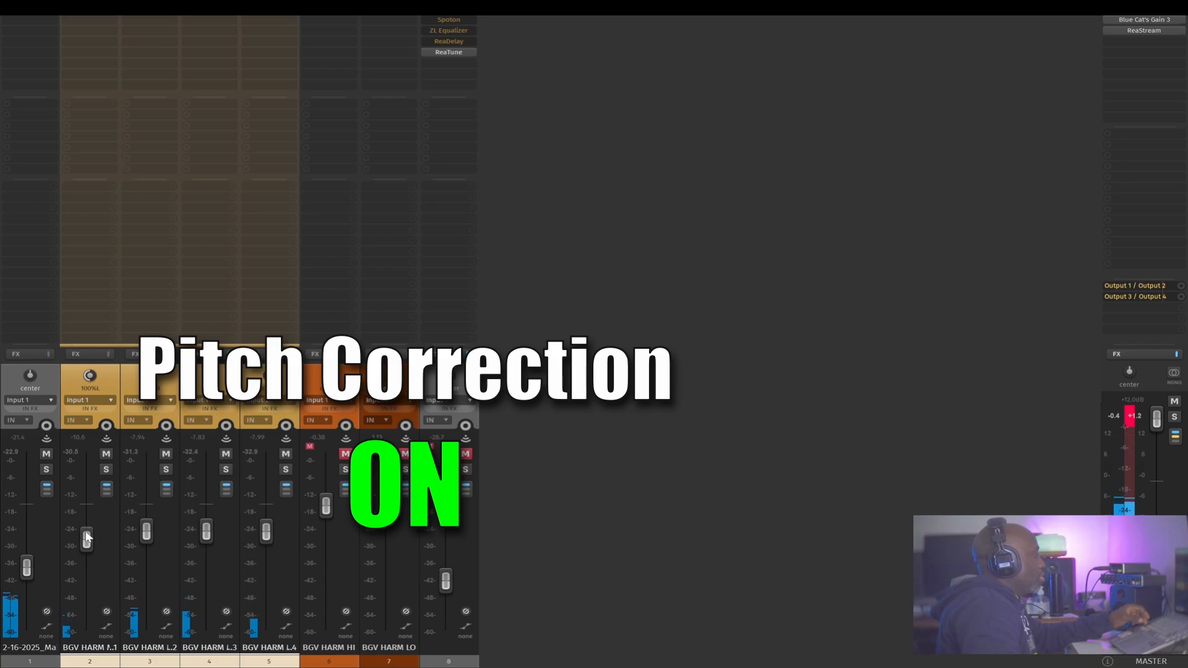
left_click_drag(87, 539, 91, 507)
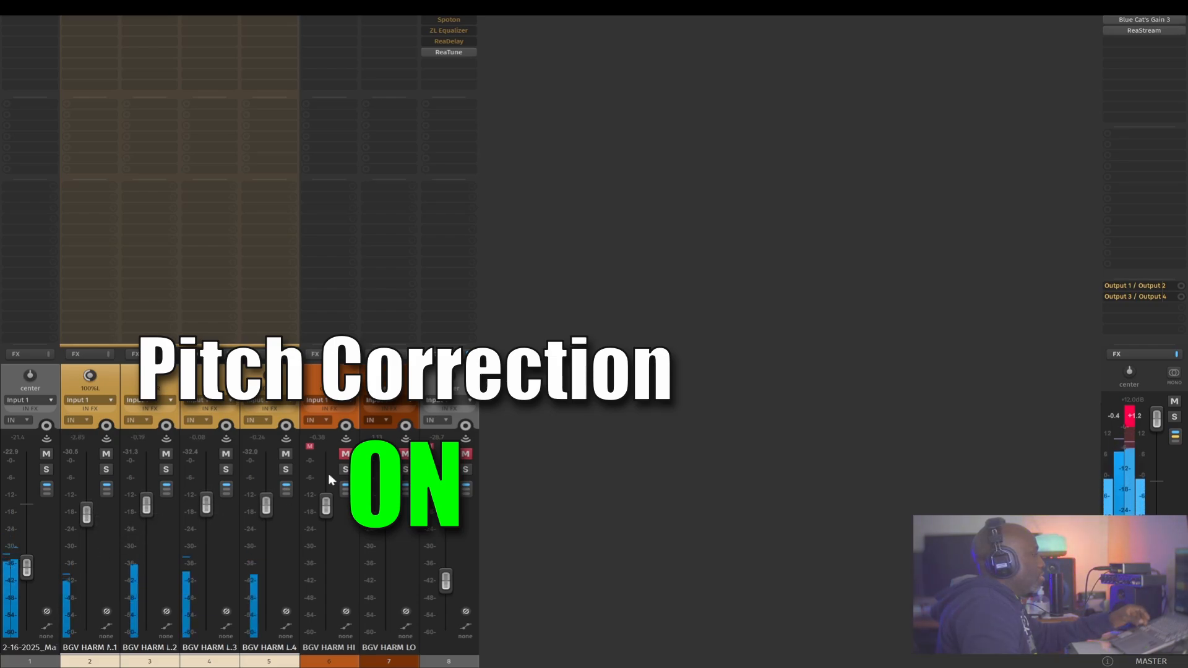
left_click(1169, 9)
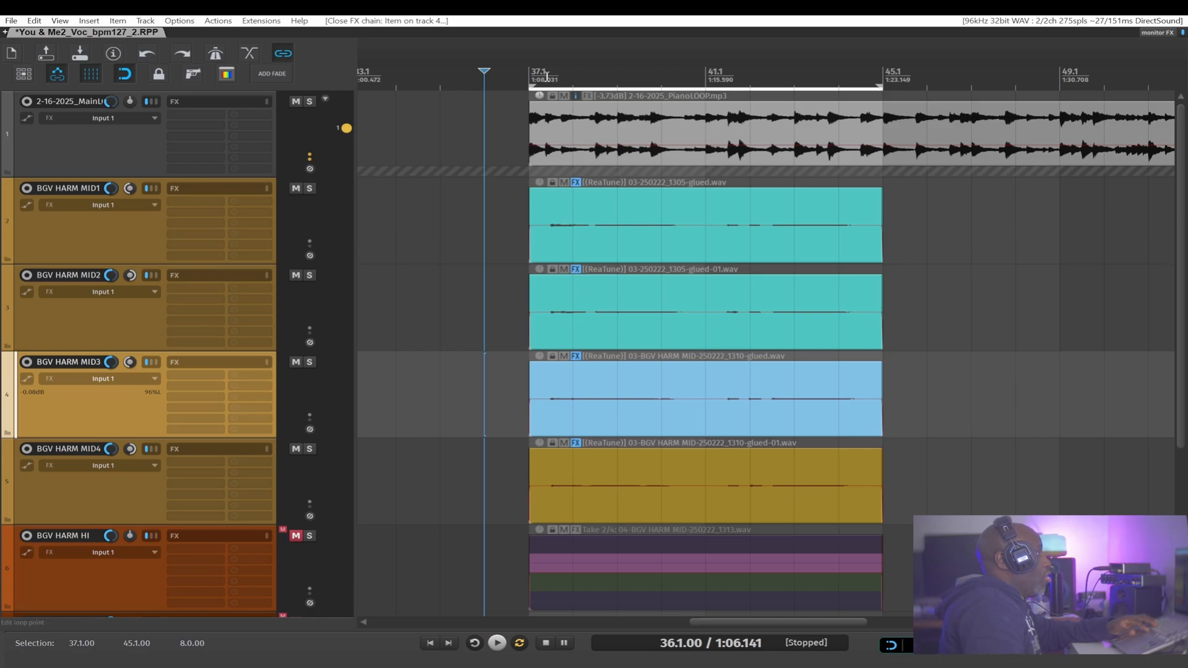
Step: Compare playback of the four panned harmonies with ReaTune bypassed and with ReaTune enabled
key("space")
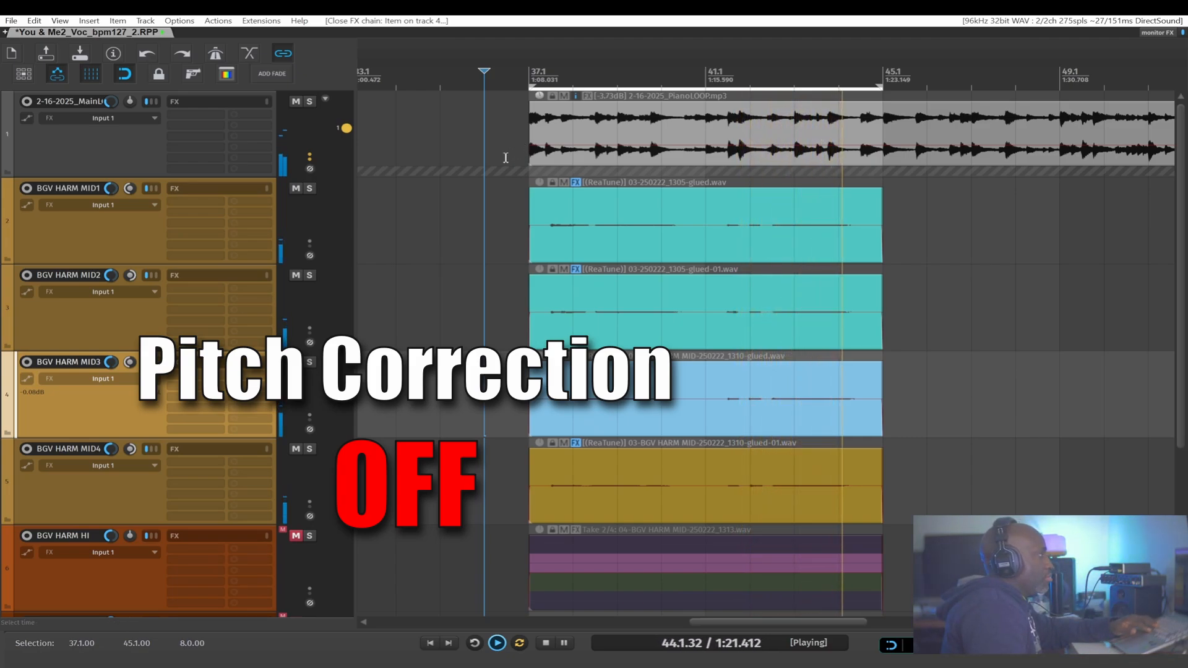
key("space")
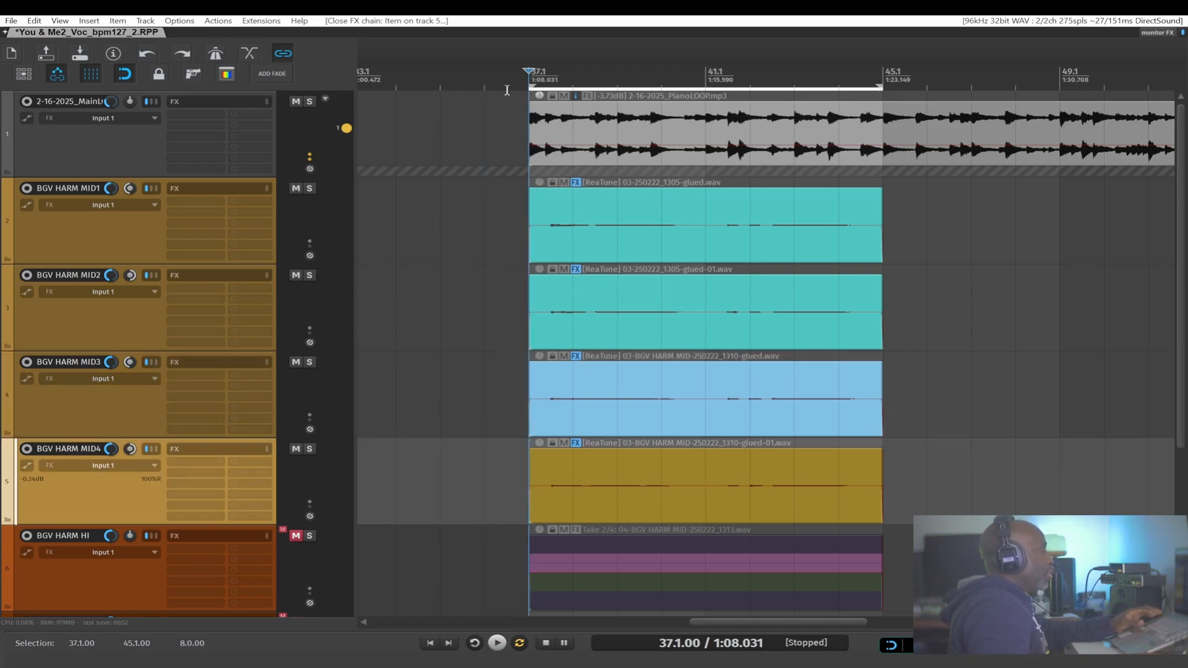
key("space")
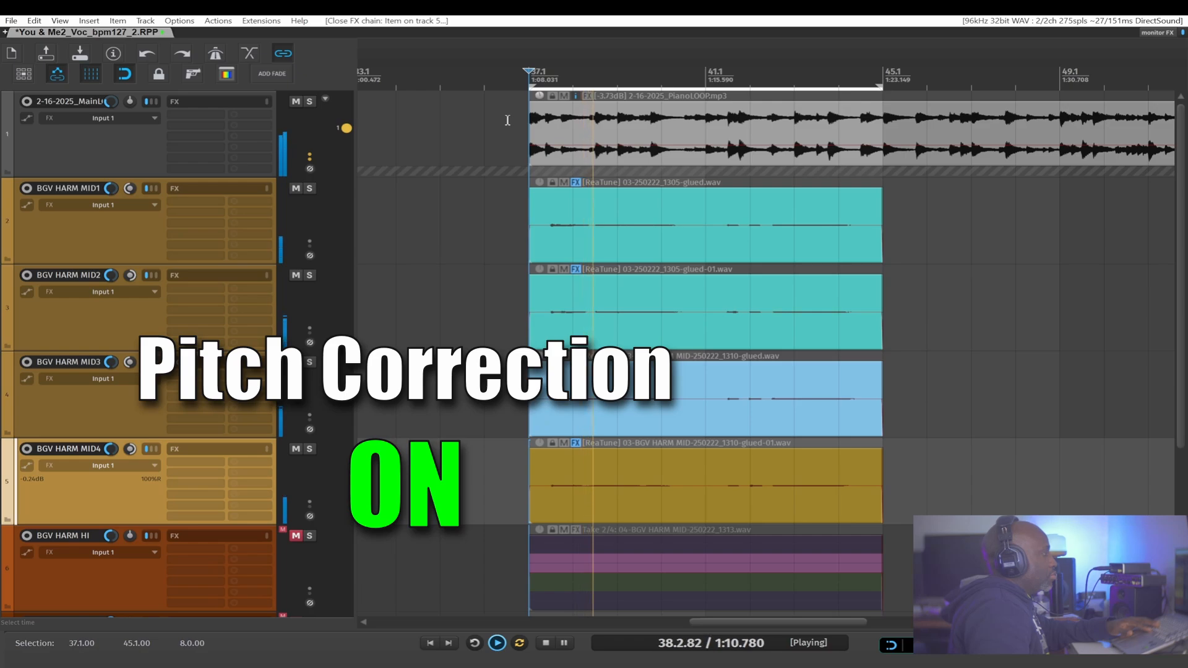
Step: Open and close the ReaTune window of each harmony item during playback, going from BGV HARM MID4 up to MID1
left_click(576, 443)
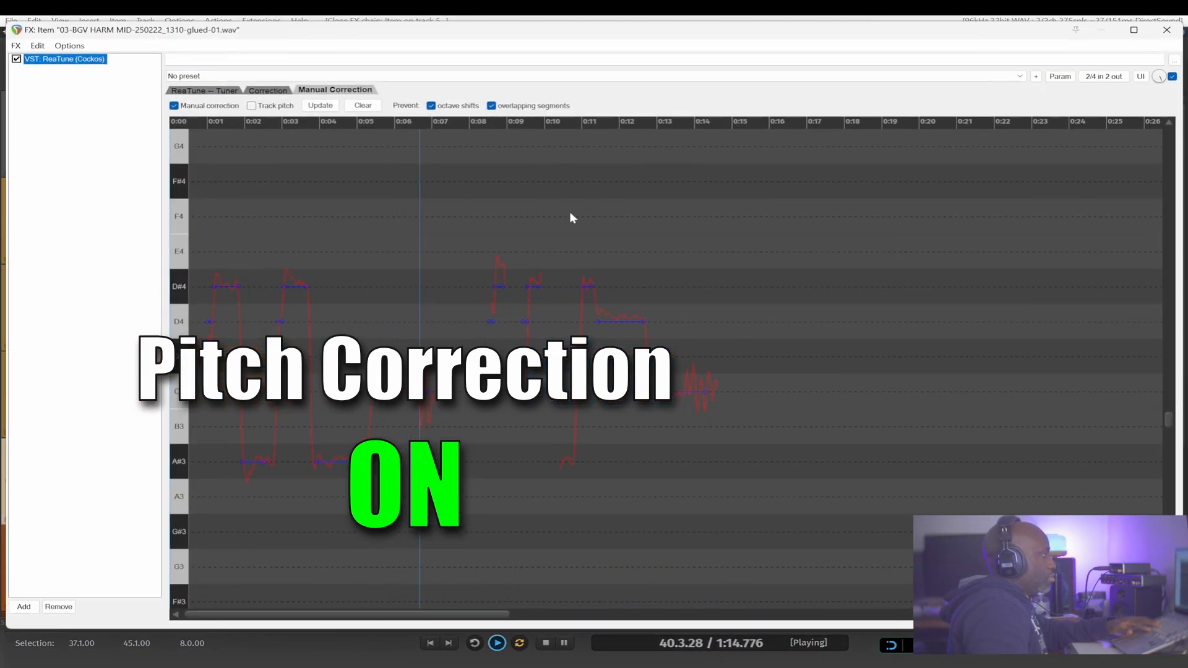
left_click(1176, 22)
left_click(575, 356)
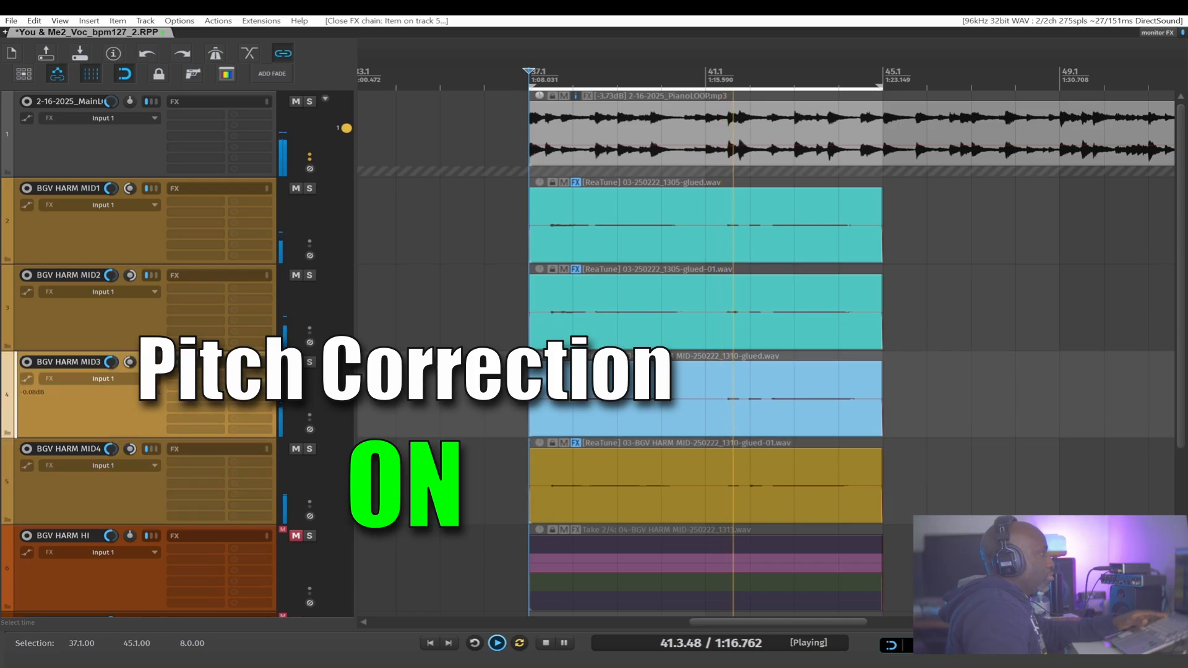
key("Escape")
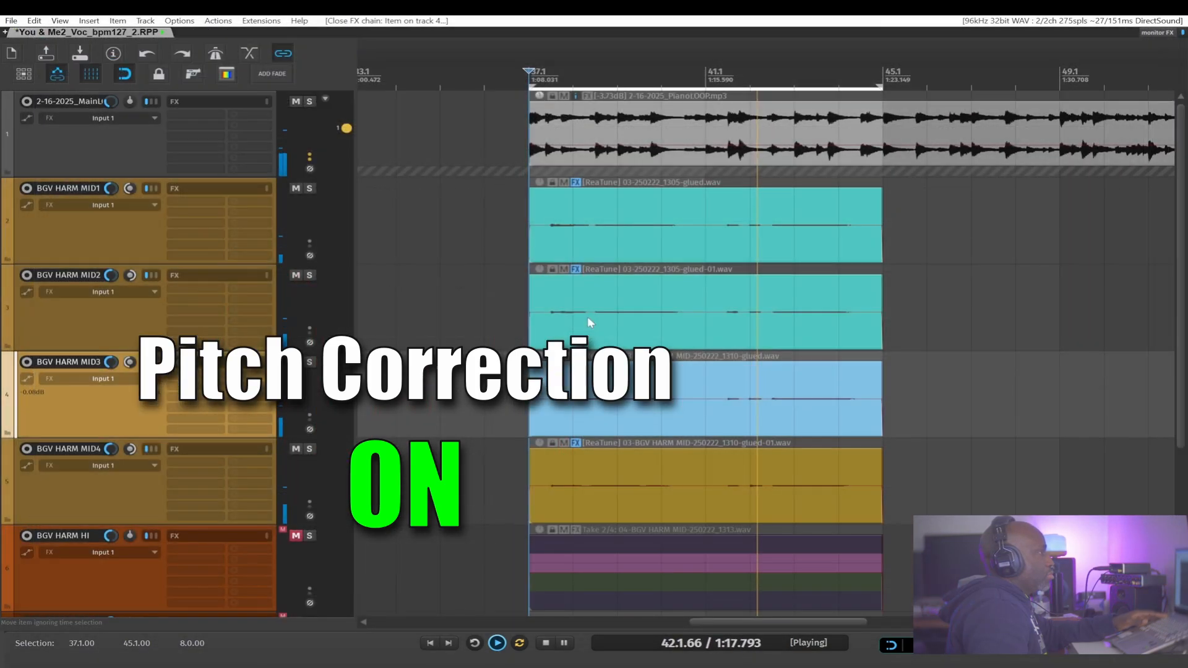
left_click(574, 270)
key("Escape")
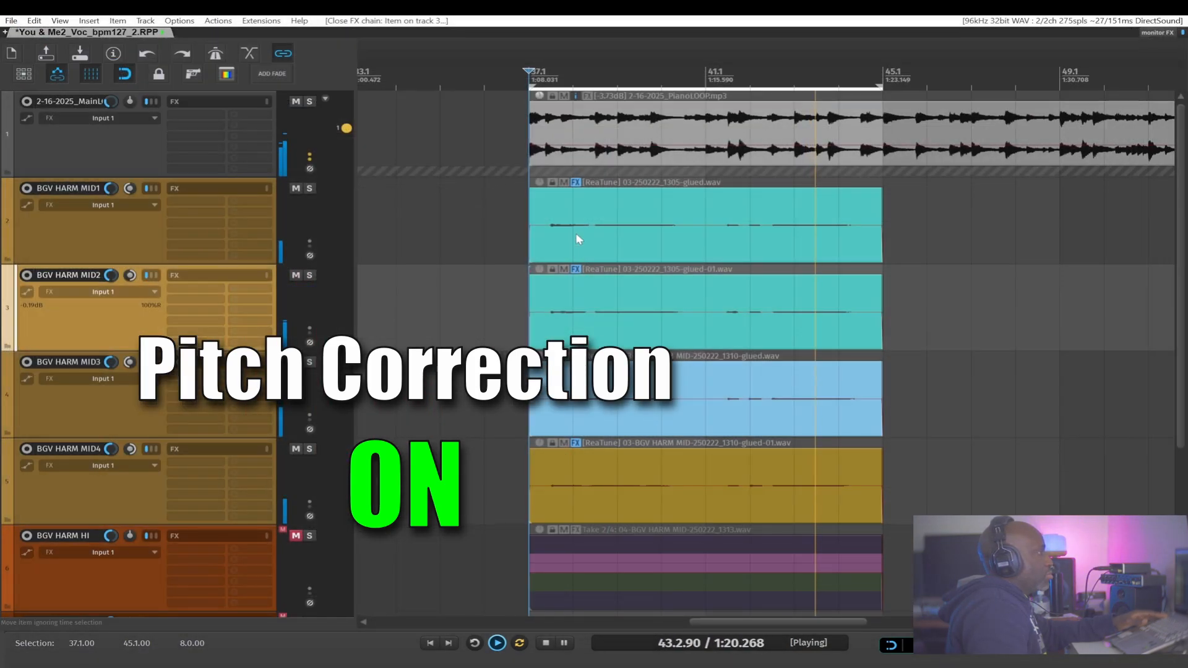
left_click(575, 182)
key("Escape")
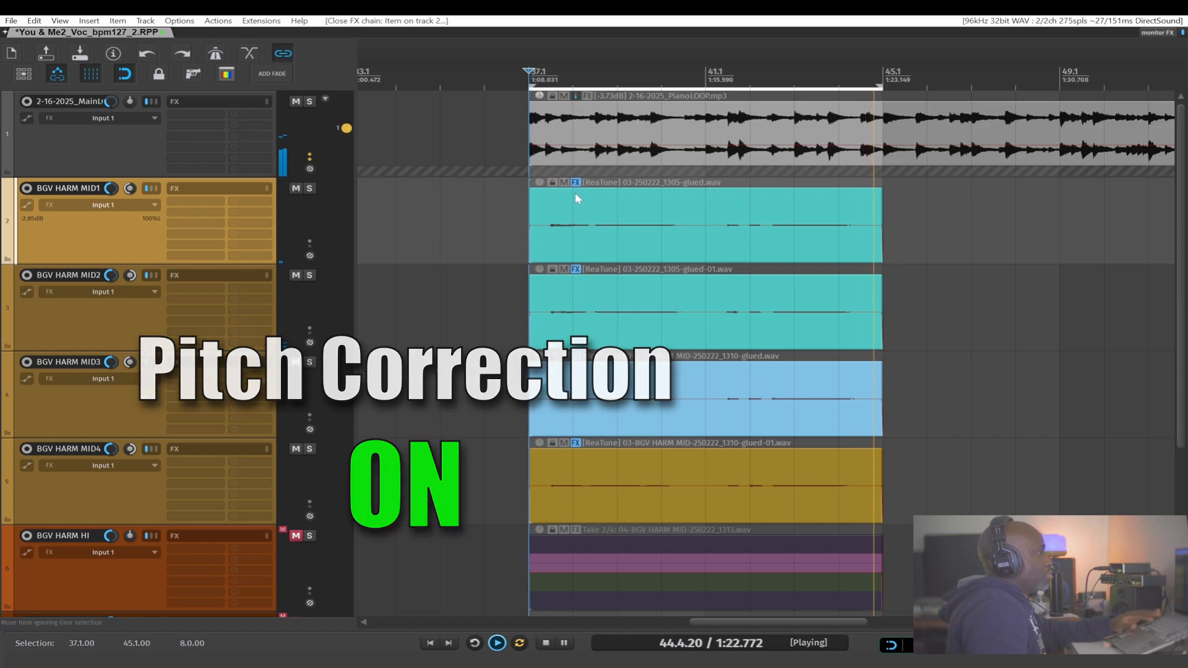
Step: Stop playback and select the harmony items individually, going from BGV HARM MID1 down to MID4
key("space")
scroll(640, 313, "down", 3)
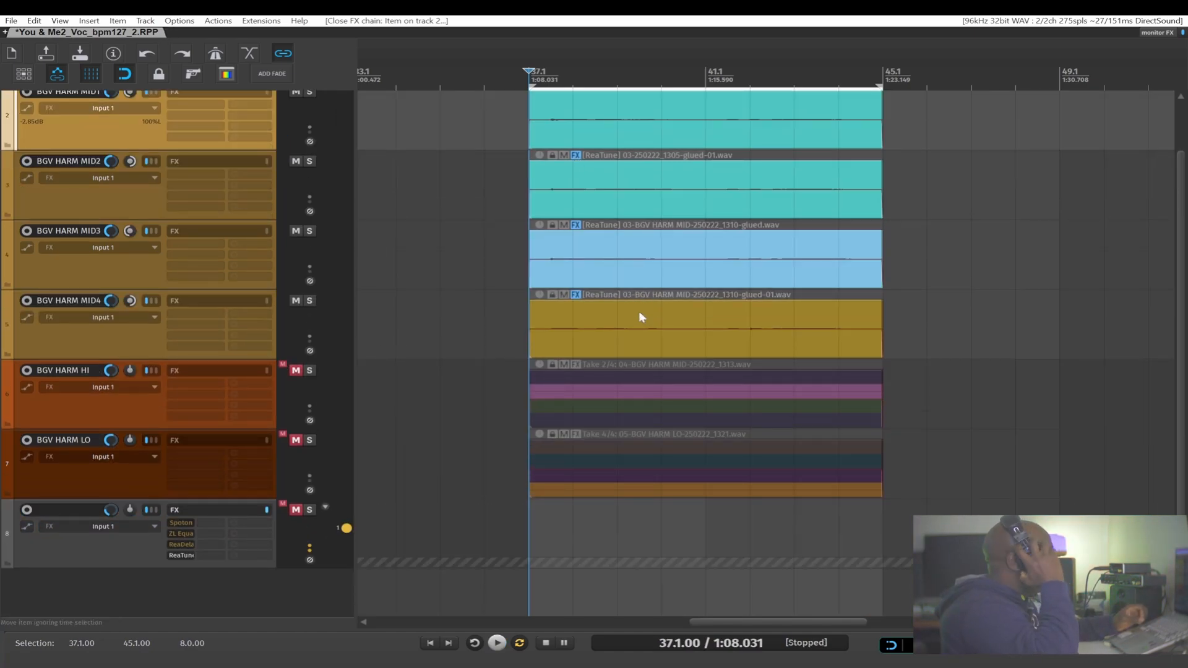
scroll(629, 307, "up", 1)
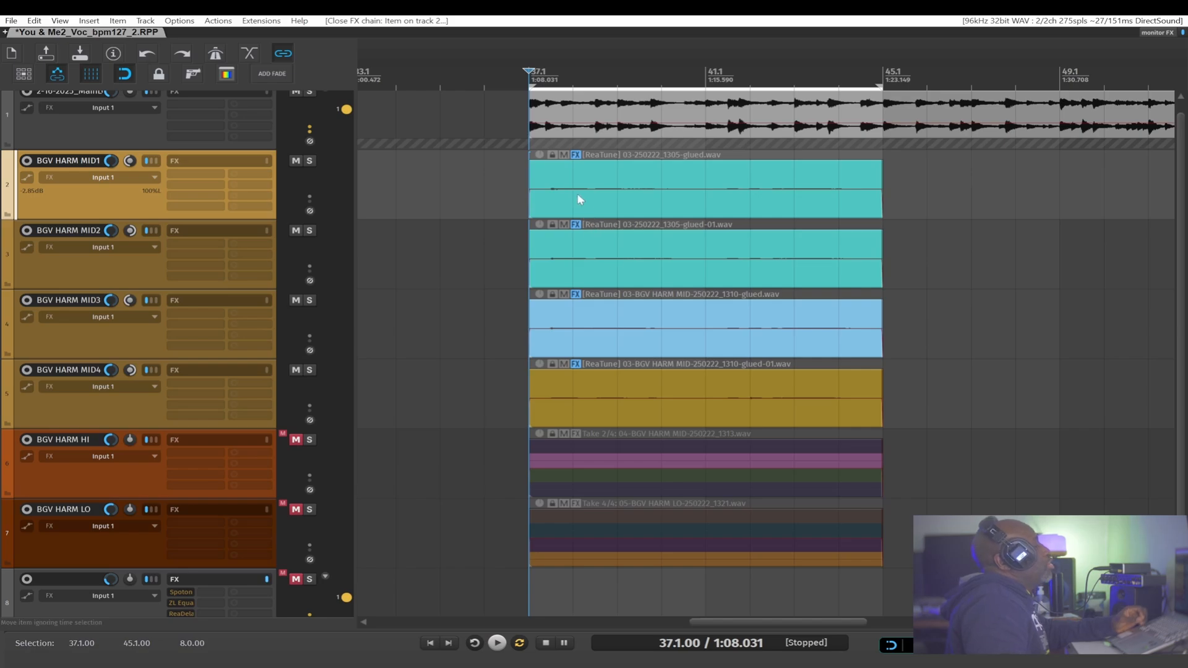
left_click(570, 175)
left_click(572, 259)
left_click(554, 324)
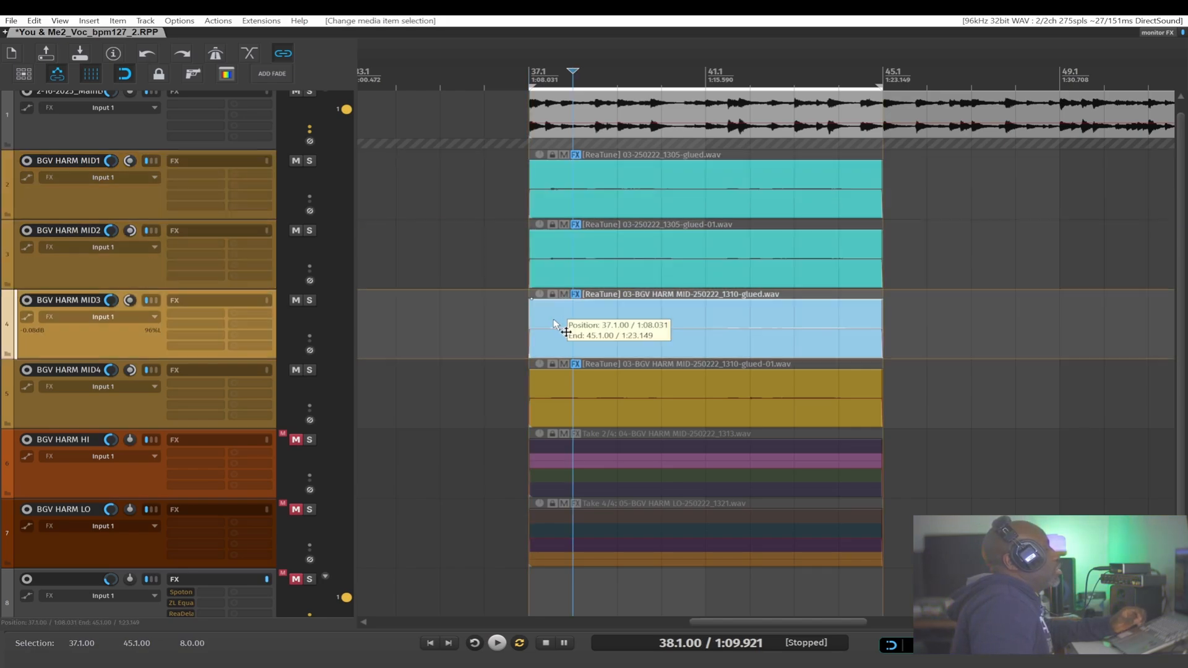
left_click(556, 388)
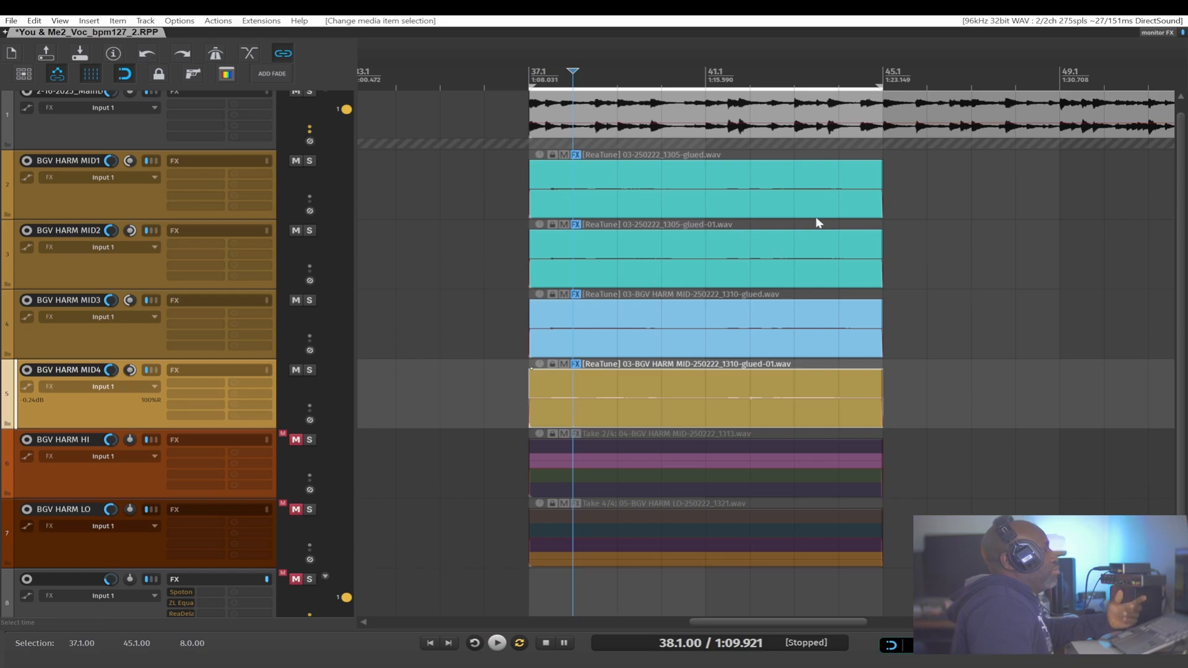
Step: Select the four BGV HARM MID items together, set the time selection to them, and glue them to render in their ReaTune correction
left_click_drag(898, 184, 637, 397)
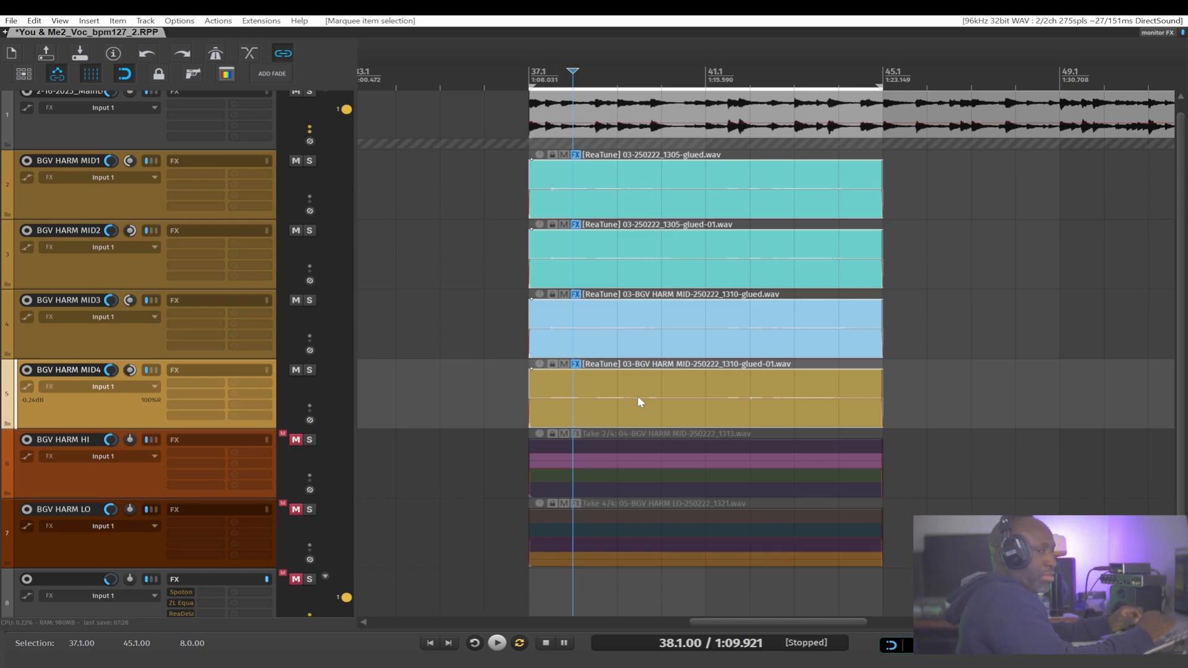
key("shift+t")
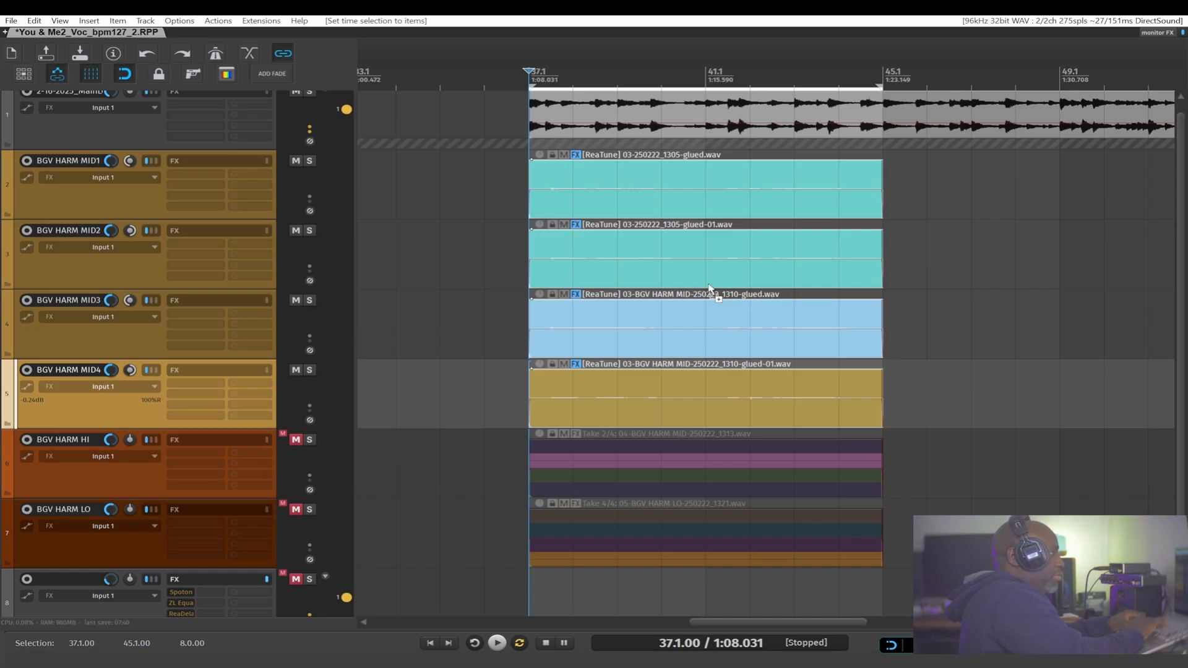
key("ctrl+shift+g")
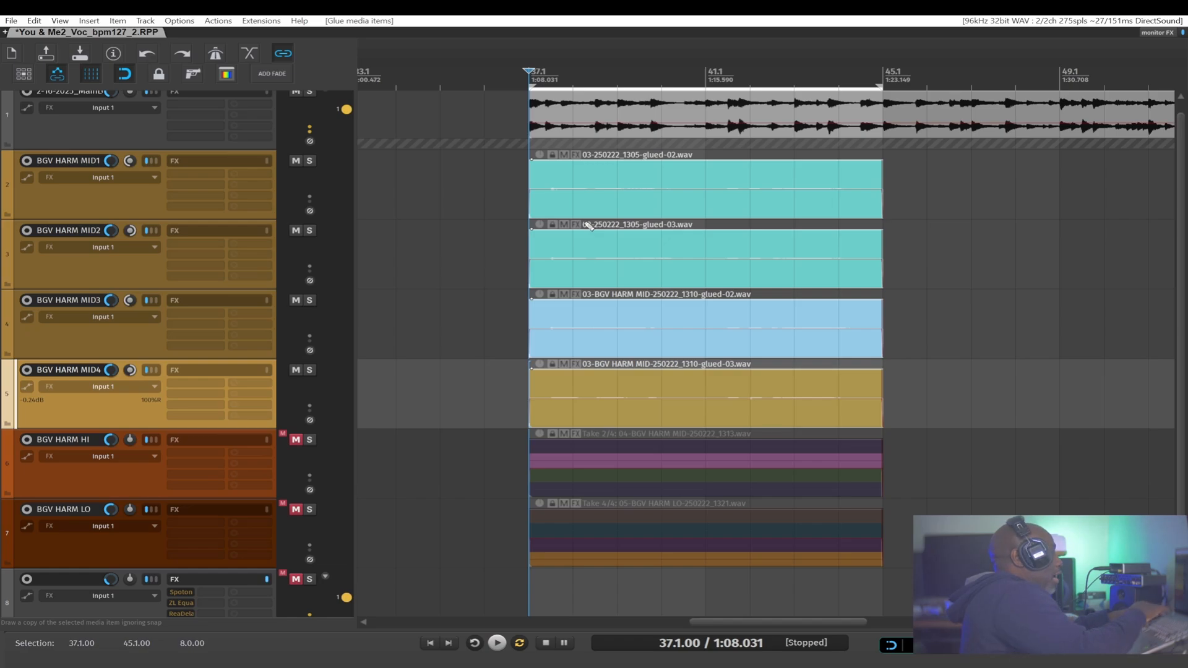
Step: Open the item notes of the four glued harmonies and move the BGV HARM MID4 notes window aside
key("ctrl+shift+n")
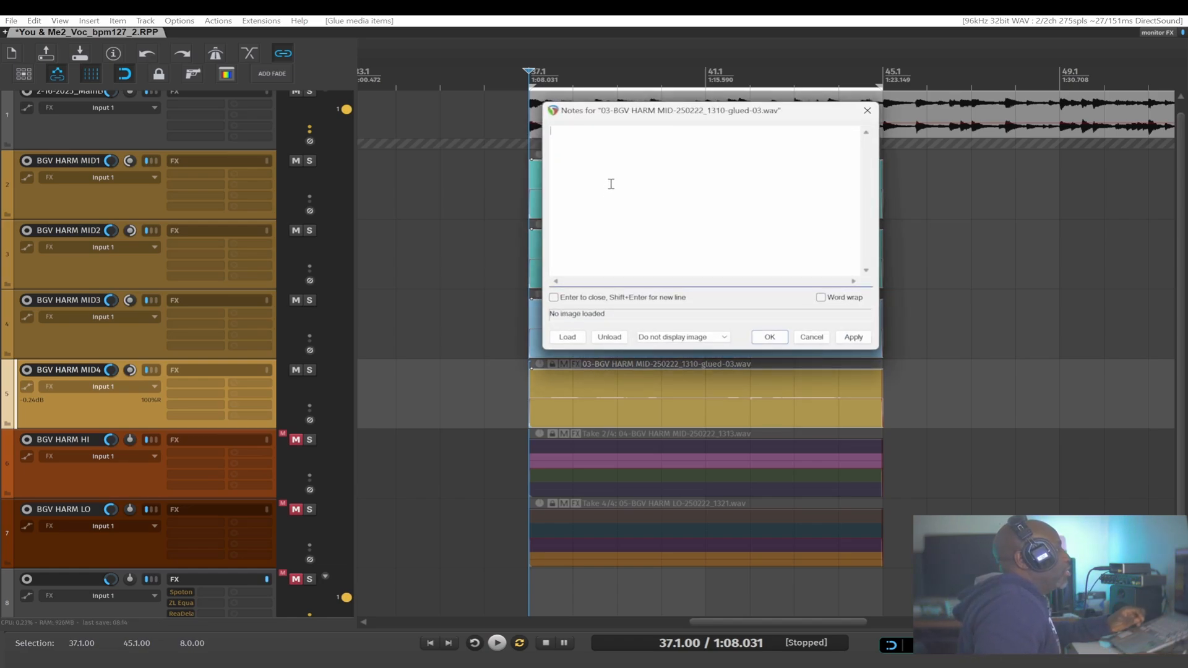
type("P")
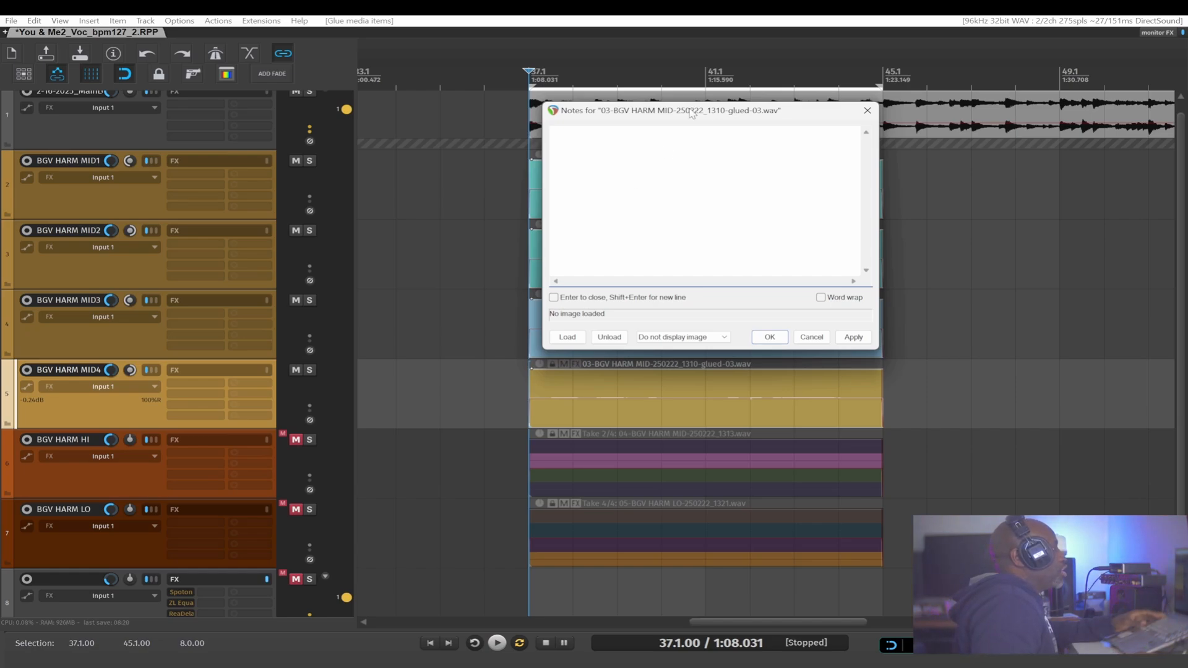
left_click_drag(692, 113, 684, 160)
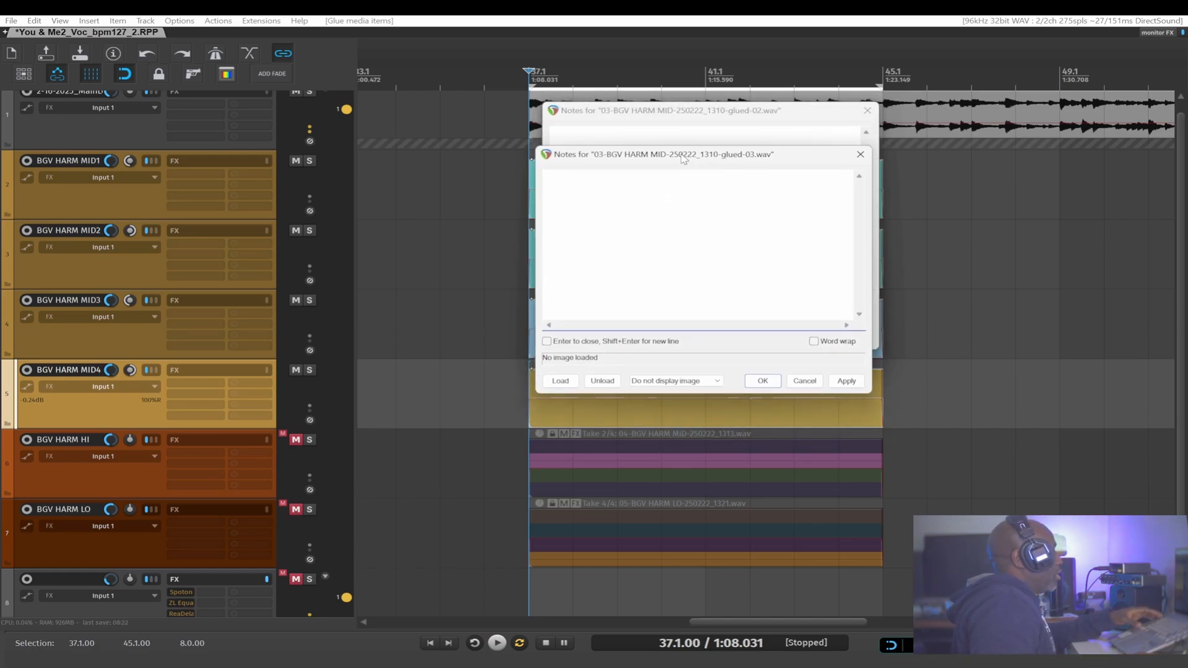
Step: Open the Ditto clipboard manager, write "pitch corrected" in its search field, and copy that text to the clipboard
key("ctrl+grave")
type("pitv")
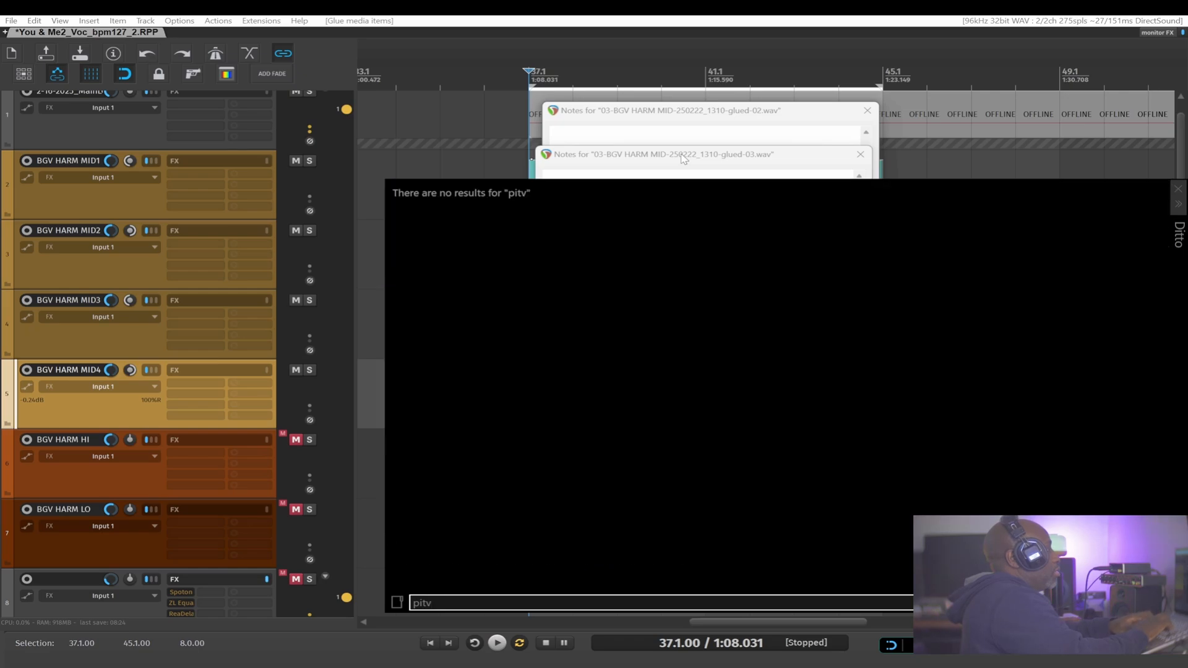
type("v")
key("BackSpace")
type("ch")
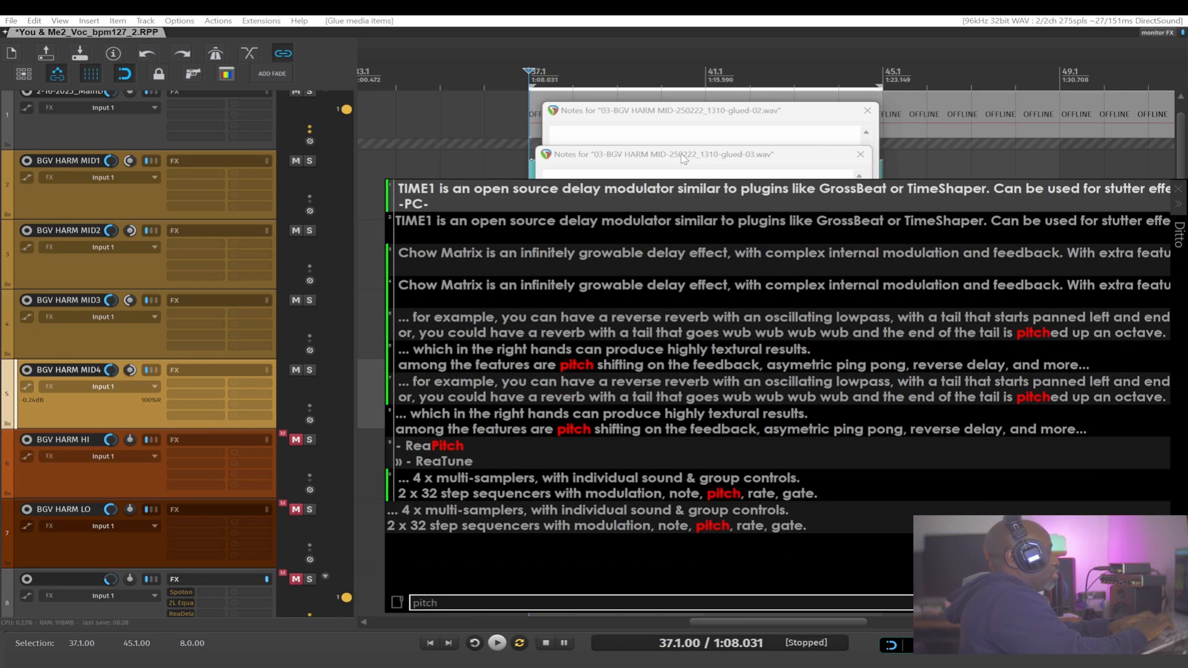
type(" c")
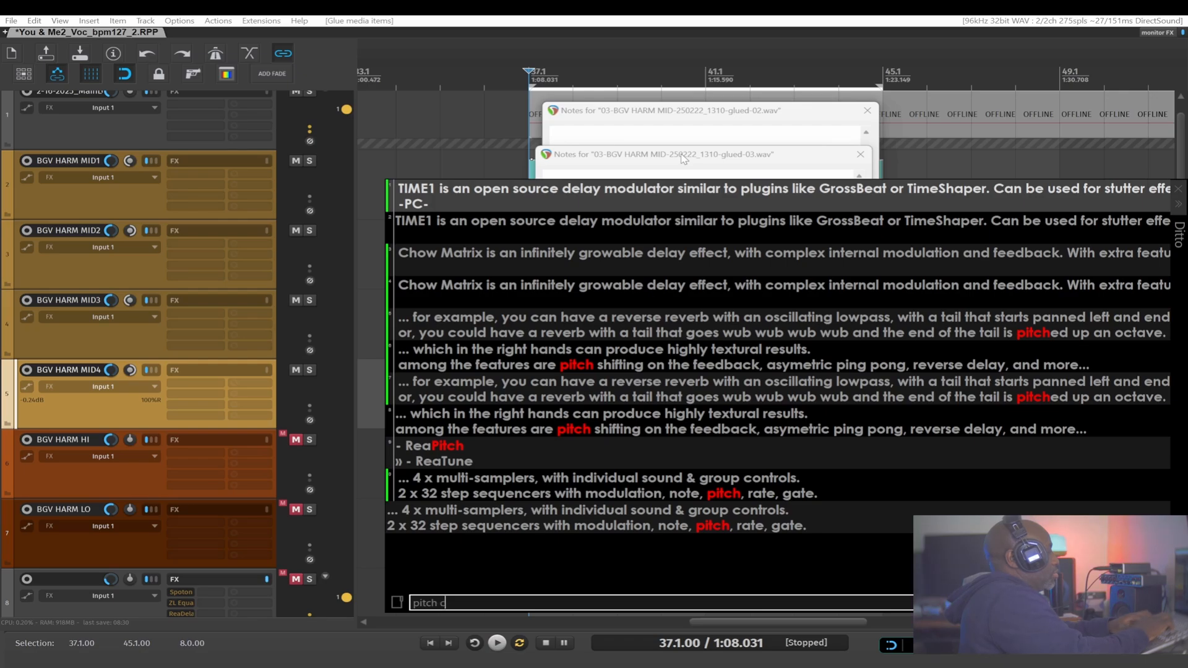
type("orr")
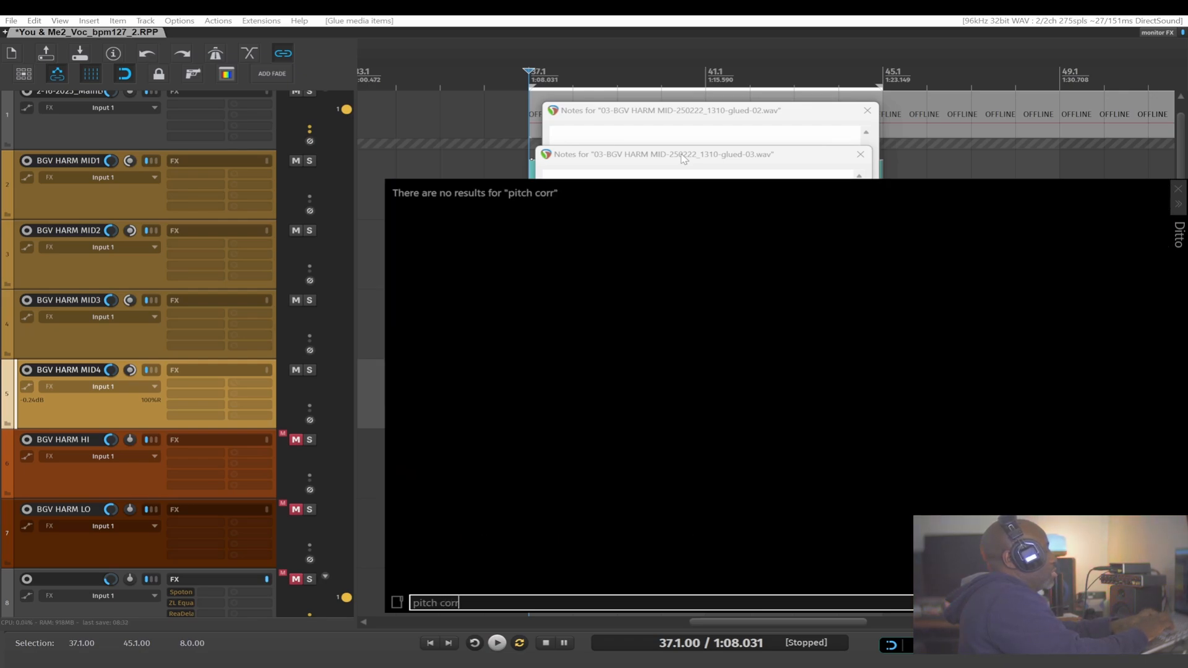
type("ected")
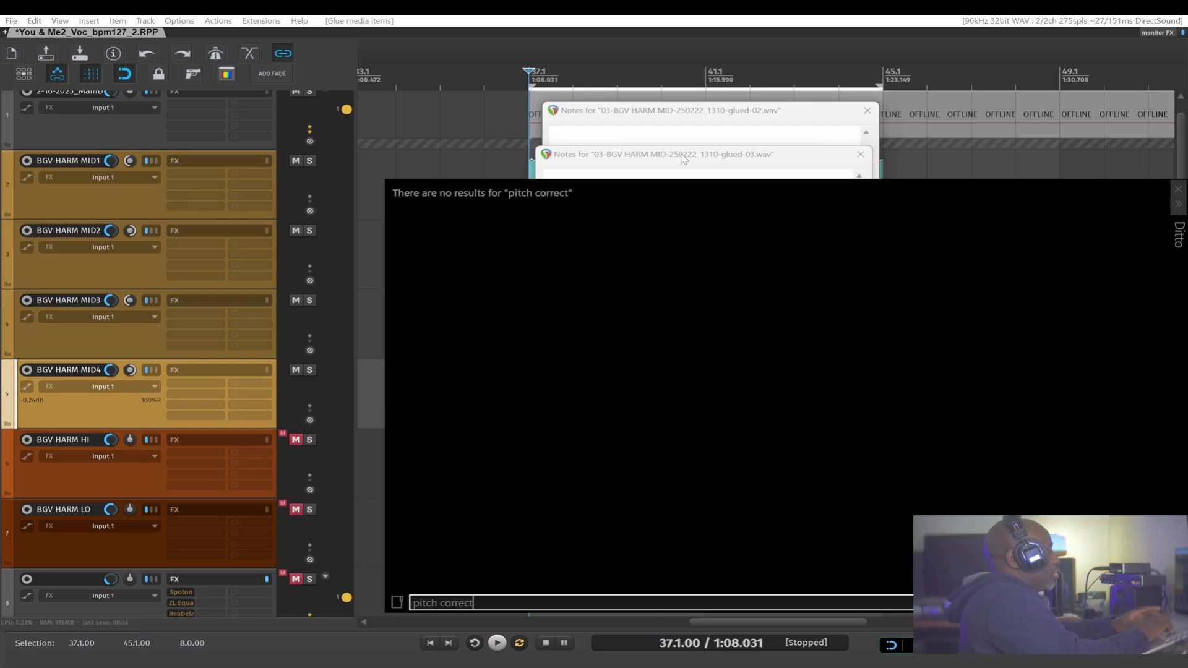
key("ctrl+a")
key("ctrl+c")
key("BackSpace")
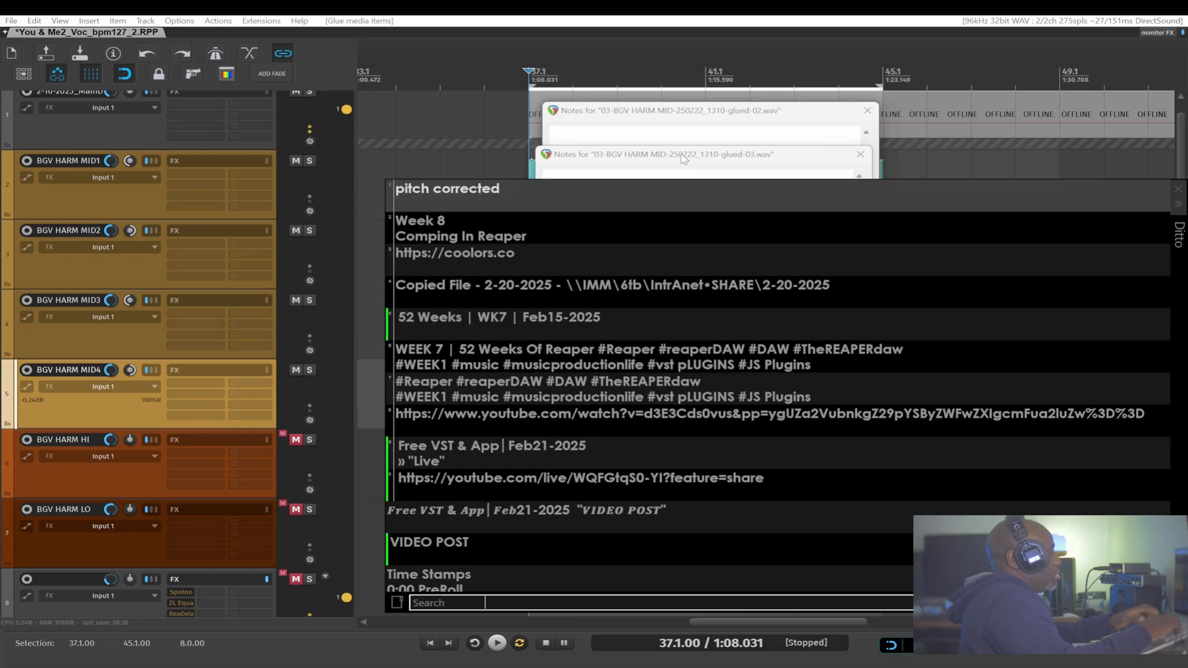
Step: Paste "pitch corrected" into the item notes of all four glued harmonies, from BGV HARM MID4 up to MID1, and save each note
key("Return")
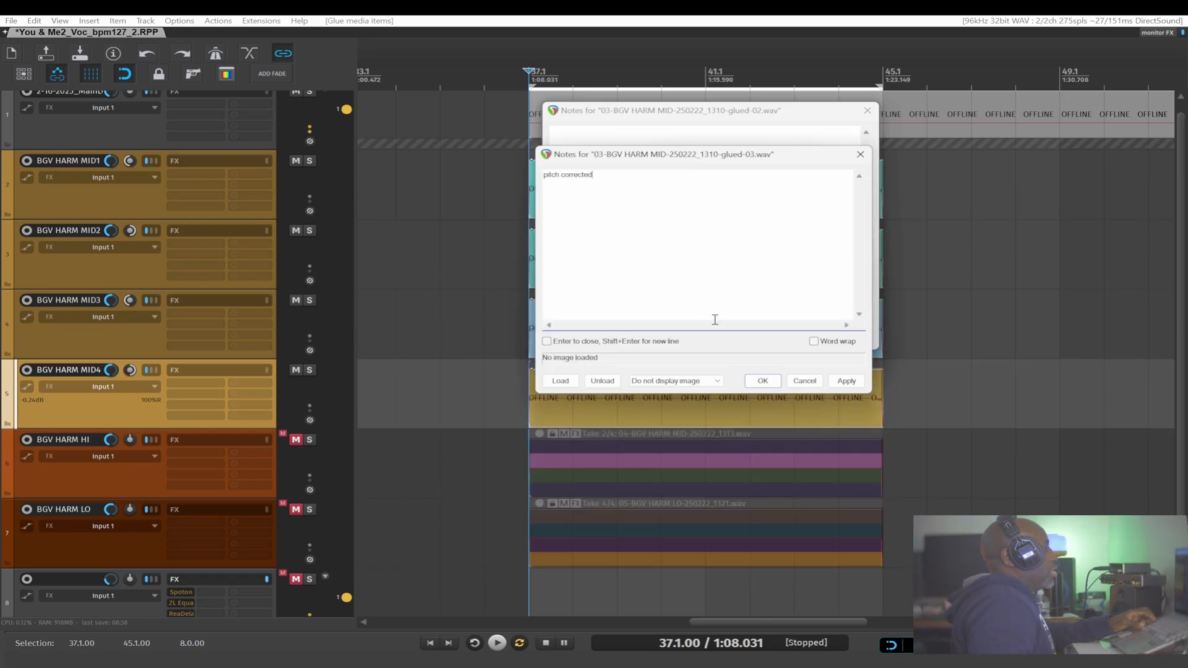
left_click(763, 381)
key("ctrl+v")
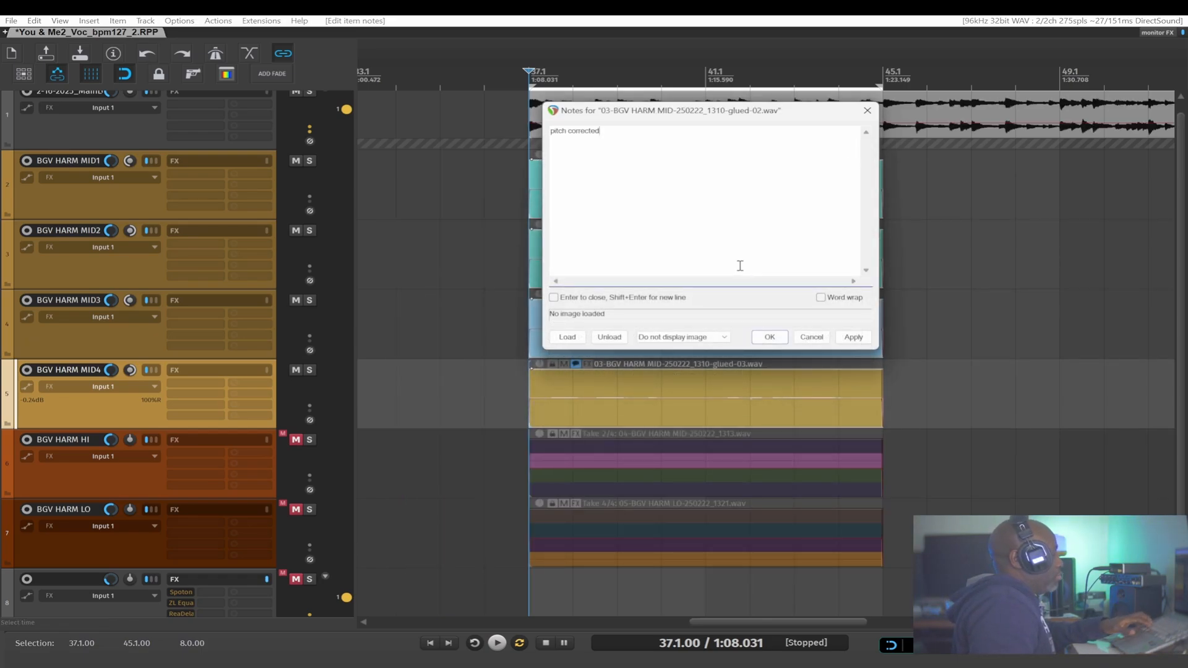
left_click(769, 337)
key("ctrl+v")
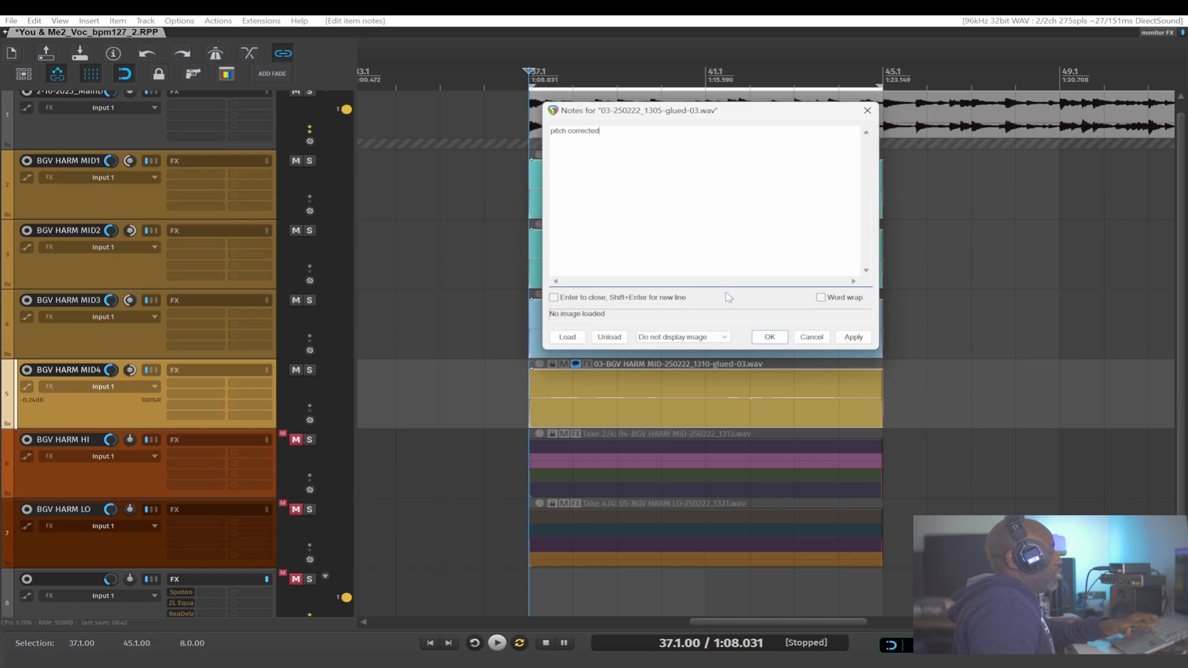
left_click(763, 340)
left_click(697, 242)
key("ctrl+v")
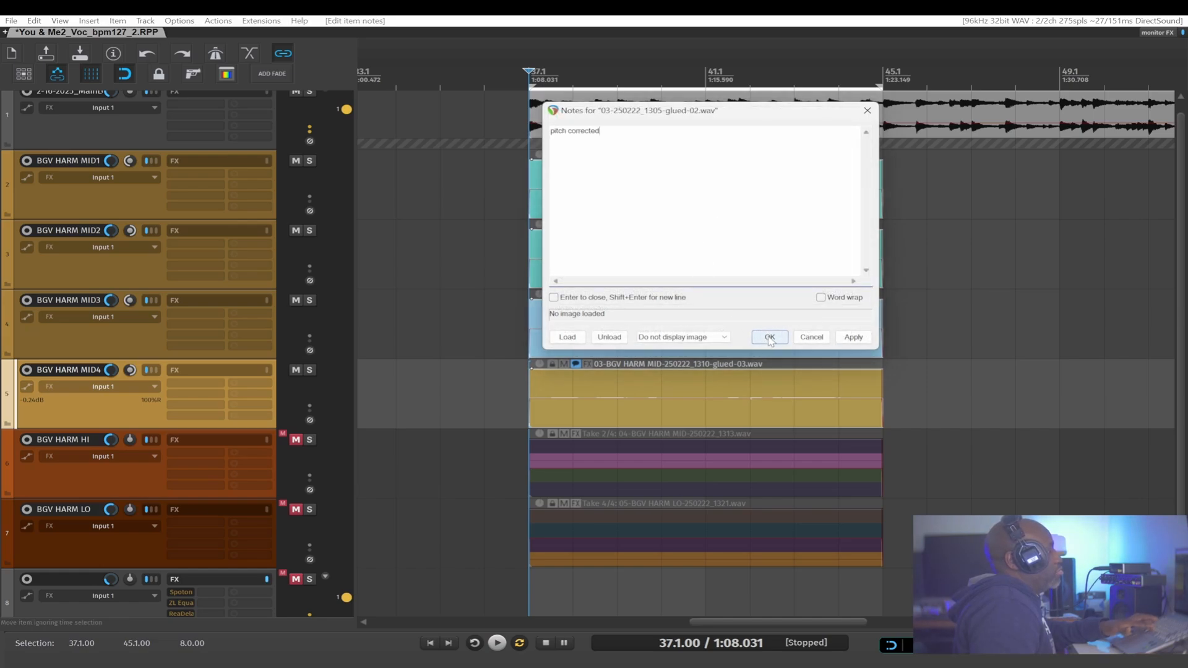
left_click(768, 336)
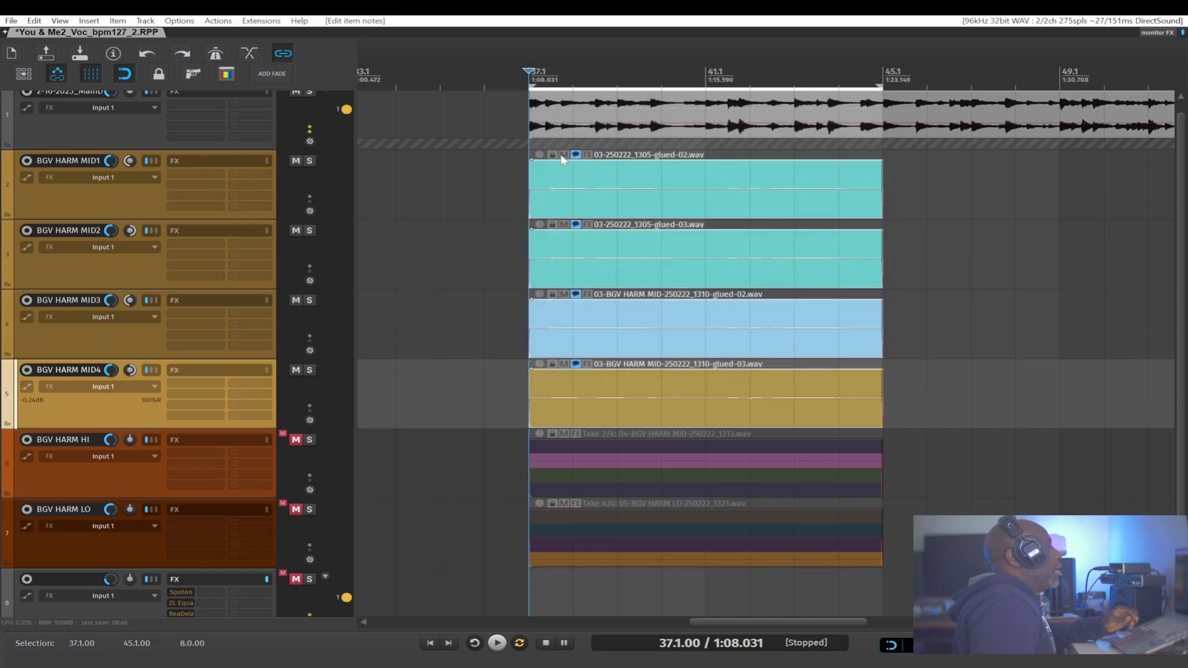
Step: Check the note markers on the four glued harmony items, selecting the BGV HARM MID2, MID3 and MID4 items along the way
mouse_move(579, 160)
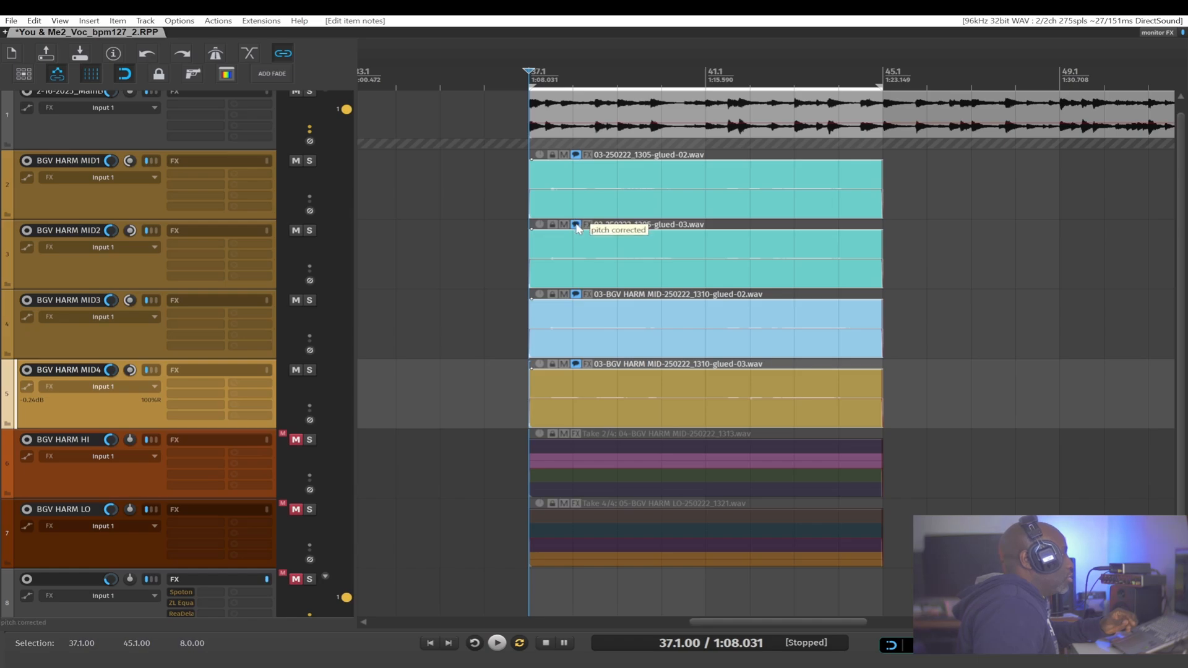
left_click(578, 257)
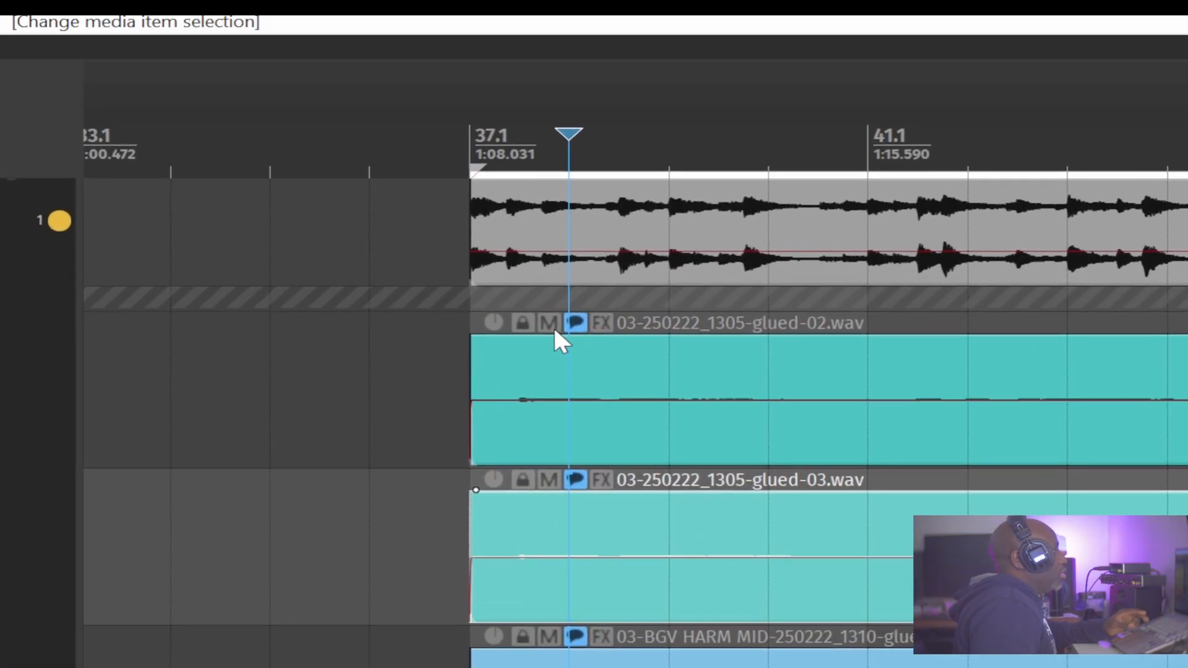
mouse_move(575, 155)
mouse_move(574, 480)
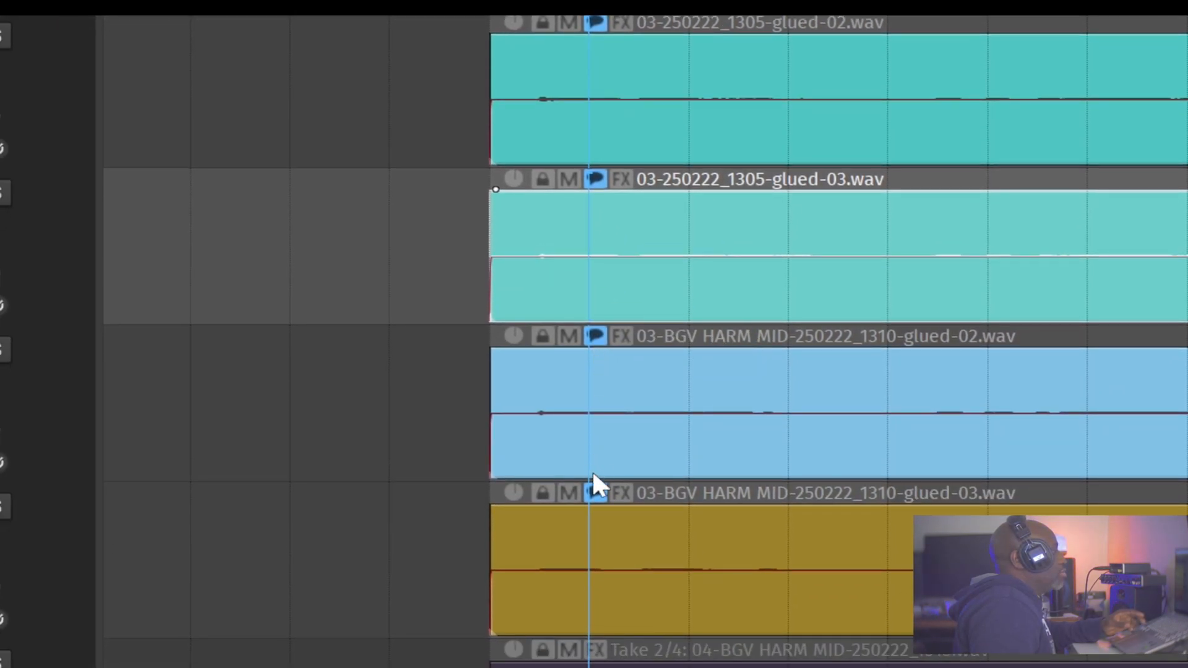
left_click(624, 433)
left_click(600, 517)
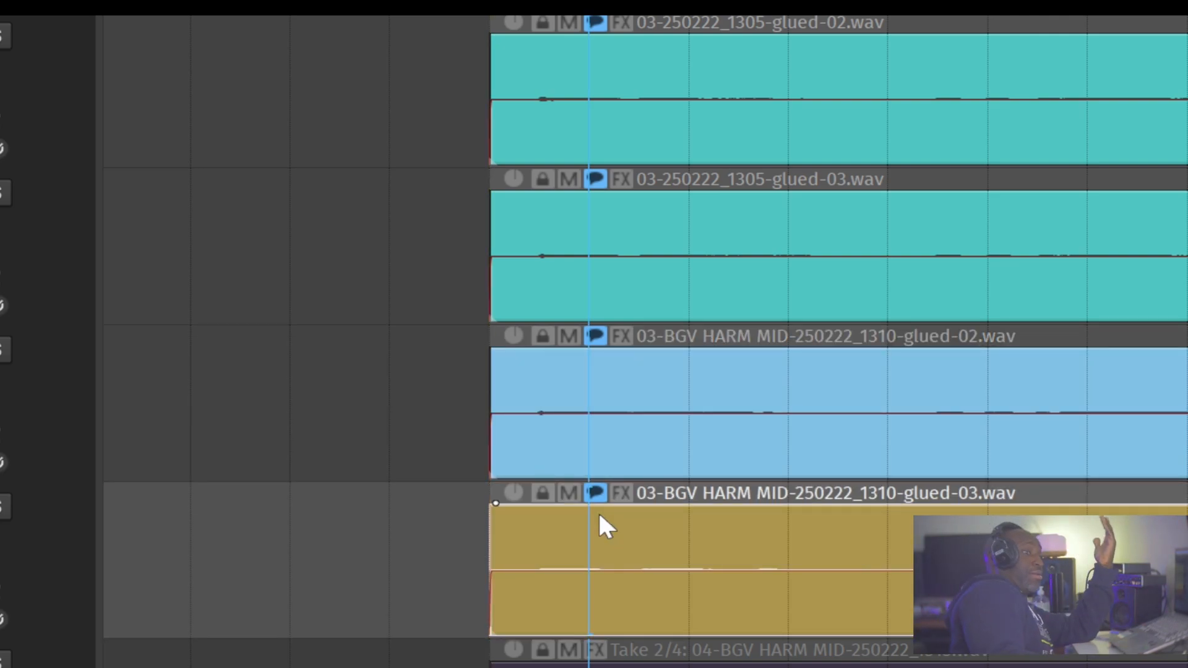
mouse_move(599, 503)
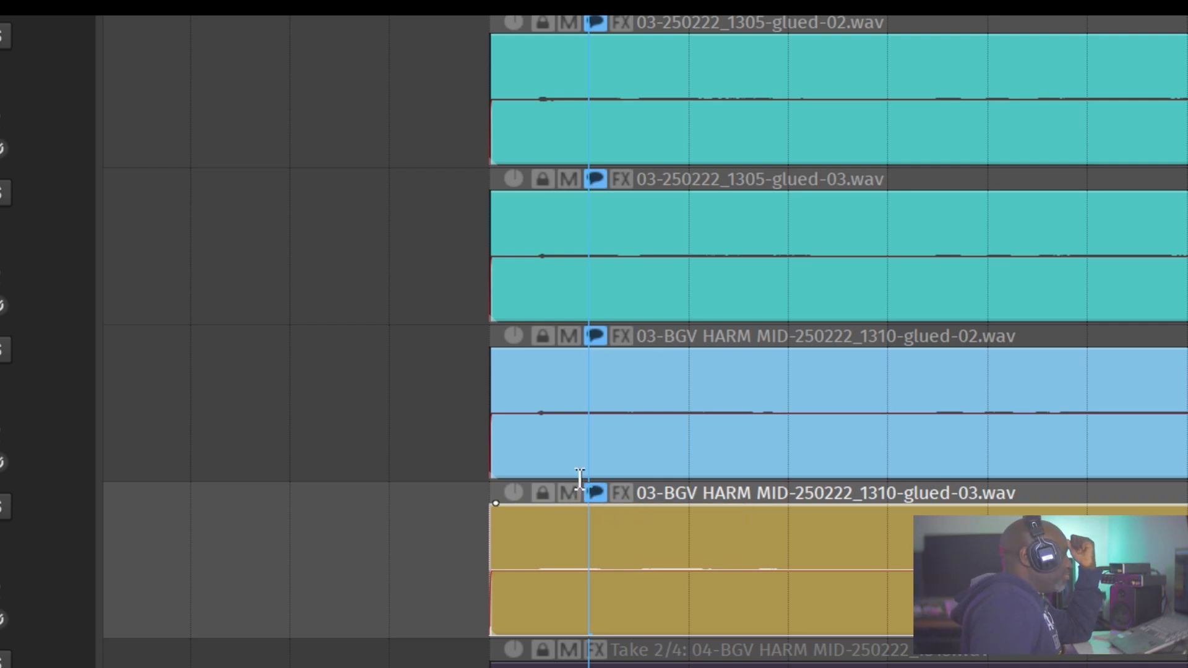
Step: Open and close the item notes of BGV HARM MID4, MID3 and MID2 to review their text
left_click(592, 491)
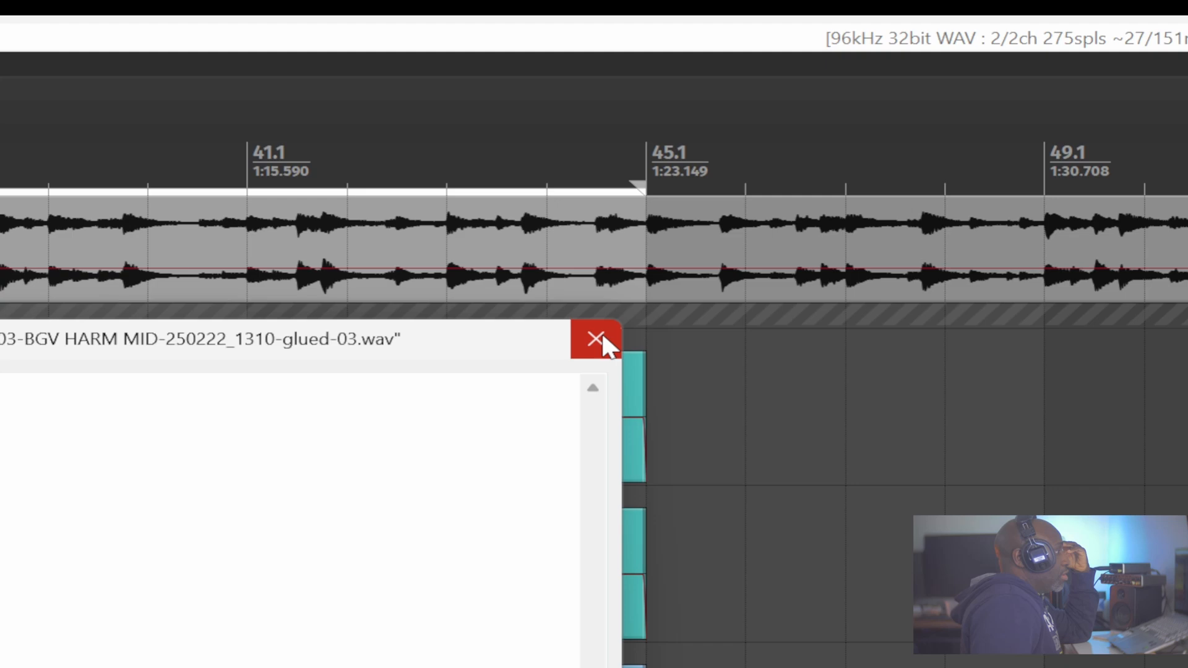
left_click(907, 262)
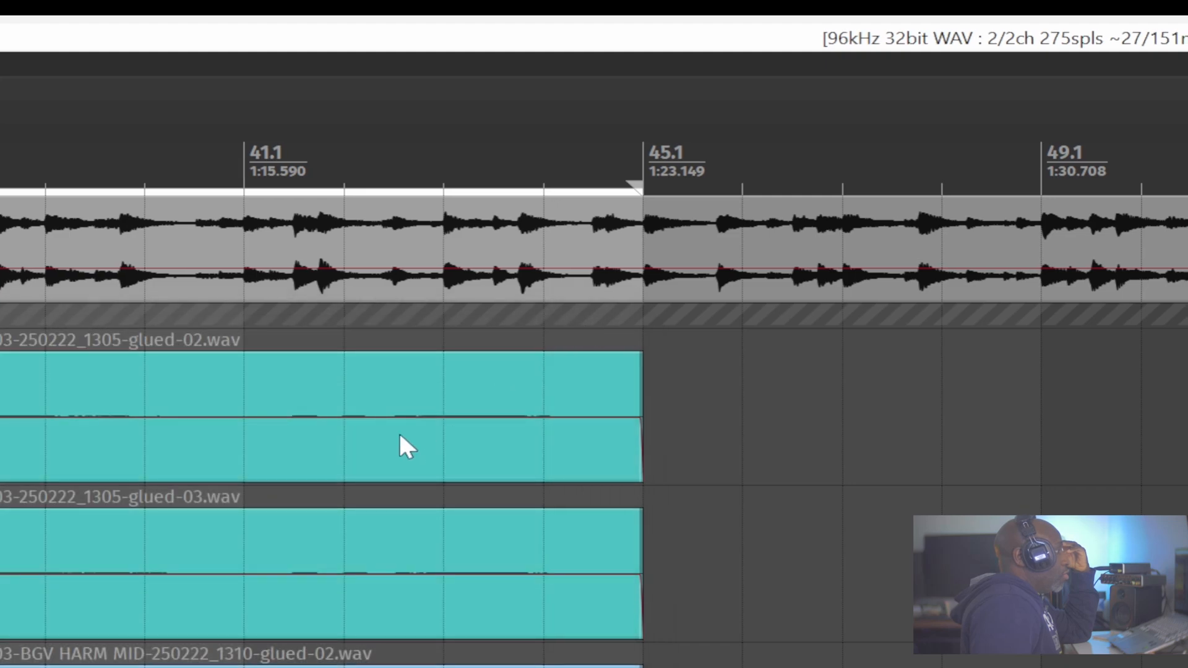
mouse_move(556, 337)
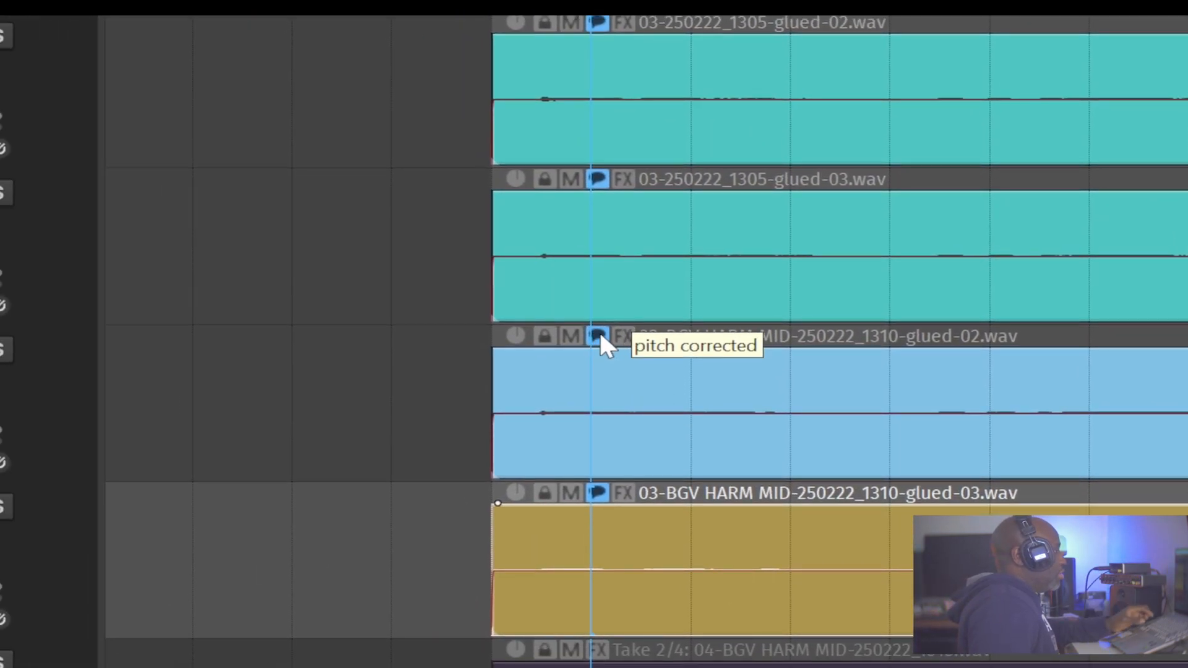
left_click(597, 336)
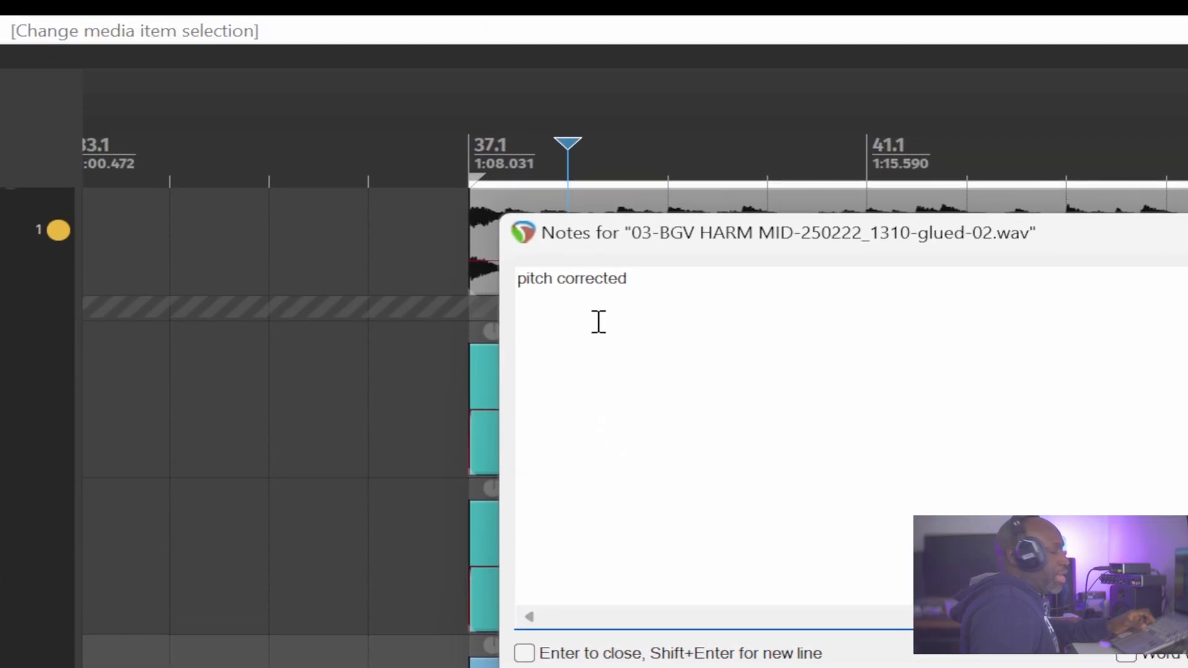
key("Escape")
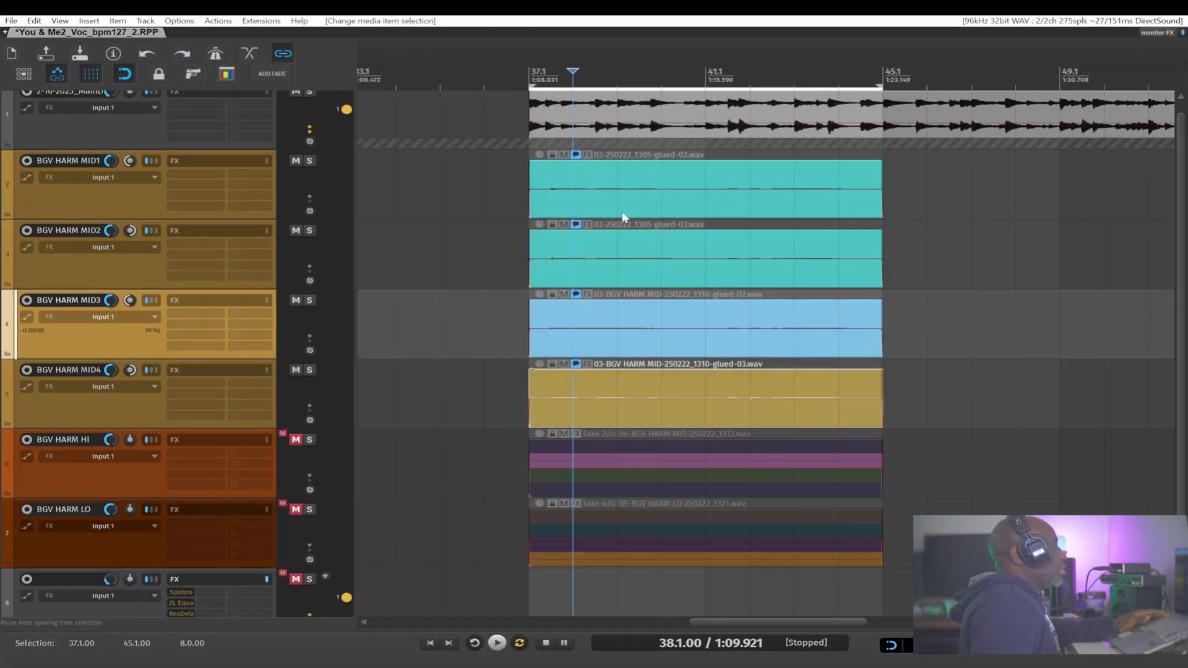
left_click(574, 224)
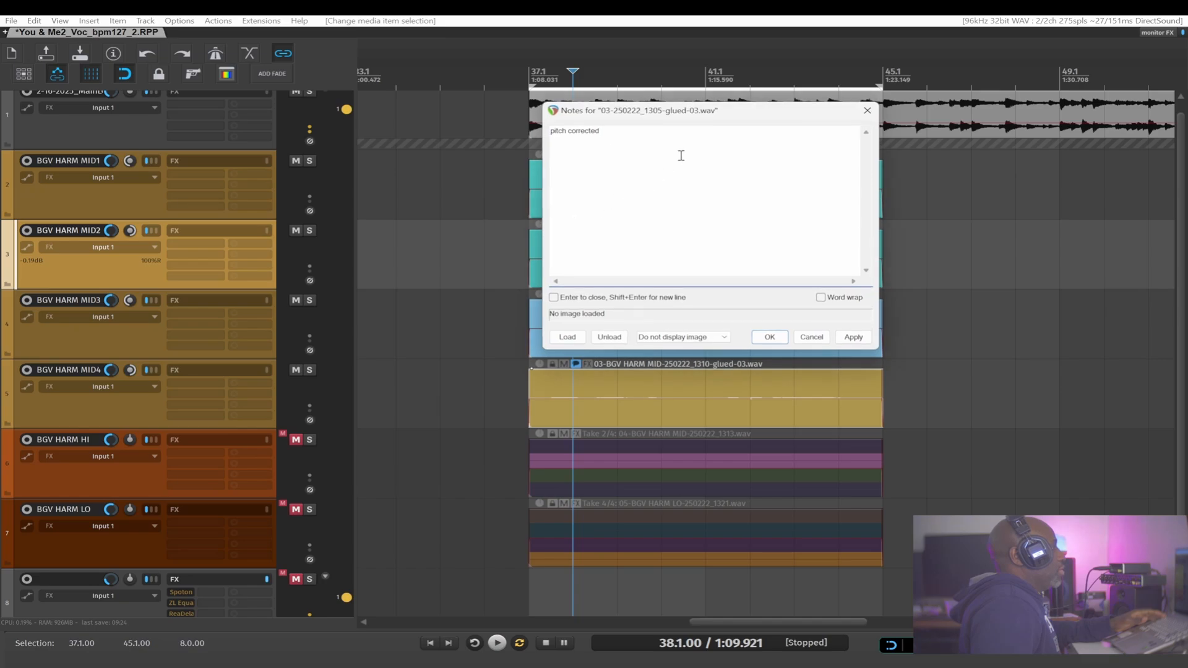
key("Escape")
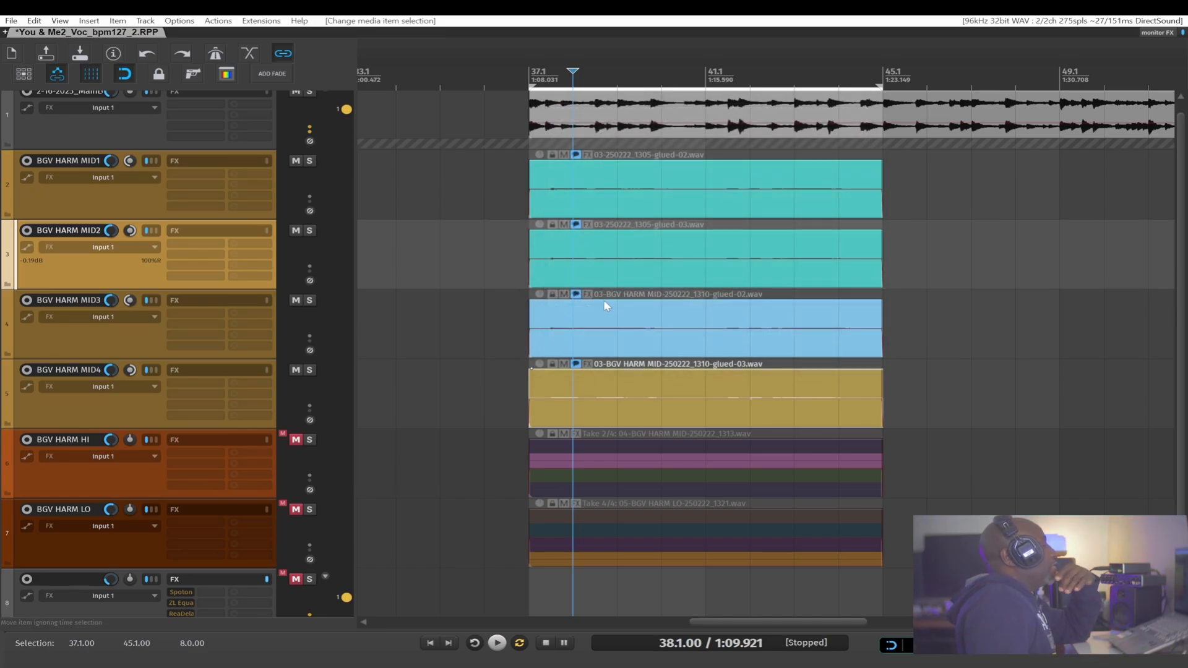
scroll(603, 299, "down", 2)
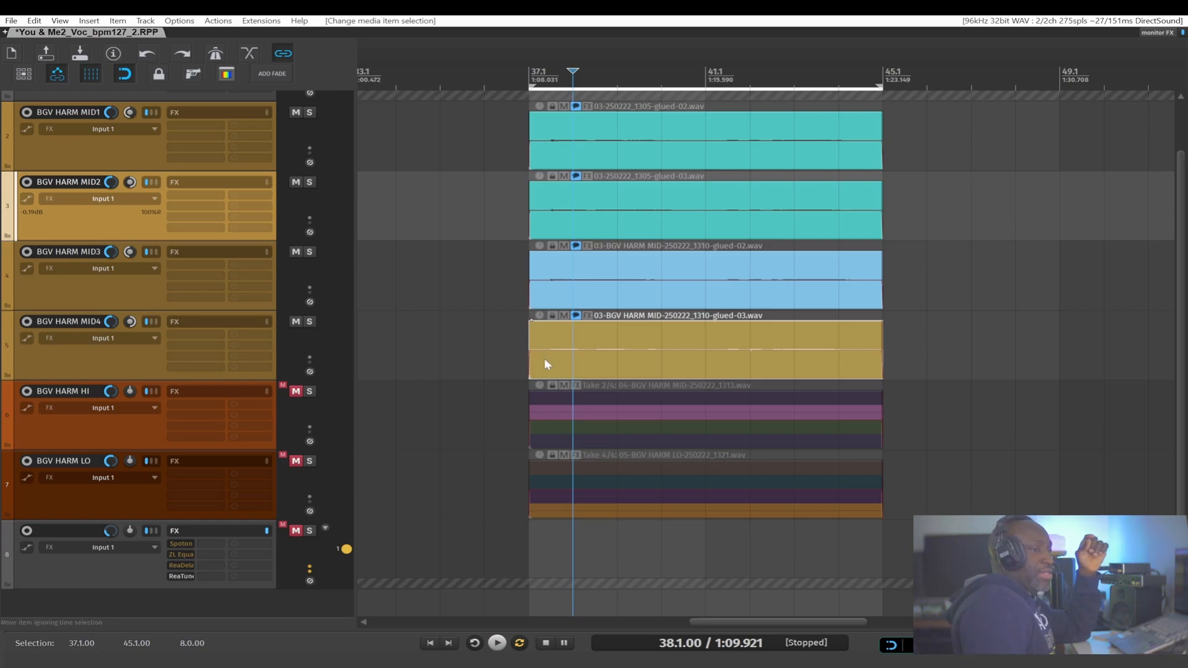
scroll(540, 351, "down", 2)
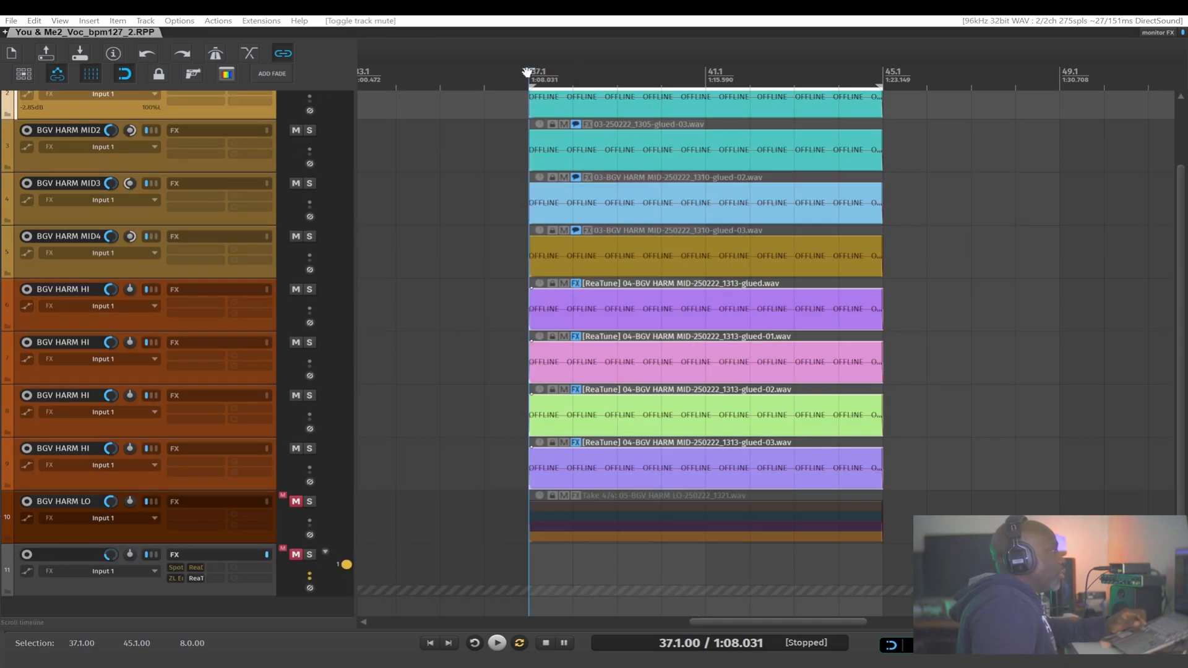
Step: Clear the media item selection and save the project
left_click(527, 73)
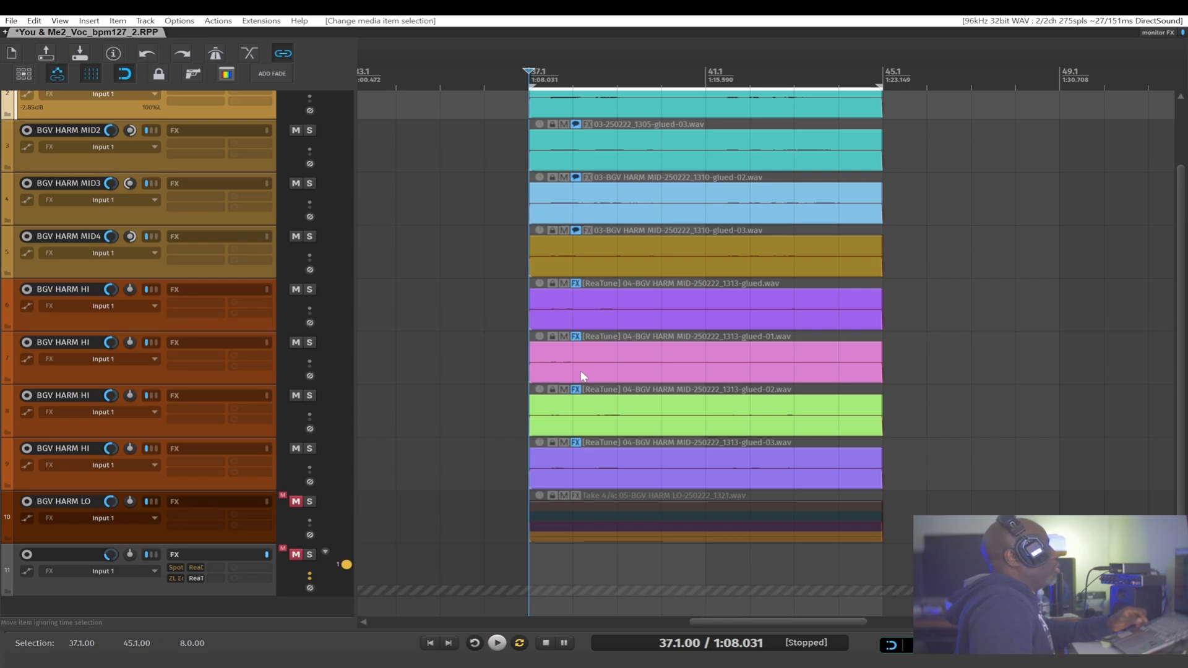
scroll(582, 375, "up", 1)
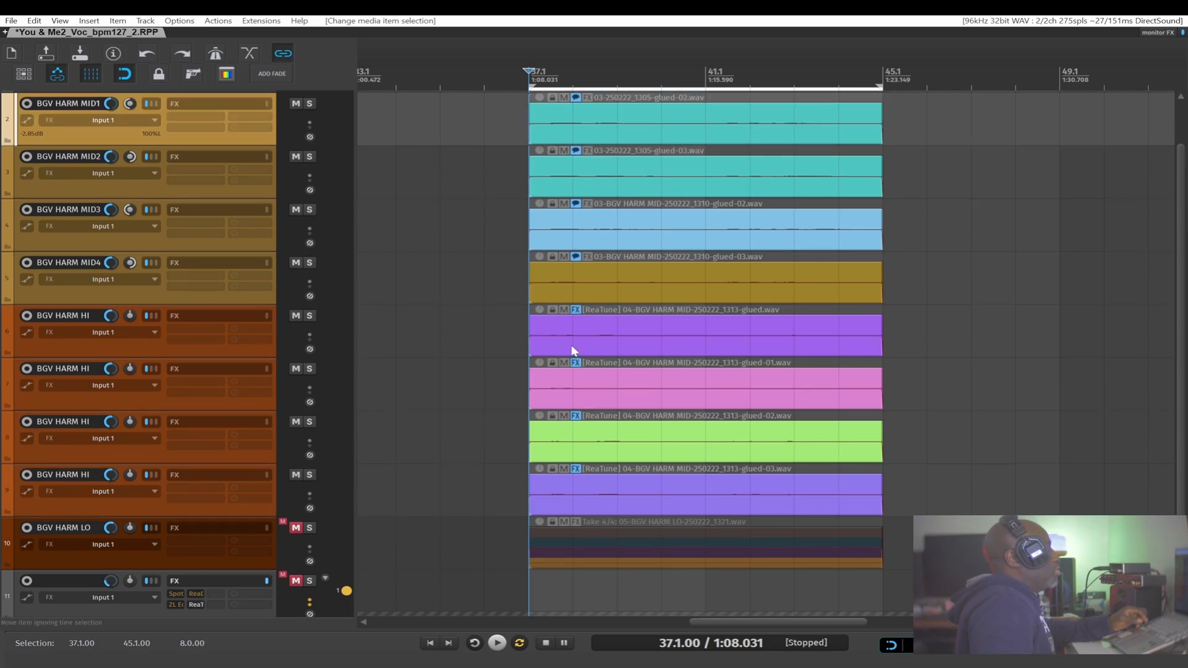
key("ctrl+s")
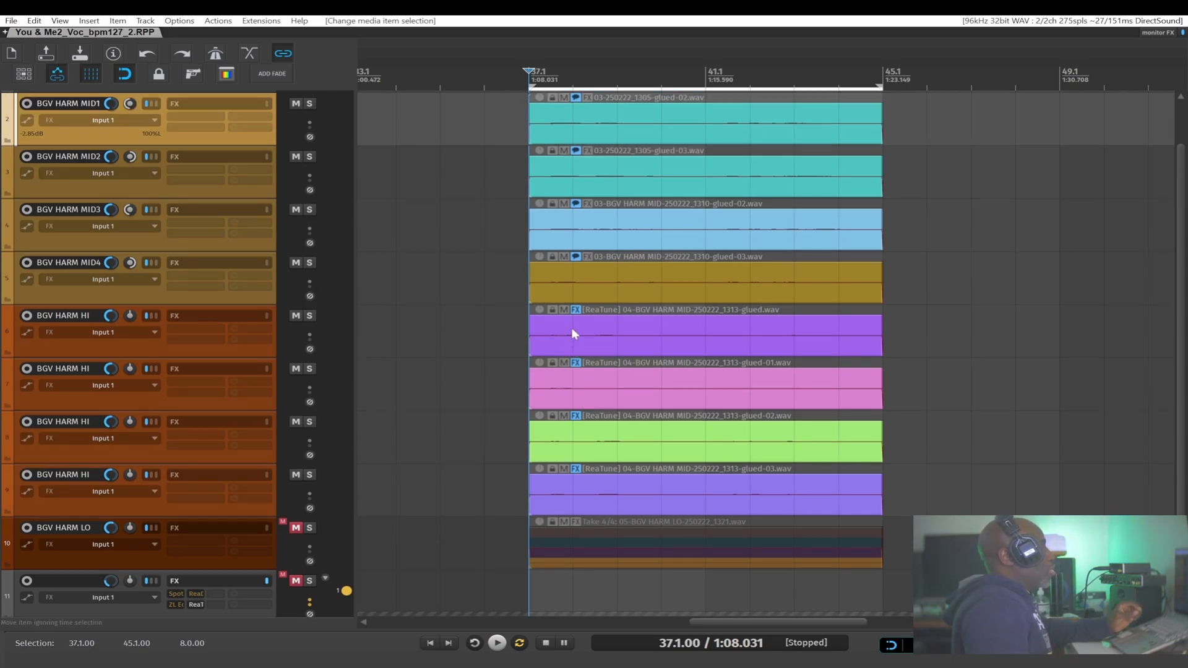
Step: Select the four BGV HARM HI items and enter "pitch corrected" in each one's item notes while the loop plays
left_click_drag(907, 340, 512, 485)
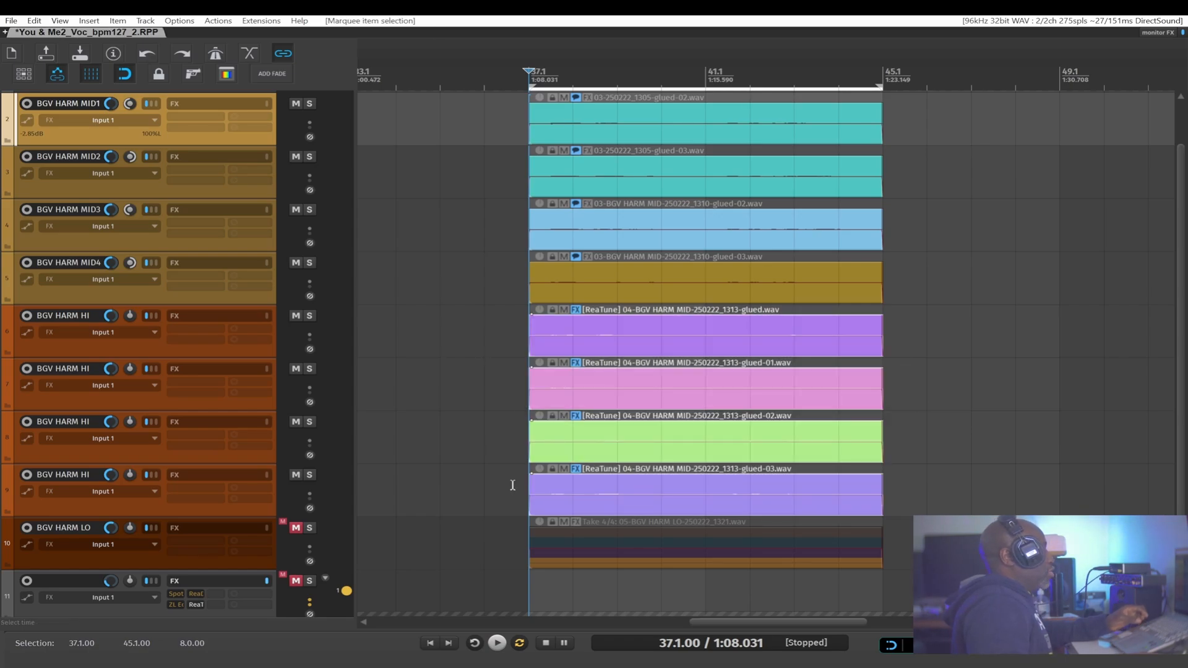
key("space")
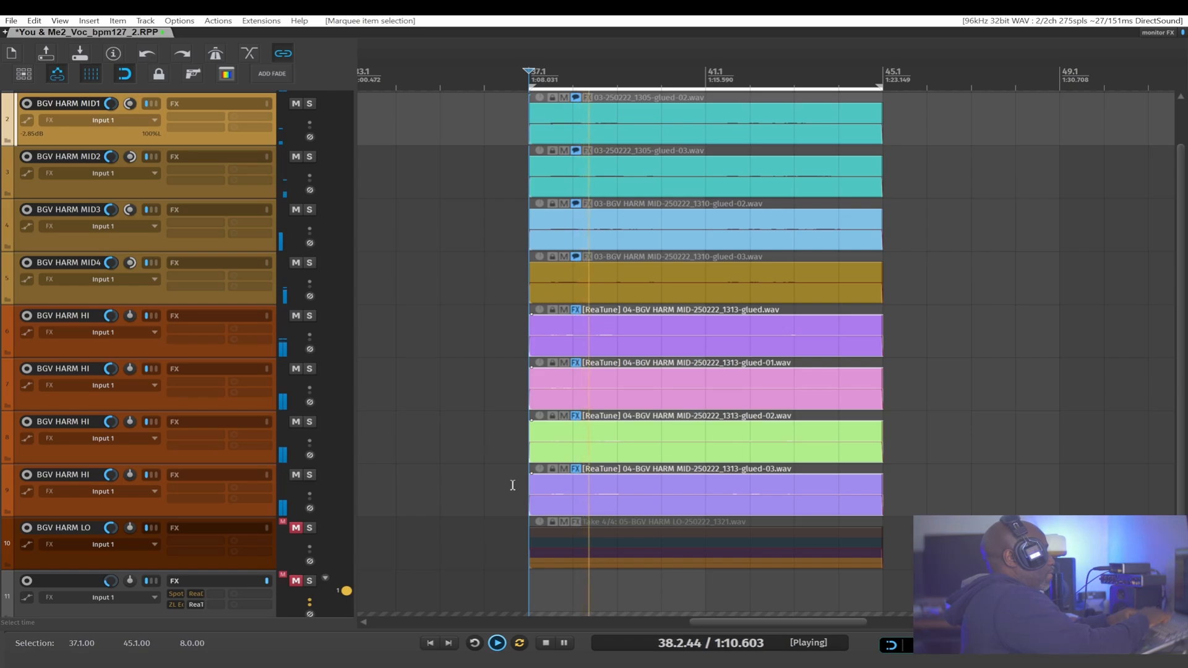
key("shift+F2")
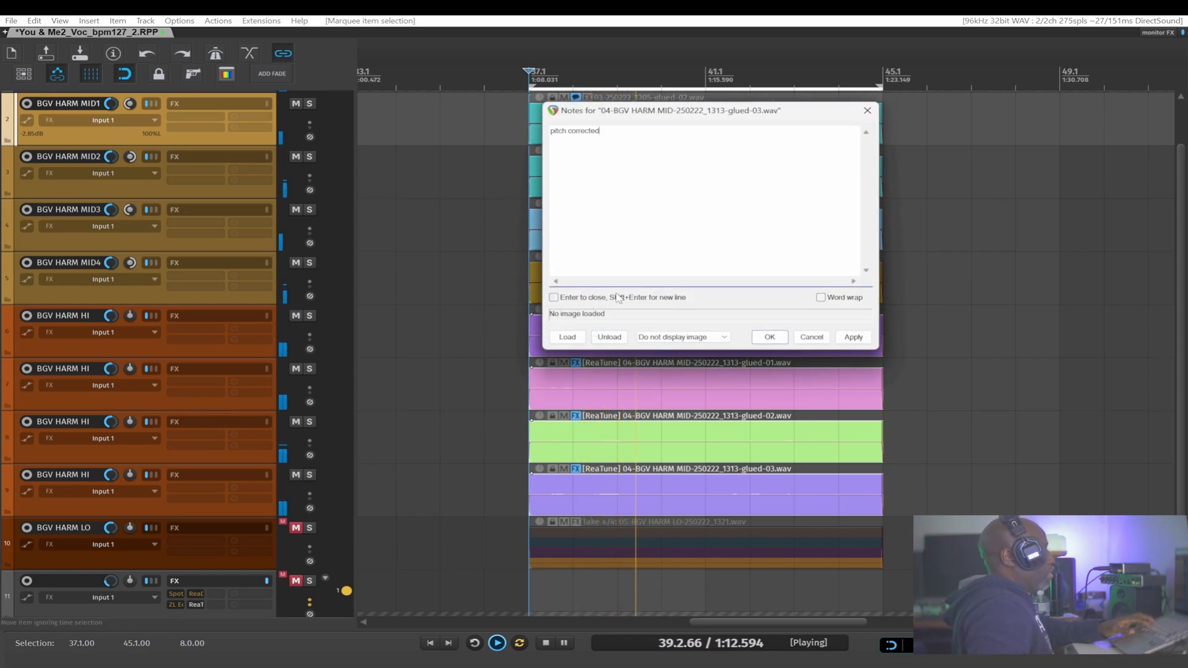
left_click(769, 337)
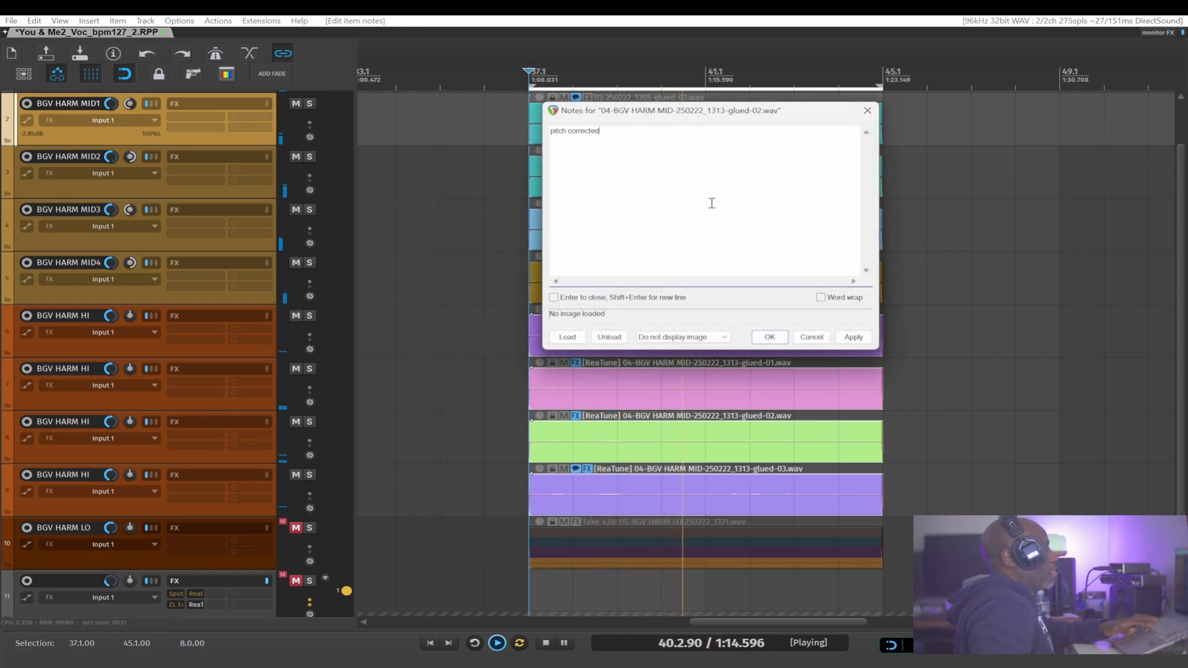
left_click(769, 337)
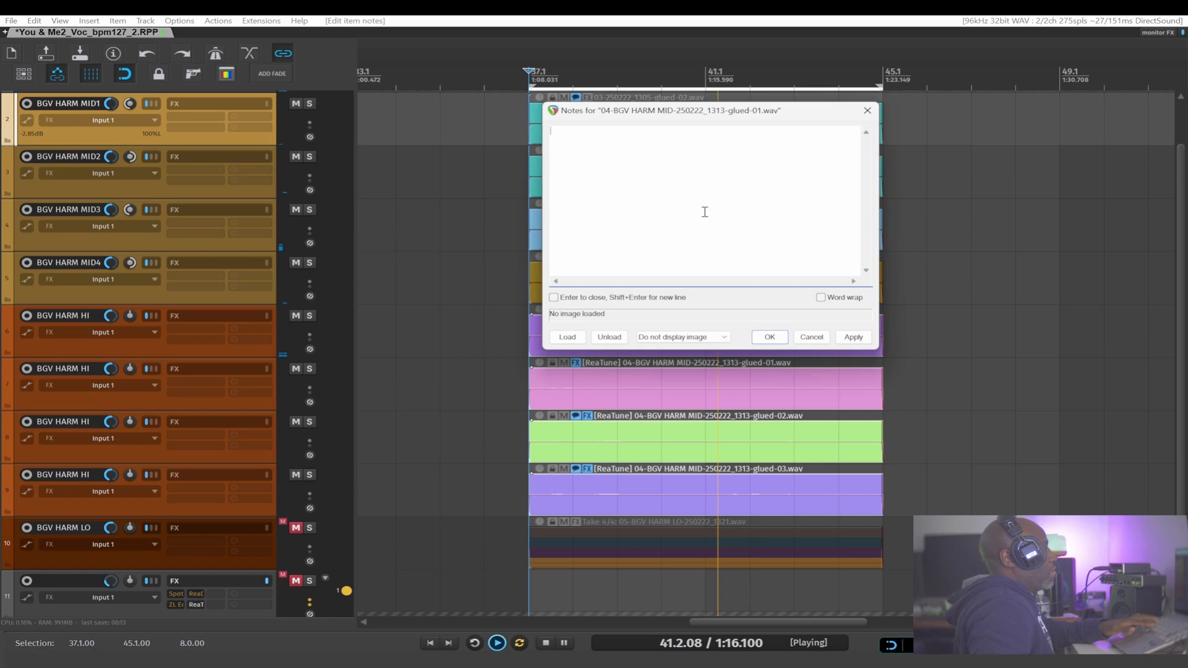
left_click(769, 338)
type("pitch corrected")
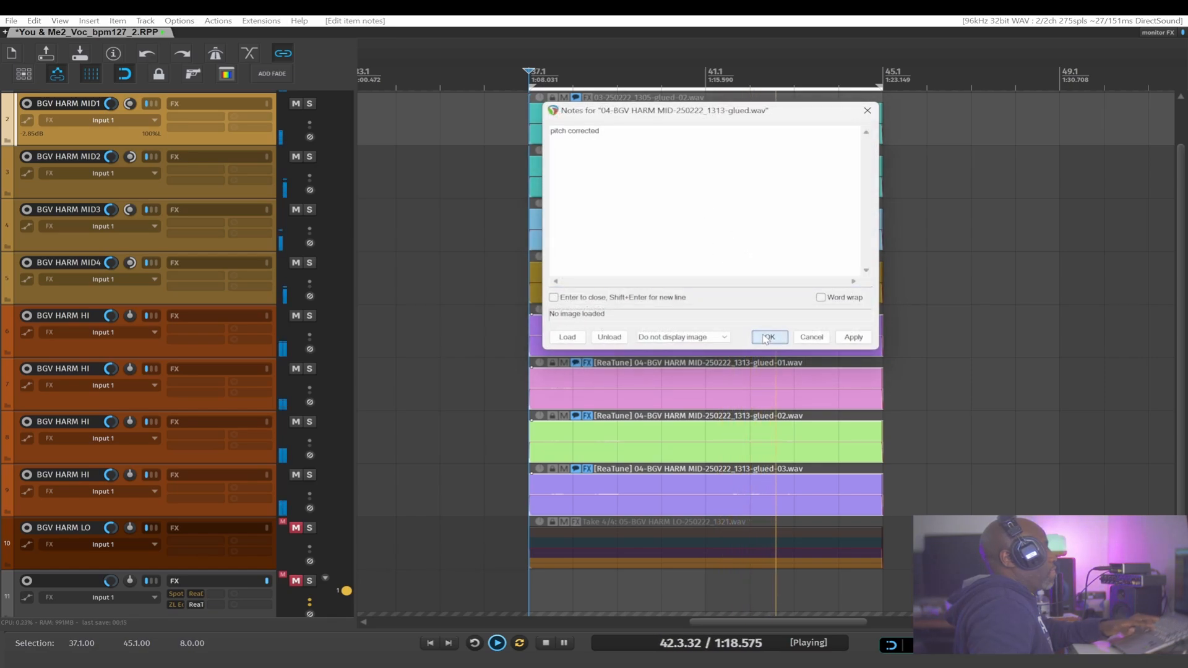
left_click(767, 337)
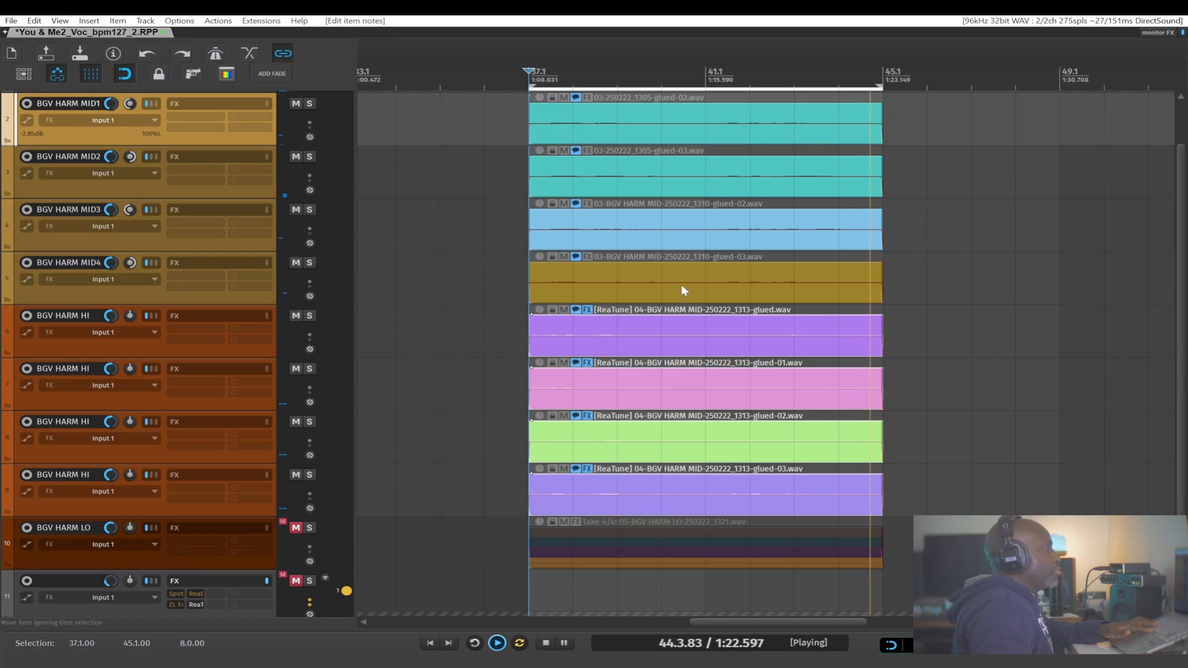
key("space")
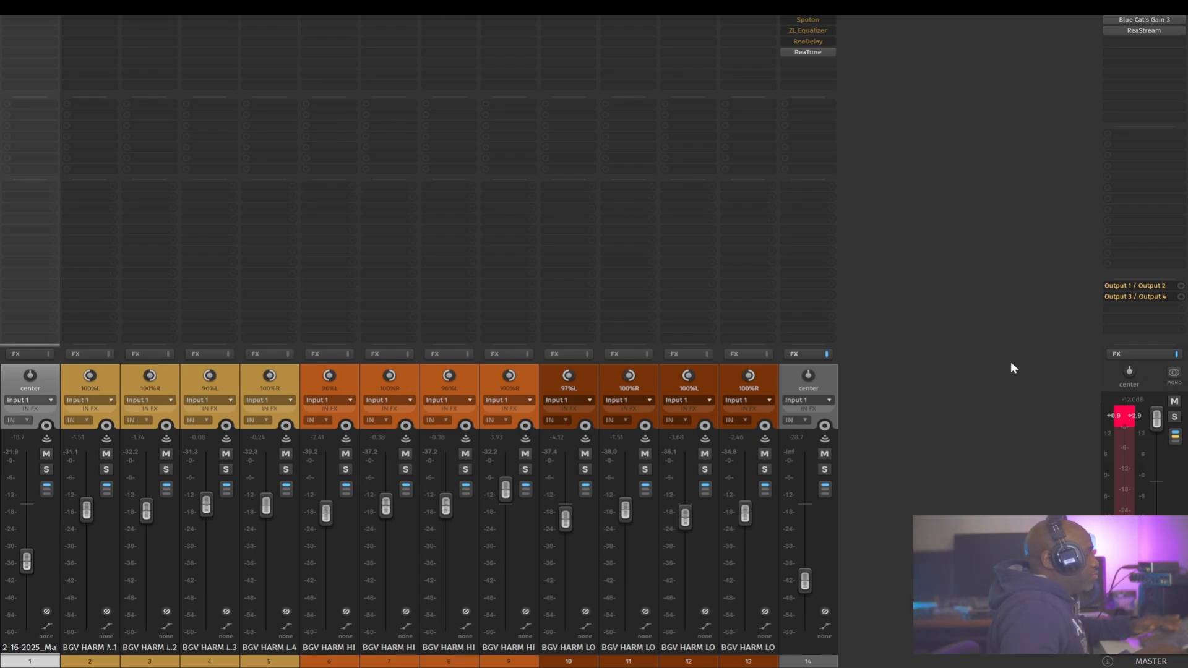
Step: Audition the mix from 37.1.00 with the B•BGV folder track selected, and undo the last send volume/pan adjustment
key("space")
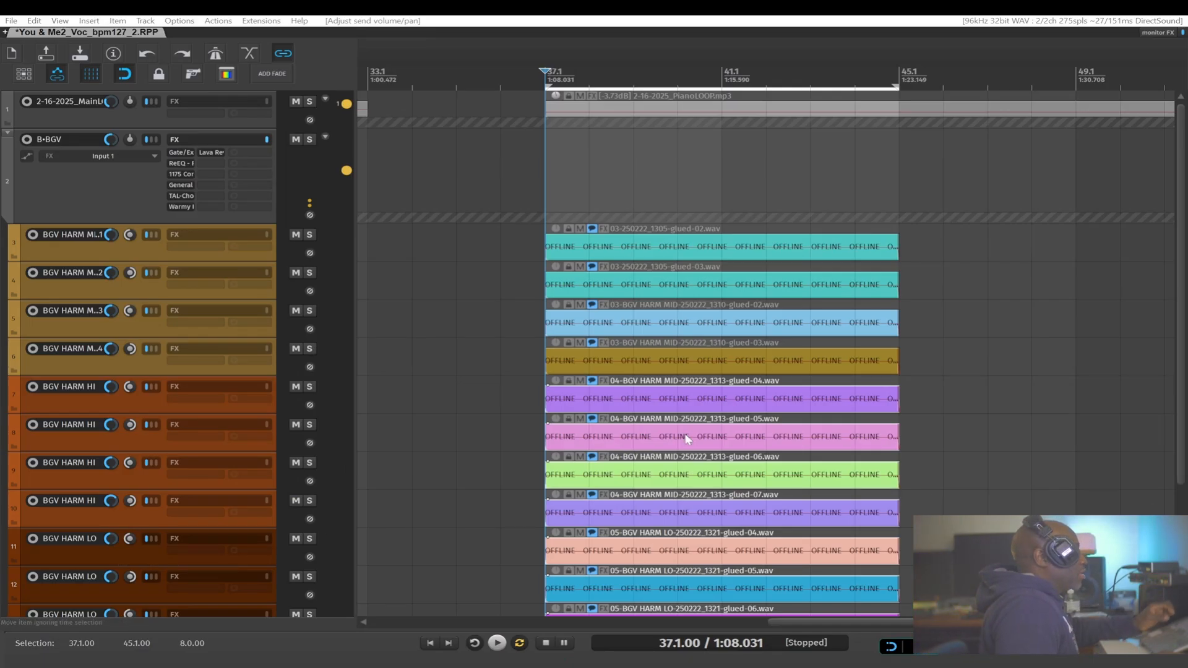
left_click(136, 203)
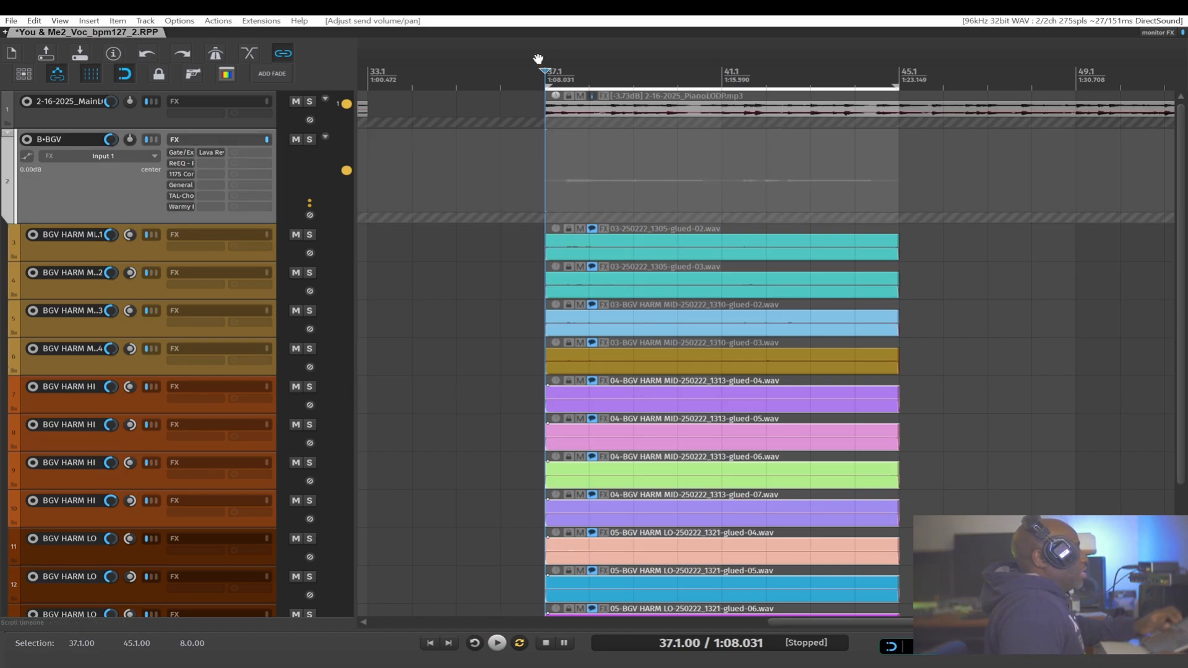
key("space")
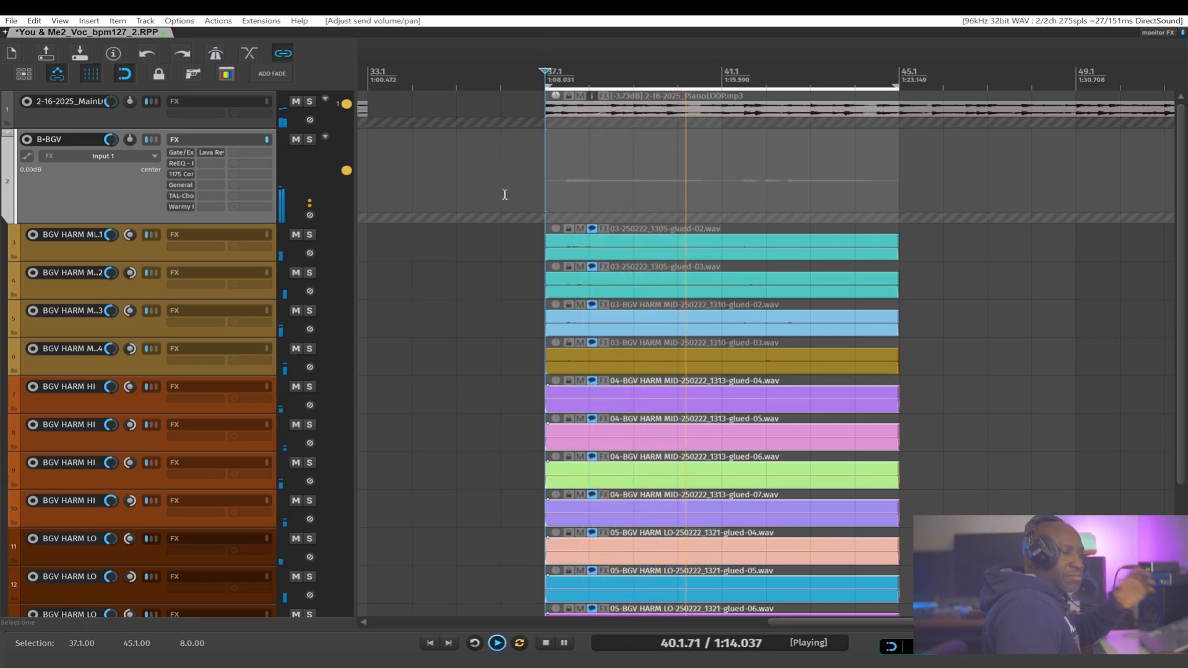
key("ctrl+z")
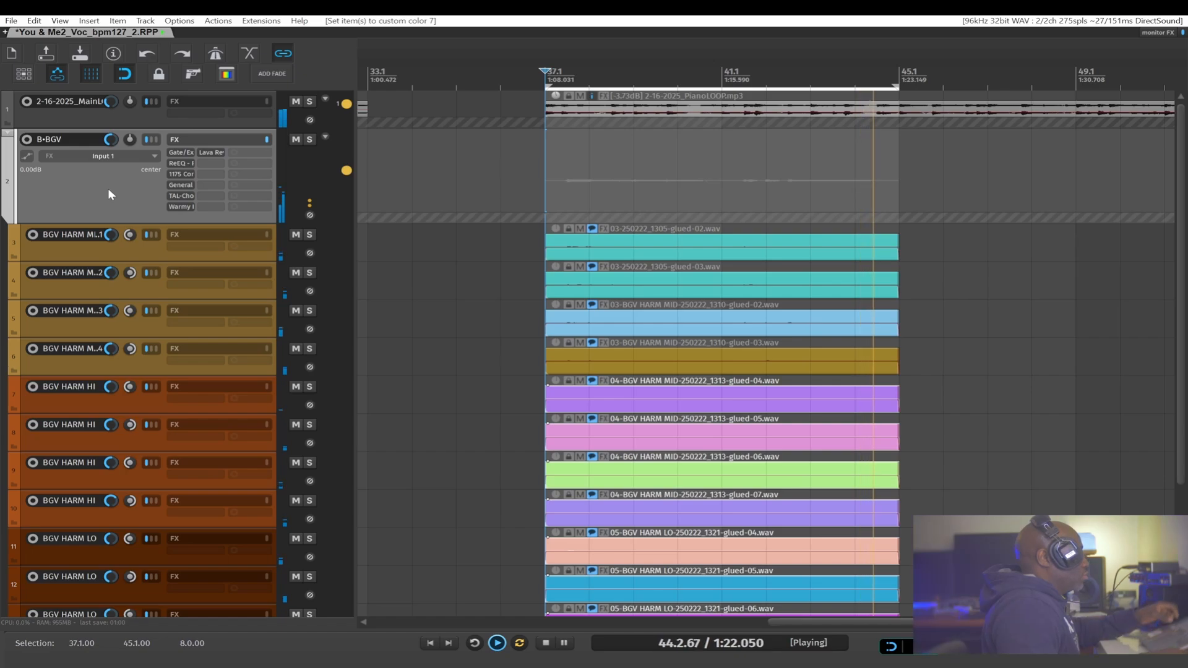
Step: Solo the B•BGV folder track in the mixer and review its Lava Reverb plugin, closing it and clearing the track selection
key("ctrl+m")
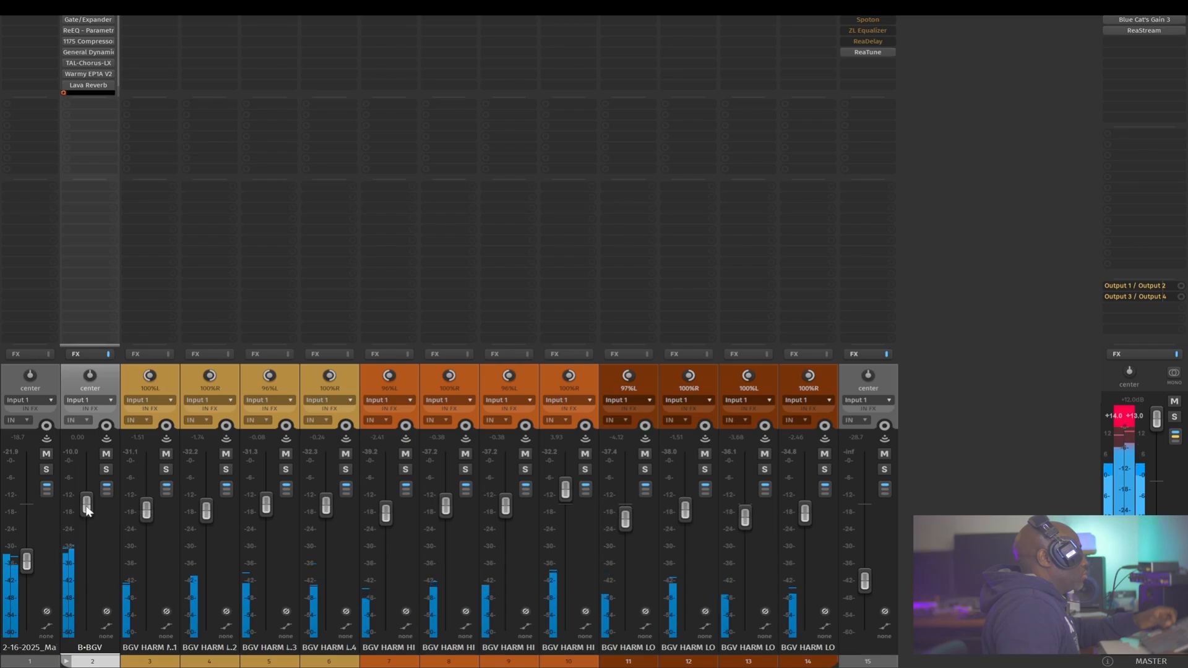
left_click(106, 470)
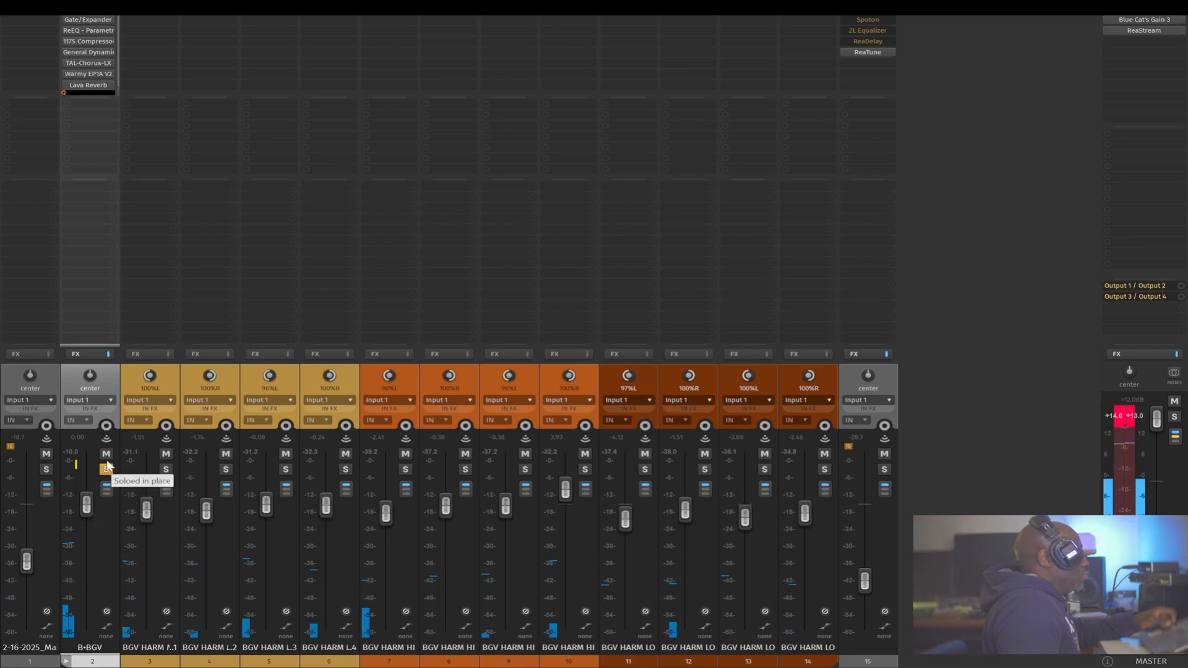
left_click(88, 86)
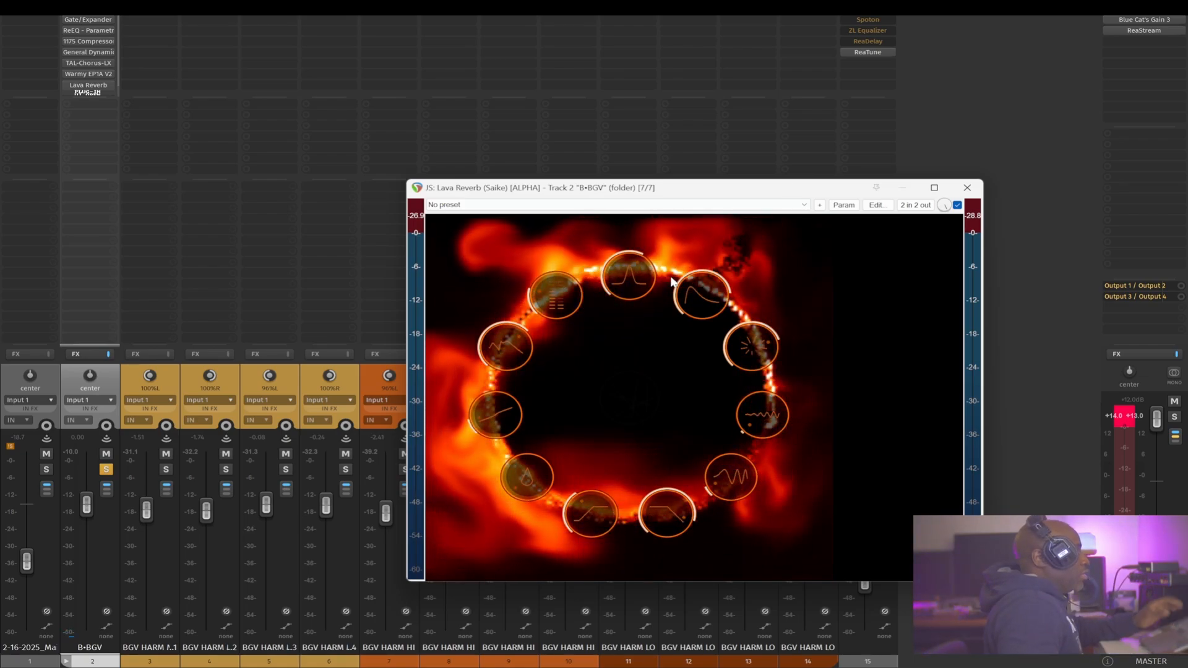
left_click_drag(672, 190, 529, 131)
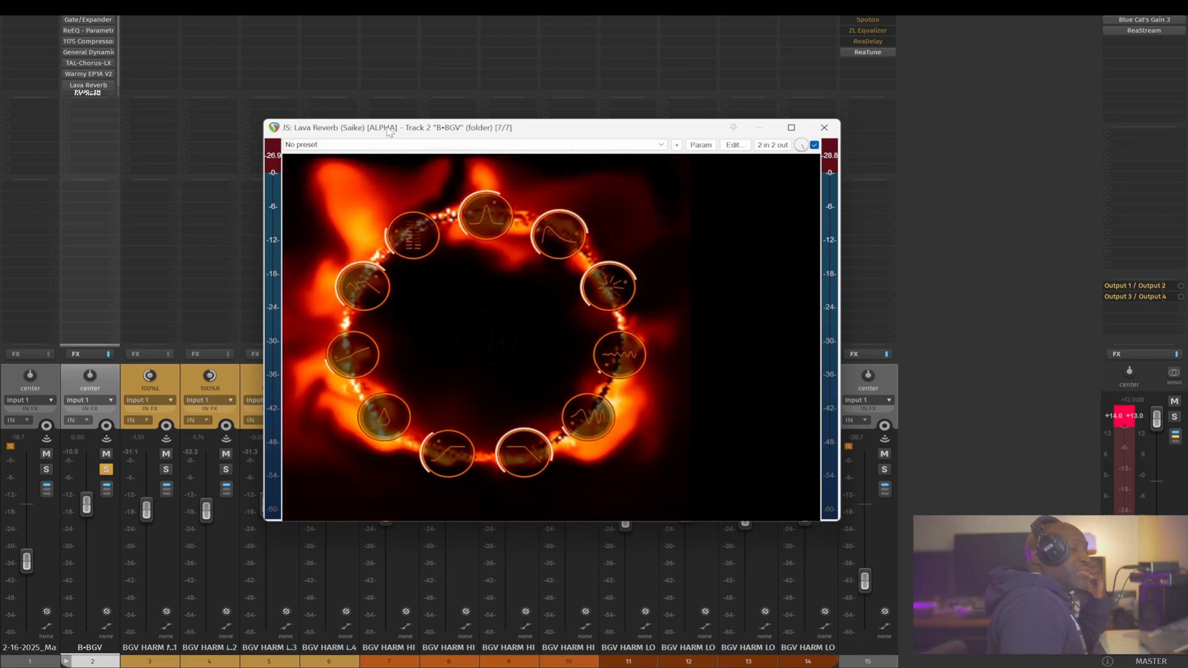
key("Escape")
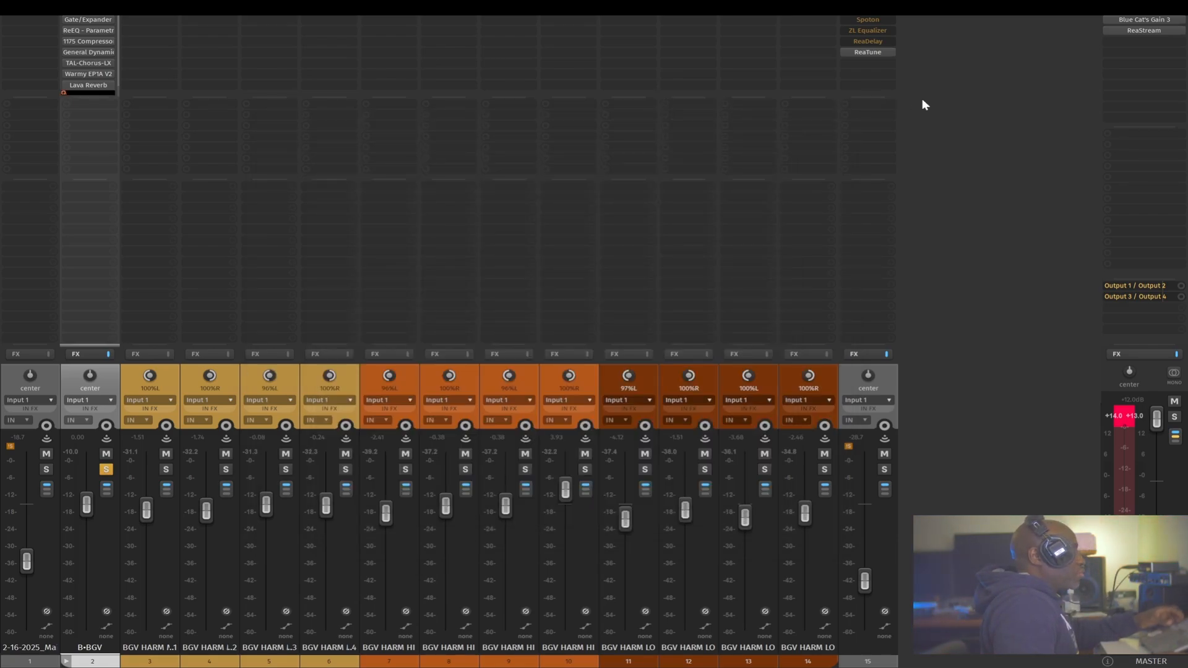
left_click(953, 95)
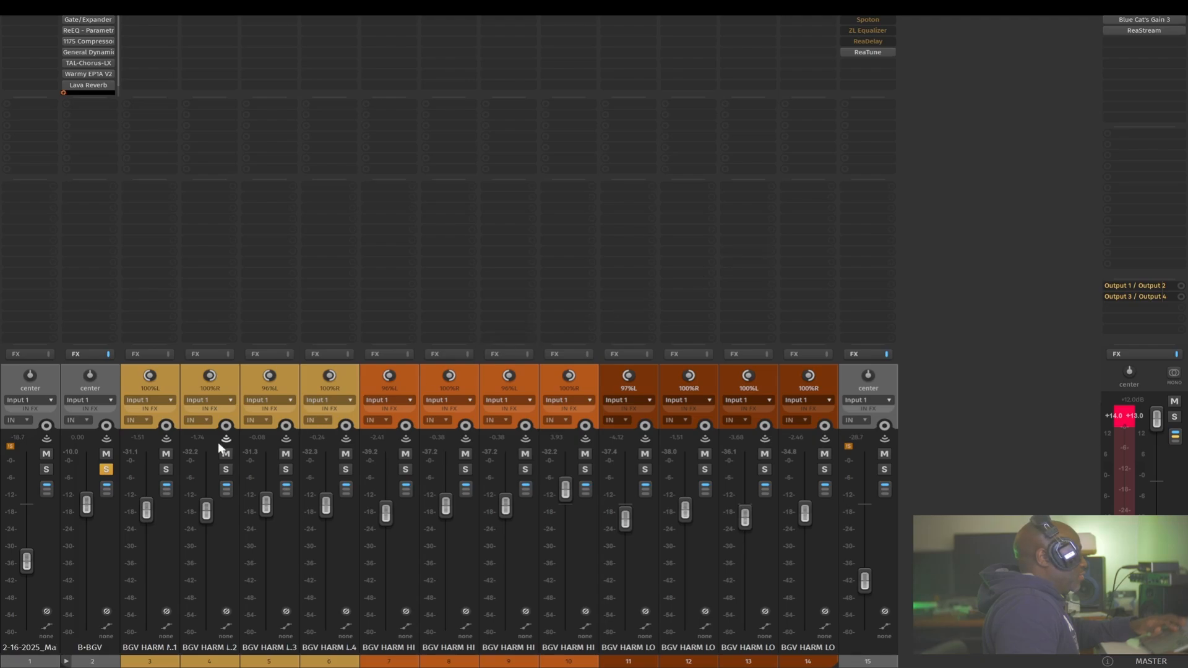